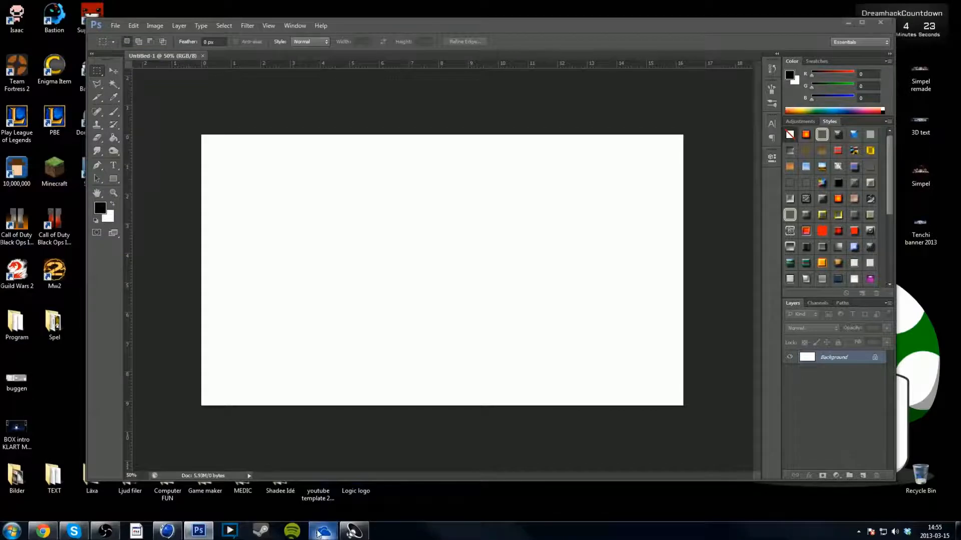
# Step: Place the Sun image from the SkyDrive GFX stock image -LIGHTS folder into the blank document at its default size
pyautogui.moveTo(567, 70); pyautogui.dragTo(772, 39)
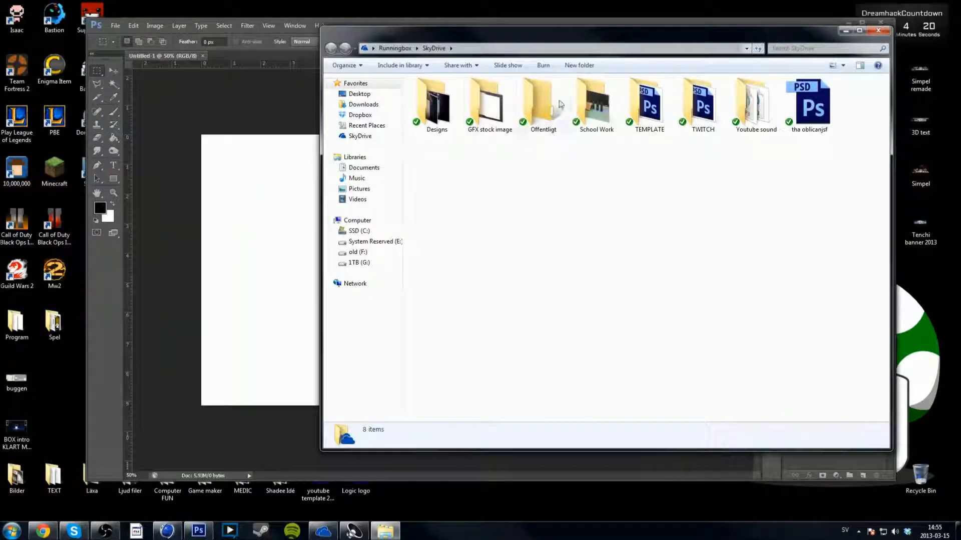
pyautogui.doubleClick(492, 112)
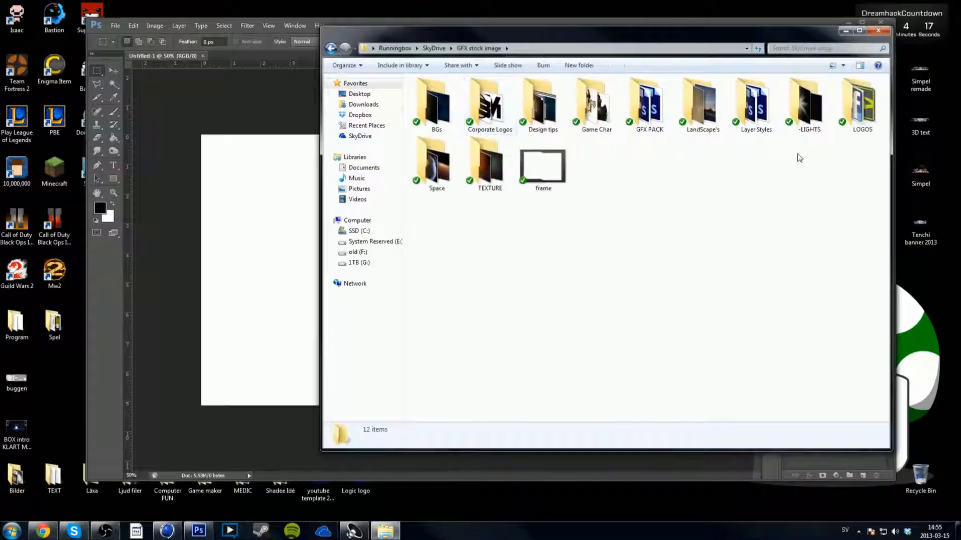
pyautogui.doubleClick(813, 124)
pyautogui.scroll(-10, 567, 401)
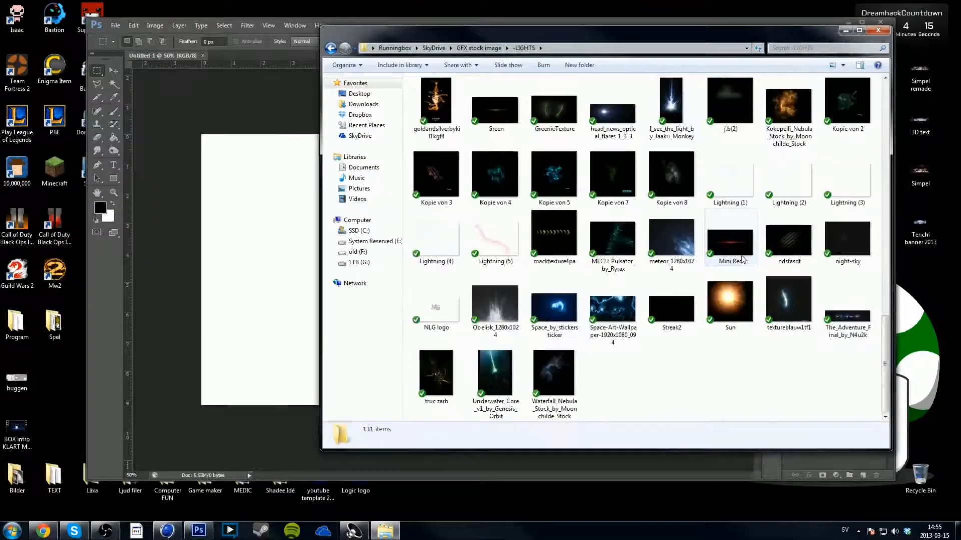
pyautogui.moveTo(726, 295); pyautogui.dragTo(280, 310)
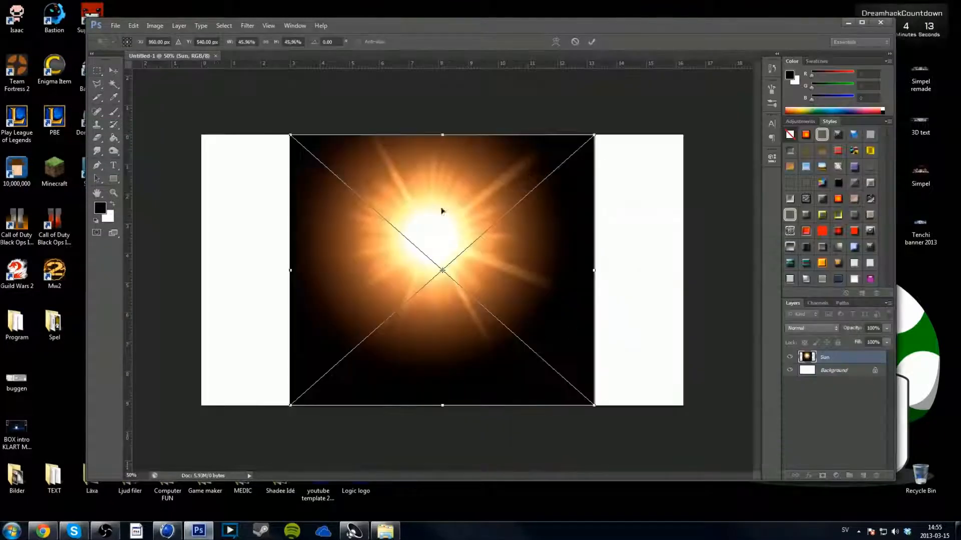
pyautogui.press('Return')
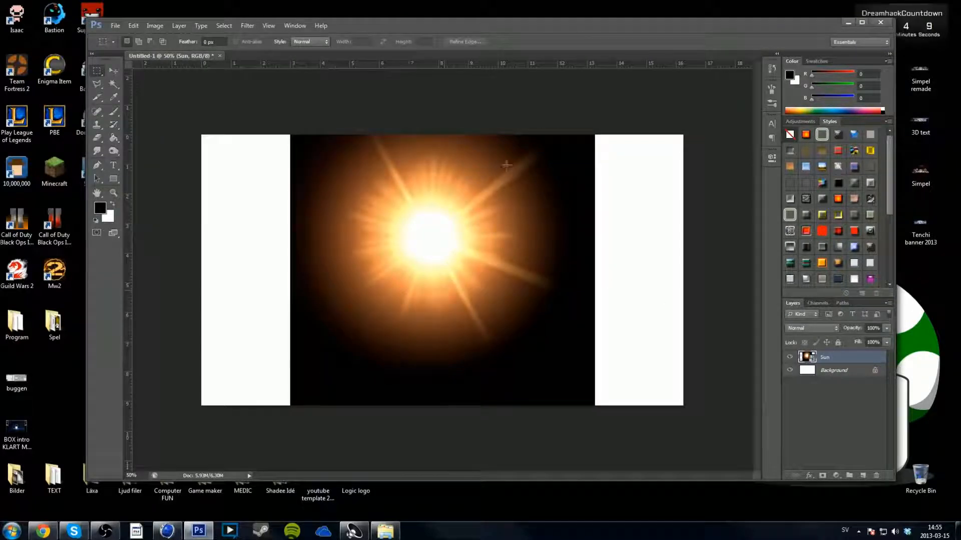
# Step: Rasterize the Sun smart object so its pixels can be edited
pyautogui.click(113, 111)
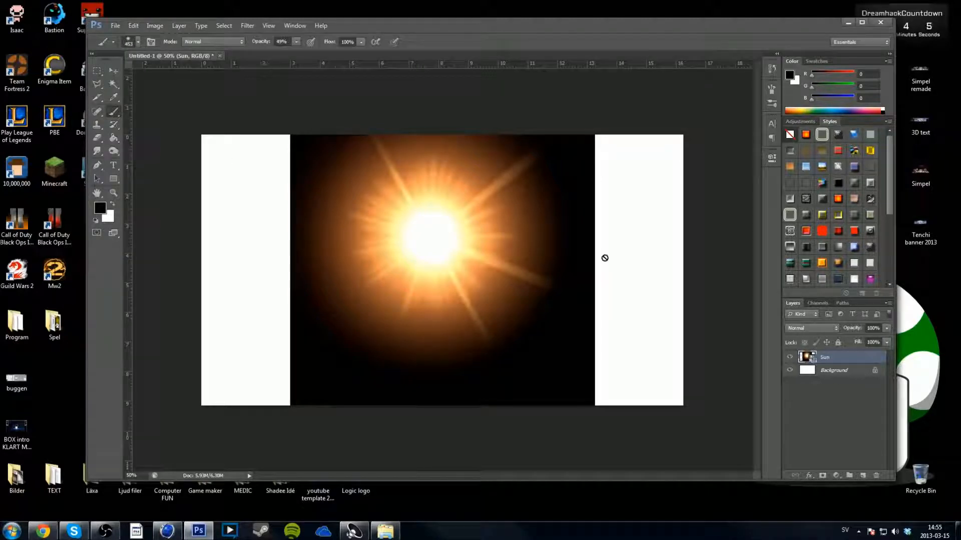
pyautogui.click(571, 219)
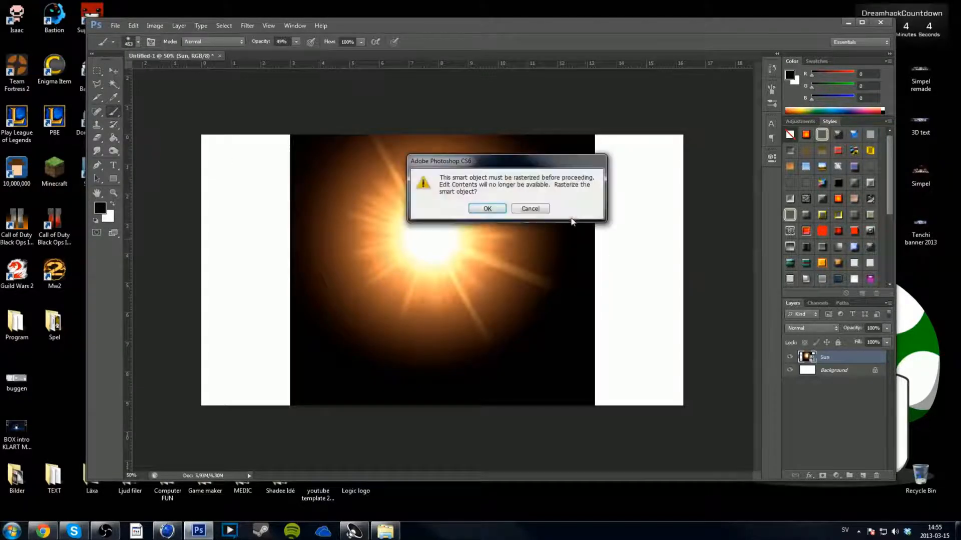
pyautogui.click(486, 209)
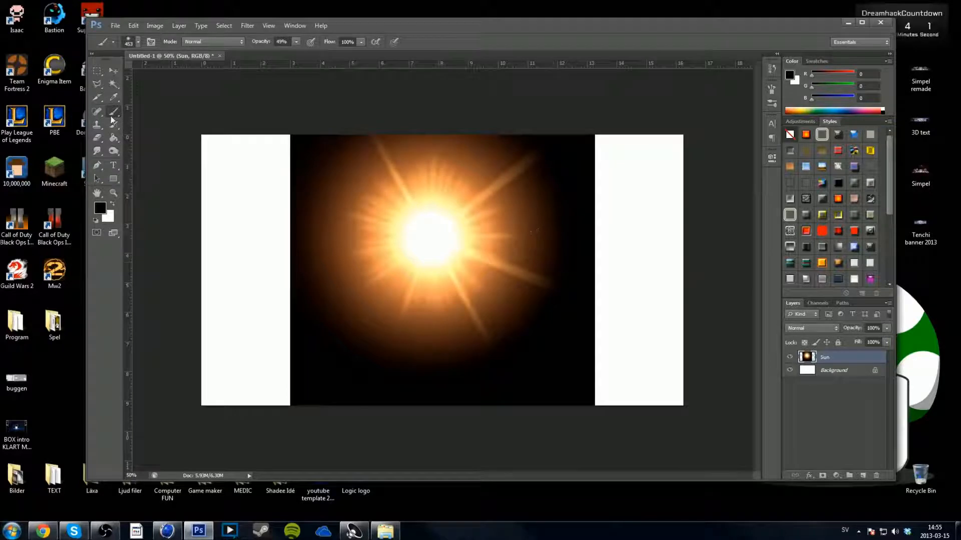
pyautogui.click(96, 73)
pyautogui.hotkey('ctrl', 't')
pyautogui.moveTo(630, 425); pyautogui.dragTo(352, 92)
pyautogui.press('Return')
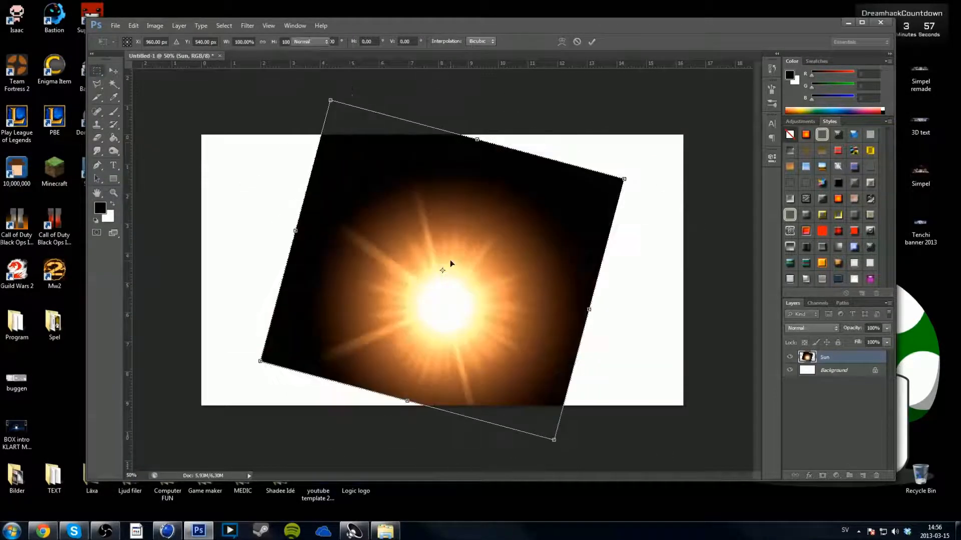
pyautogui.press('Escape')
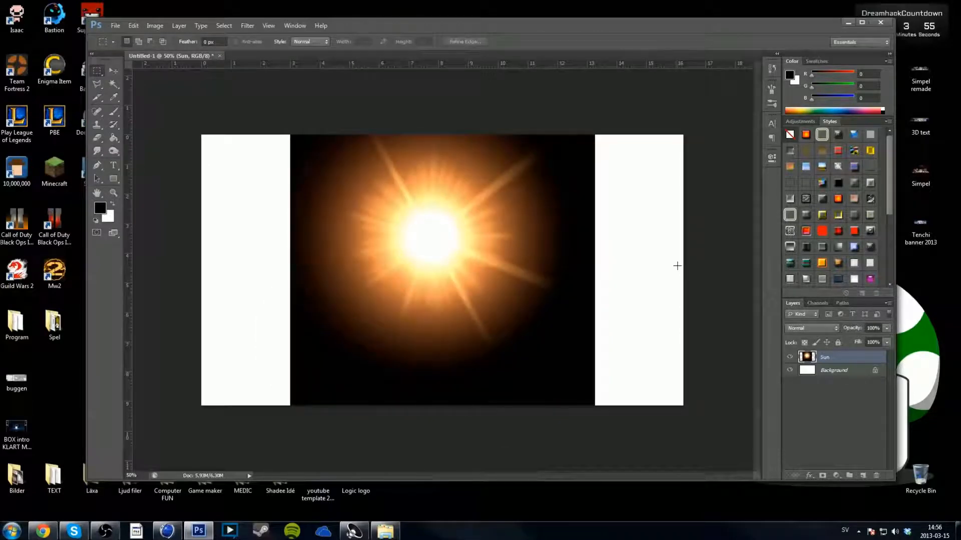
# Step: Try erasing the black area below the sun with the Eraser, and undo the stroke
pyautogui.click(98, 139)
pyautogui.moveTo(247, 386)
pyautogui.mouseDown()
pyautogui.moveTo(318, 358)
pyautogui.moveTo(351, 381)
pyautogui.moveTo(378, 373)
pyautogui.moveTo(505, 383)
pyautogui.moveTo(545, 350)
pyautogui.moveTo(529, 326)
pyautogui.moveTo(441, 365)
pyautogui.moveTo(213, 236)
pyautogui.mouseUp()
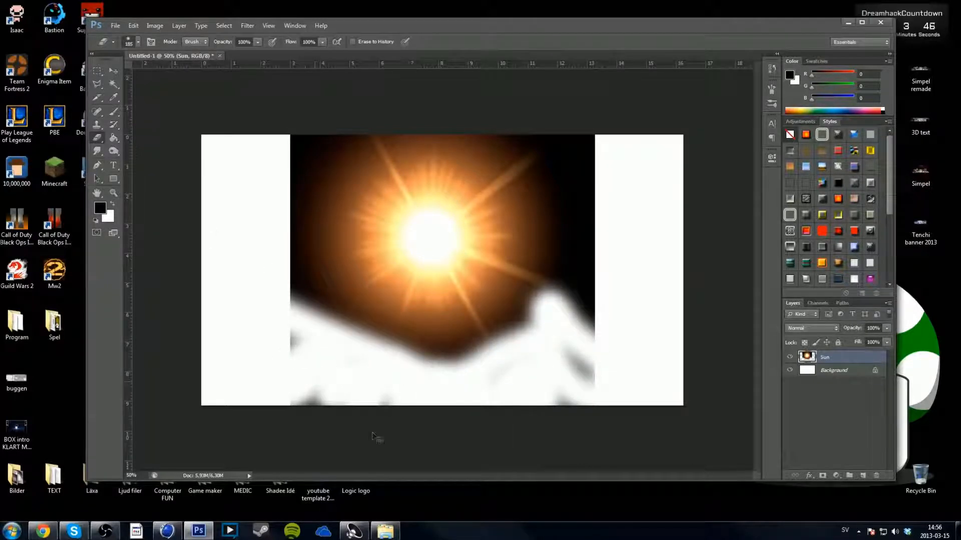
pyautogui.hotkey('ctrl', 'z')
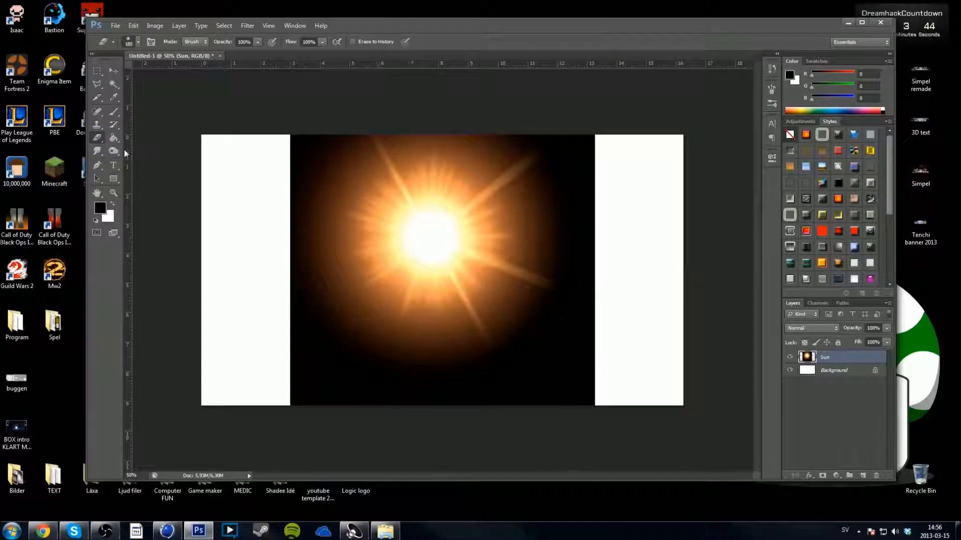
# Step: Try deleting the black background with a Magic Wand selection at tolerance 32, and undo the deletion
pyautogui.click(114, 83)
pyautogui.click(356, 366)
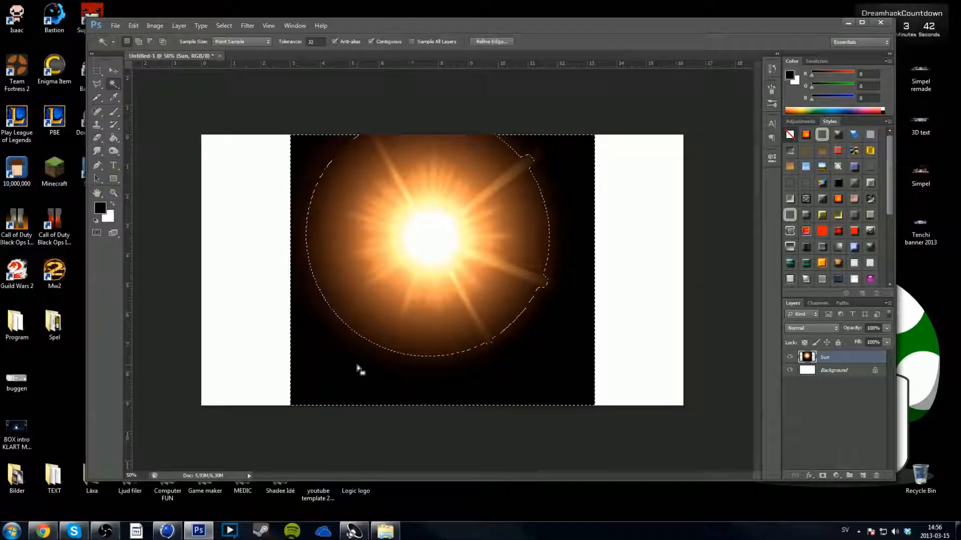
pyautogui.press('Delete')
pyautogui.hotkey('ctrl', 'd')
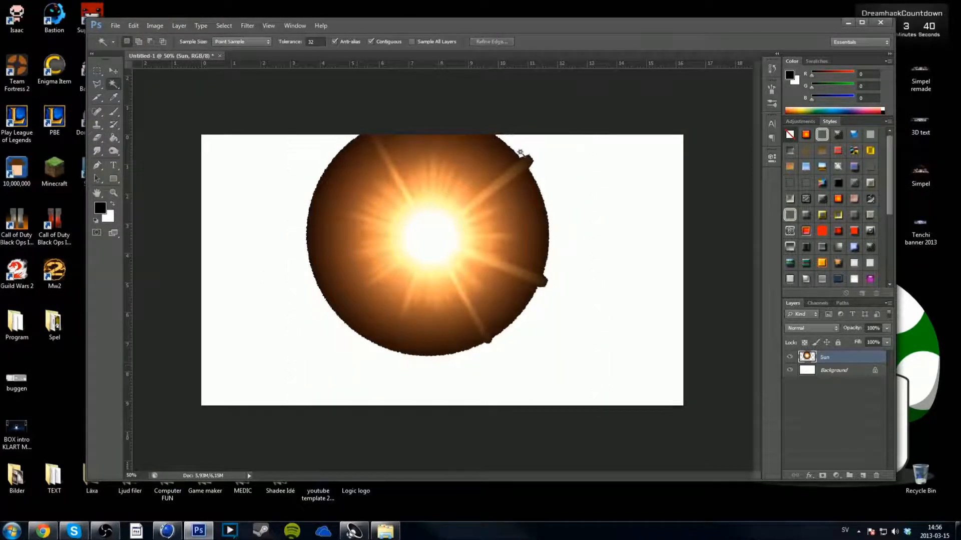
pyautogui.hotkey('ctrl', 'alt', 'z')
pyautogui.hotkey('ctrl', 'alt', 'z')
# Step: Try selecting the black background with the Quick Selection tool, deselect, and return to the Magic Wand
pyautogui.click(114, 97)
pyautogui.click(115, 87)
pyautogui.click(155, 82)
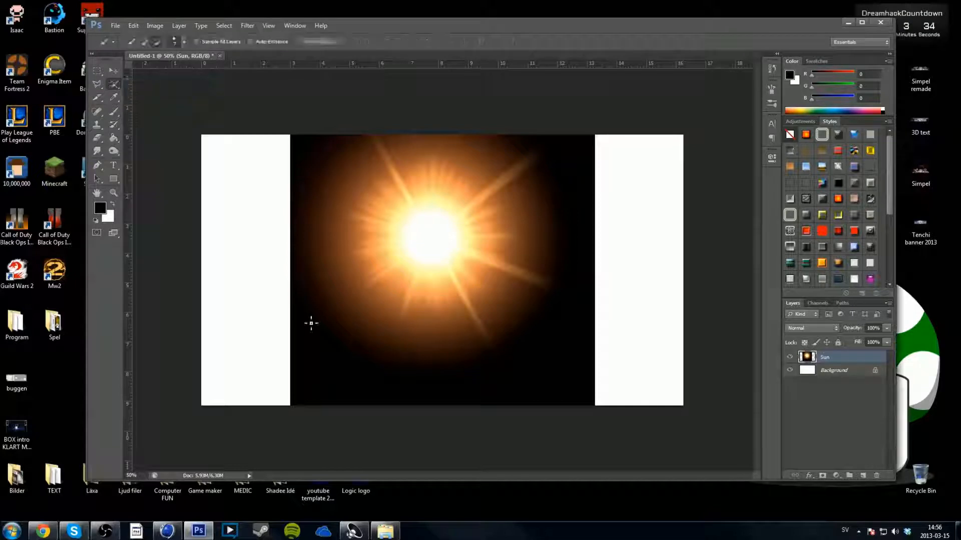
pyautogui.moveTo(310, 335); pyautogui.dragTo(669, 317)
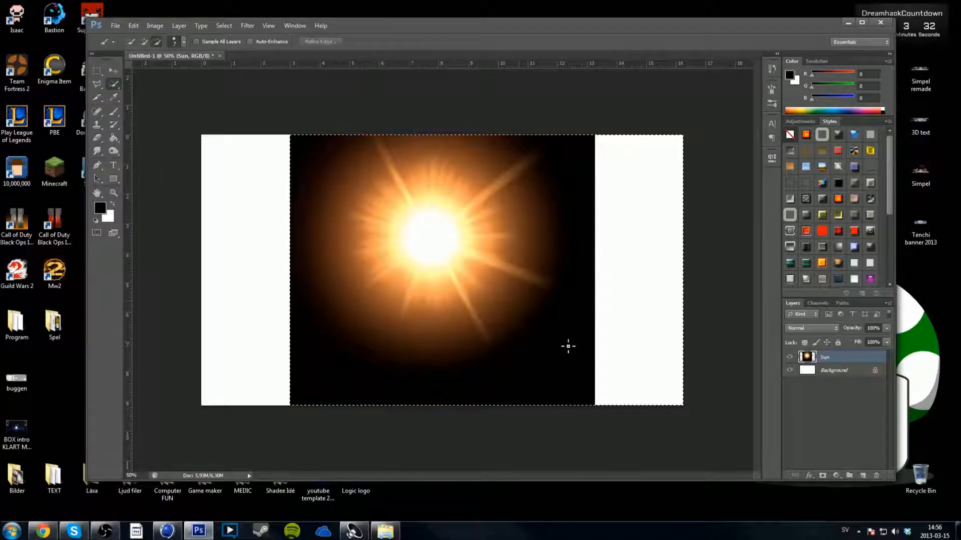
pyautogui.hotkey('ctrl', 'd')
pyautogui.moveTo(581, 331); pyautogui.dragTo(310, 399)
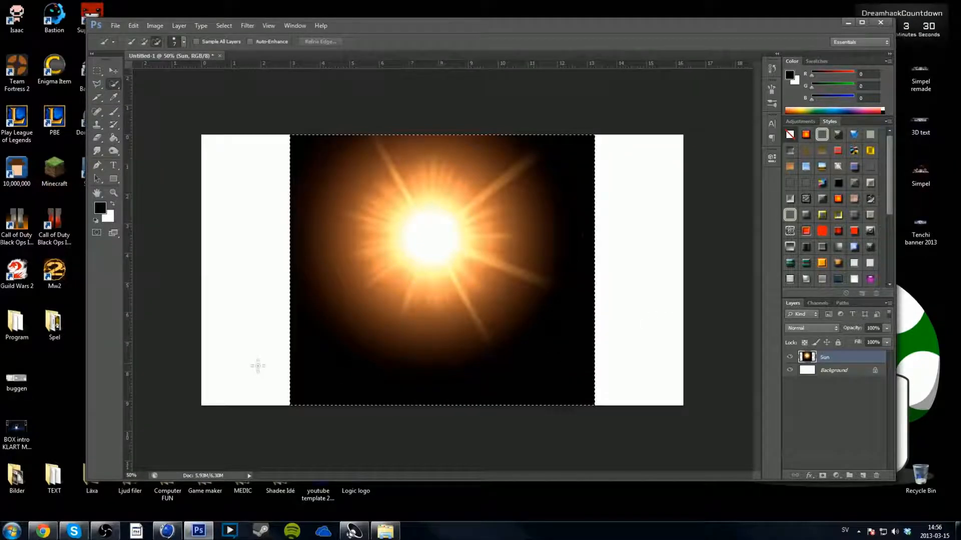
pyautogui.hotkey('ctrl', 'd')
pyautogui.click(114, 88)
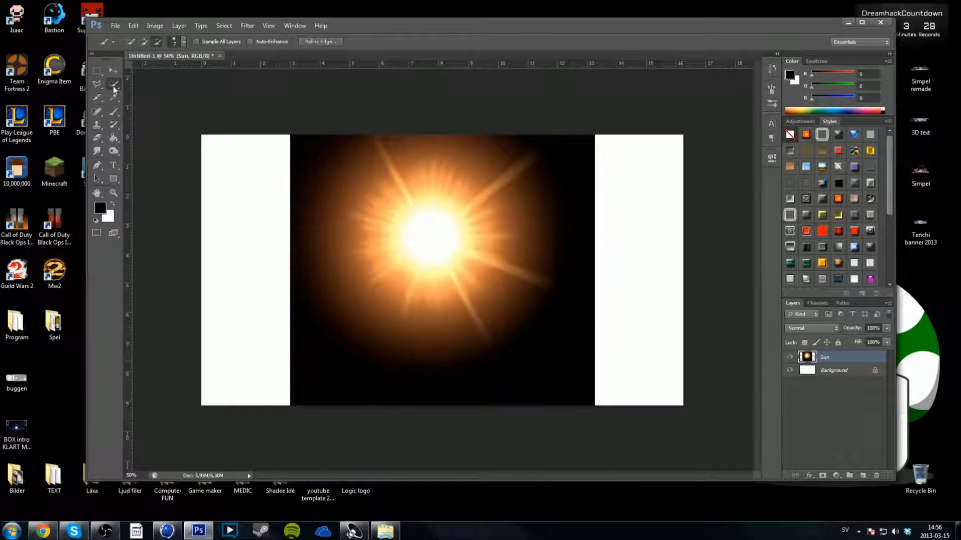
pyautogui.click(144, 92)
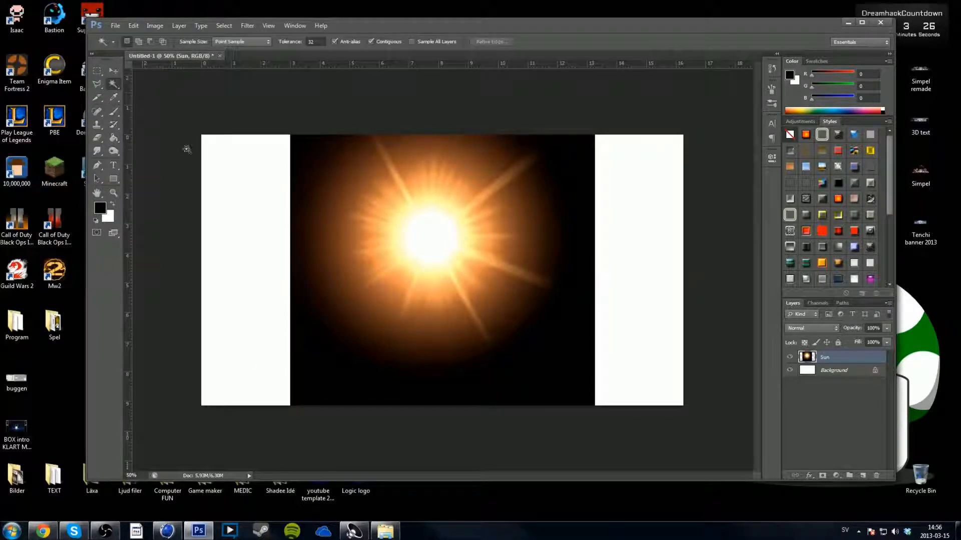
# Step: Start a Color Range selection on the Sun layer
pyautogui.click(114, 114)
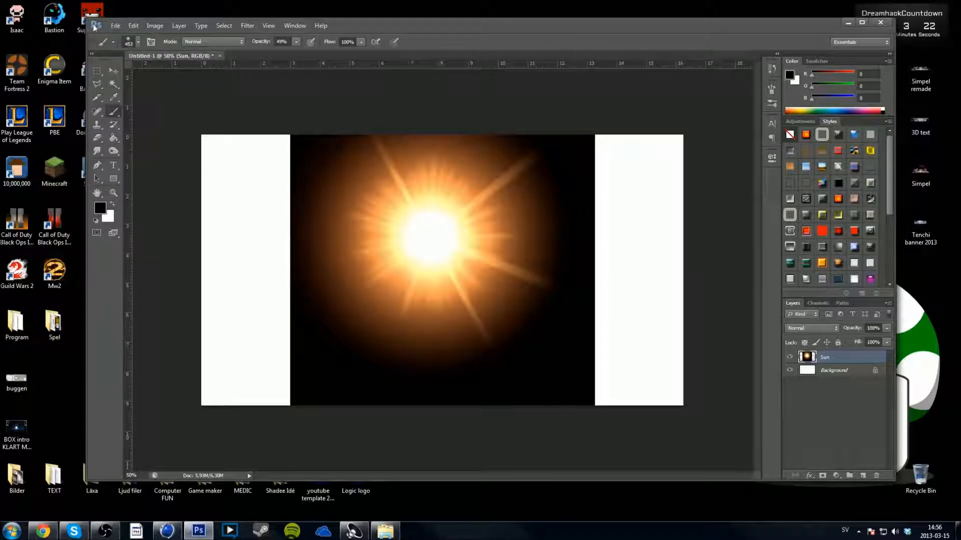
pyautogui.moveTo(352, 23); pyautogui.dragTo(346, 20)
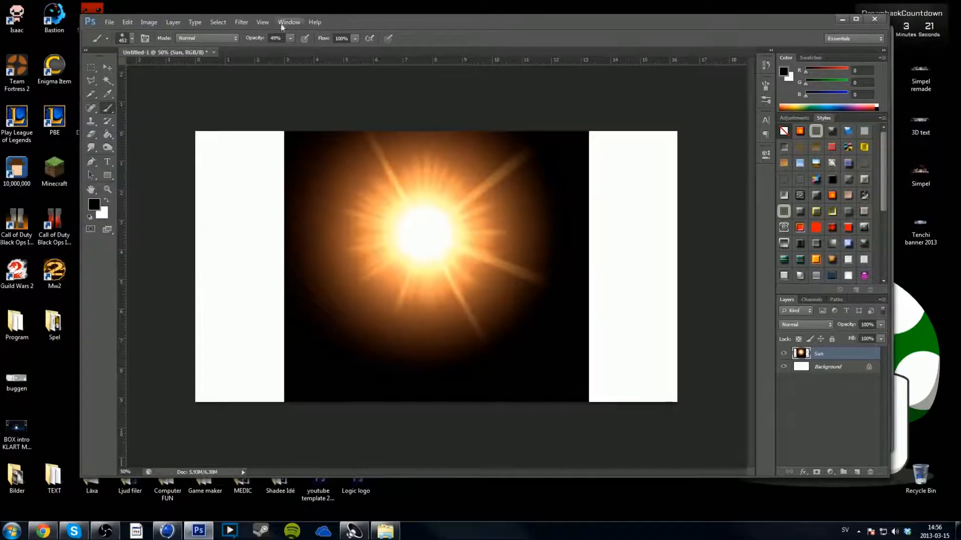
pyautogui.click(210, 23)
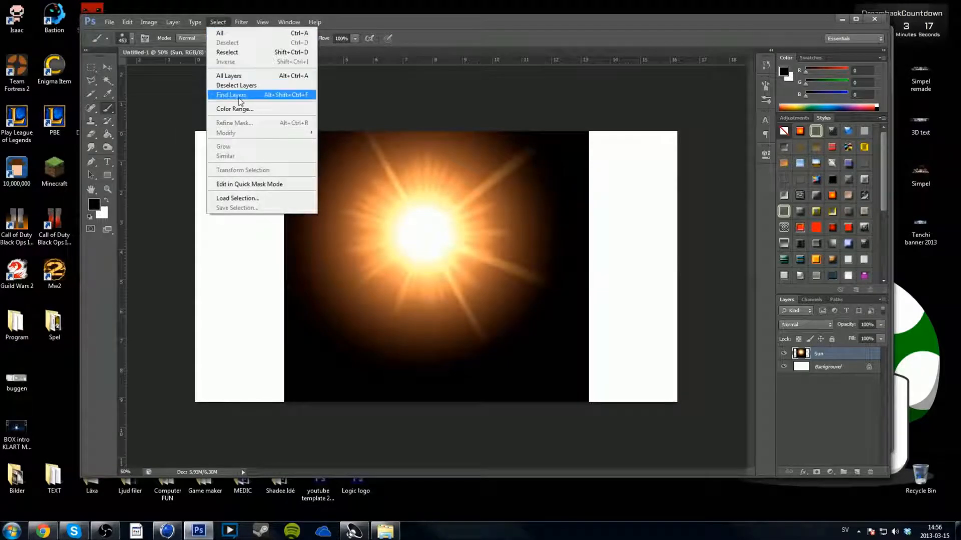
pyautogui.click(264, 113)
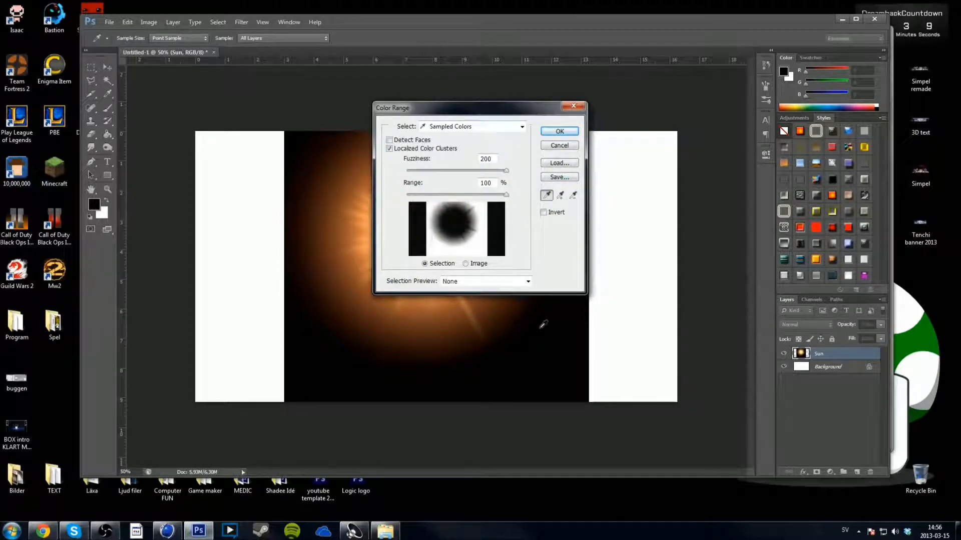
# Step: Try sampling the black background for the color range, adding more areas and subtracting others
pyautogui.click(570, 373)
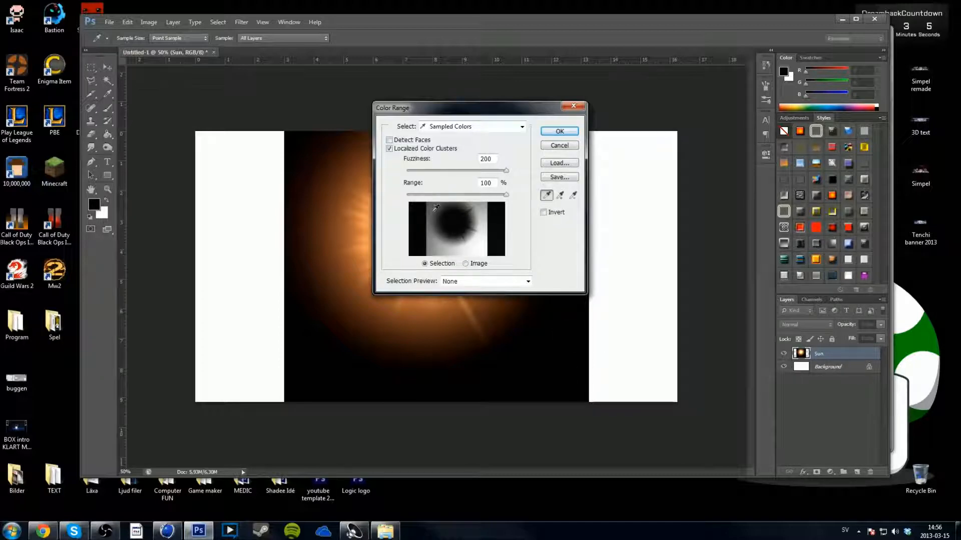
pyautogui.click(559, 198)
pyautogui.click(428, 203)
pyautogui.moveTo(432, 250); pyautogui.dragTo(488, 252)
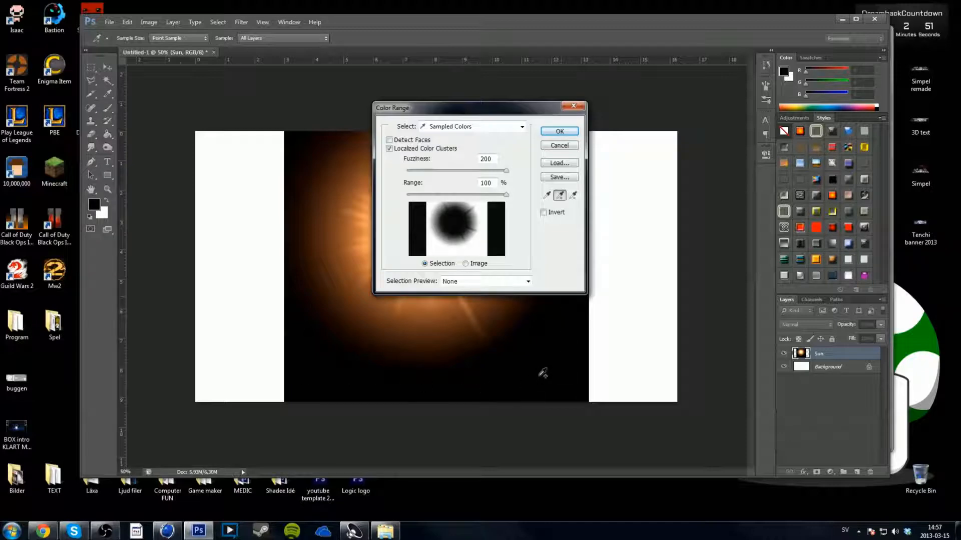
pyautogui.click(537, 368)
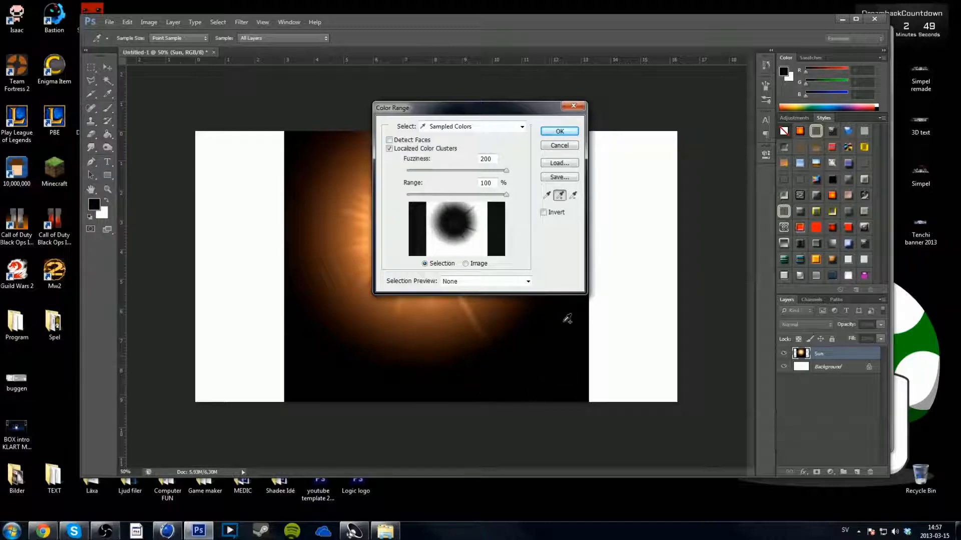
pyautogui.click(424, 219)
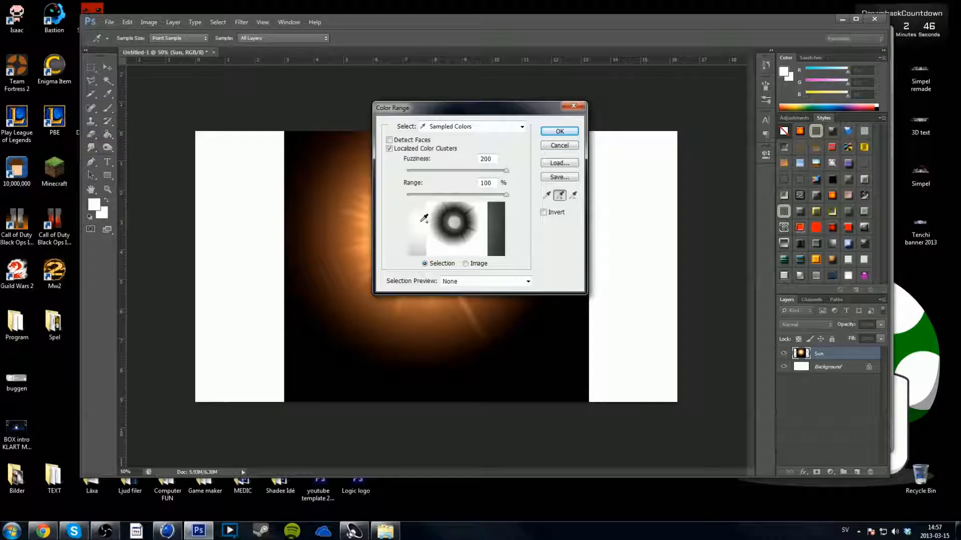
pyautogui.click(573, 195)
pyautogui.moveTo(463, 220); pyautogui.dragTo(390, 270)
pyautogui.click(547, 195)
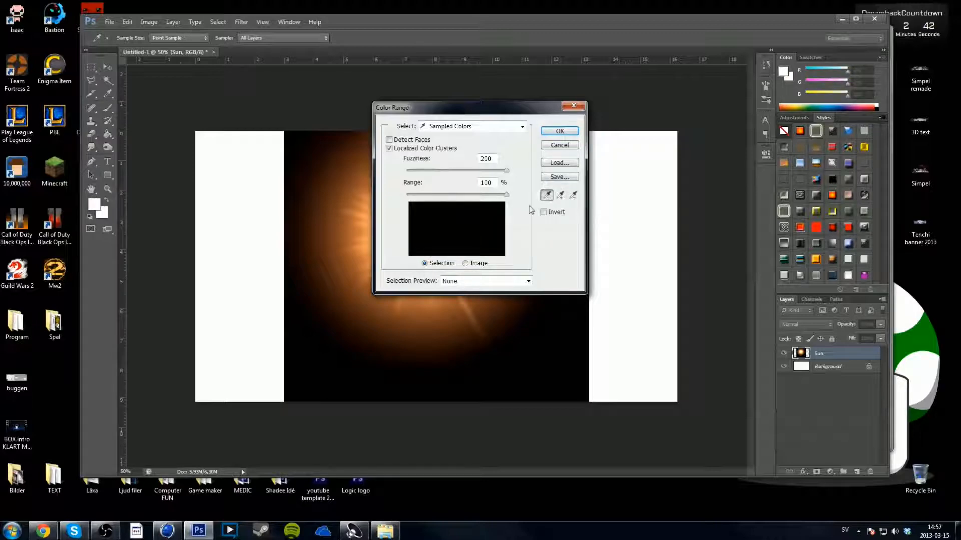
# Step: Select the dark background around the sun by color range, adding samples from its black corners, delete it, and deselect
pyautogui.click(476, 236)
pyautogui.click(560, 195)
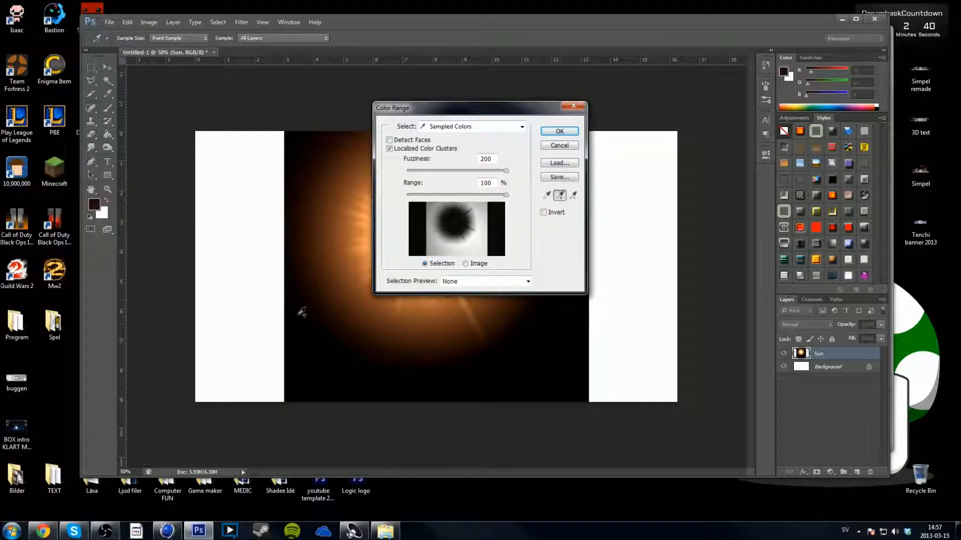
pyautogui.click(299, 145)
pyautogui.click(308, 346)
pyautogui.click(529, 387)
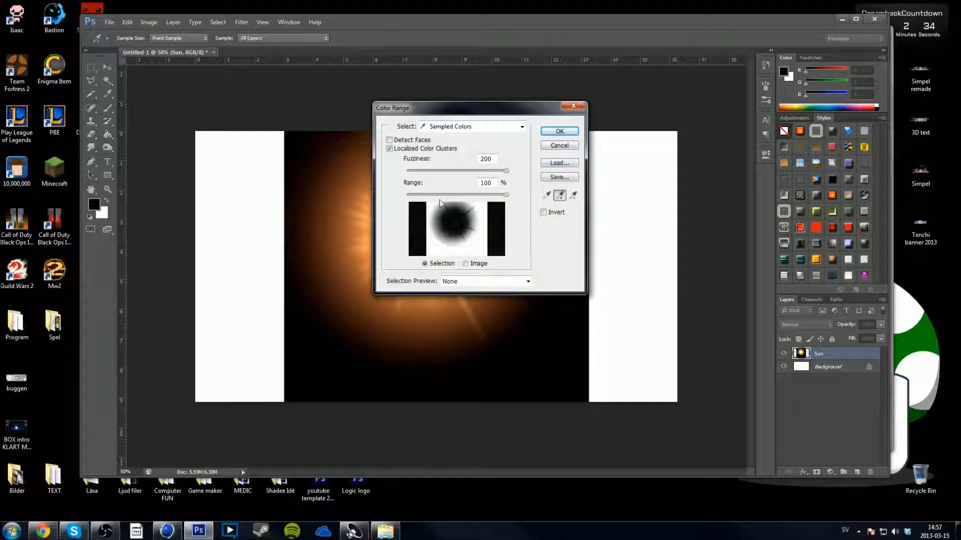
pyautogui.click(465, 264)
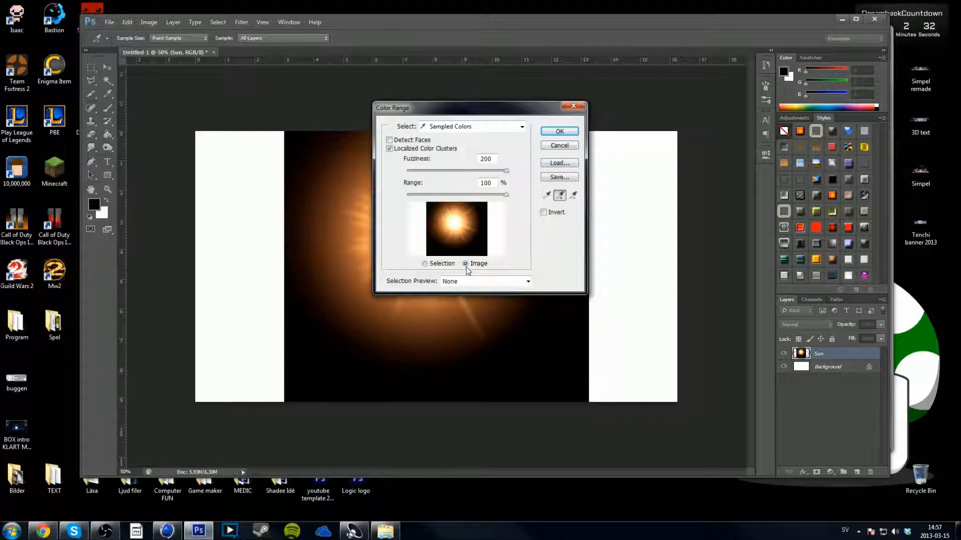
pyautogui.click(425, 264)
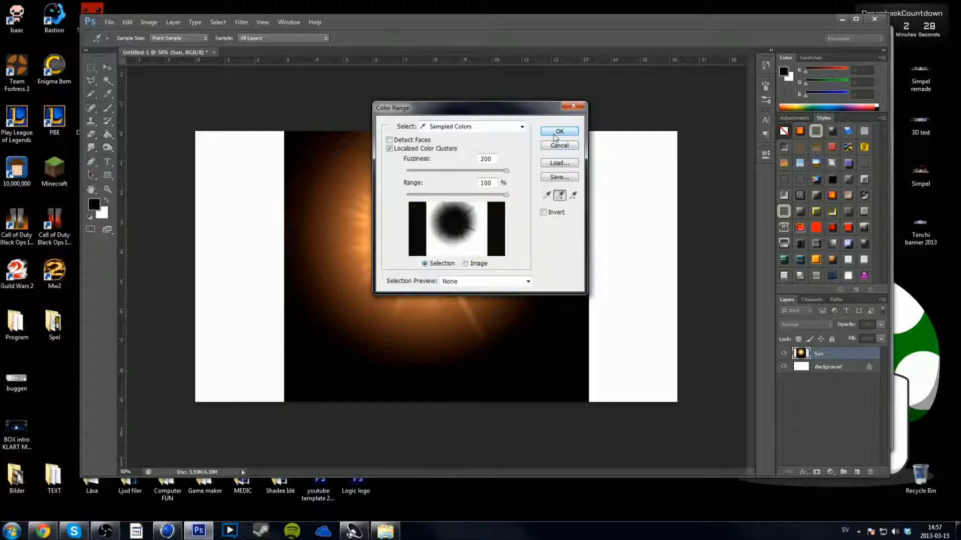
pyautogui.click(555, 136)
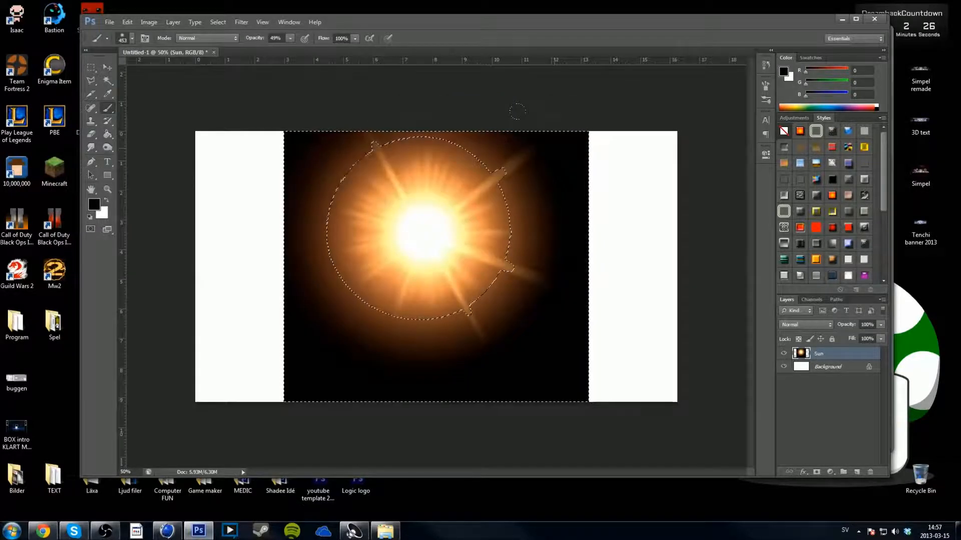
pyautogui.press('Delete')
pyautogui.hotkey('ctrl', 'd')
# Step: Add a new empty layer and move it between the Sun layer and the Background
pyautogui.click(857, 472)
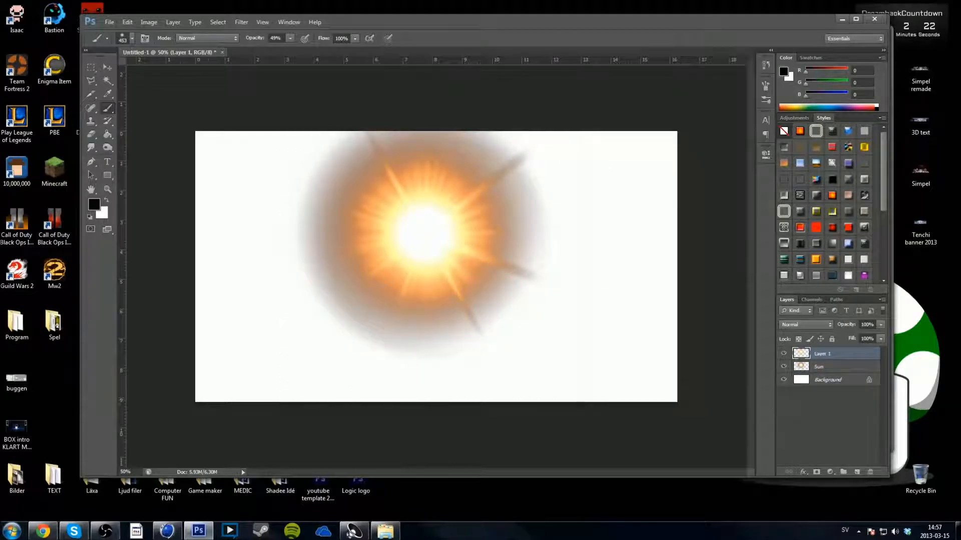
pyautogui.moveTo(824, 354); pyautogui.dragTo(822, 371)
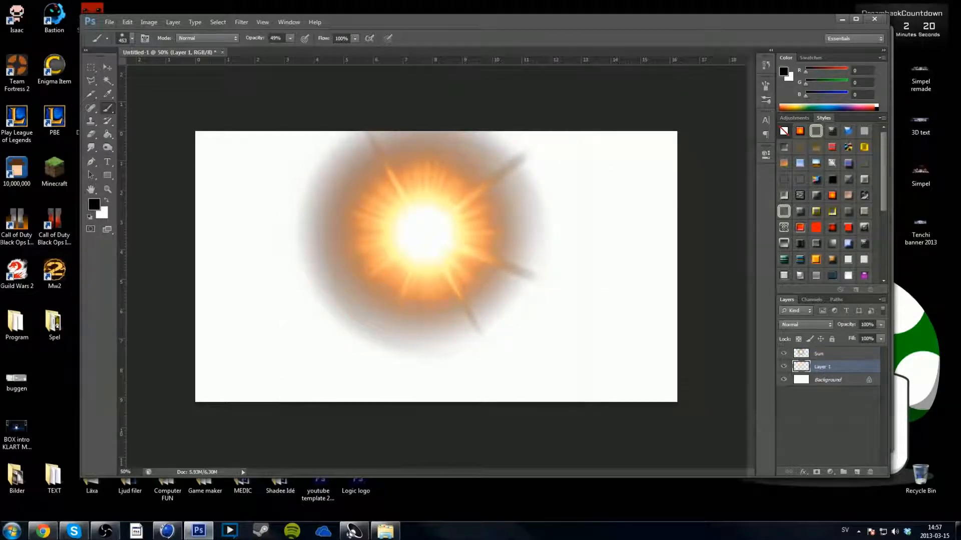
# Step: Fill the empty layer between the Sun layer and the Background with black
pyautogui.click(107, 134)
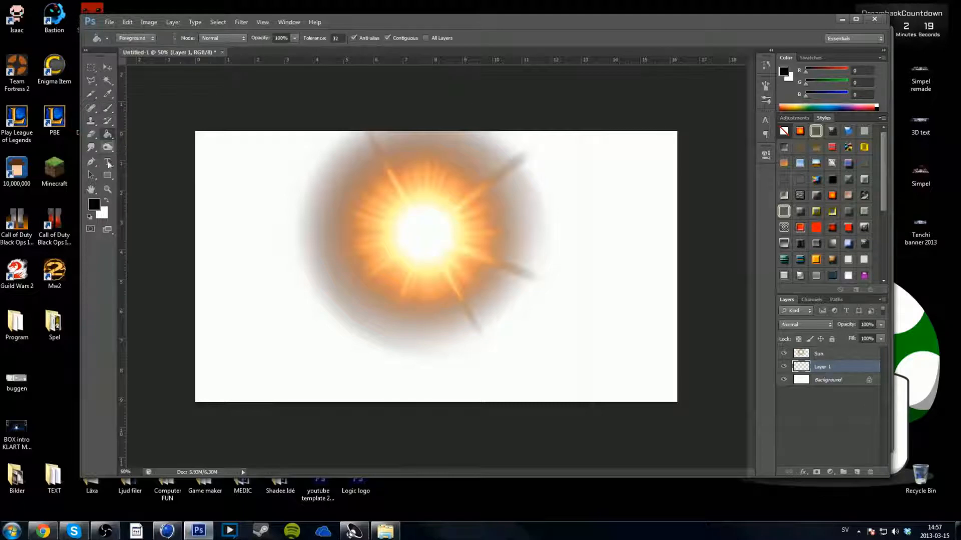
pyautogui.click(285, 232)
# Step: Move the sun glow down to the middle of the canvas and erase its cut-off upper edge
pyautogui.click(819, 354)
pyautogui.hotkey('ctrl', 't')
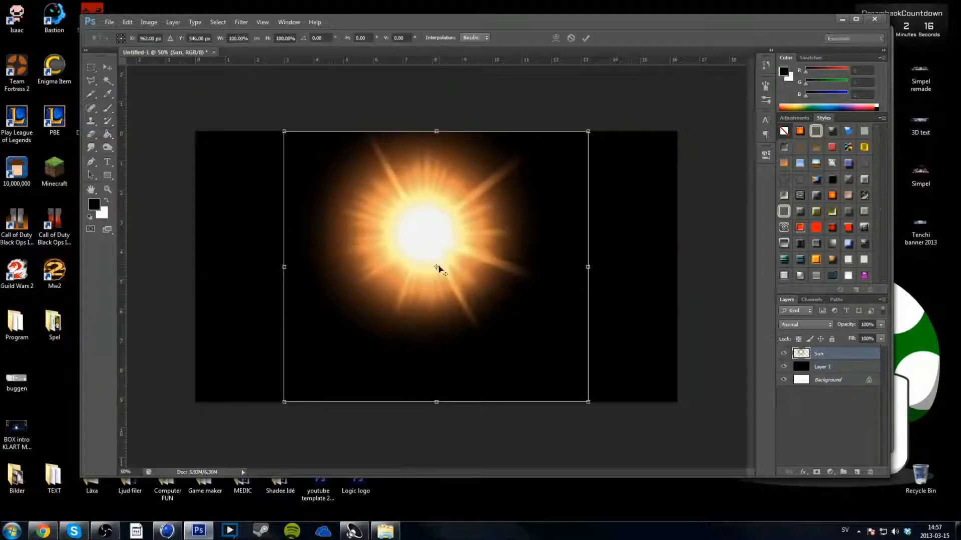
pyautogui.moveTo(474, 226); pyautogui.dragTo(482, 259)
pyautogui.press('Return')
pyautogui.click(92, 135)
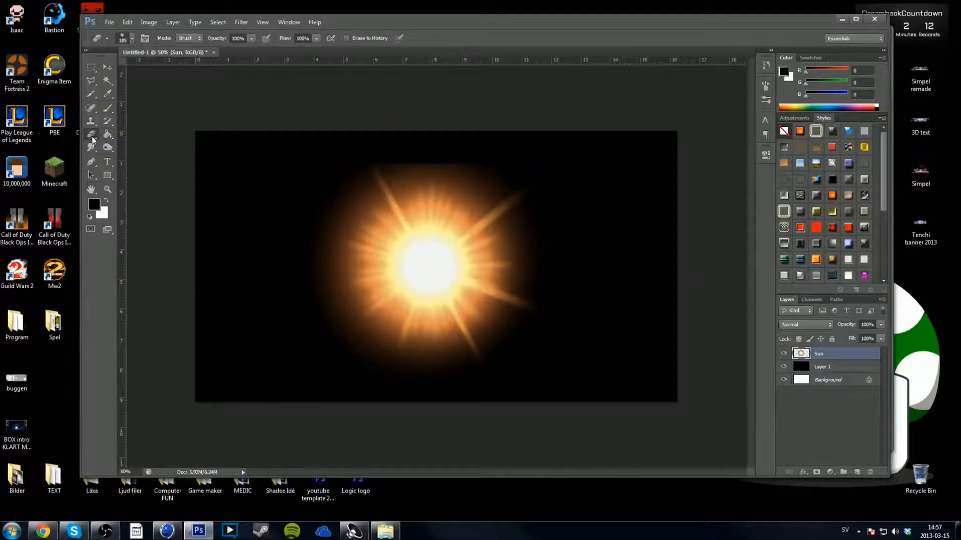
pyautogui.moveTo(346, 150); pyautogui.dragTo(442, 134)
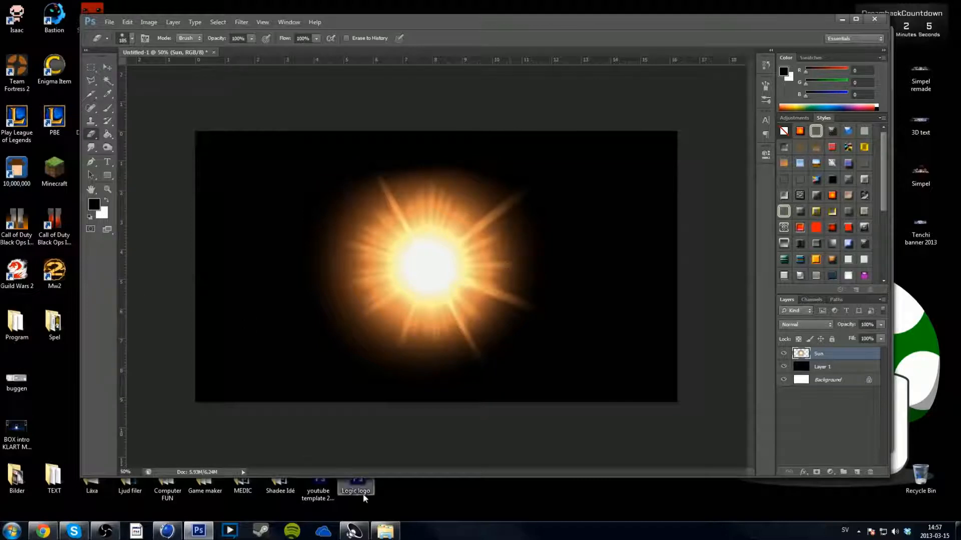
# Step: Place the RB Design logo from SkyDrive's GFX stock image > Corporate Logos folder into the Photoshop document, over the sun
pyautogui.click(323, 532)
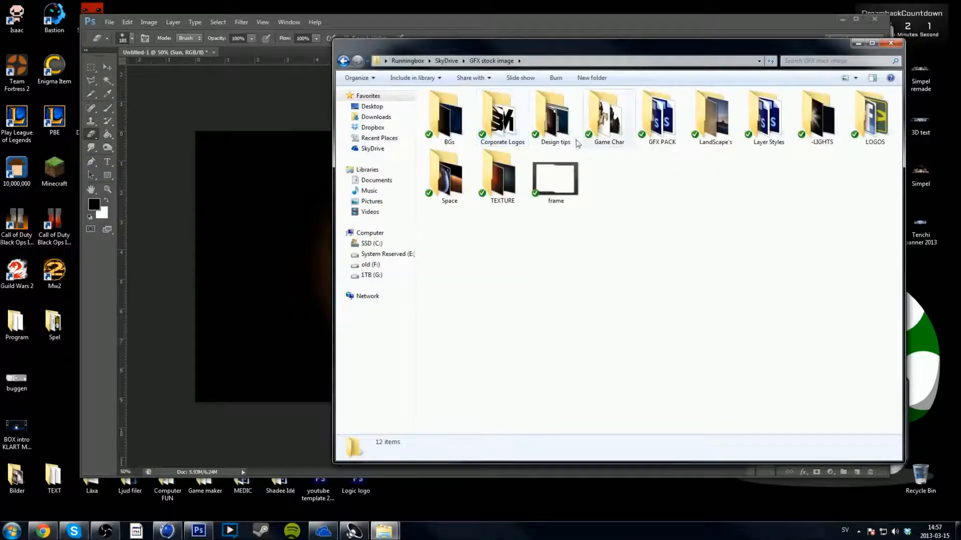
pyautogui.click(493, 123)
pyautogui.doubleClick(493, 123)
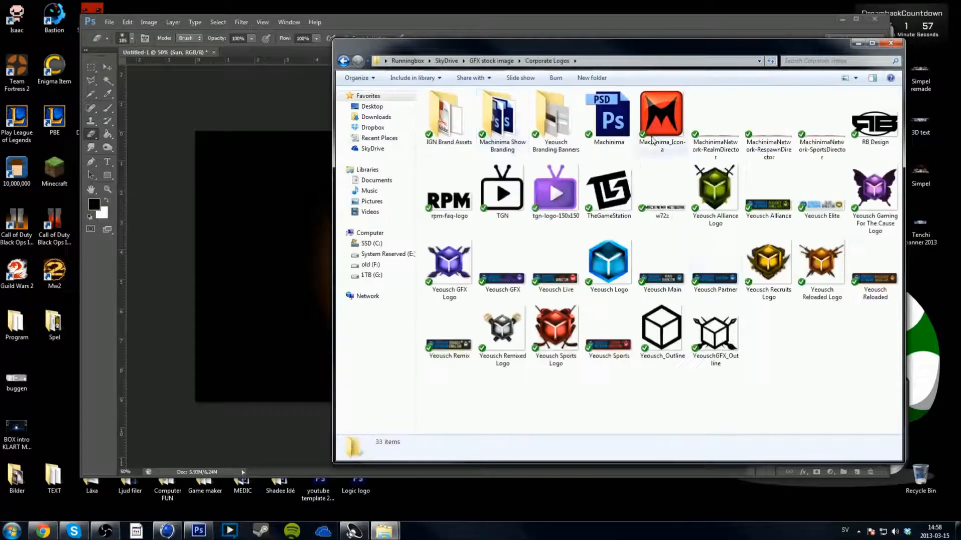
pyautogui.moveTo(761, 43); pyautogui.dragTo(316, 141)
pyautogui.click(548, 207)
pyautogui.click(72, 146)
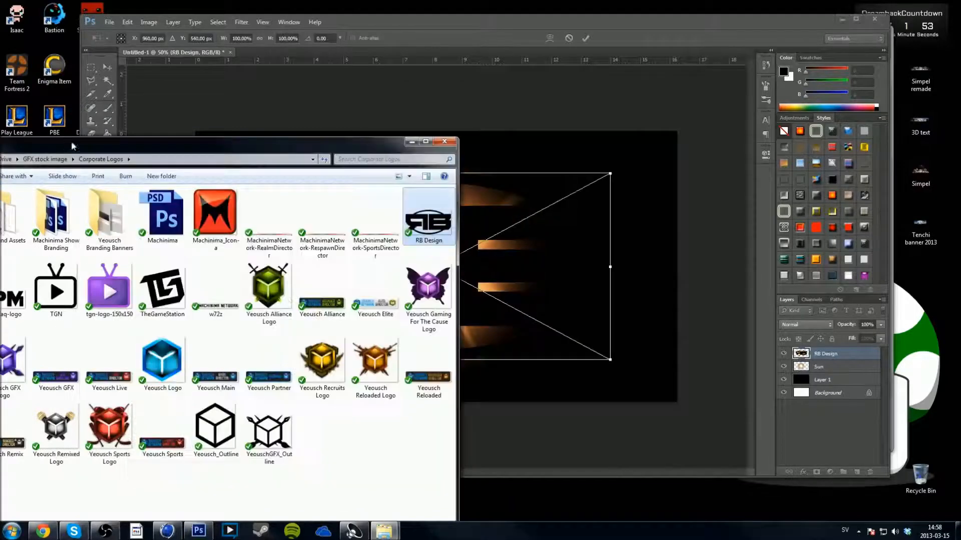
pyautogui.click(453, 141)
pyautogui.press('Return')
pyautogui.press('e')
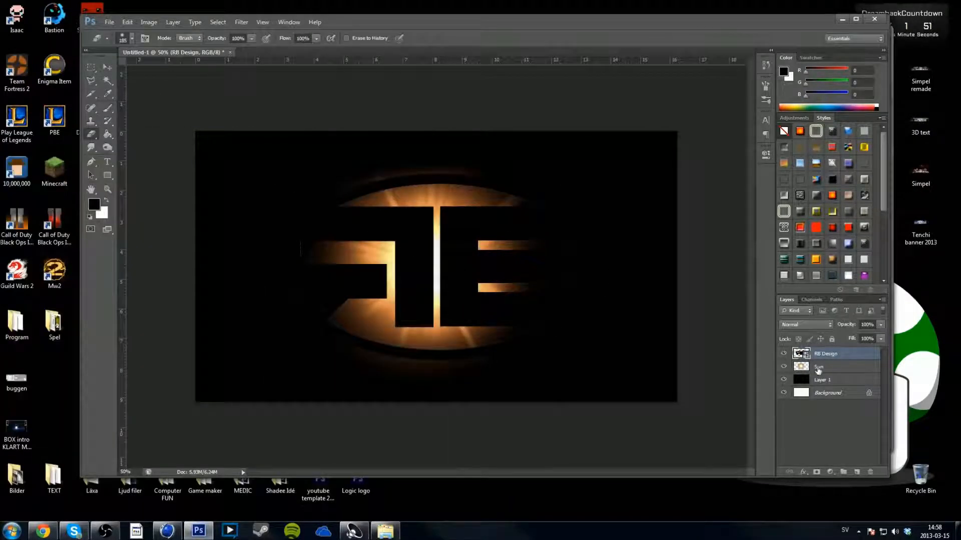
# Step: Rasterize the placed RB Design logo layer
pyautogui.click(107, 108)
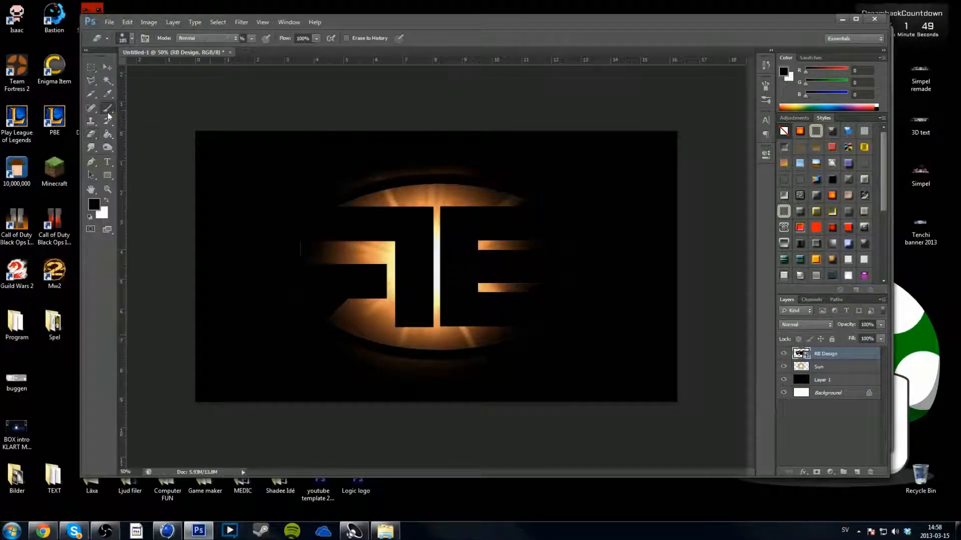
pyautogui.click(458, 202)
pyautogui.click(484, 209)
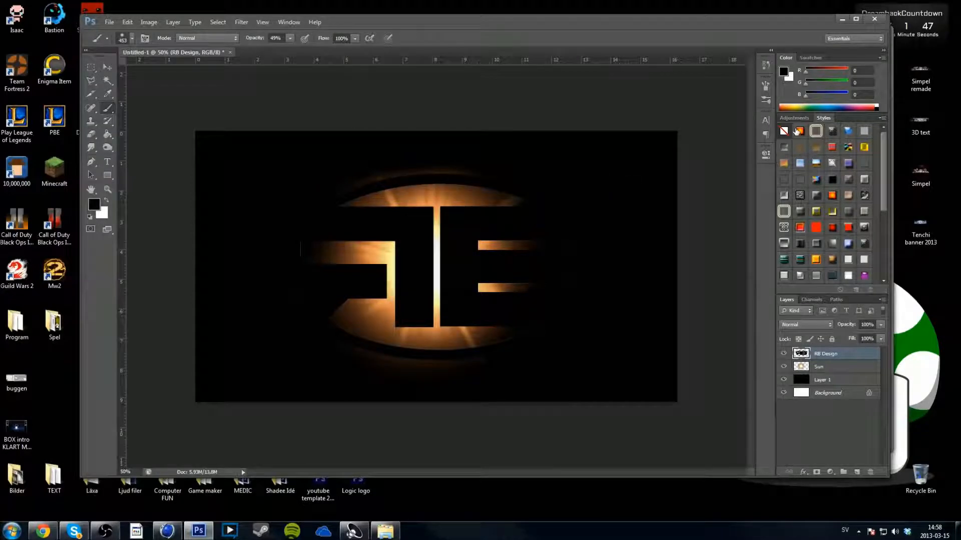
# Step: Choose the Essentials workspace and look through the available layer style presets
pyautogui.doubleClick(823, 118)
pyautogui.doubleClick(823, 118)
pyautogui.click(880, 39)
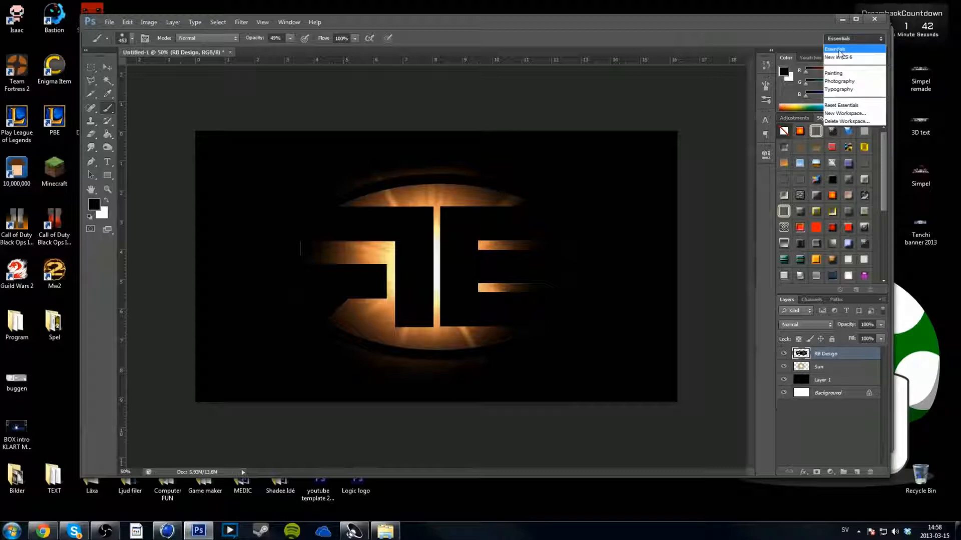
pyautogui.click(839, 50)
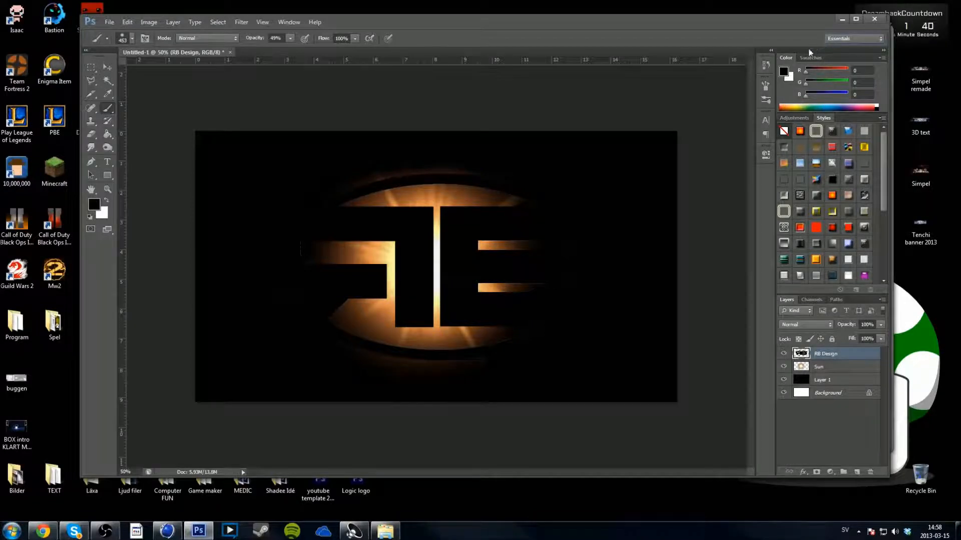
pyautogui.click(803, 117)
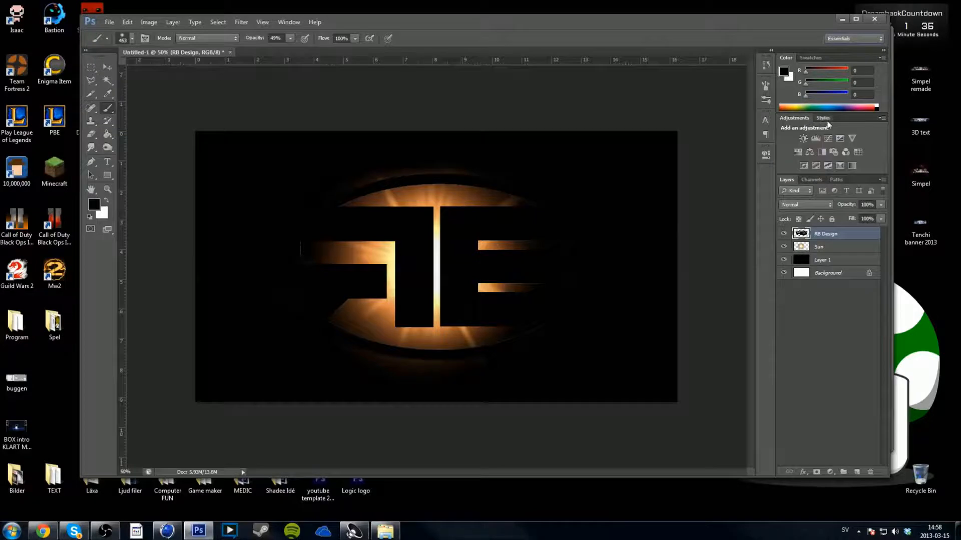
pyautogui.click(824, 119)
pyautogui.moveTo(884, 151); pyautogui.dragTo(881, 211)
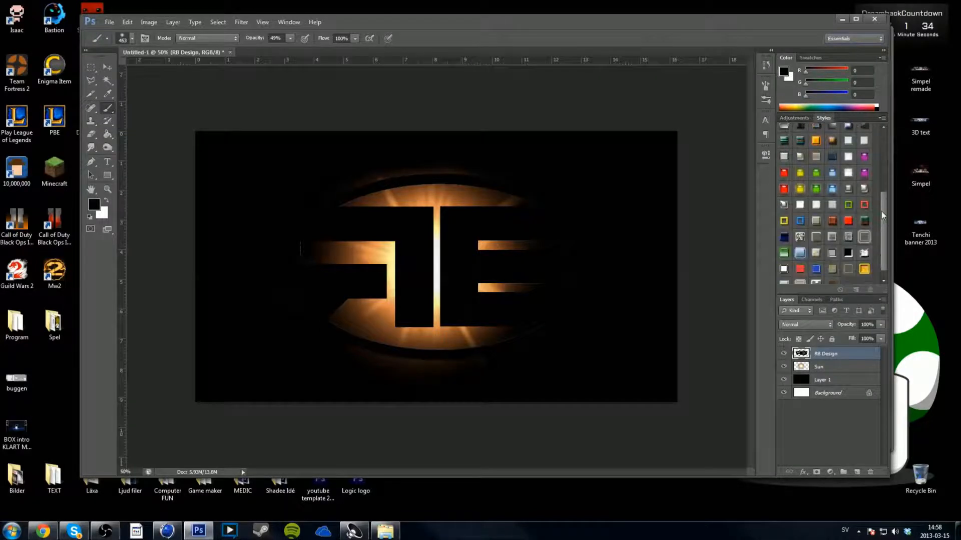
pyautogui.click(881, 119)
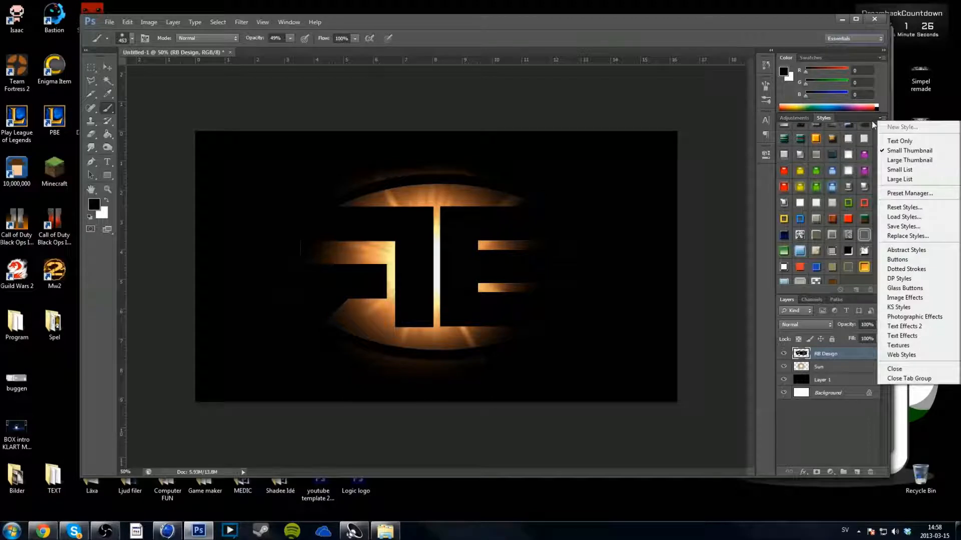
pyautogui.click(907, 249)
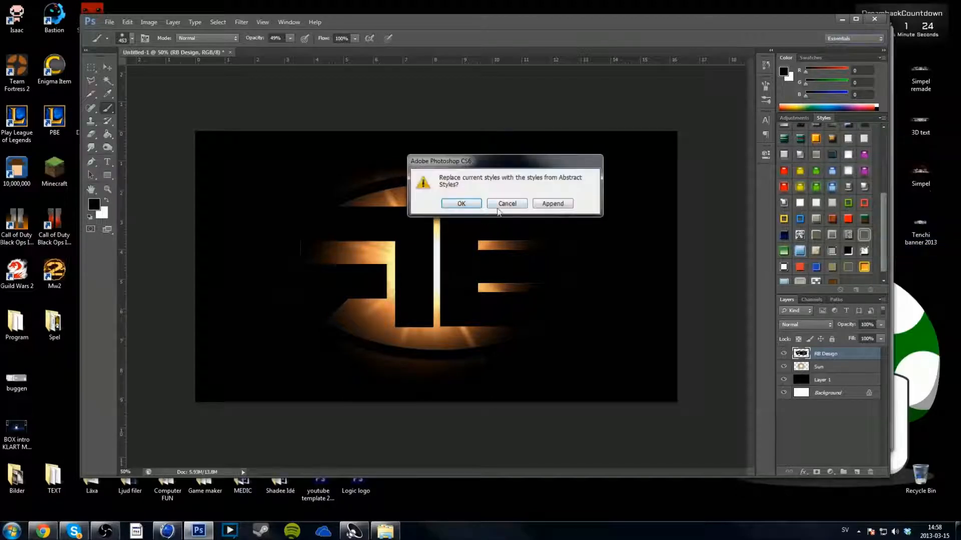
pyautogui.click(522, 206)
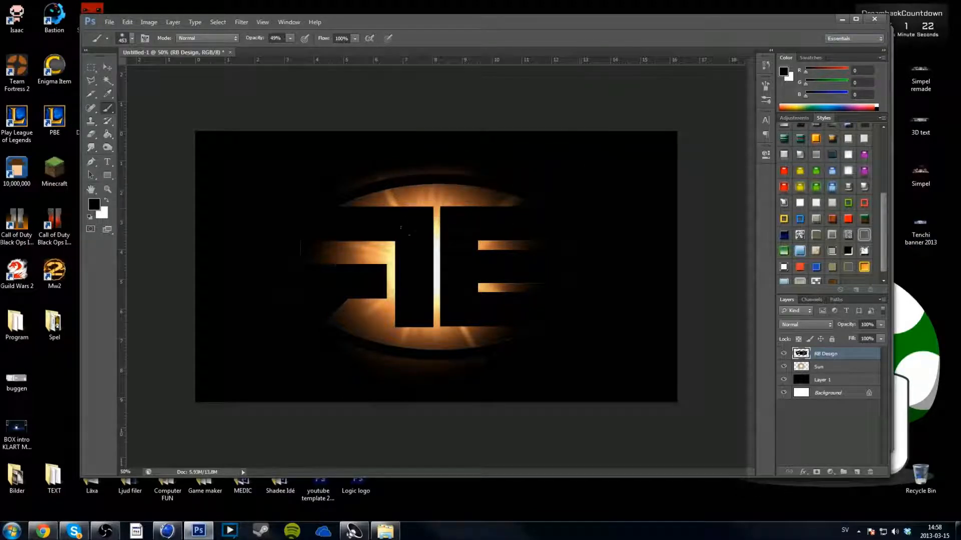
# Step: Try preset layer styles on the RB Design logo, ending with the shaded silver one that includes stroke, inner glow and drop shadow
pyautogui.moveTo(882, 223)
pyautogui.mouseDown()
pyautogui.moveTo(884, 241)
pyautogui.moveTo(882, 222)
pyautogui.mouseUp()
pyautogui.click(799, 158)
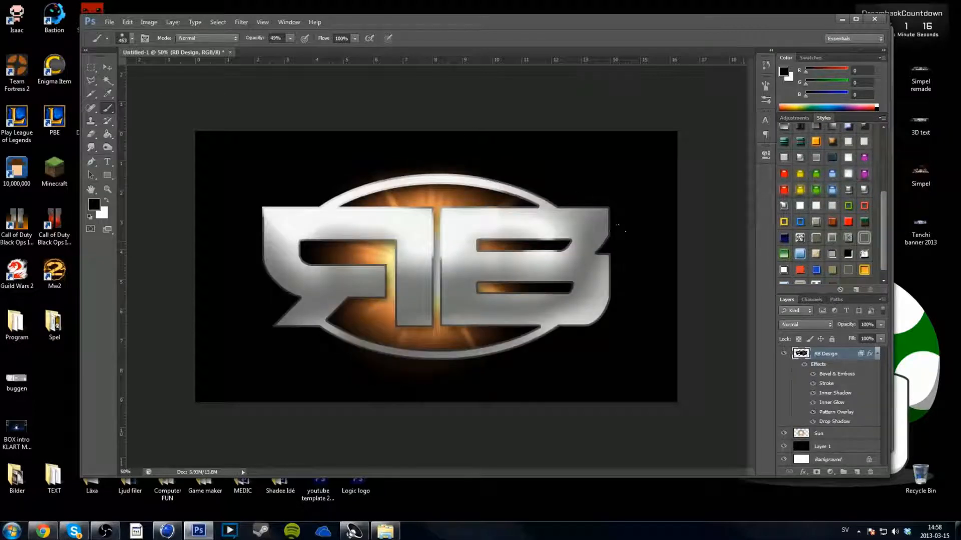
pyautogui.click(784, 154)
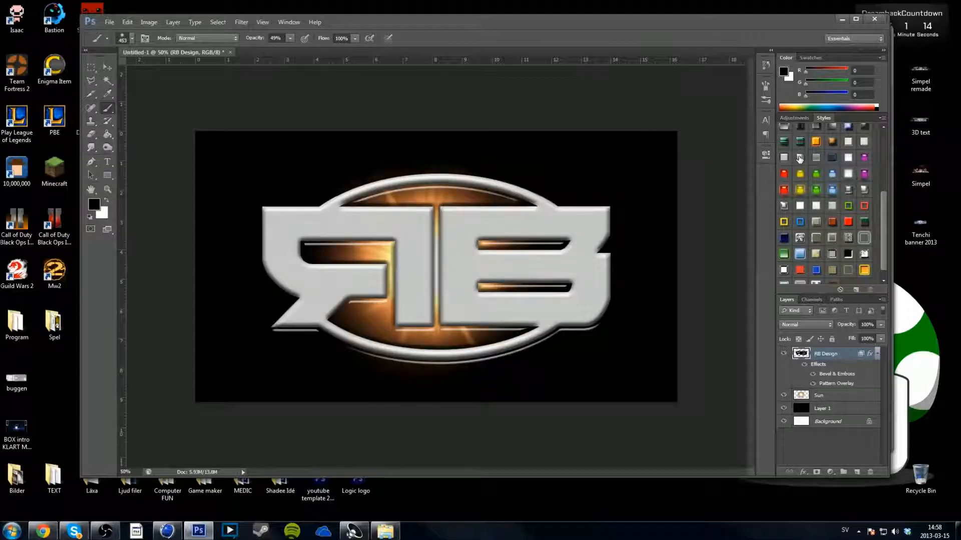
pyautogui.click(817, 158)
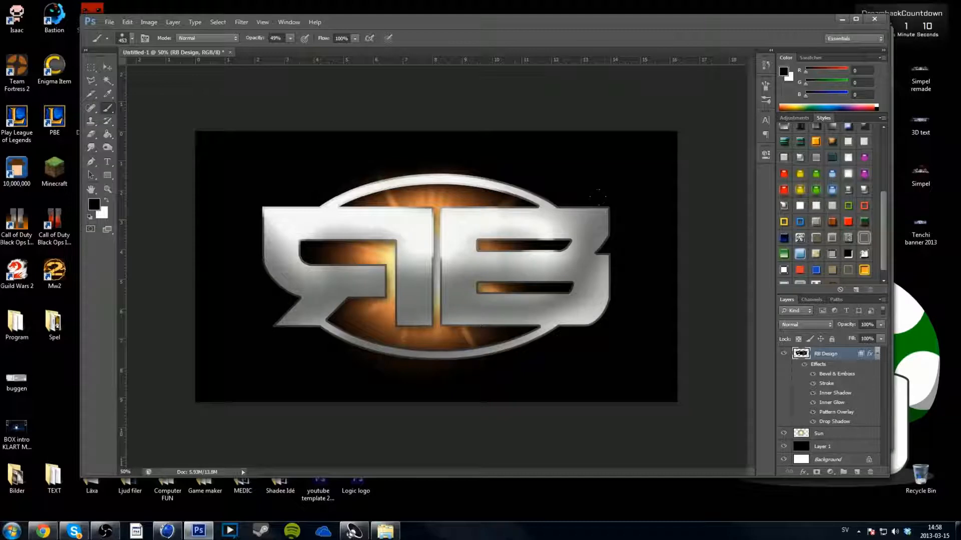
pyautogui.press('m')
pyautogui.moveTo(205, 132)
pyautogui.mouseDown()
pyautogui.moveTo(645, 378)
pyautogui.moveTo(685, 417)
pyautogui.mouseUp()
pyautogui.hotkey('ctrl', 'd')
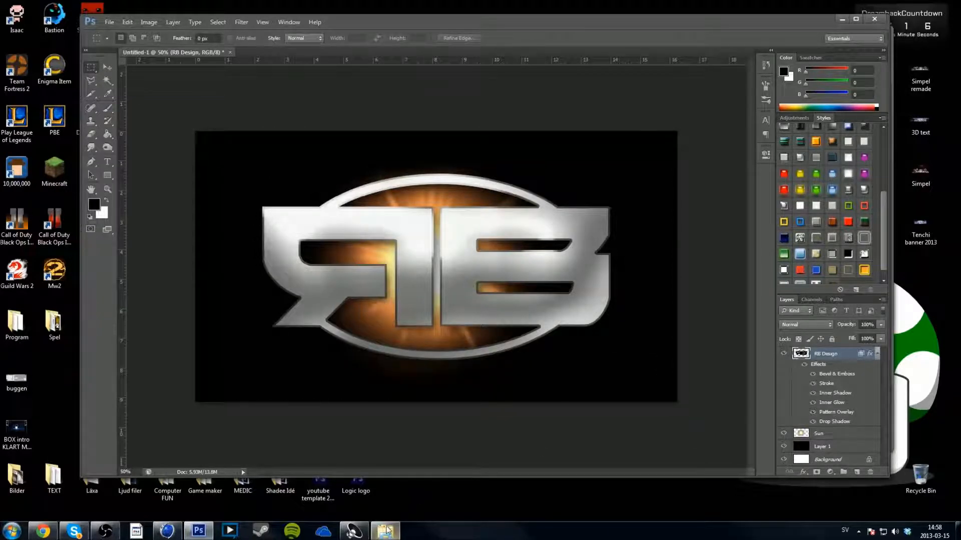
# Step: Switch to the file explorer and browse the GFX stock image and Designs folders in SkyDrive for example designs
pyautogui.moveTo(388, 530)
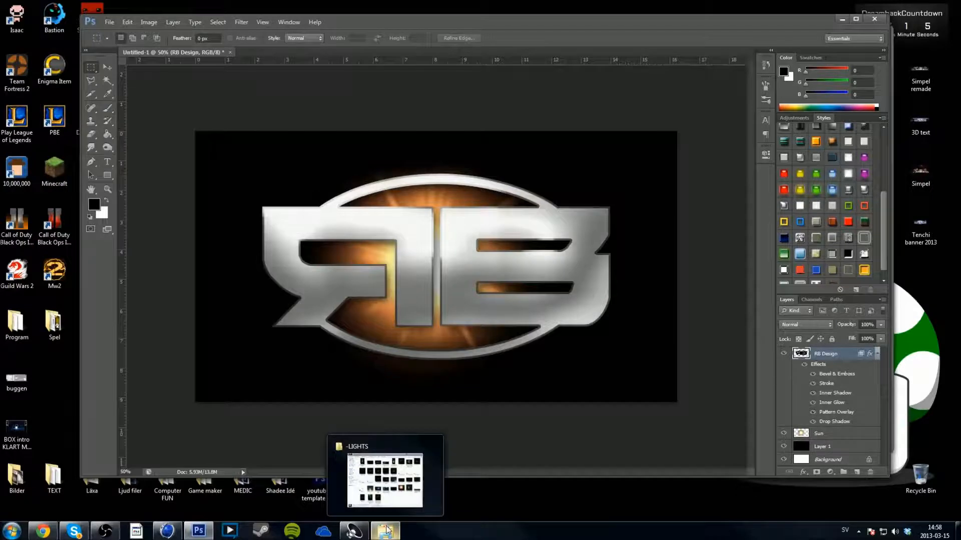
pyautogui.click(378, 492)
pyautogui.click(330, 48)
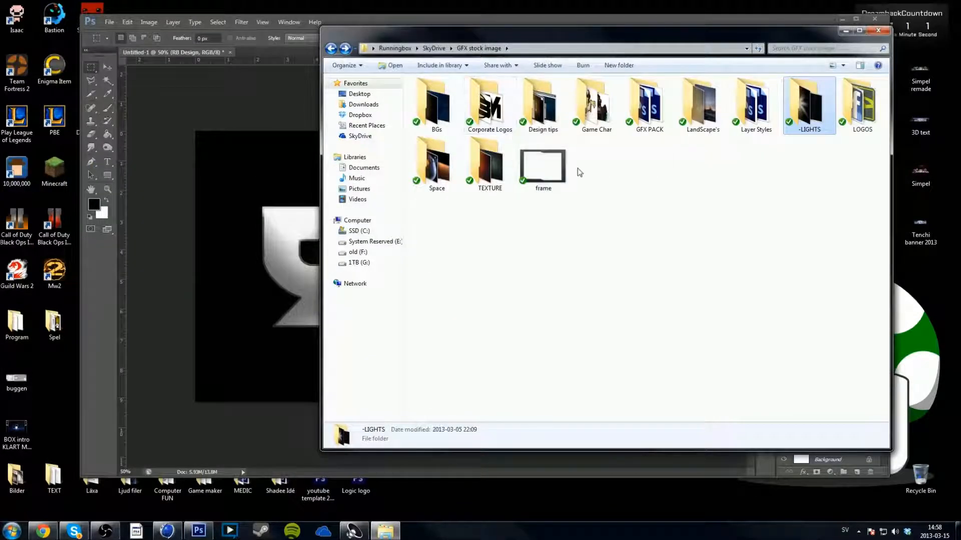
pyautogui.moveTo(598, 44); pyautogui.dragTo(579, 64)
pyautogui.click(664, 241)
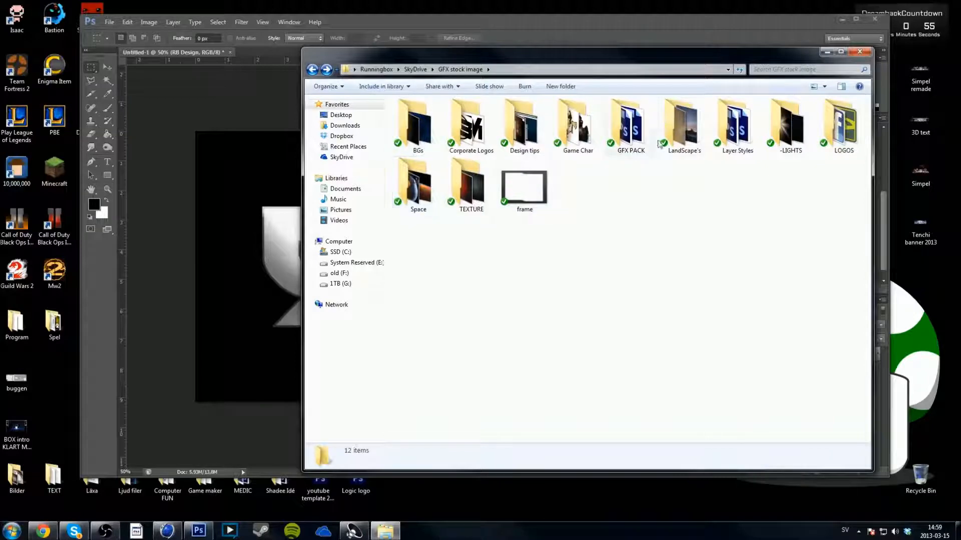
pyautogui.click(536, 124)
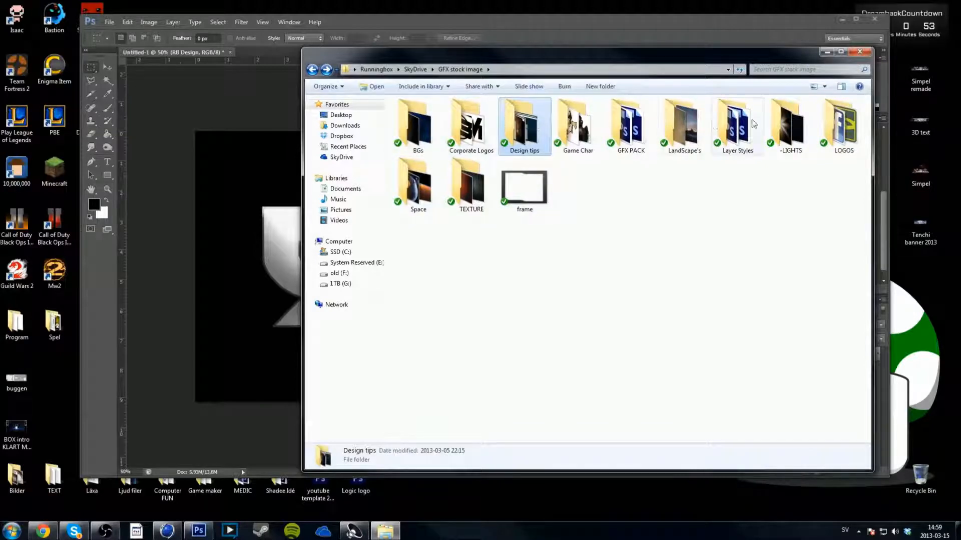
pyautogui.click(622, 181)
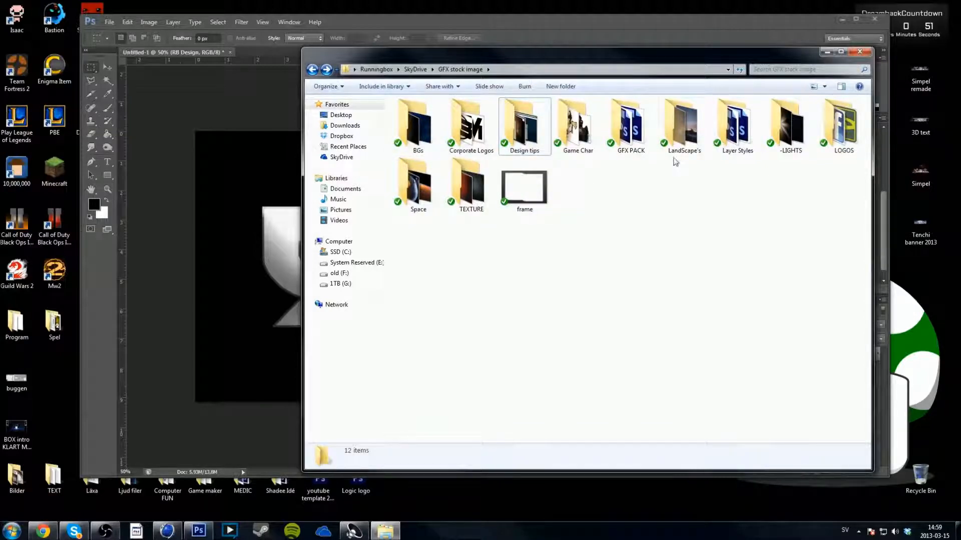
pyautogui.click(312, 70)
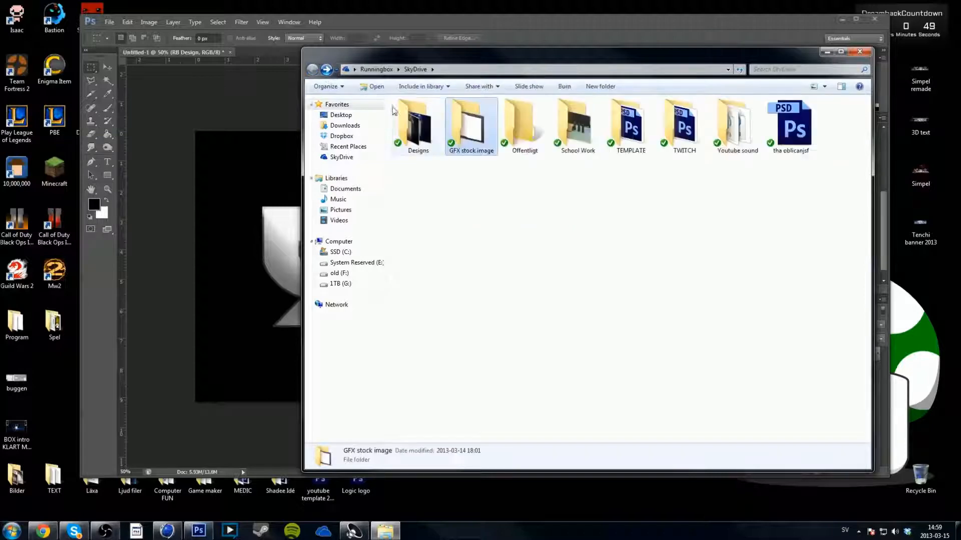
pyautogui.doubleClick(415, 125)
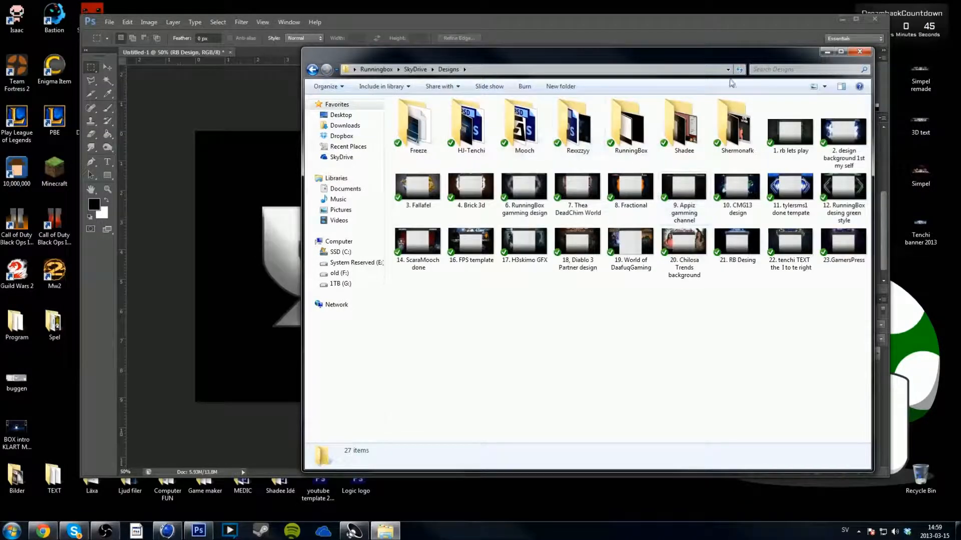
# Step: Minimize the open windows and open the FF youtube desing image from the Shadee Idé desktop folder
pyautogui.click(827, 52)
pyautogui.click(843, 18)
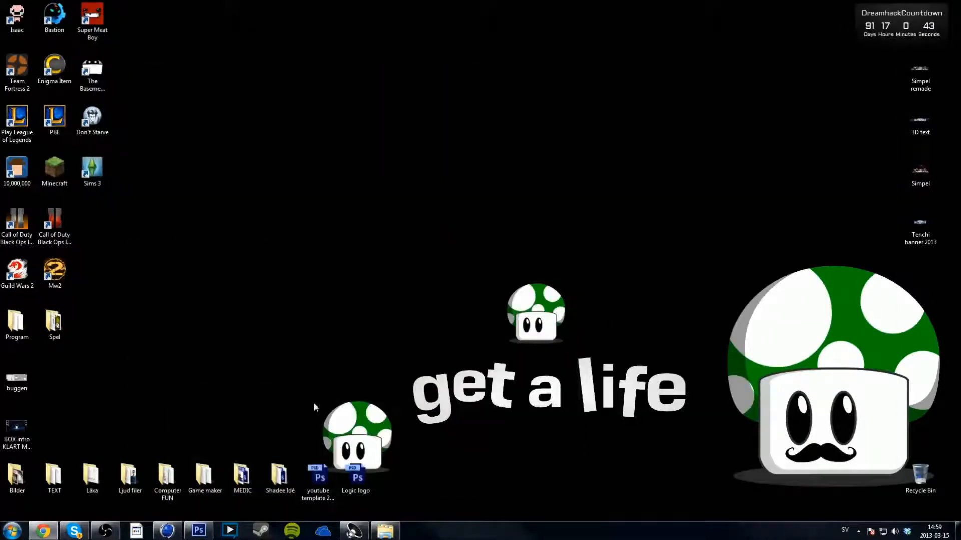
pyautogui.doubleClick(279, 475)
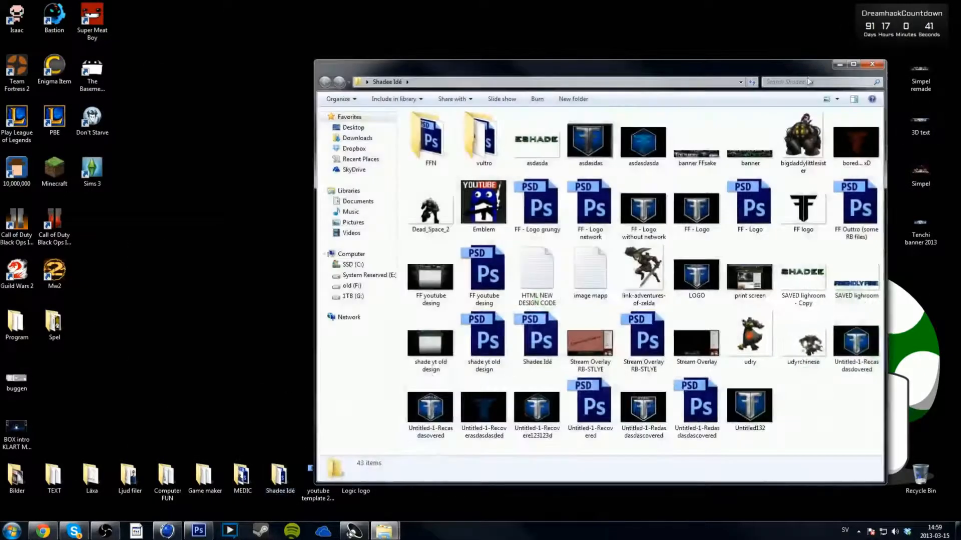
pyautogui.moveTo(795, 72); pyautogui.dragTo(682, 32)
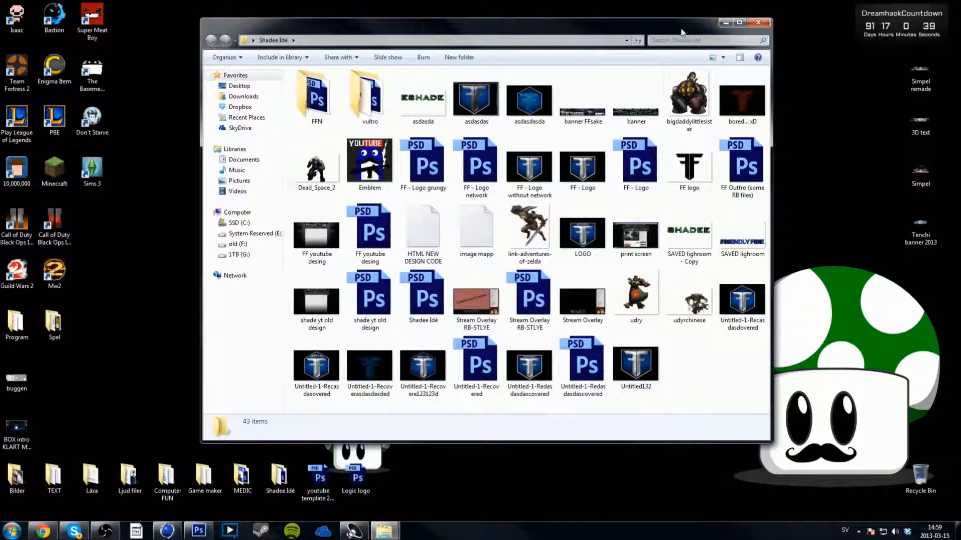
pyautogui.doubleClick(310, 234)
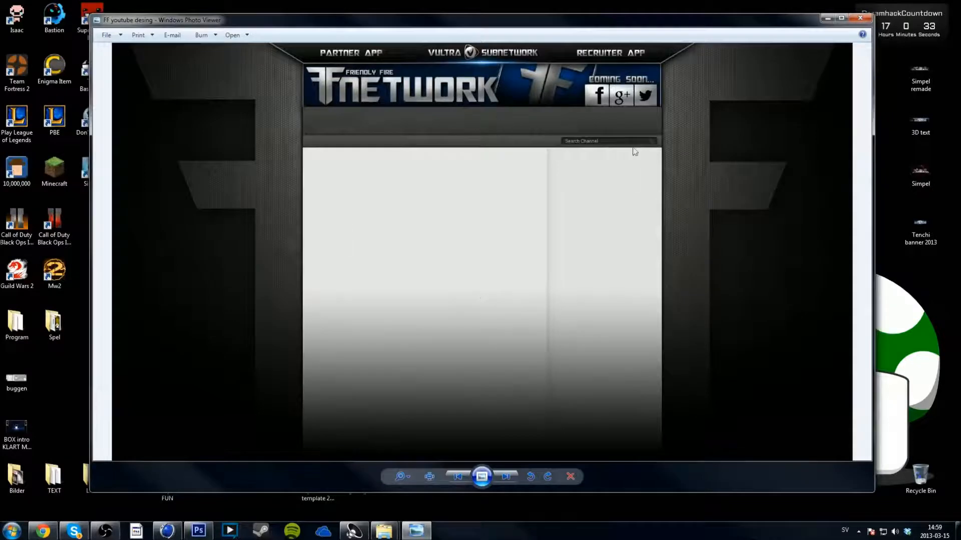
# Step: Examine the design's header lettering, logo and social media icons up close, then the whole image
pyautogui.scroll(4, 469, 88)
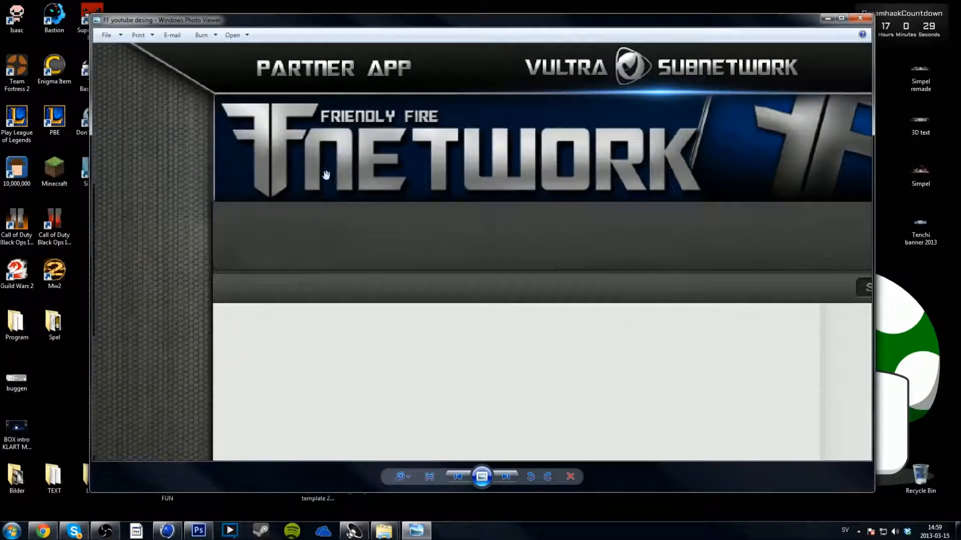
pyautogui.moveTo(547, 66); pyautogui.dragTo(196, 83)
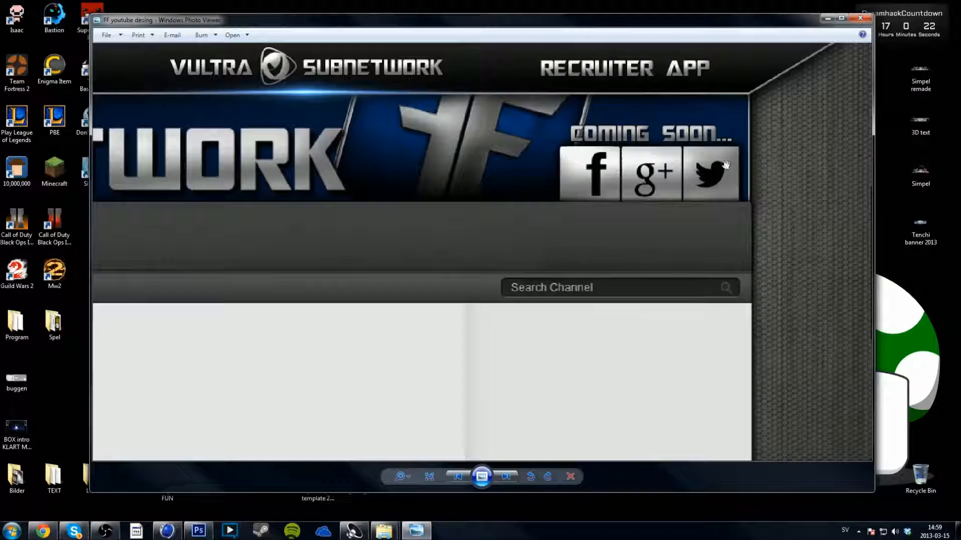
pyautogui.scroll(-1, 474, 152)
pyautogui.scroll(-4, 474, 152)
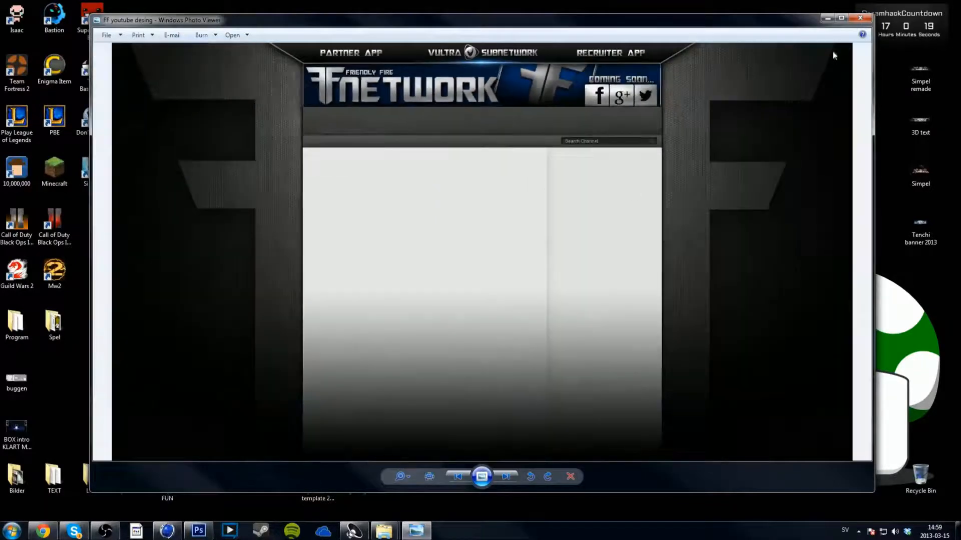
# Step: Close the FF youtube desing image, view the FF - Logo image from the Shadee Idé folder, and close the viewer and folder
pyautogui.click(860, 18)
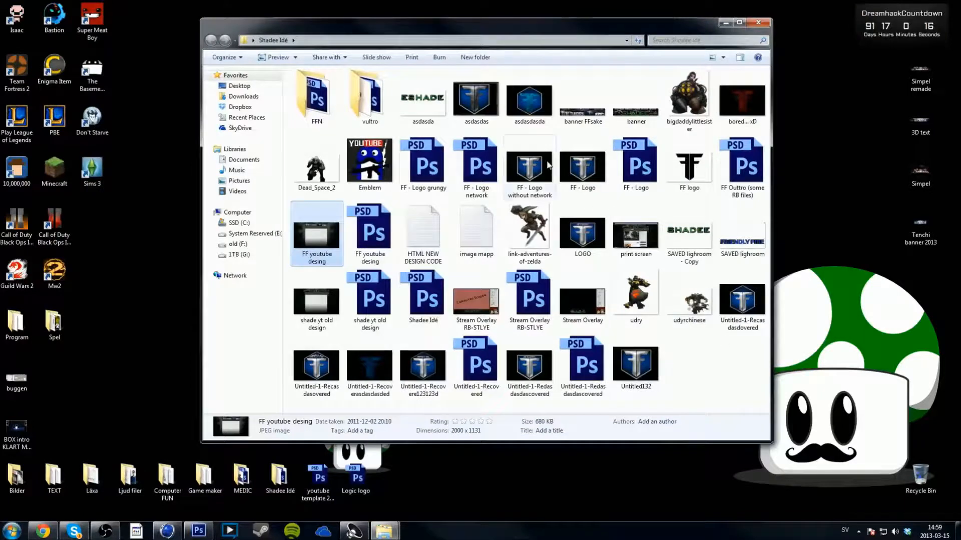
pyautogui.click(574, 160)
pyautogui.doubleClick(575, 160)
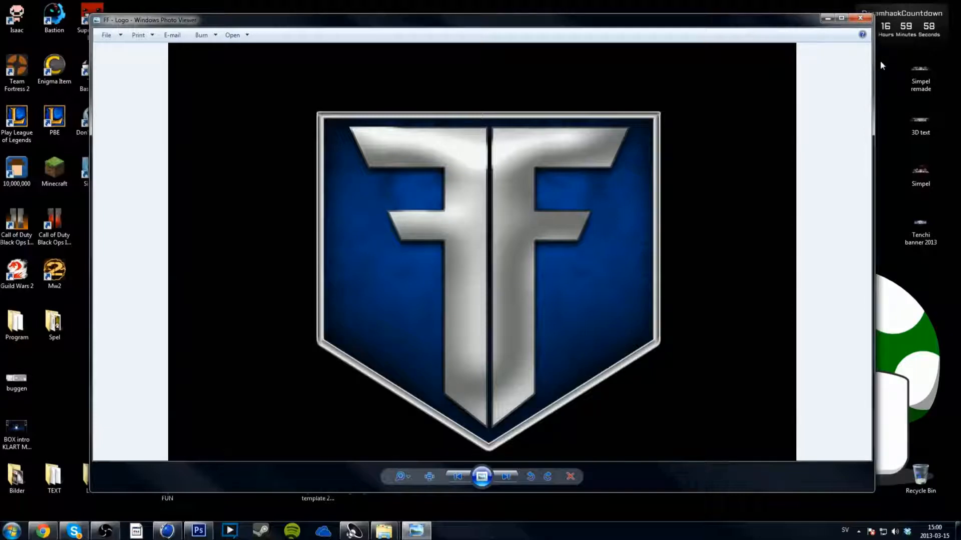
pyautogui.click(860, 18)
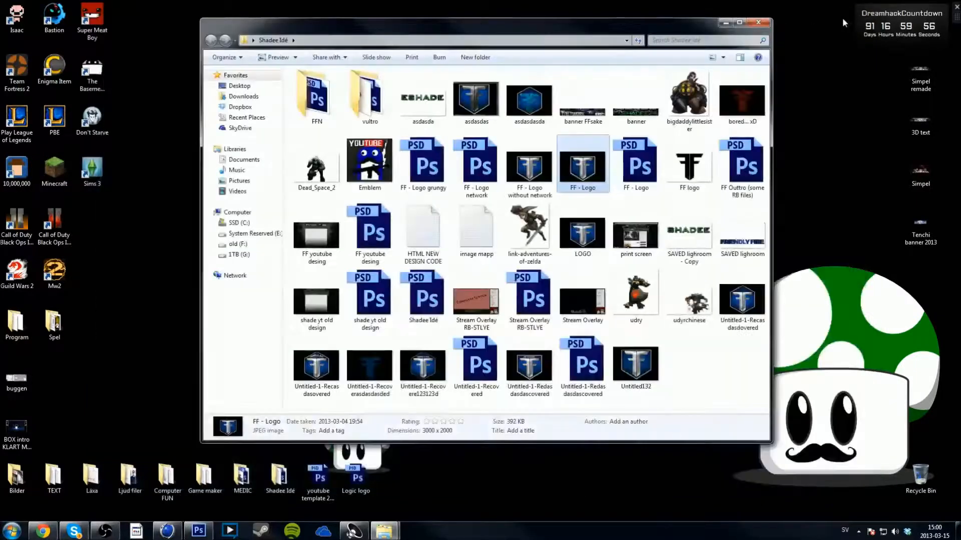
pyautogui.click(758, 23)
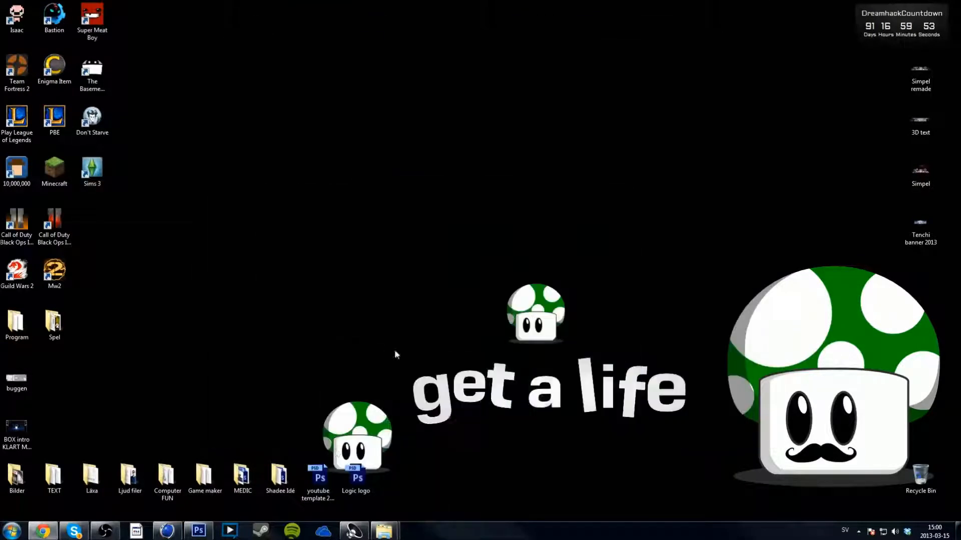
# Step: Switch to Photoshop and stretch the Sun layer on both sides to about 163.5% of its width, keeping its height
pyautogui.click(199, 532)
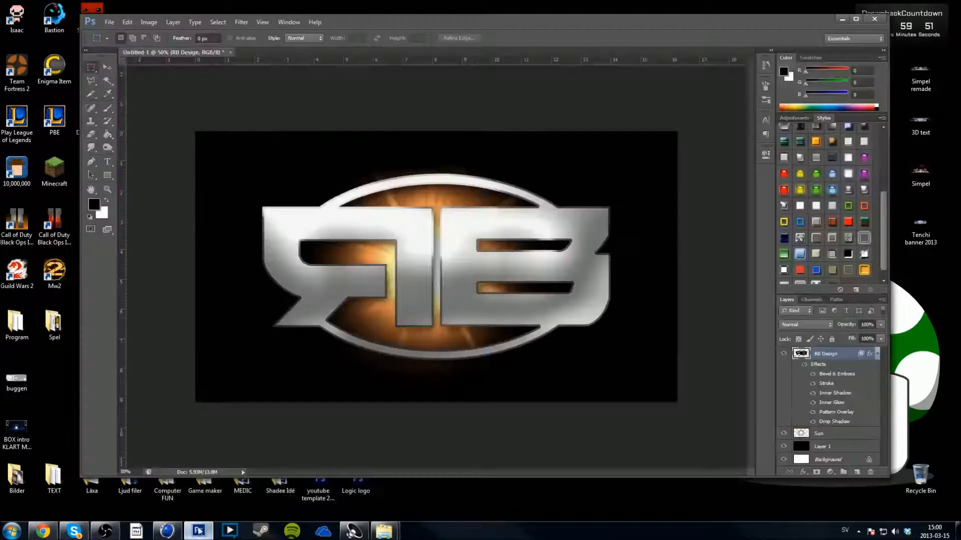
pyautogui.click(819, 433)
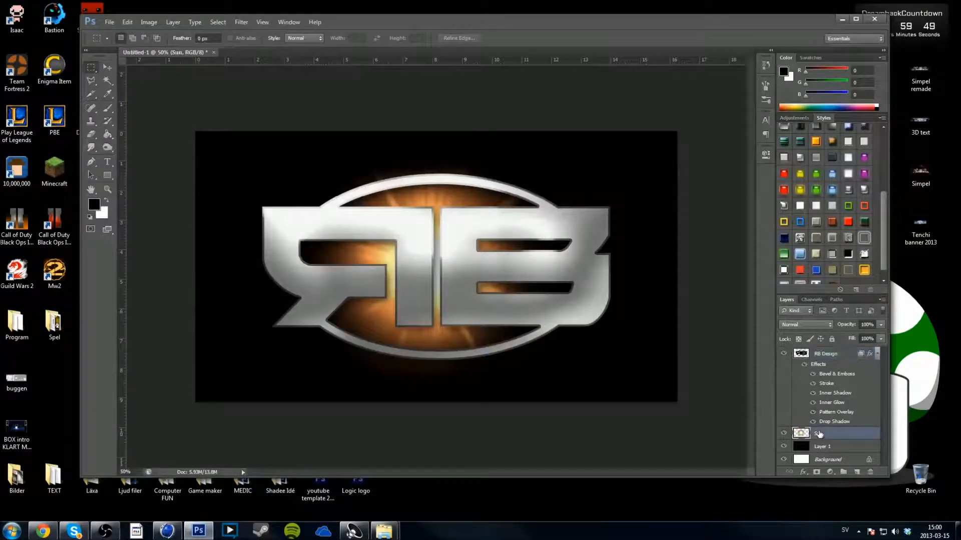
pyautogui.hotkey('ctrl', 't')
pyautogui.moveTo(591, 302); pyautogui.dragTo(693, 299)
pyautogui.moveTo(289, 299); pyautogui.dragTo(194, 292)
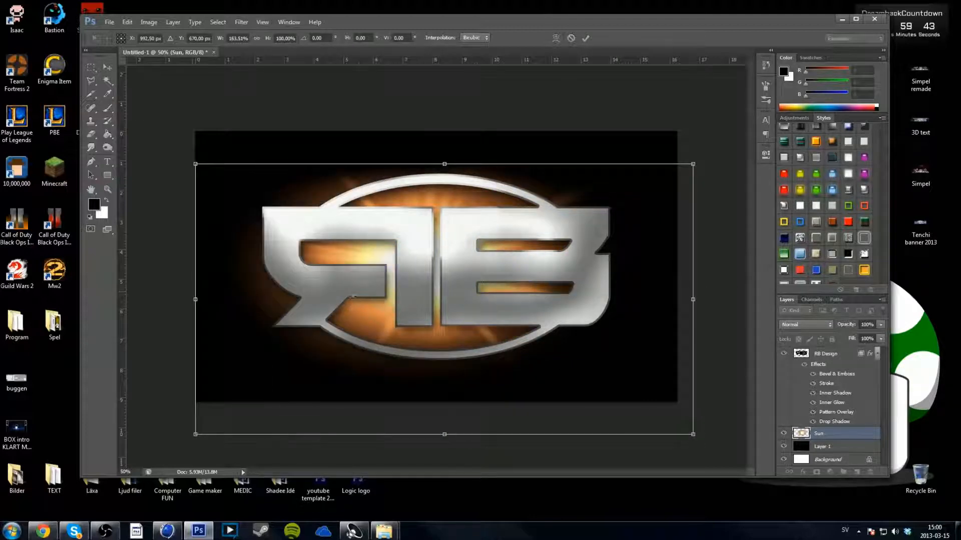
pyautogui.press('Return')
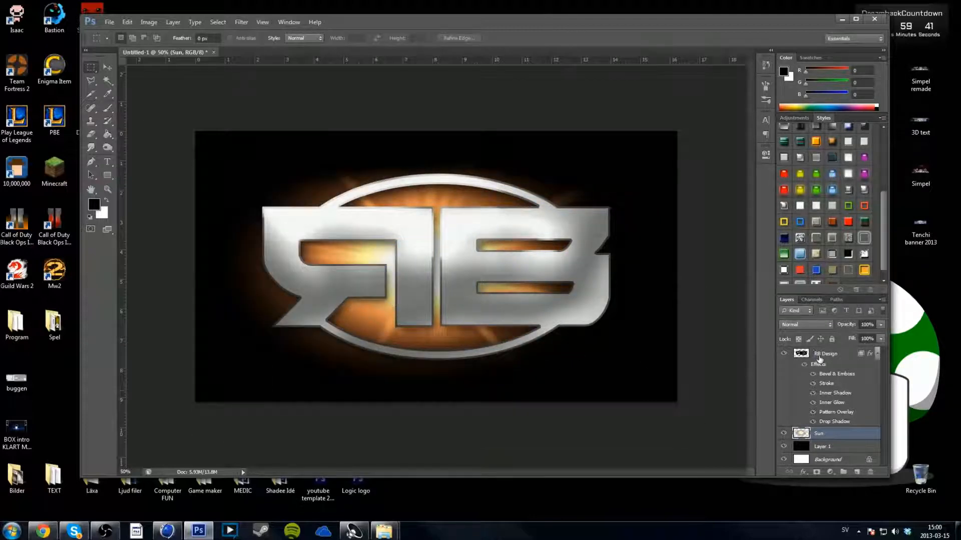
# Step: Stretch the Sun layer slightly wider towards the right of the canvas
pyautogui.click(818, 357)
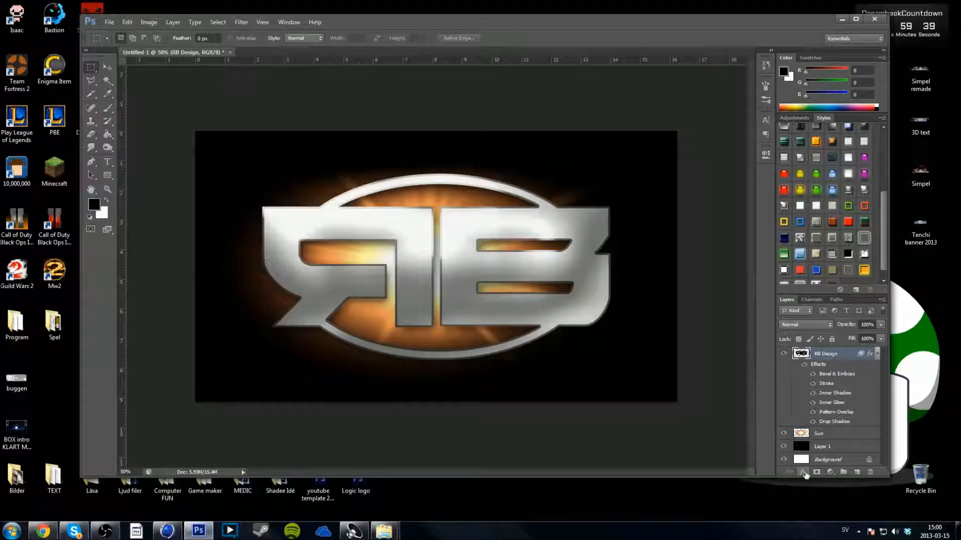
pyautogui.click(824, 435)
pyautogui.hotkey('ctrl', 't')
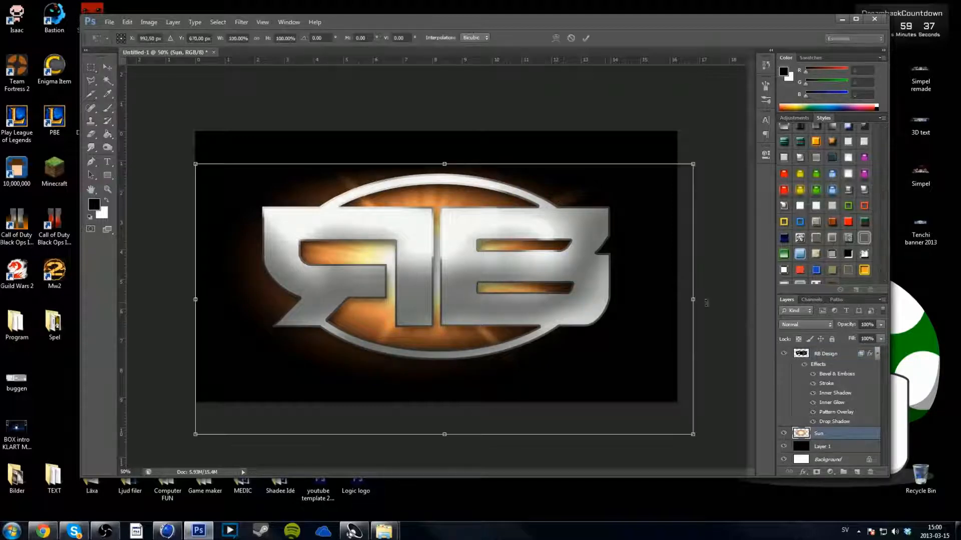
pyautogui.moveTo(709, 302); pyautogui.dragTo(714, 302)
pyautogui.press('Return')
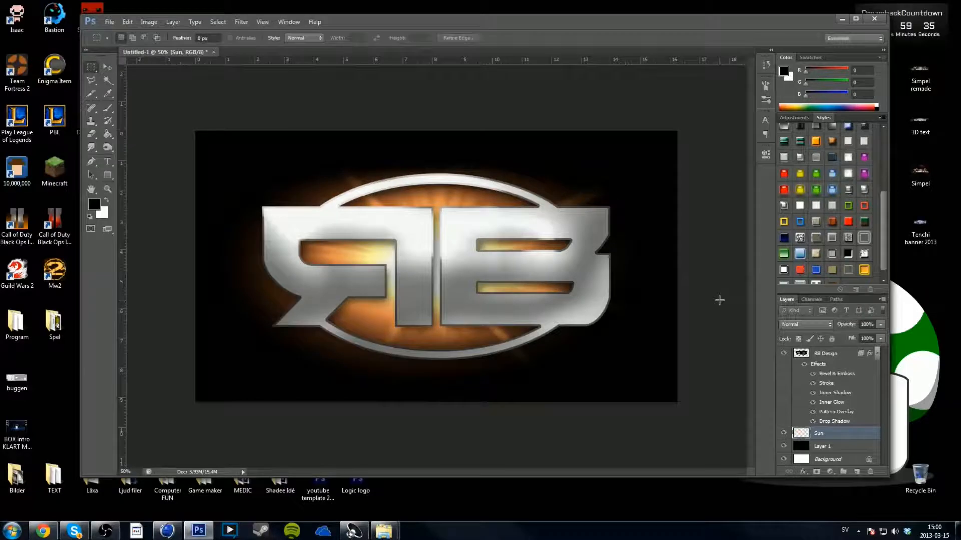
# Step: Open the Simpel remade banner from the desktop, look it over as an example, and close it
pyautogui.doubleClick(917, 71)
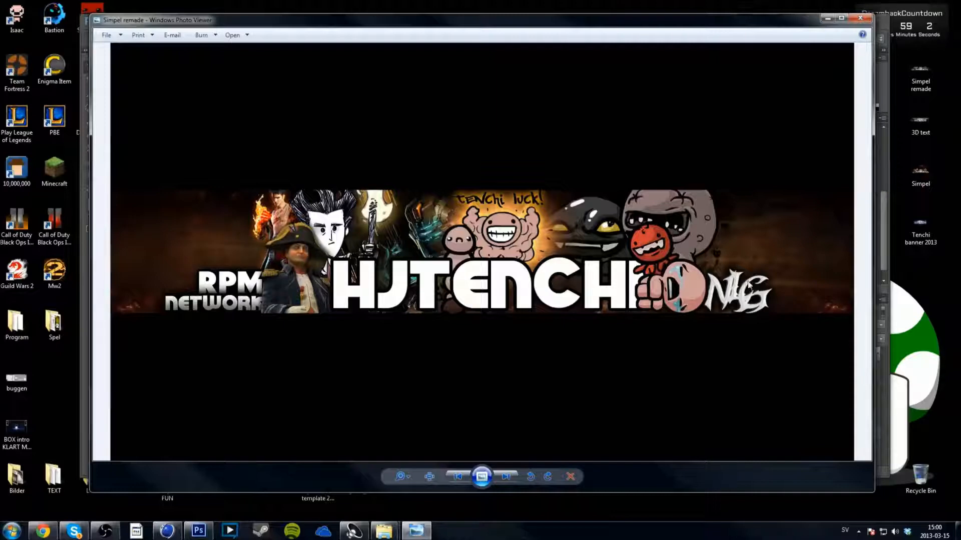
pyautogui.click(859, 18)
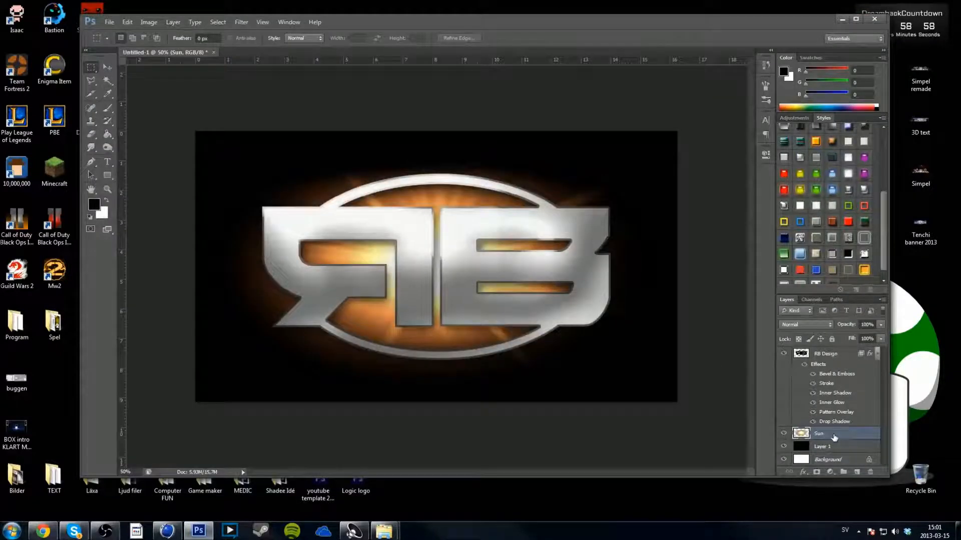
# Step: Strengthen the RB Design layer's drop shadow with 100% opacity, 27 px distance and 29 px size
pyautogui.click(825, 396)
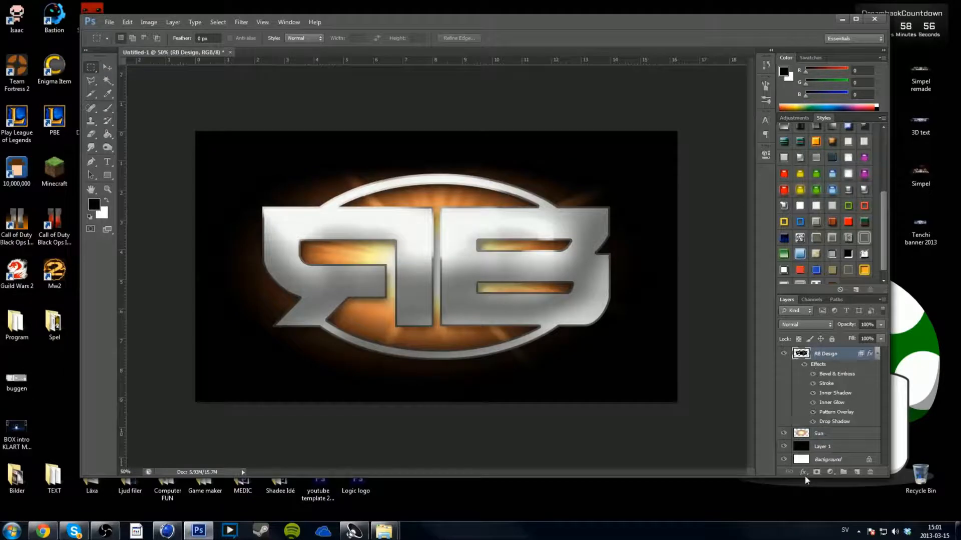
pyautogui.click(804, 472)
pyautogui.click(834, 466)
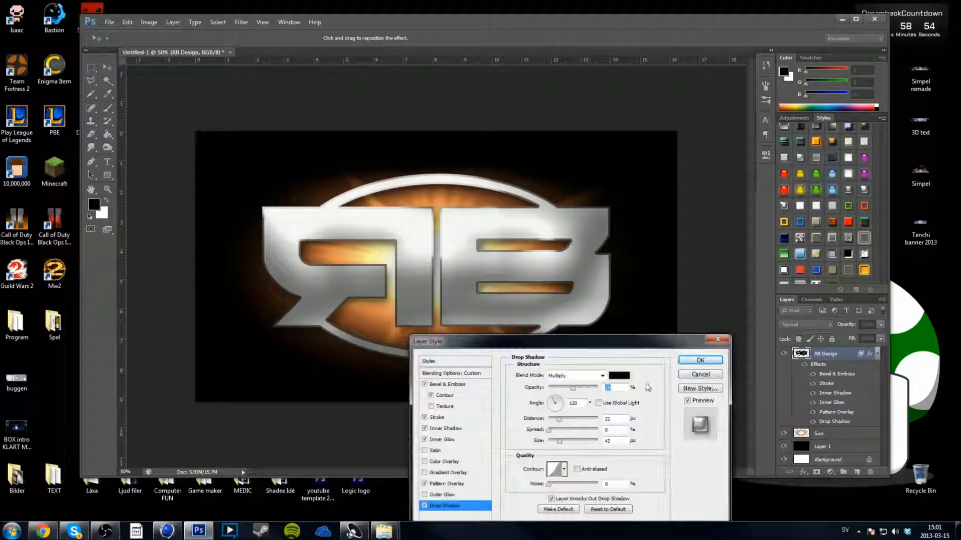
pyautogui.moveTo(576, 391); pyautogui.dragTo(598, 391)
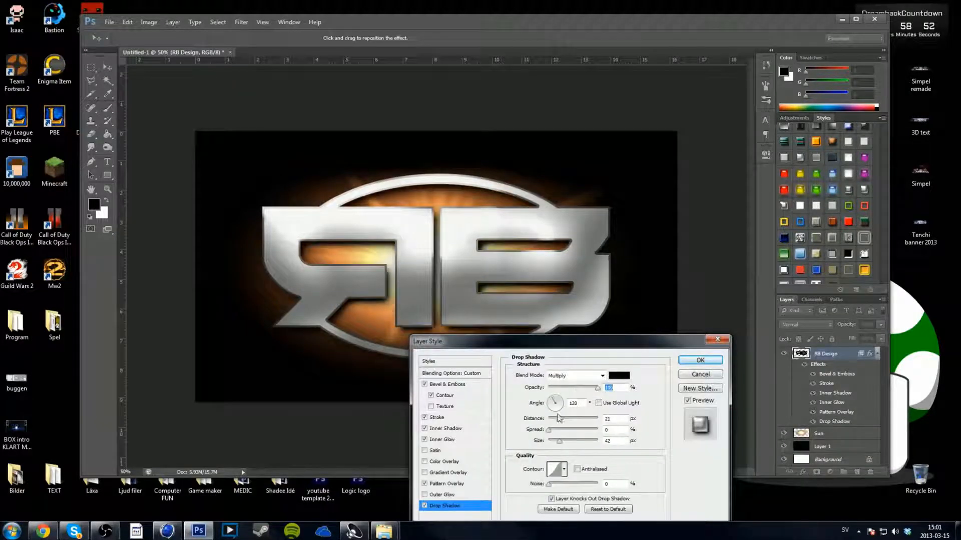
pyautogui.moveTo(560, 444); pyautogui.dragTo(562, 420)
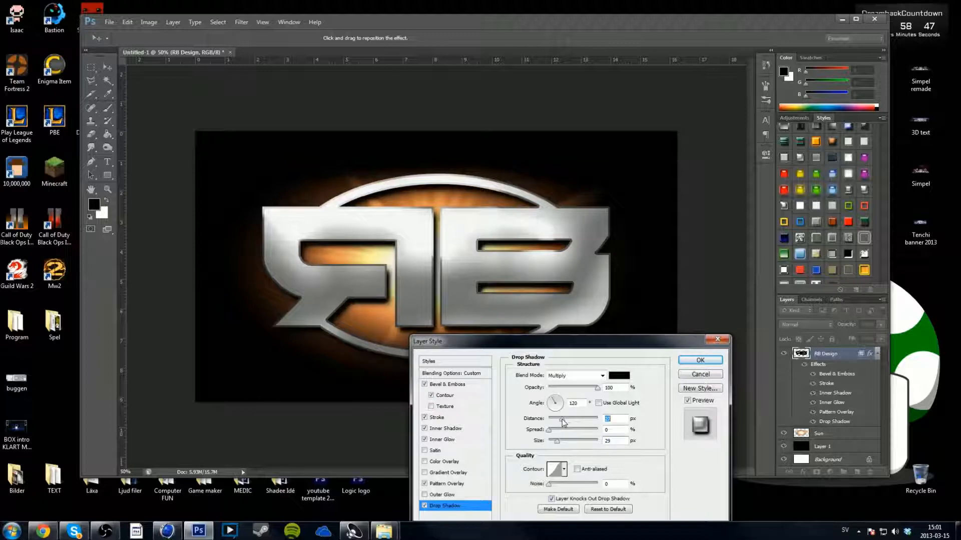
pyautogui.click(700, 360)
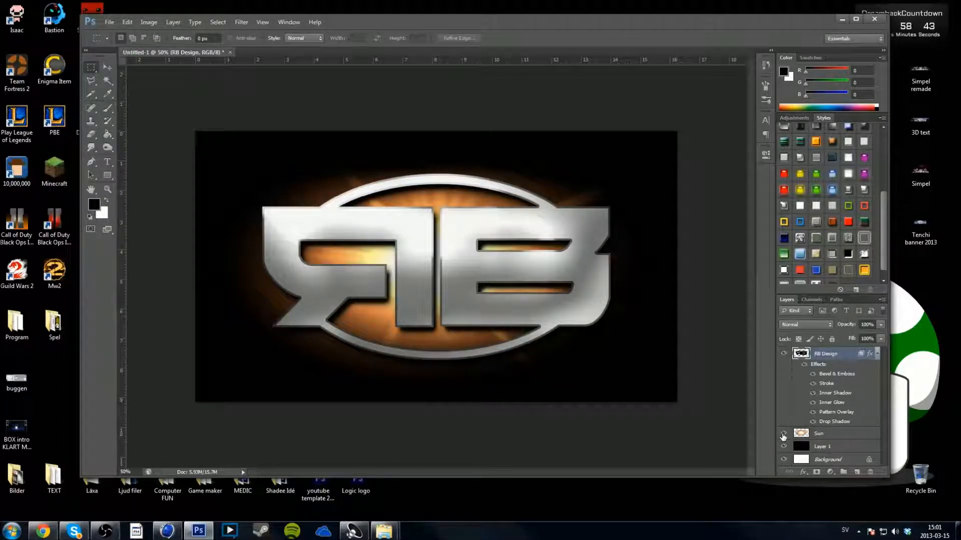
# Step: Delete the RB Design and Sun layers, leaving only the black Layer 1 and the background
pyautogui.click(838, 439)
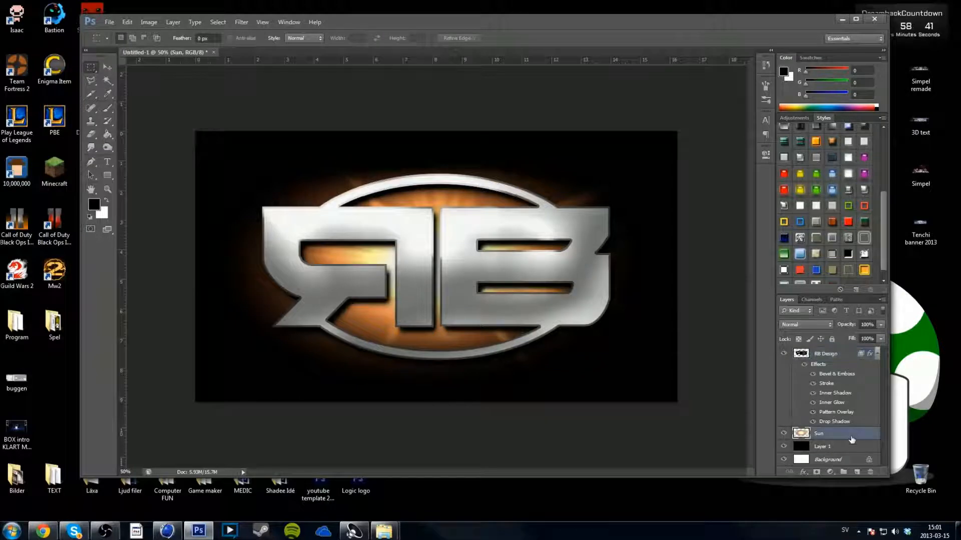
pyautogui.click(827, 355)
pyautogui.press('Delete')
pyautogui.press('Delete')
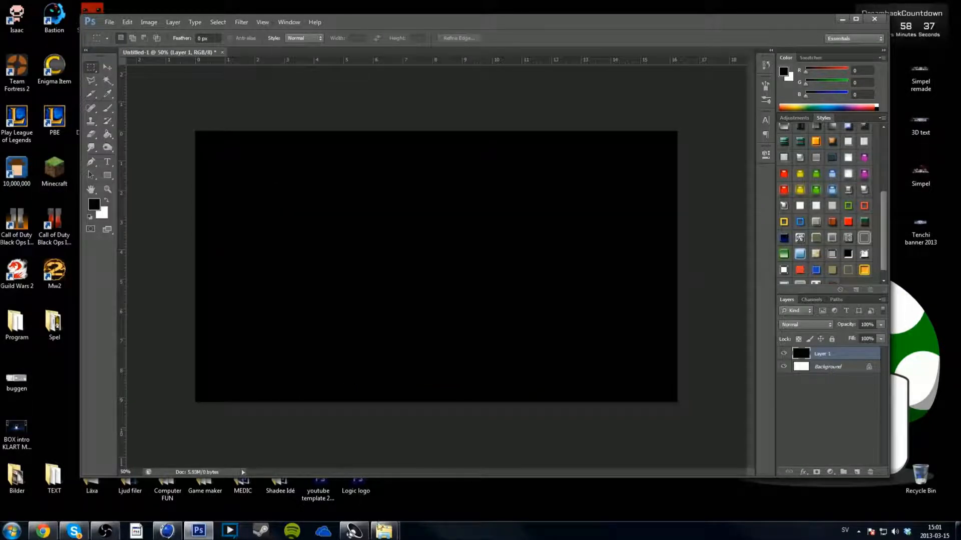
# Step: Switch to the file explorer, open the Flare folder inside GFX stock image's -LIGHTS folder, and move its window off the canvas
pyautogui.moveTo(384, 530)
pyautogui.click(486, 457)
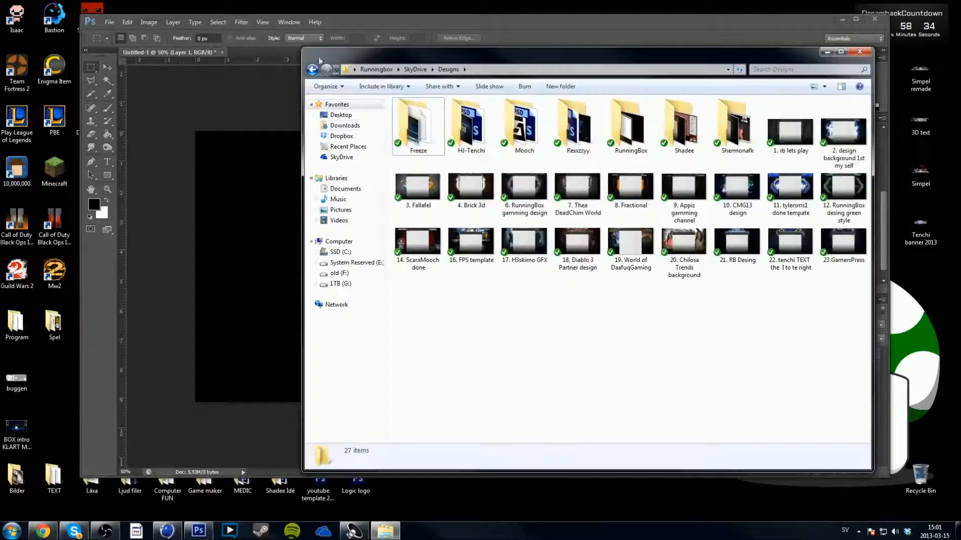
pyautogui.click(312, 70)
pyautogui.doubleClick(452, 125)
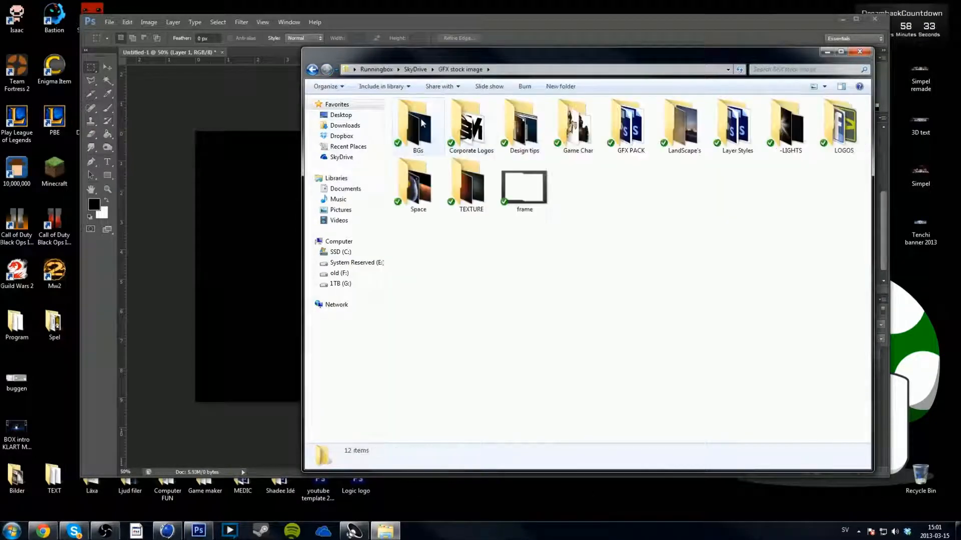
pyautogui.doubleClick(788, 128)
pyautogui.click(418, 120)
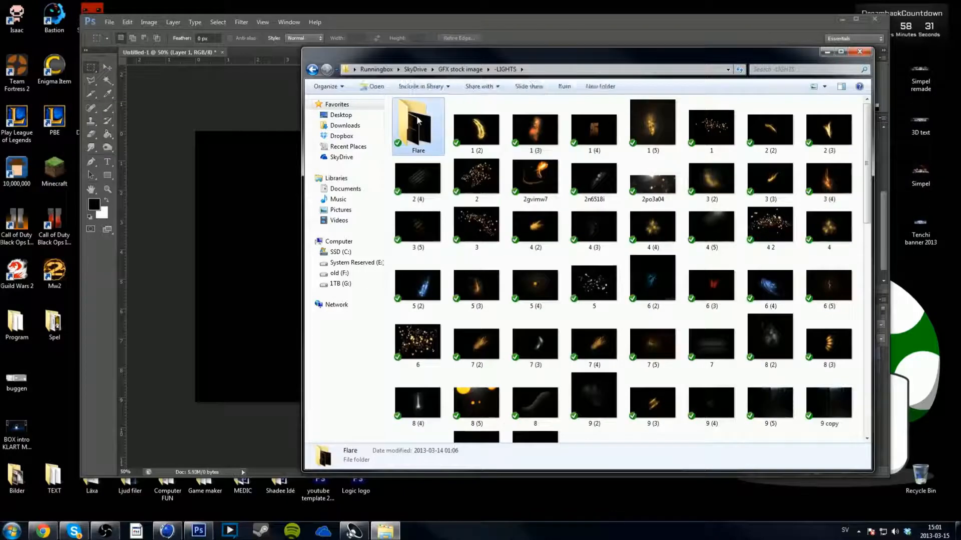
pyautogui.doubleClick(418, 120)
pyautogui.moveTo(547, 62); pyautogui.dragTo(658, 101)
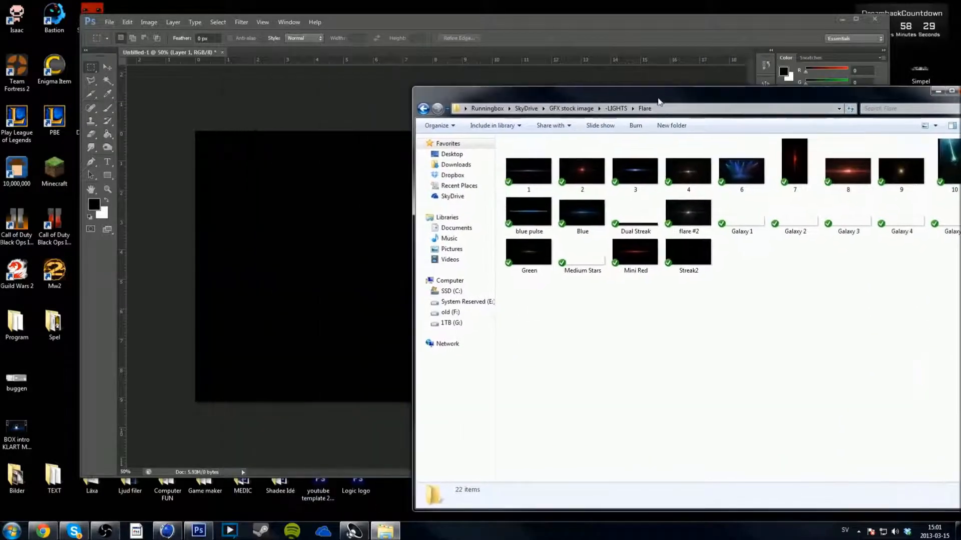
# Step: Place the Blue flare image into the document, hide Layer 1, and rasterize the Blue layer
pyautogui.moveTo(582, 211); pyautogui.dragTo(315, 219)
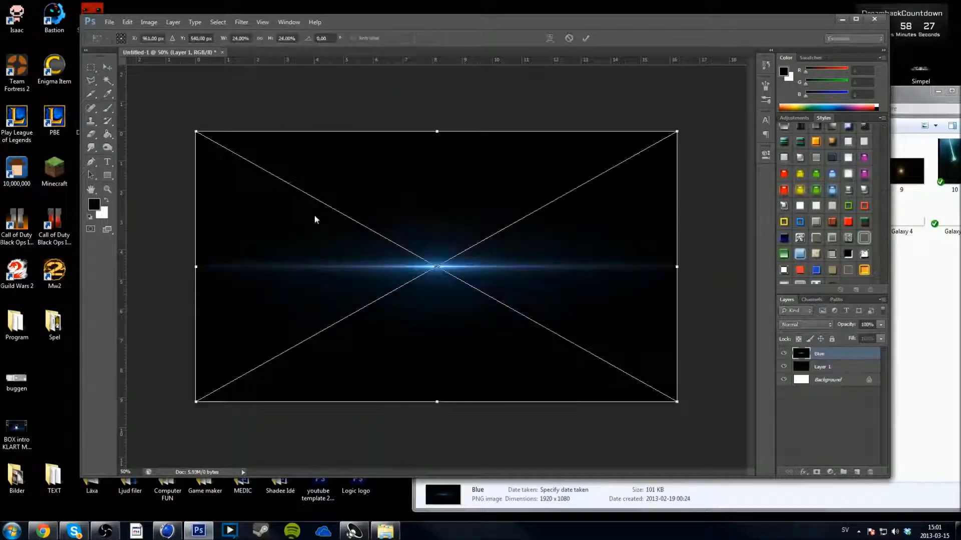
pyautogui.press('Return')
pyautogui.click(784, 367)
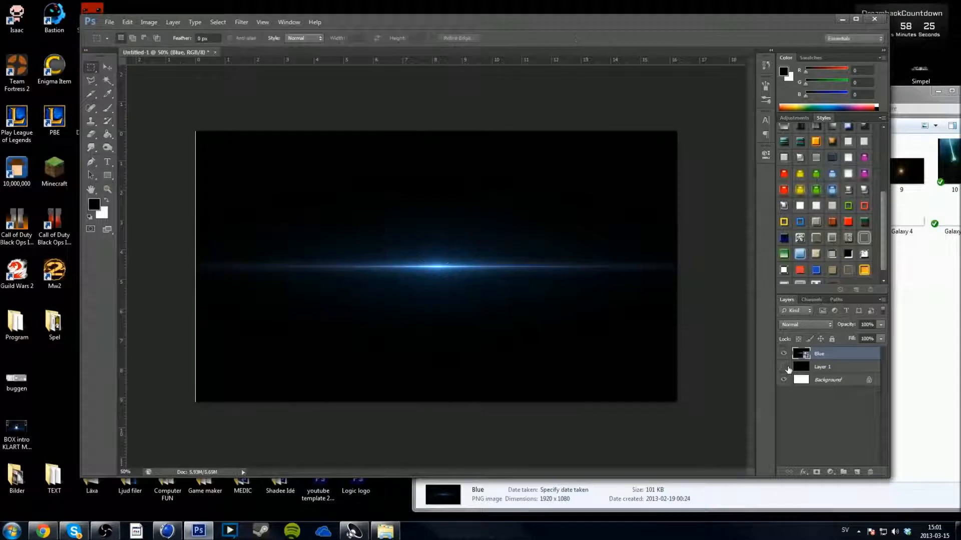
pyautogui.click(107, 108)
pyautogui.click(246, 141)
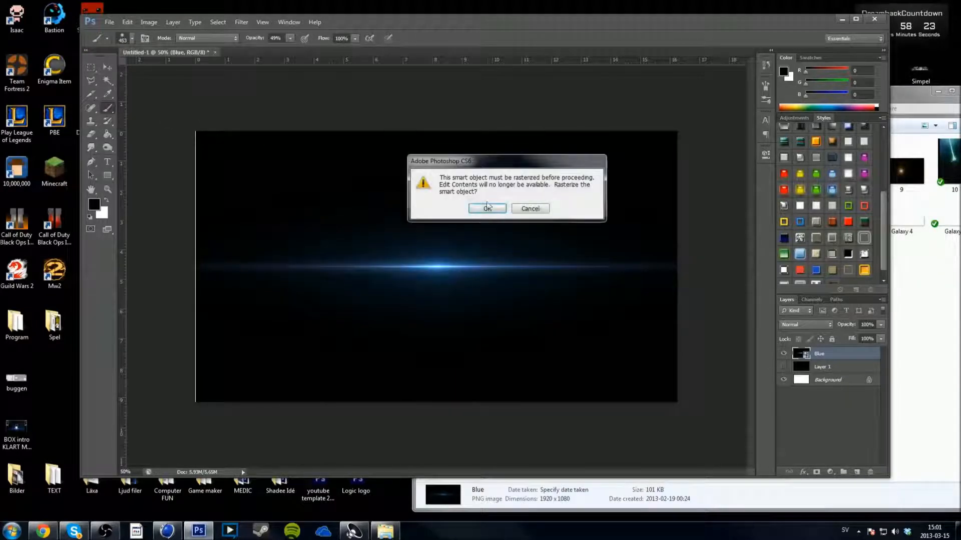
pyautogui.click(489, 208)
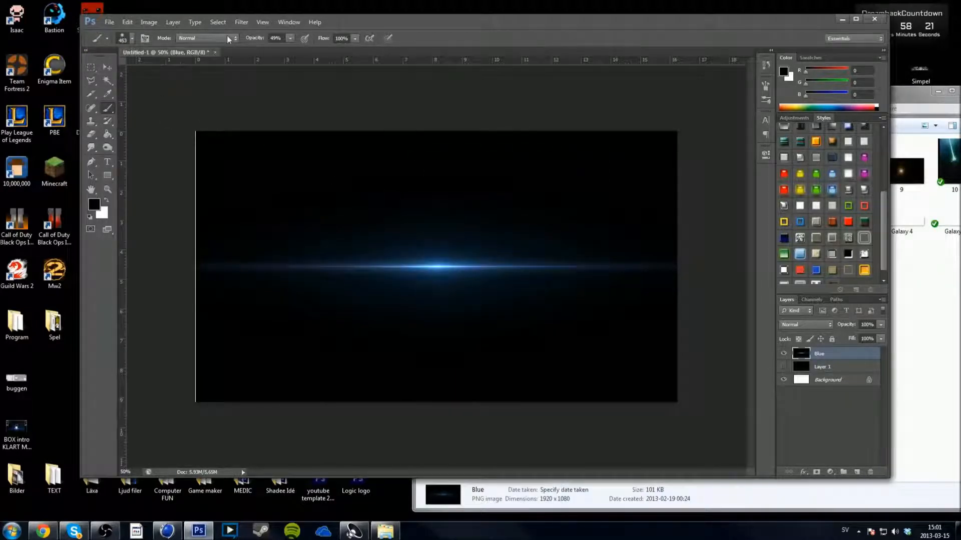
# Step: Select the flare's black surroundings with Color Range at fuzziness 200, delete them from the Blue layer, and deselect
pyautogui.click(218, 22)
pyautogui.click(236, 108)
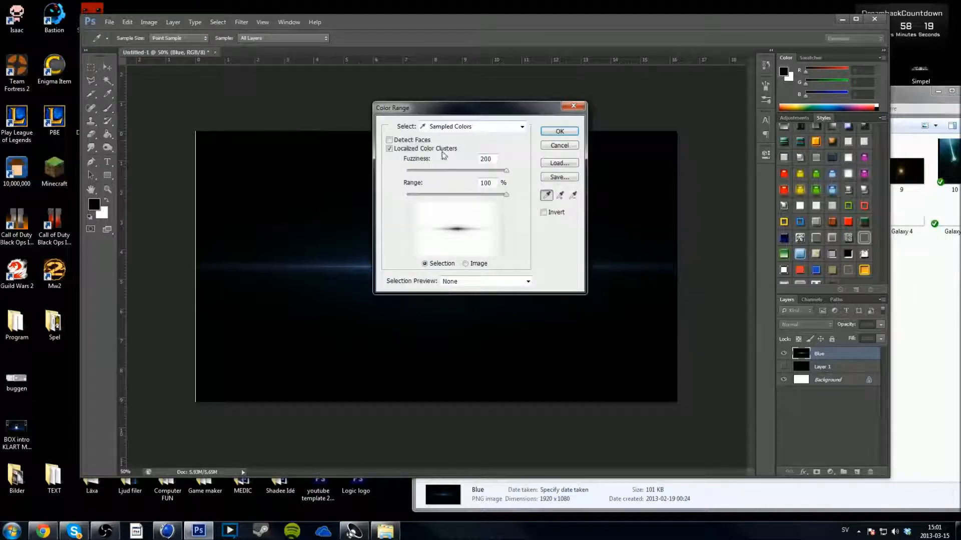
pyautogui.click(560, 131)
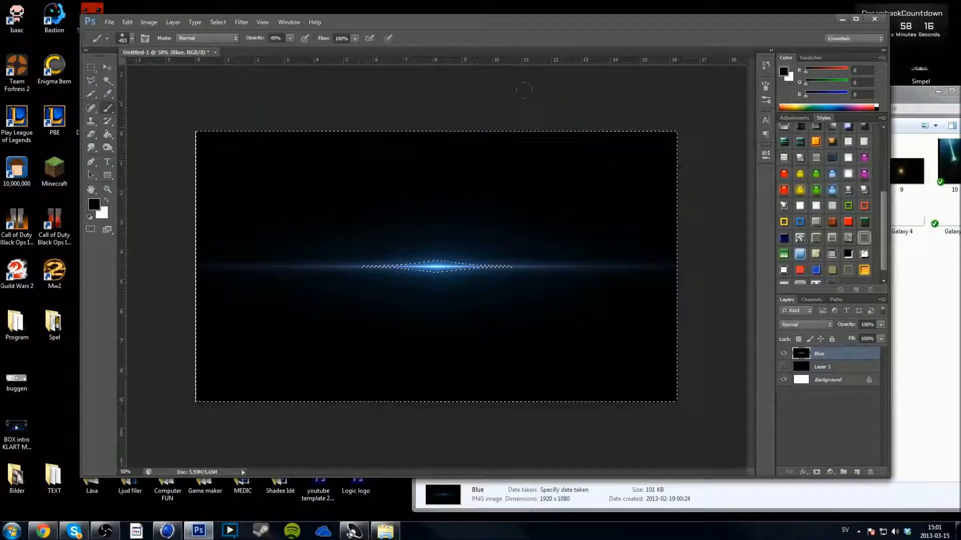
pyautogui.press('Delete')
pyautogui.hotkey('ctrl', 'd')
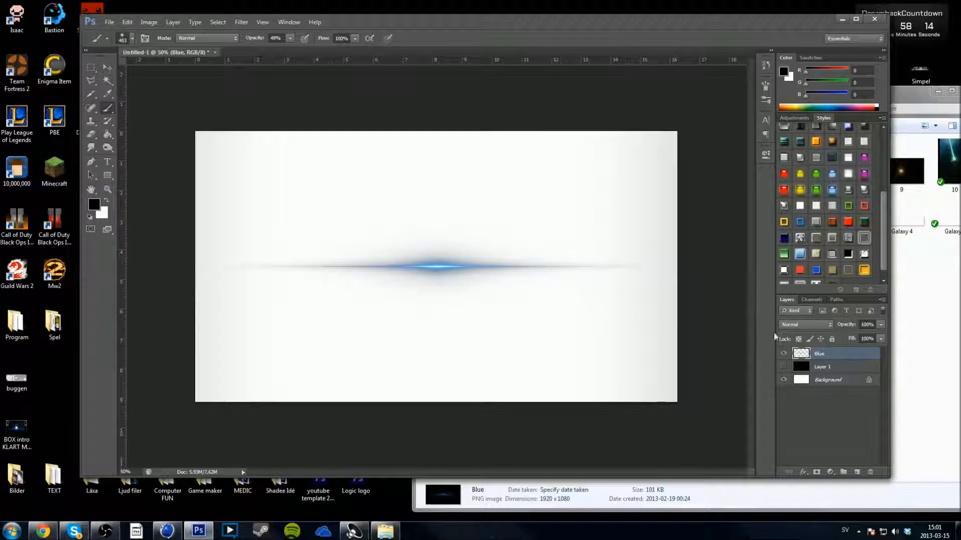
# Step: Rotate the extracted blue flare to a steep diagonal, apply it, and rotate it 75° back to horizontal
pyautogui.hotkey('ctrl', 't')
pyautogui.moveTo(700, 274)
pyautogui.mouseDown()
pyautogui.moveTo(440, 145)
pyautogui.moveTo(313, 165)
pyautogui.moveTo(464, 144)
pyautogui.mouseUp()
pyautogui.press('Return')
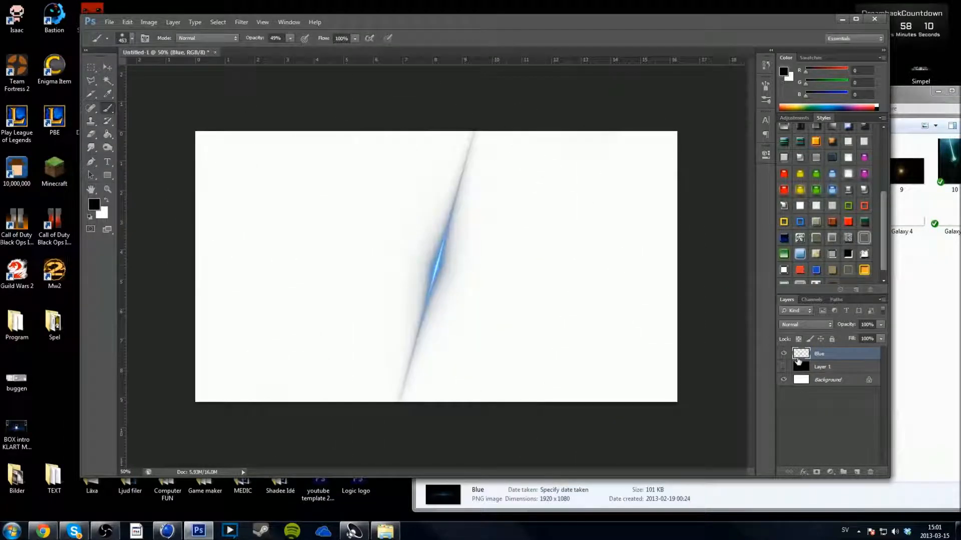
pyautogui.hotkey('ctrl', 't')
pyautogui.moveTo(656, 106)
pyautogui.mouseDown()
pyautogui.moveTo(756, 325)
pyautogui.moveTo(723, 475)
pyautogui.mouseUp()
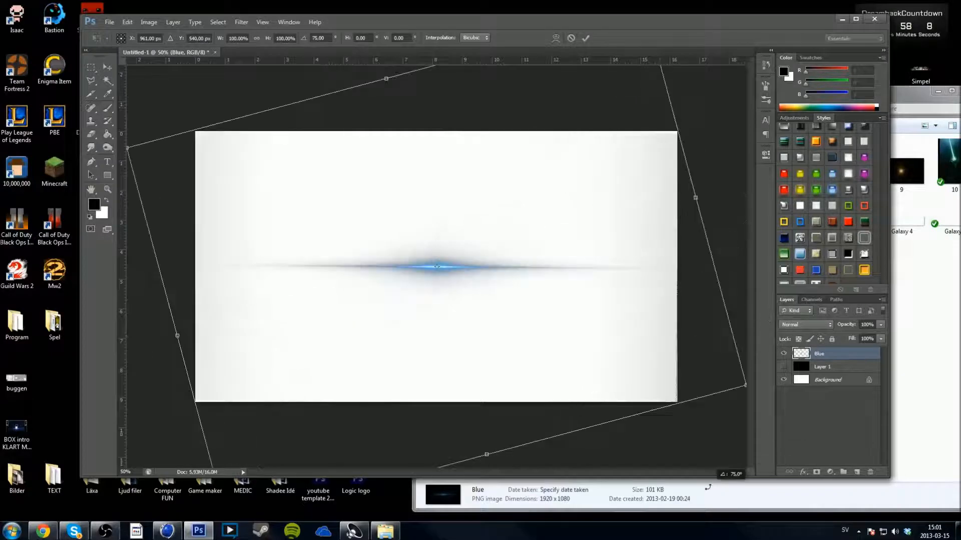
pyautogui.press('Return')
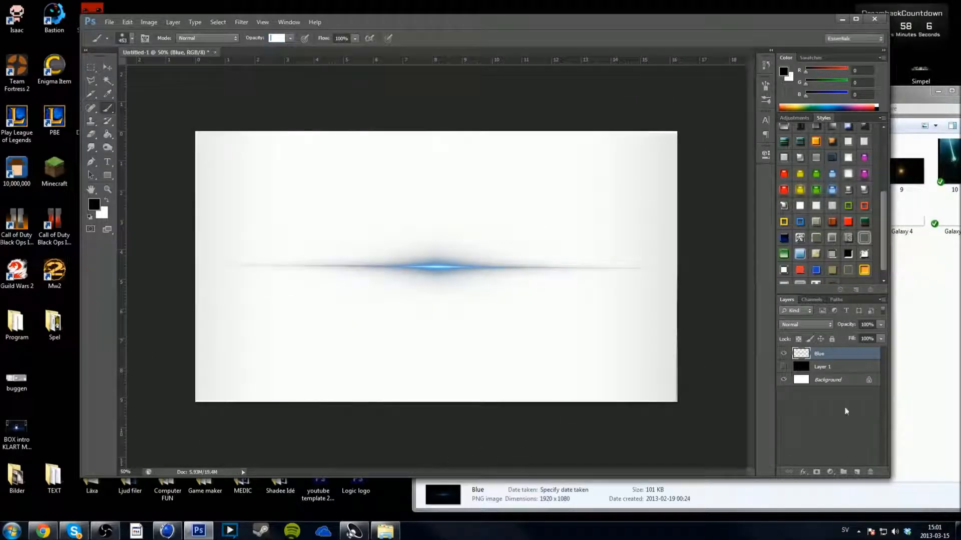
# Step: Return to the document from the file explorer and delete the Blue flare layer
pyautogui.click(939, 291)
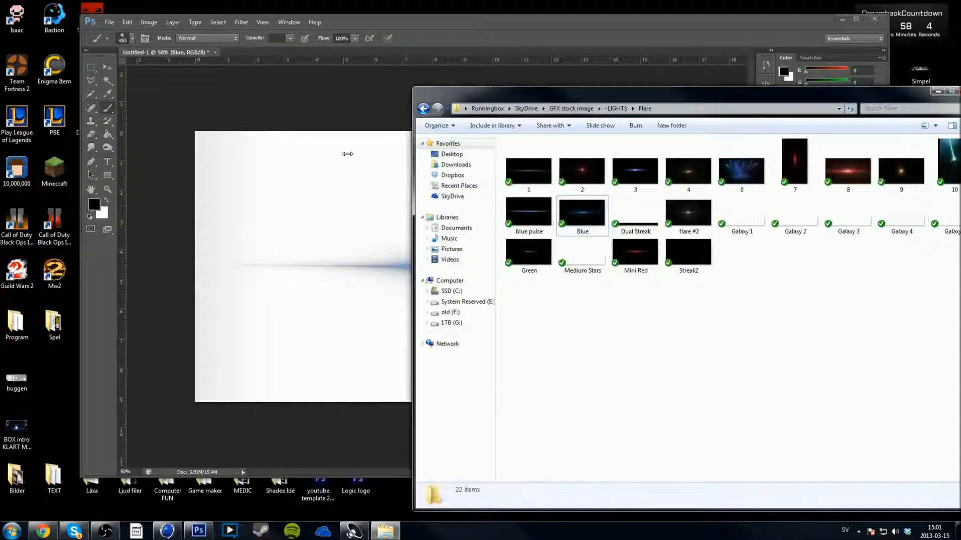
pyautogui.click(350, 174)
pyautogui.click(494, 203)
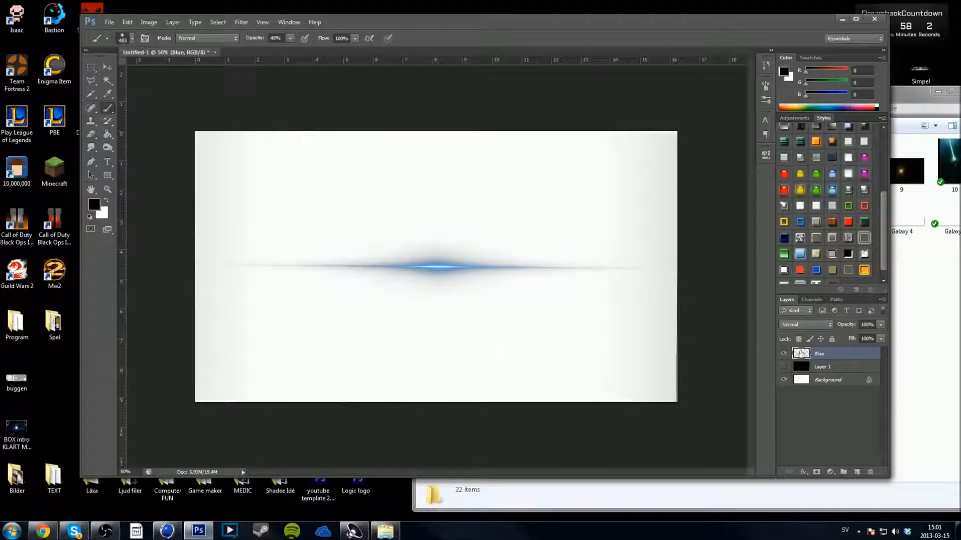
pyautogui.press('Delete')
# Step: Bring the Flare folder forward, highlight flare images 1 to 4 among the available ones, and close the folder window
pyautogui.click(914, 334)
pyautogui.moveTo(603, 93); pyautogui.dragTo(399, 57)
pyautogui.click(326, 138)
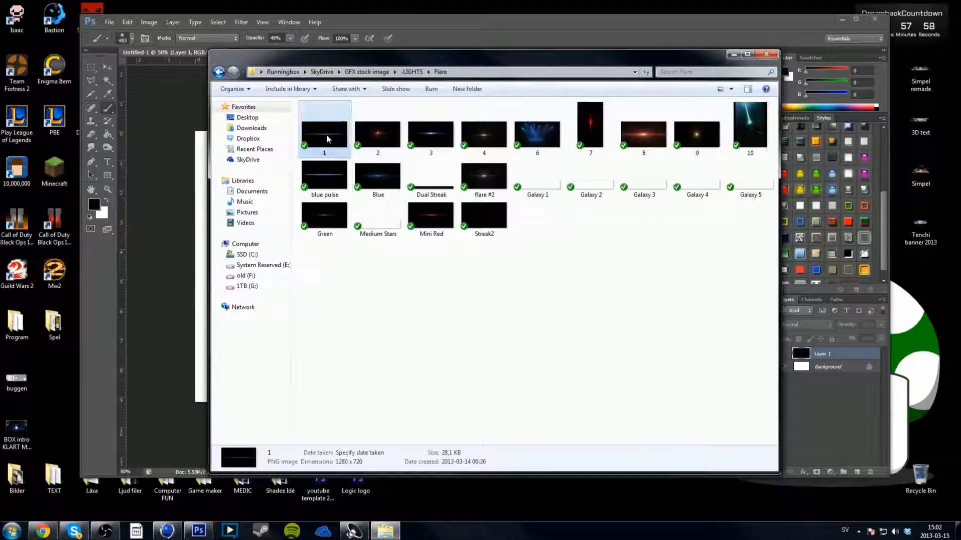
pyautogui.keyDown('ctrl'); pyautogui.click(379, 142); pyautogui.keyUp('ctrl')
pyautogui.keyDown('ctrl'); pyautogui.click(431, 145); pyautogui.keyUp('ctrl')
pyautogui.keyDown('ctrl'); pyautogui.click(483, 142); pyautogui.keyUp('ctrl')
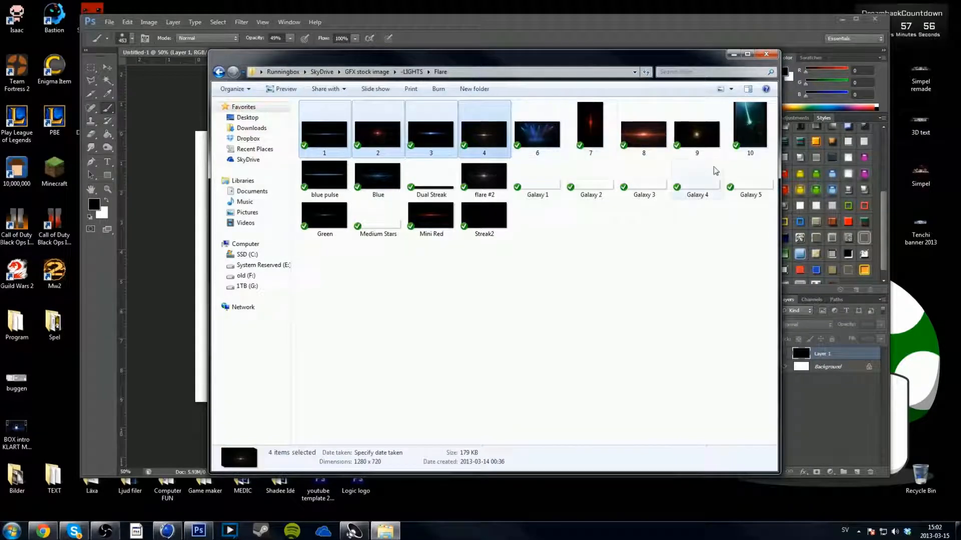
pyautogui.moveTo(352, 295)
pyautogui.mouseDown()
pyautogui.moveTo(460, 199)
pyautogui.moveTo(780, 100)
pyautogui.mouseUp()
pyautogui.click(703, 215)
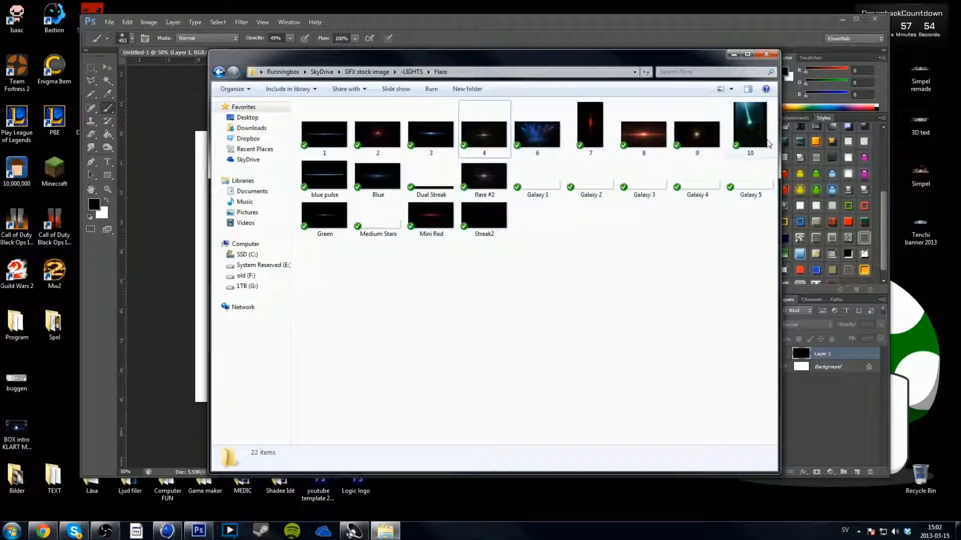
pyautogui.click(766, 54)
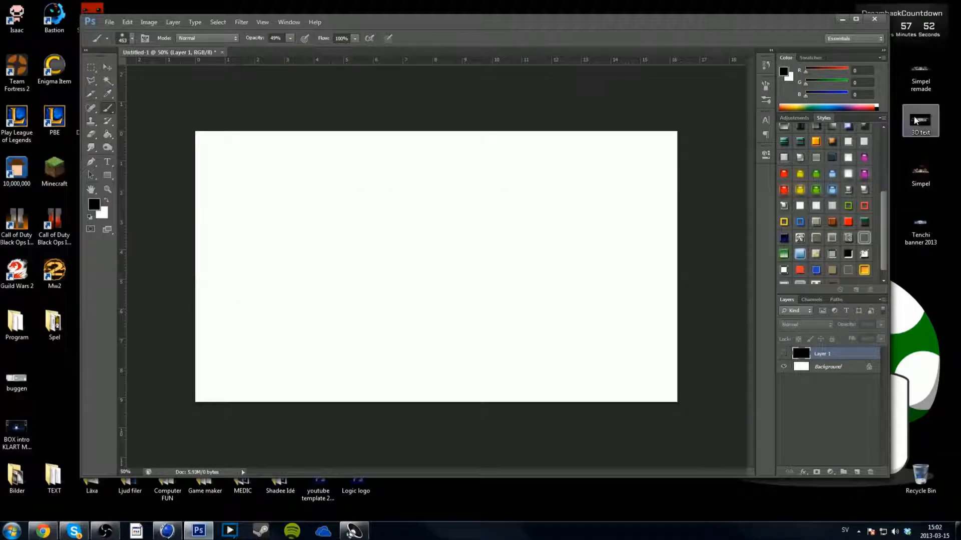
# Step: View the 3D text banner from the desktop, inspect the flare beneath the RPM lettering up close, and close the image
pyautogui.doubleClick(917, 127)
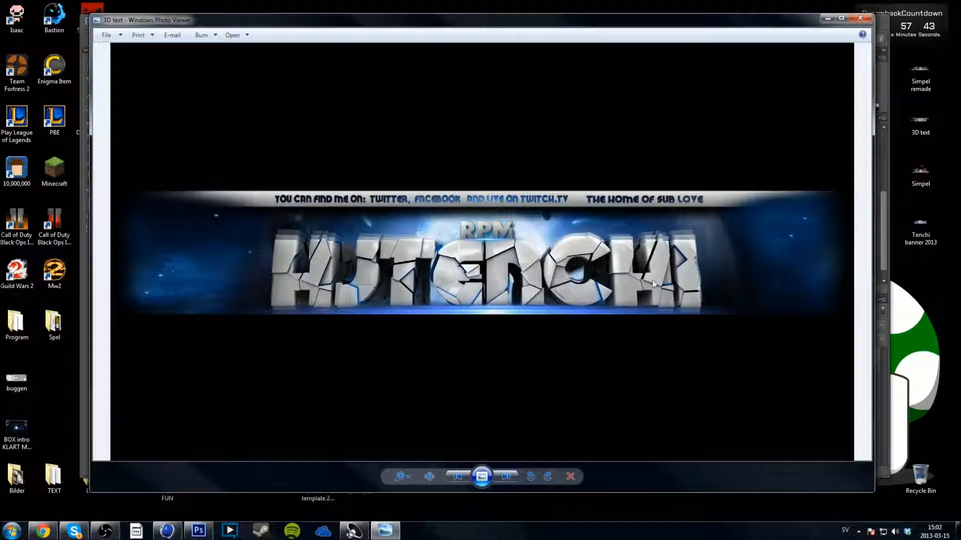
pyautogui.scroll(5, 488, 236)
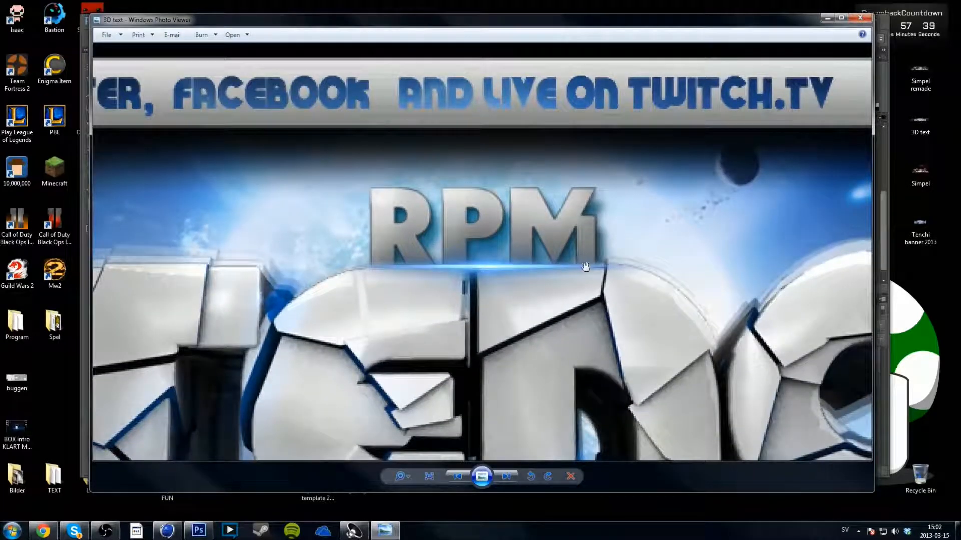
pyautogui.scroll(-5, 533, 255)
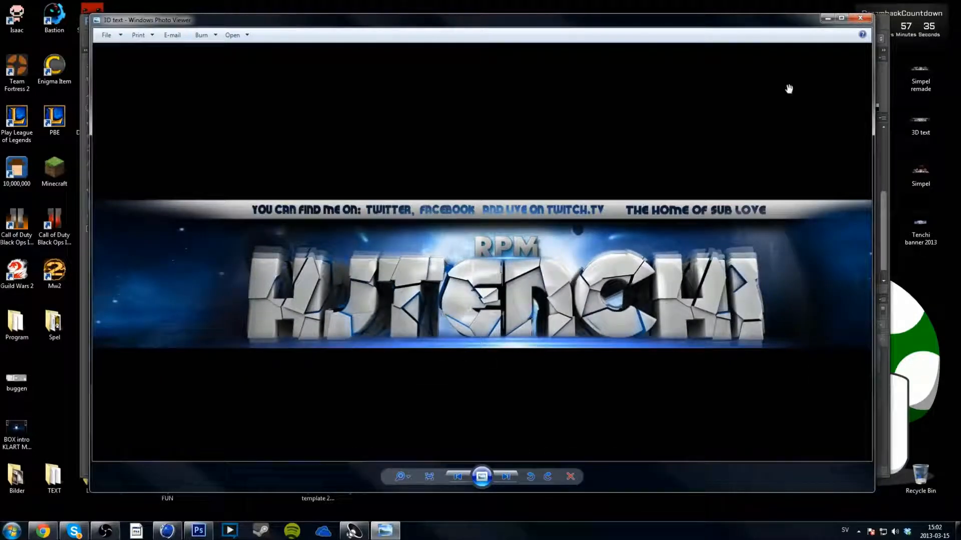
pyautogui.click(859, 18)
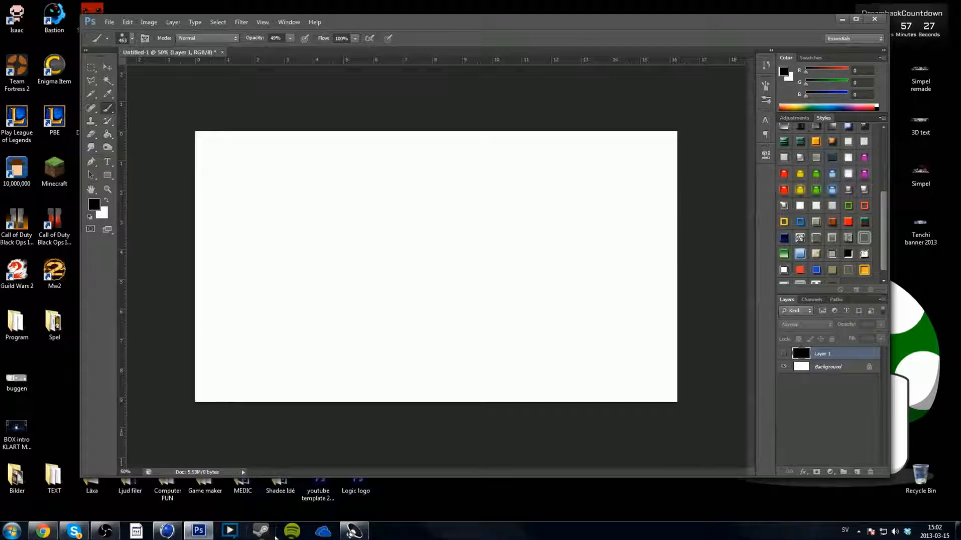
# Step: Open the Designs folder in SkyDrive and look into its Rexxzyy subfolder
pyautogui.click(43, 531)
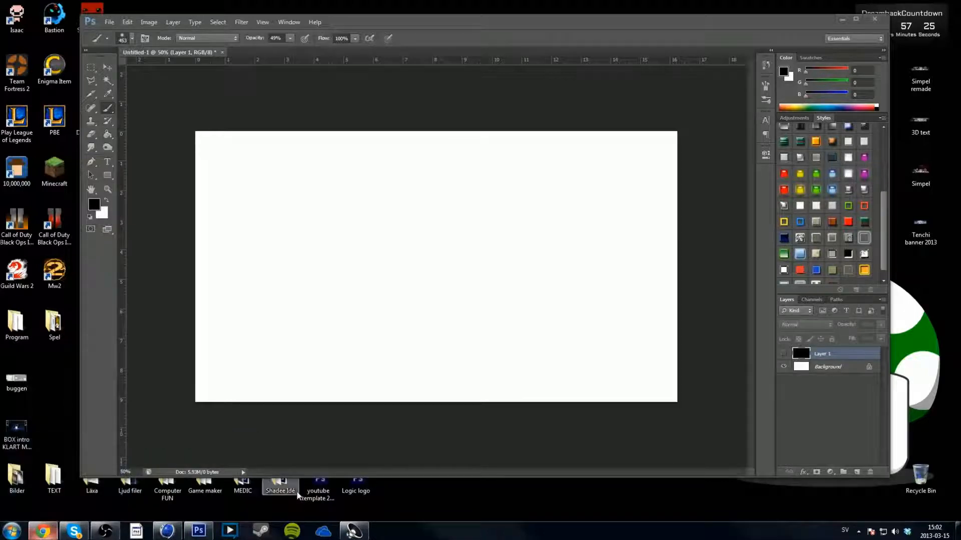
pyautogui.click(323, 532)
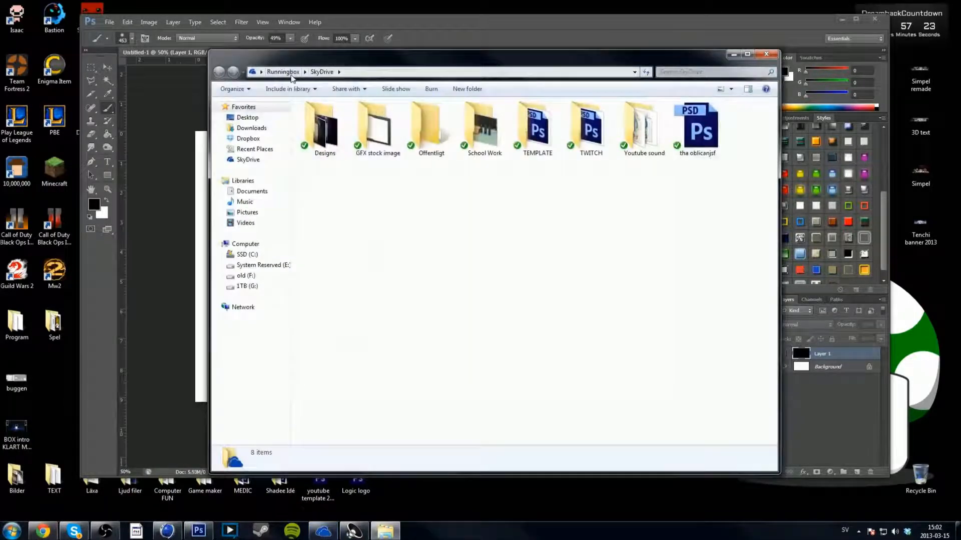
pyautogui.doubleClick(332, 144)
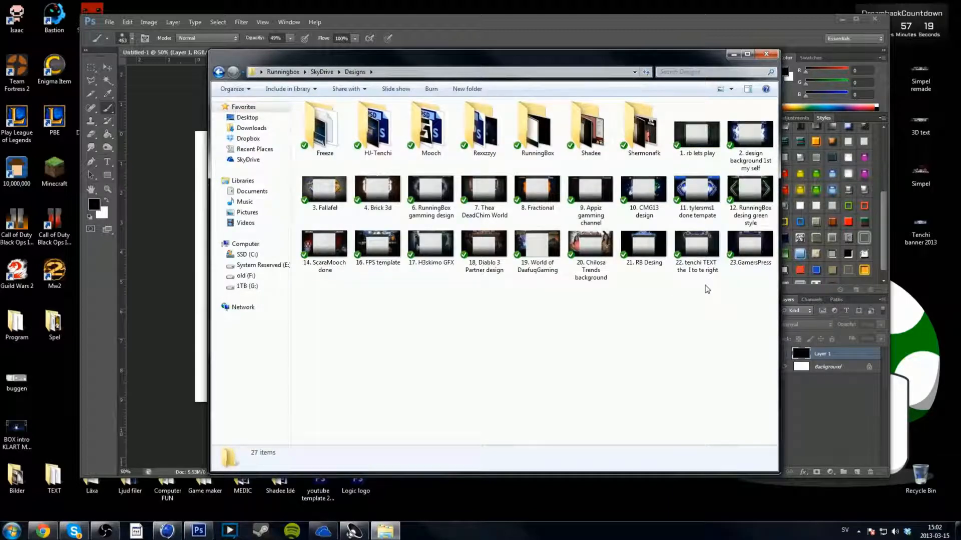
pyautogui.doubleClick(490, 133)
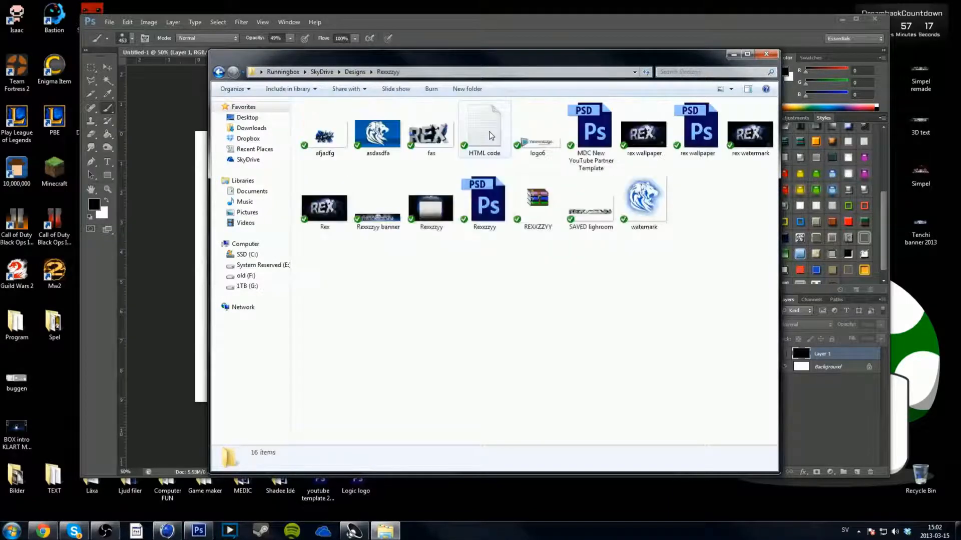
pyautogui.click(218, 72)
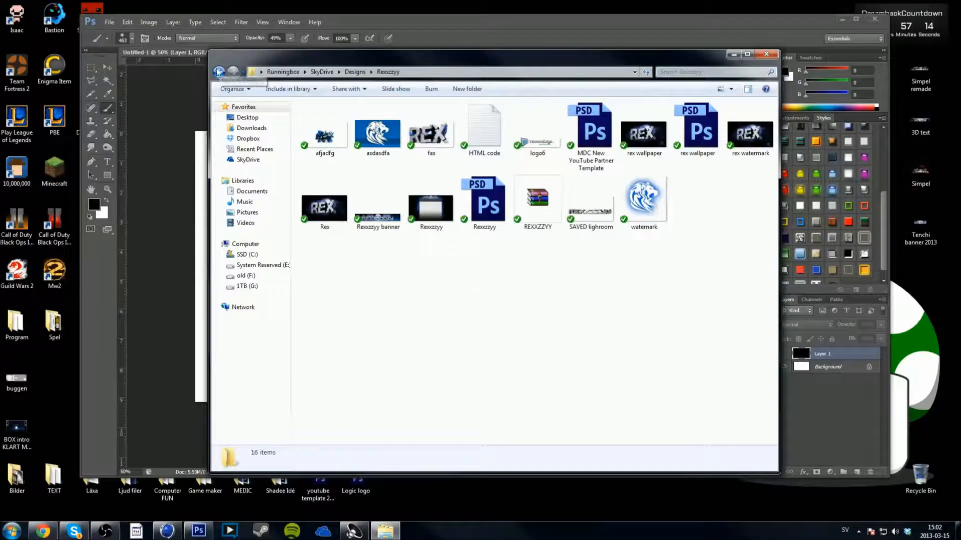
# Step: View the youtube template 2013 image from the RunningBox folder, inspect the purple flare under the lettering, and close it
pyautogui.doubleClick(539, 134)
pyautogui.doubleClick(541, 133)
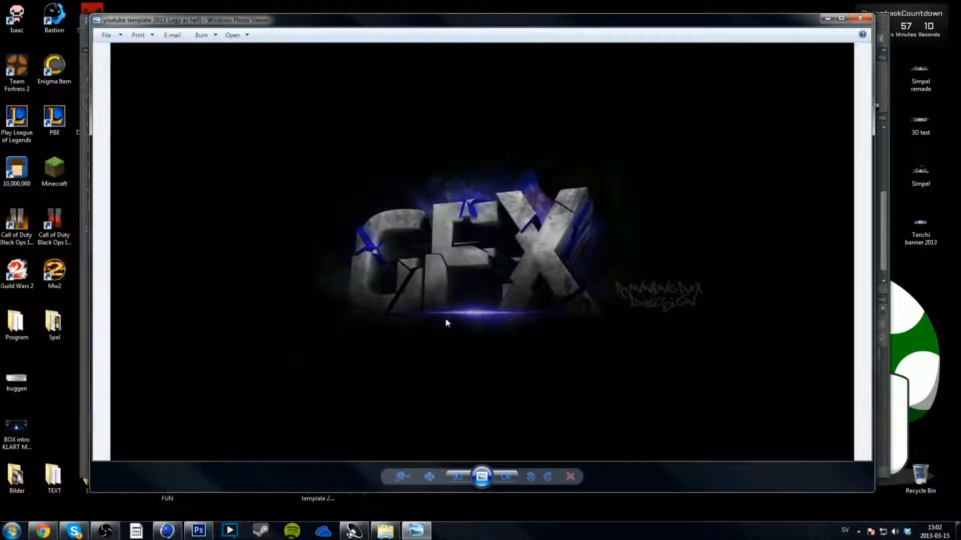
pyautogui.scroll(4, 474, 317)
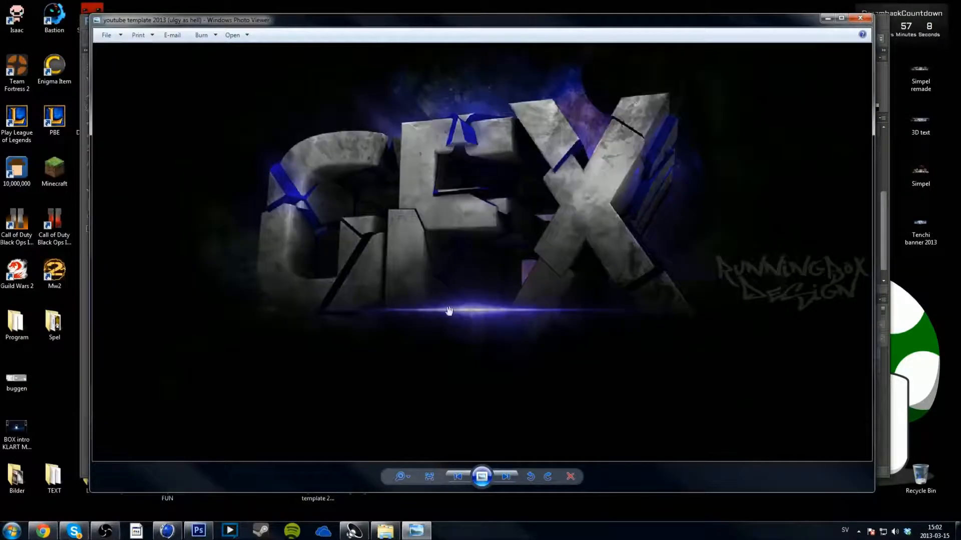
pyautogui.scroll(-4, 464, 304)
pyautogui.click(860, 19)
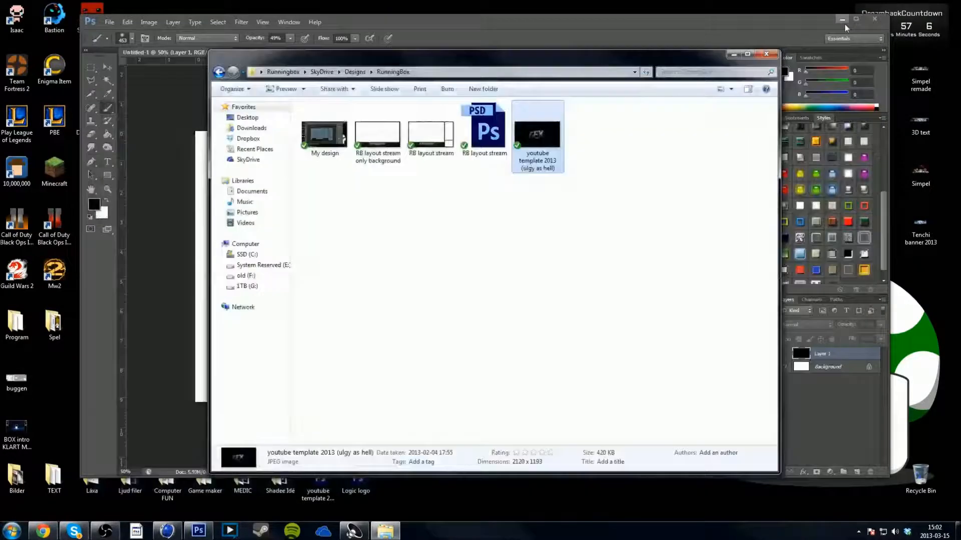
# Step: Place the rex watermark image from the Rexxzyy folder into the document at full size and close the folder window
pyautogui.click(219, 72)
pyautogui.doubleClick(505, 116)
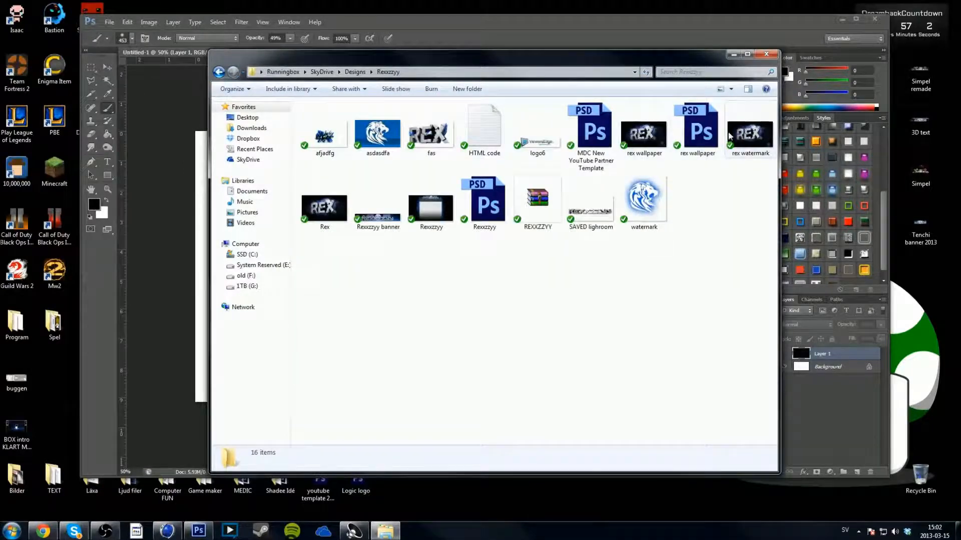
pyautogui.moveTo(698, 65); pyautogui.dragTo(349, 210)
pyautogui.moveTo(400, 276); pyautogui.dragTo(543, 232)
pyautogui.click(60, 201)
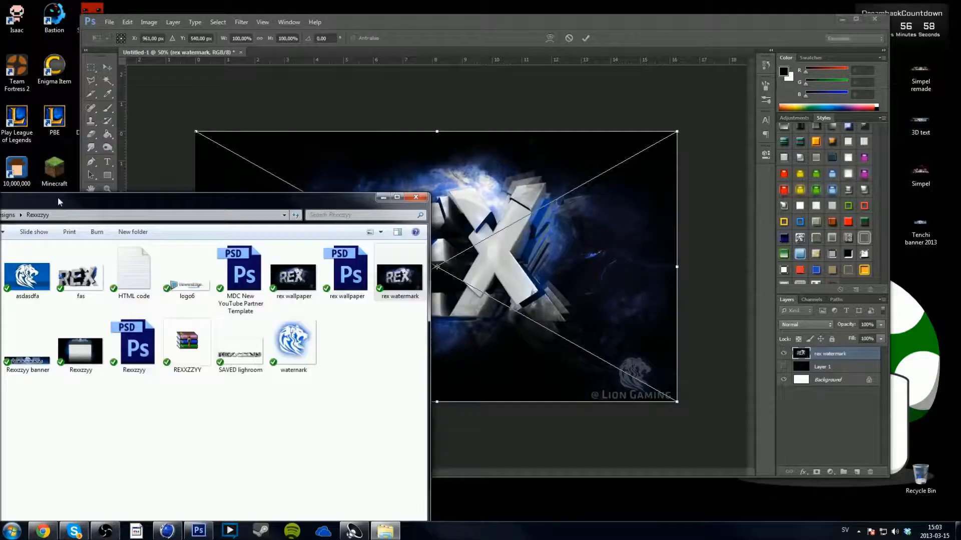
pyautogui.click(420, 195)
pyautogui.press('Return')
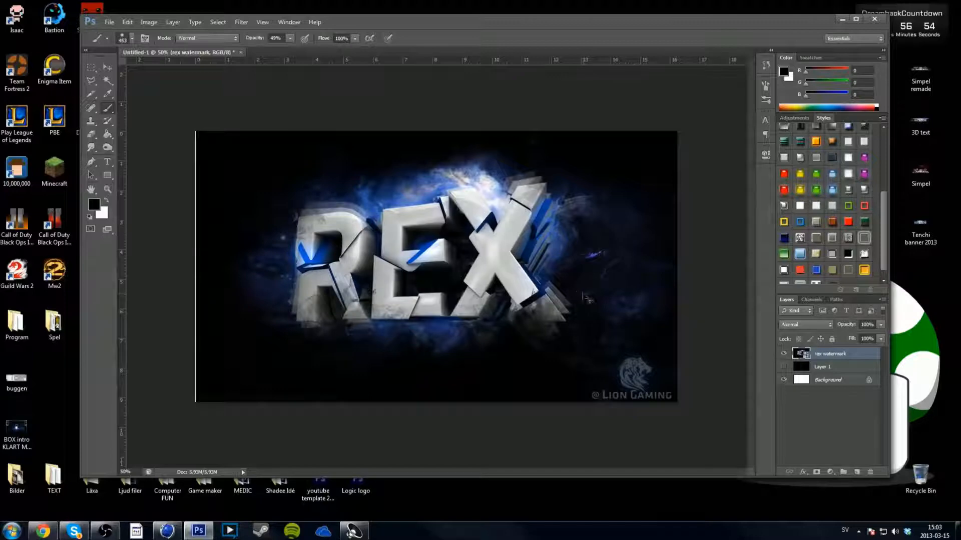
# Step: Rasterize the rex watermark smart object layer
pyautogui.hotkey('ctrl', 't')
pyautogui.press('Return')
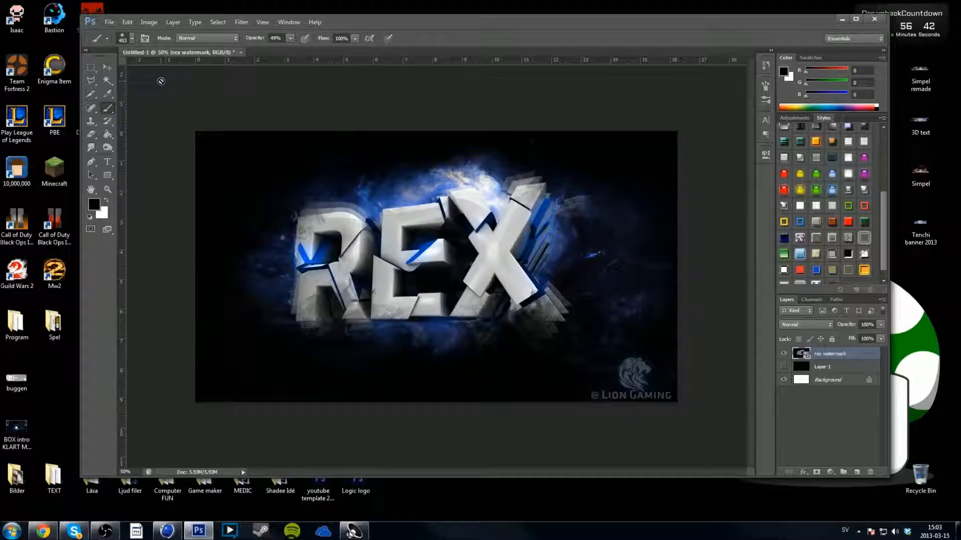
pyautogui.click(189, 88)
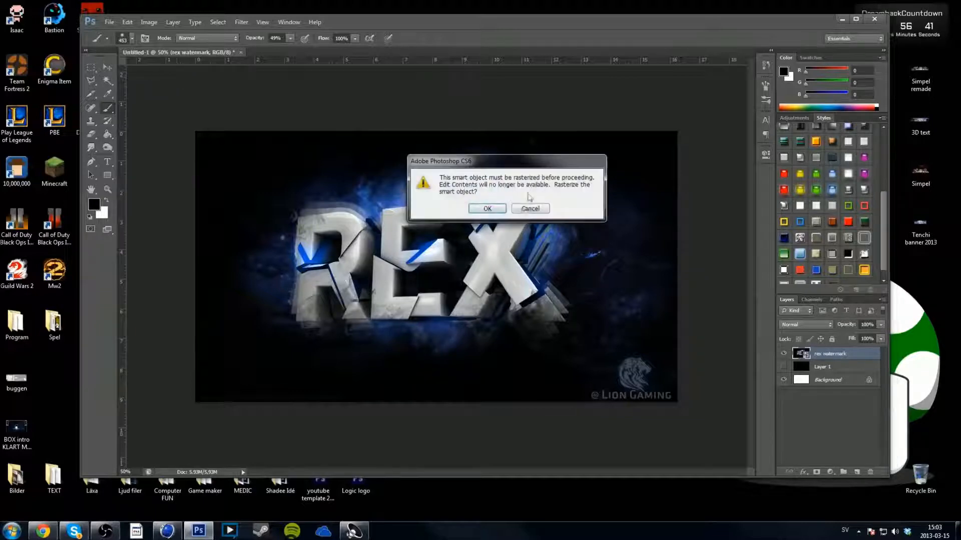
pyautogui.click(488, 208)
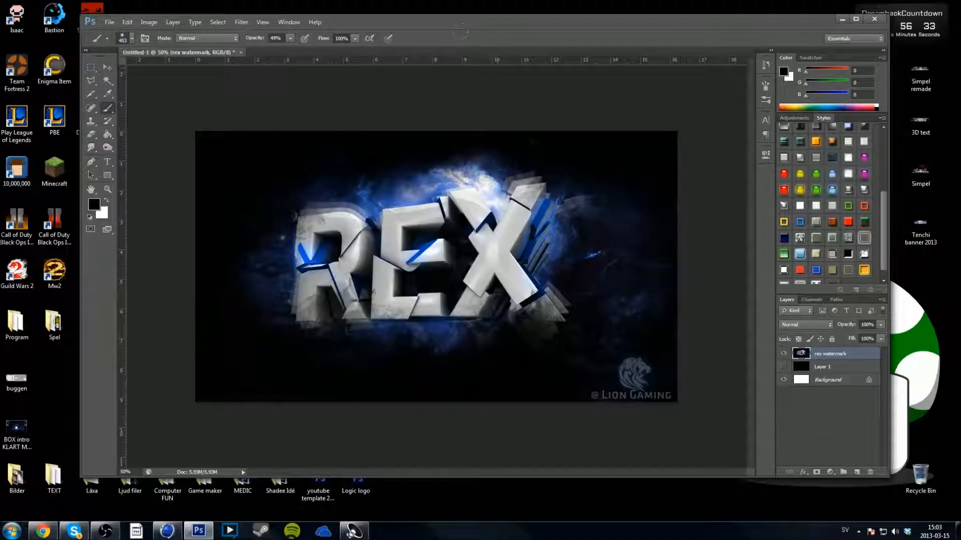
# Step: Add a Hue/Saturation adjustment layer above rex watermark with hue +133, saturation +31 and lightness -21, and collapse its settings
pyautogui.click(830, 471)
pyautogui.click(831, 474)
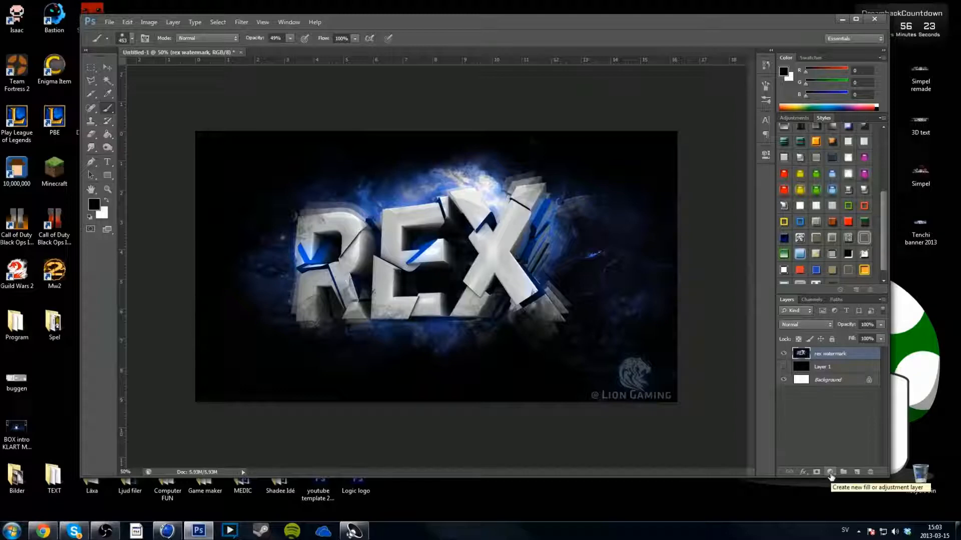
pyautogui.click(830, 474)
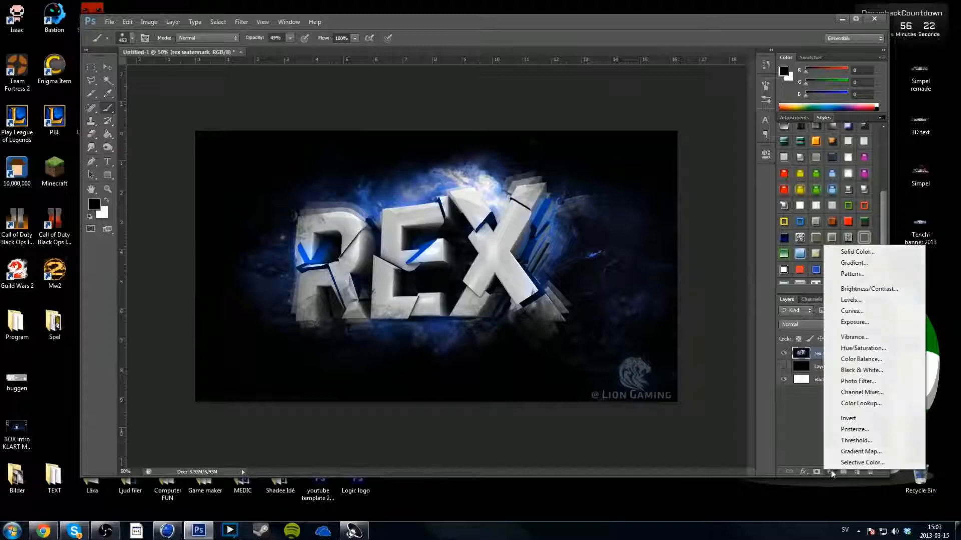
pyautogui.click(866, 353)
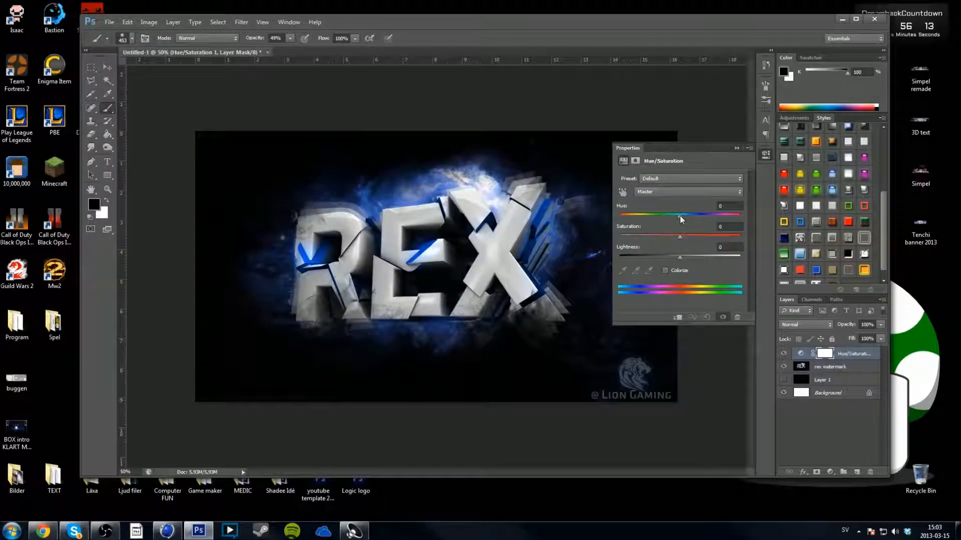
pyautogui.moveTo(681, 220); pyautogui.dragTo(670, 261)
pyautogui.moveTo(693, 236); pyautogui.dragTo(701, 239)
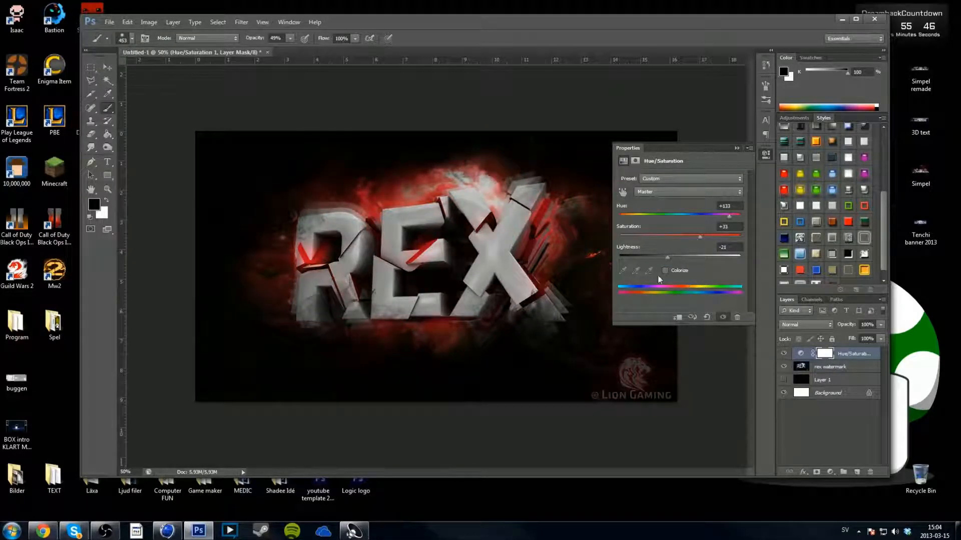
pyautogui.click(737, 149)
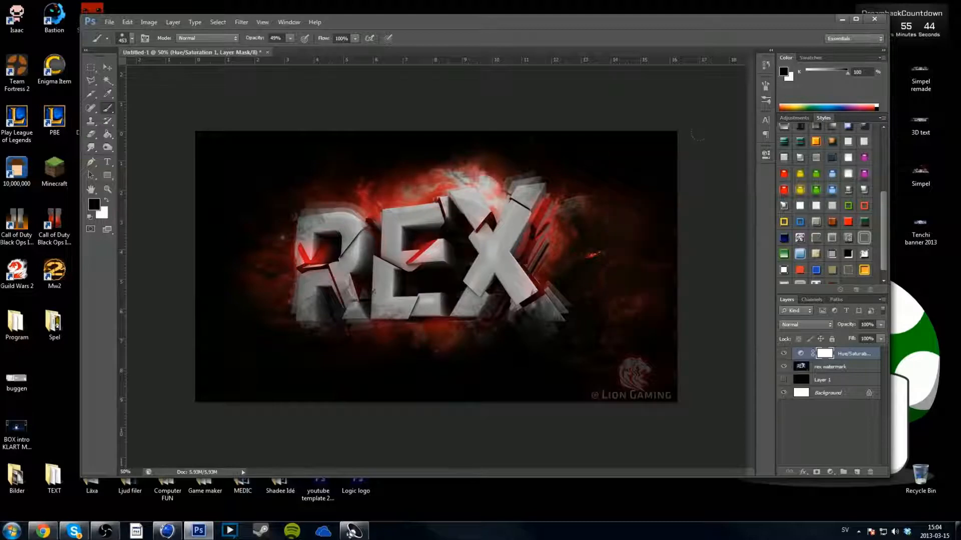
# Step: Toggle the Hue/Saturation adjustment layer's visibility repeatedly to compare the recoloured artwork with the original, and leave it hidden
pyautogui.click(850, 354)
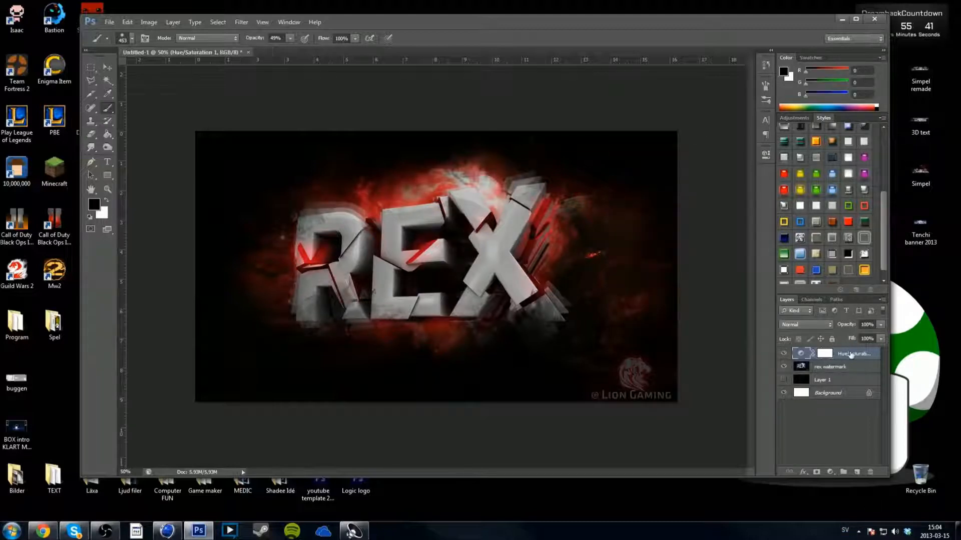
pyautogui.click(783, 353)
pyautogui.click(784, 354)
pyautogui.click(784, 353)
pyautogui.click(784, 354)
pyautogui.click(783, 353)
pyautogui.click(784, 354)
pyautogui.click(783, 354)
pyautogui.click(784, 354)
pyautogui.click(783, 354)
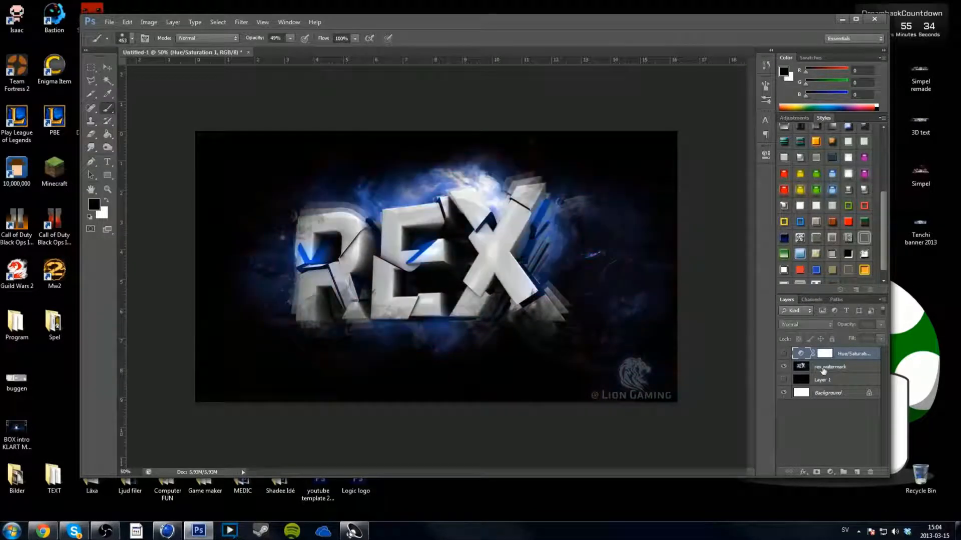
# Step: Add a second Hue/Saturation adjustment layer directly above rex watermark with Colorize on, hue 158 and saturation 61
pyautogui.click(824, 370)
pyautogui.click(830, 471)
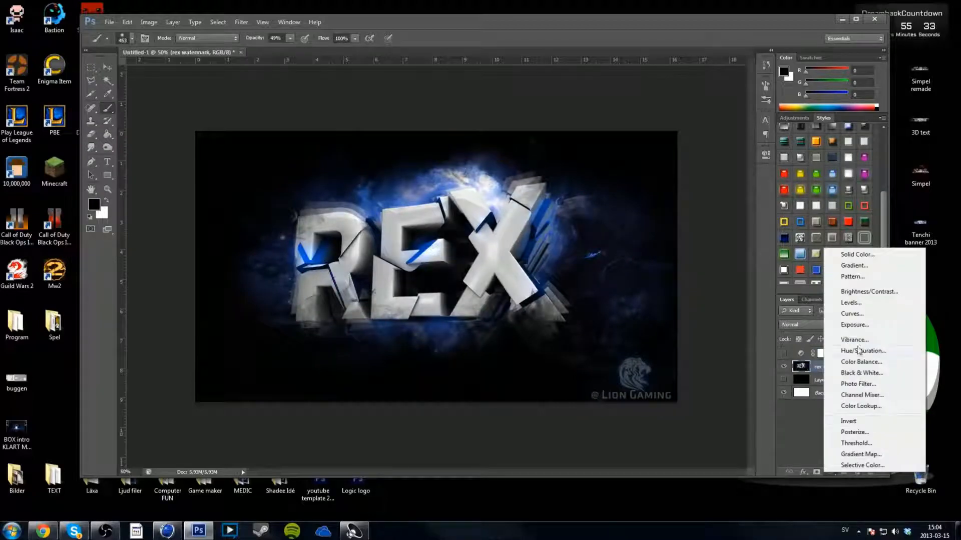
pyautogui.click(858, 350)
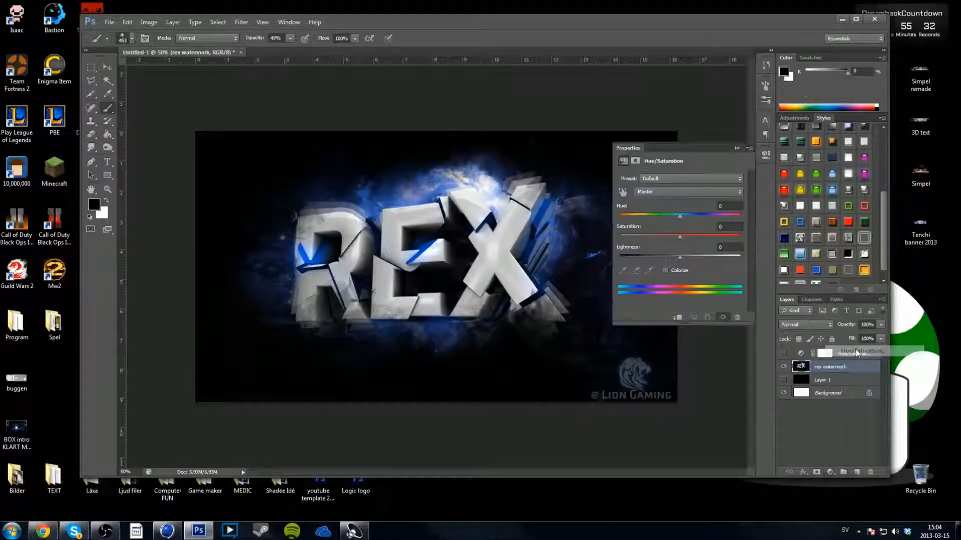
pyautogui.click(666, 271)
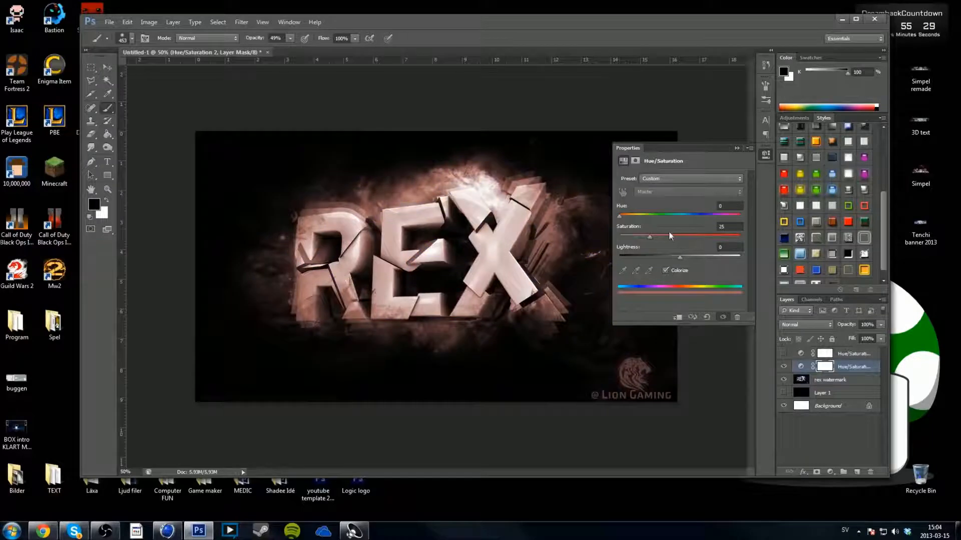
pyautogui.moveTo(619, 218); pyautogui.dragTo(680, 231)
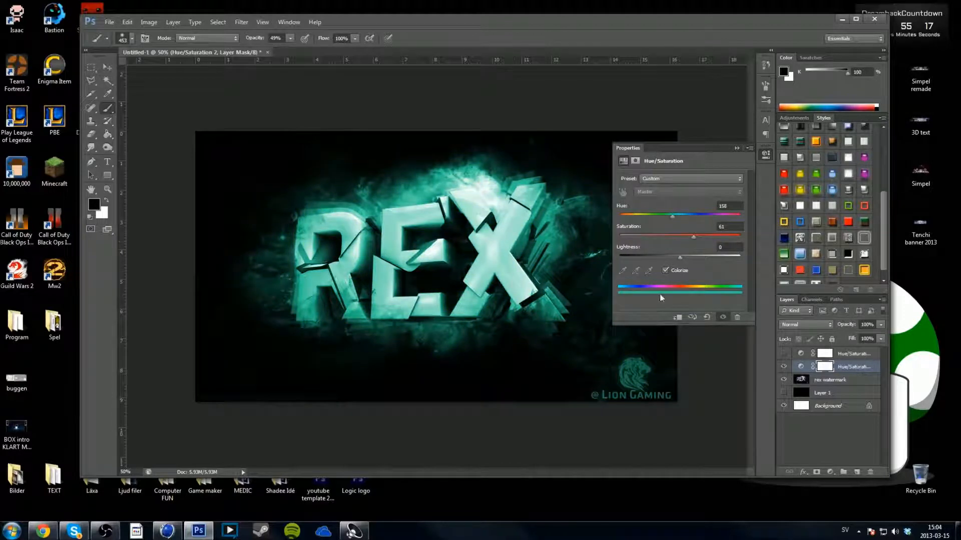
# Step: Turn off Colorize on the second Hue/Saturation layer, set its hue to -172, and collapse its settings
pyautogui.click(666, 271)
pyautogui.moveTo(684, 218); pyautogui.dragTo(621, 257)
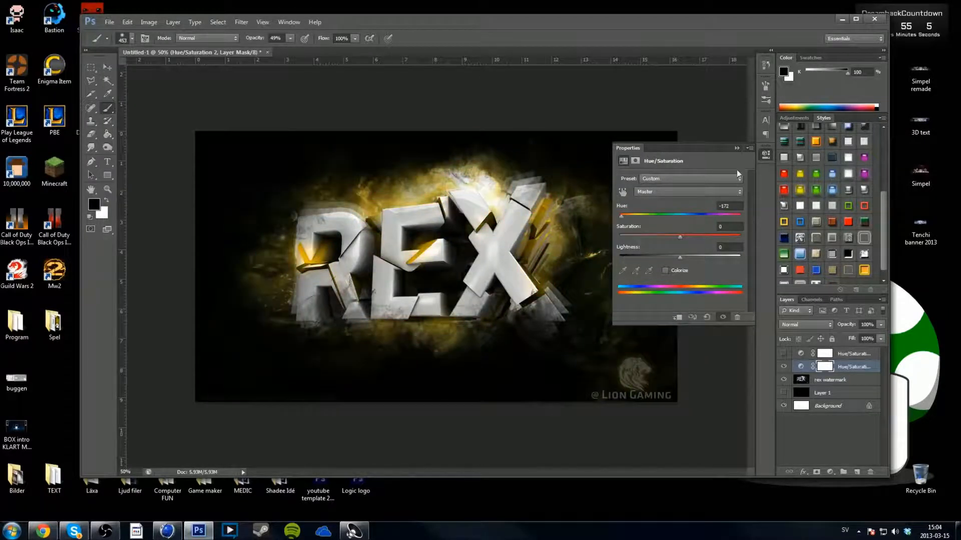
pyautogui.click(736, 149)
# Step: Delete both Hue/Saturation layers, the rex watermark layer and Layer 1, keeping only the Background
pyautogui.press('Delete')
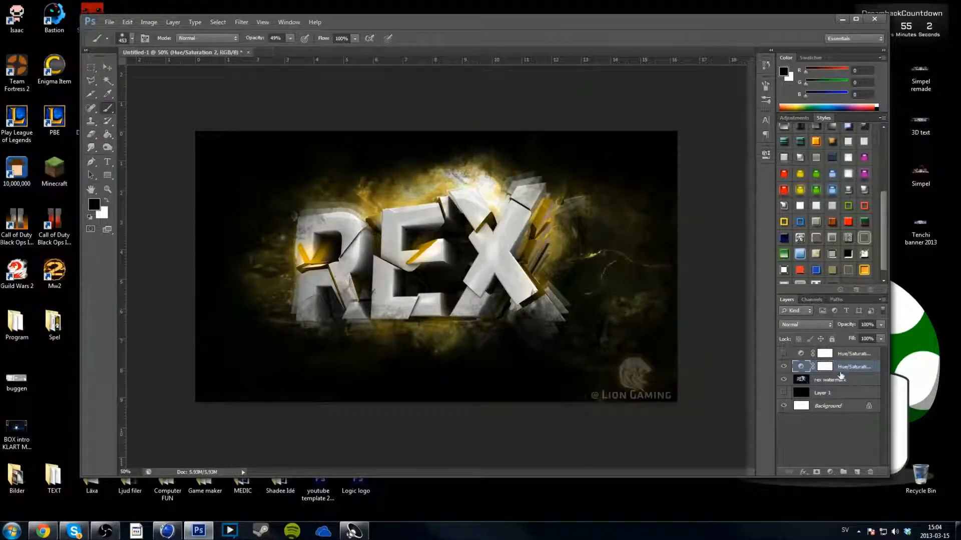
pyautogui.click(848, 351)
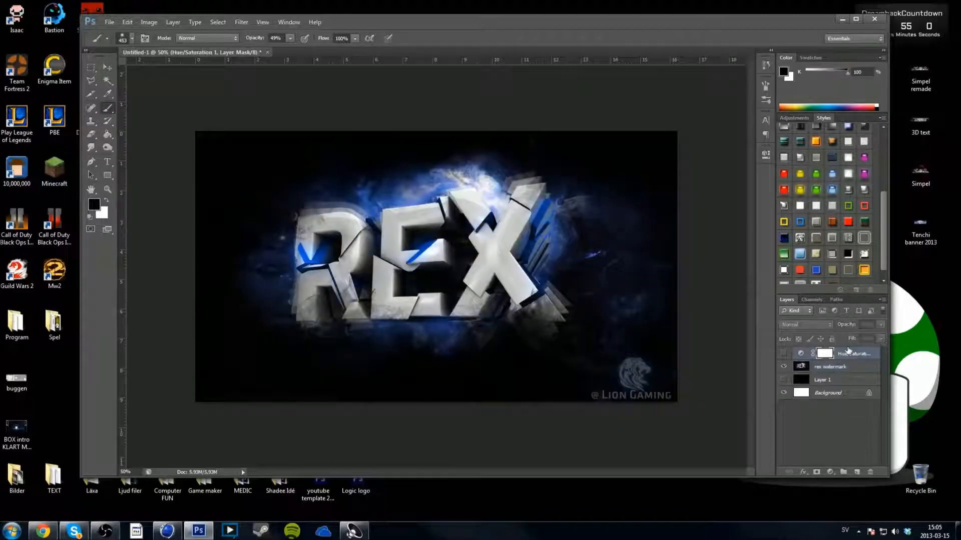
pyautogui.press('Delete')
pyautogui.press('Delete')
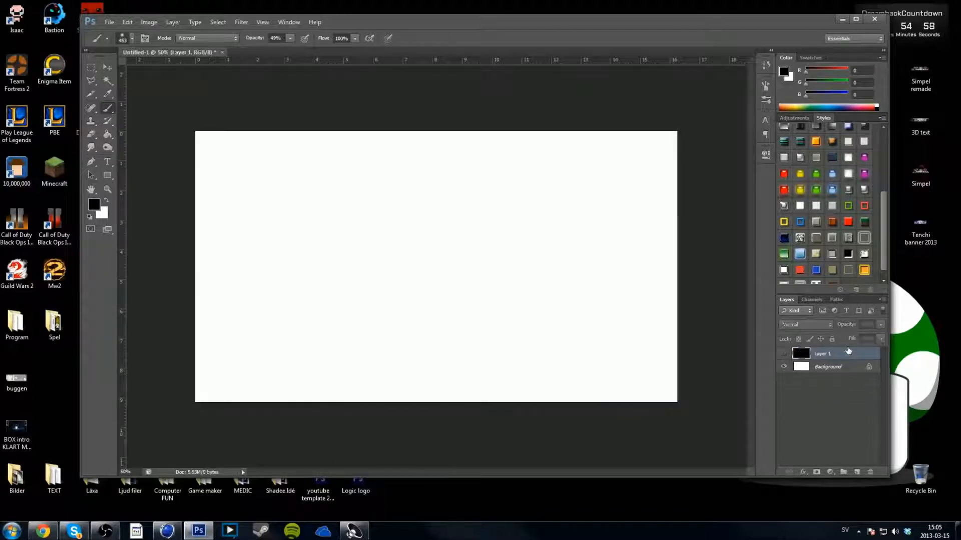
pyautogui.press('Delete')
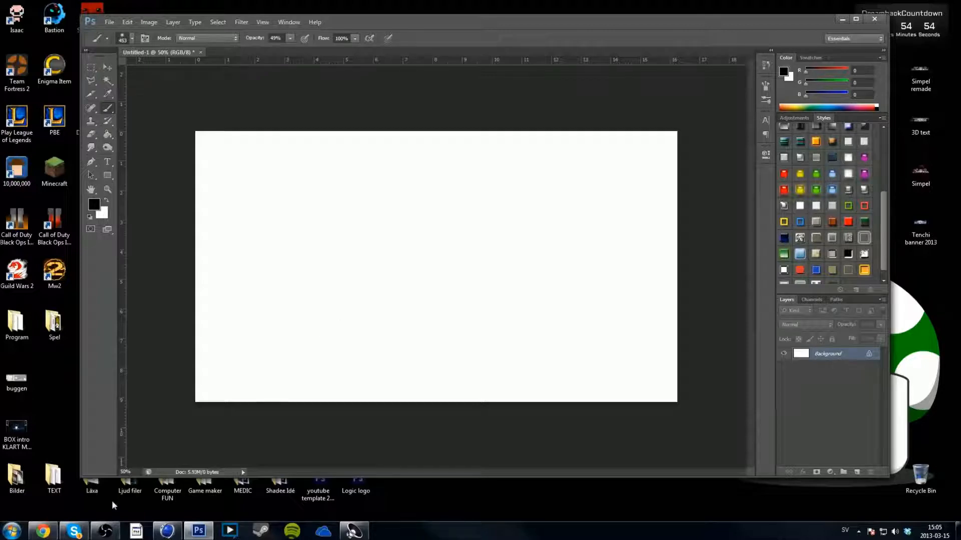
# Step: Find the RB layout stream PNG in the SkyDrive Designs > RunningBox folder, view it maximized, and close the viewer
pyautogui.click(324, 532)
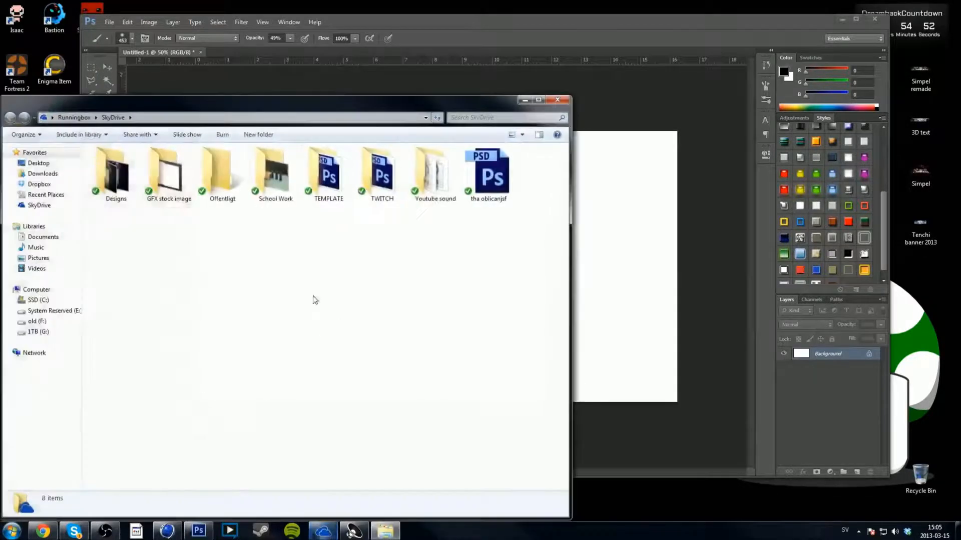
pyautogui.moveTo(241, 98); pyautogui.dragTo(414, 41)
pyautogui.click(342, 118)
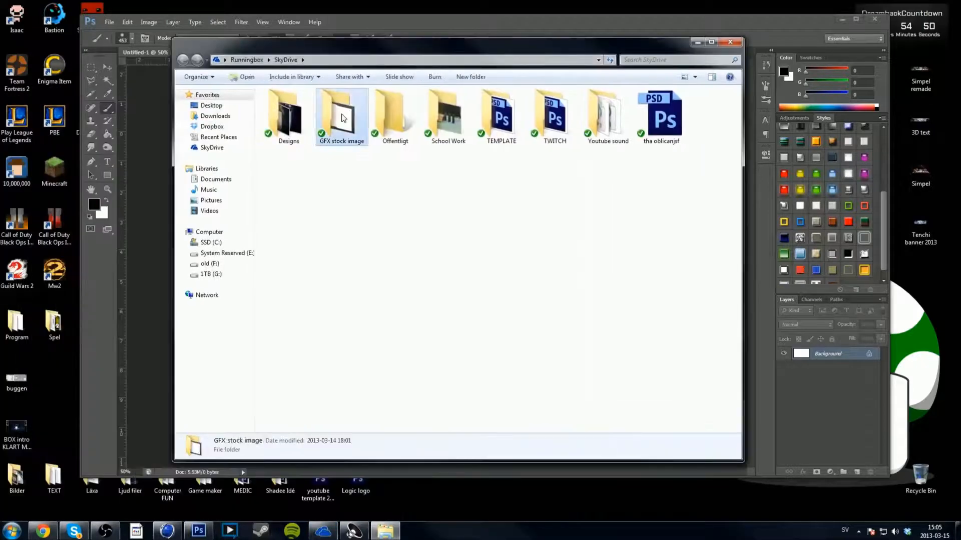
pyautogui.doubleClick(342, 117)
pyautogui.click(184, 60)
pyautogui.doubleClick(289, 118)
pyautogui.doubleClick(489, 122)
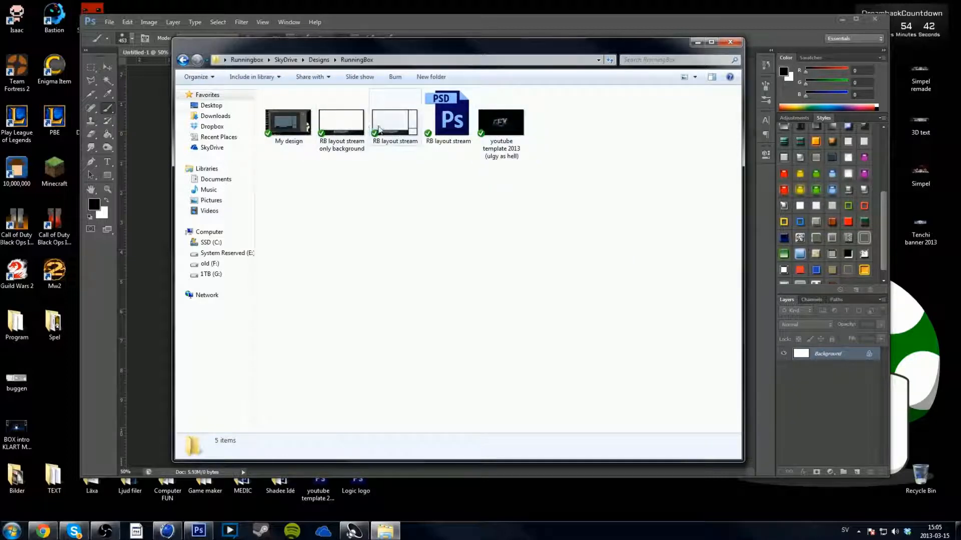
pyautogui.doubleClick(373, 130)
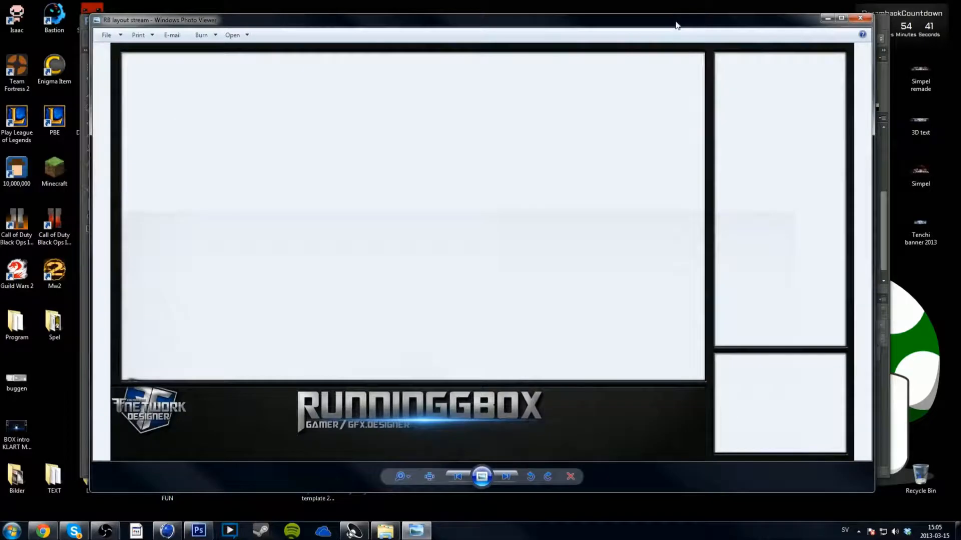
pyautogui.click(841, 18)
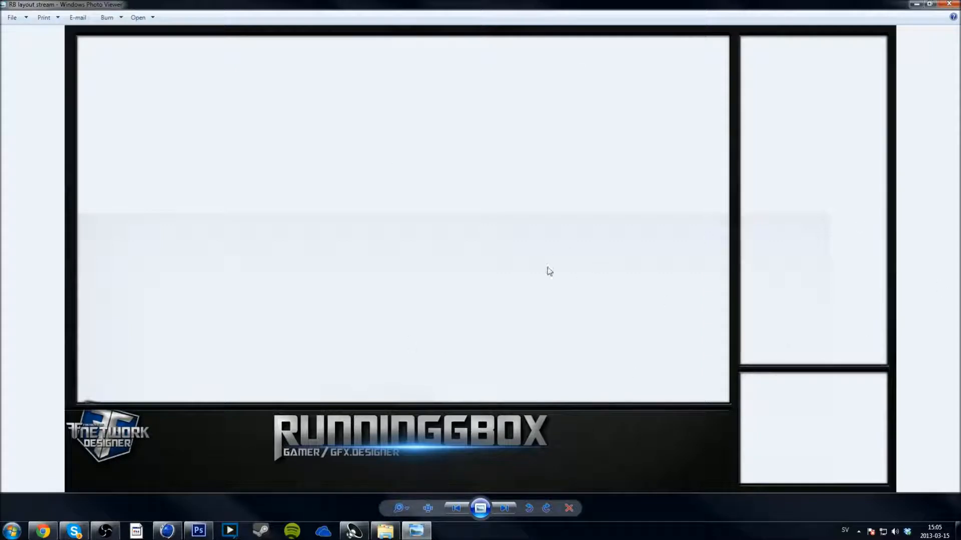
pyautogui.click(948, 4)
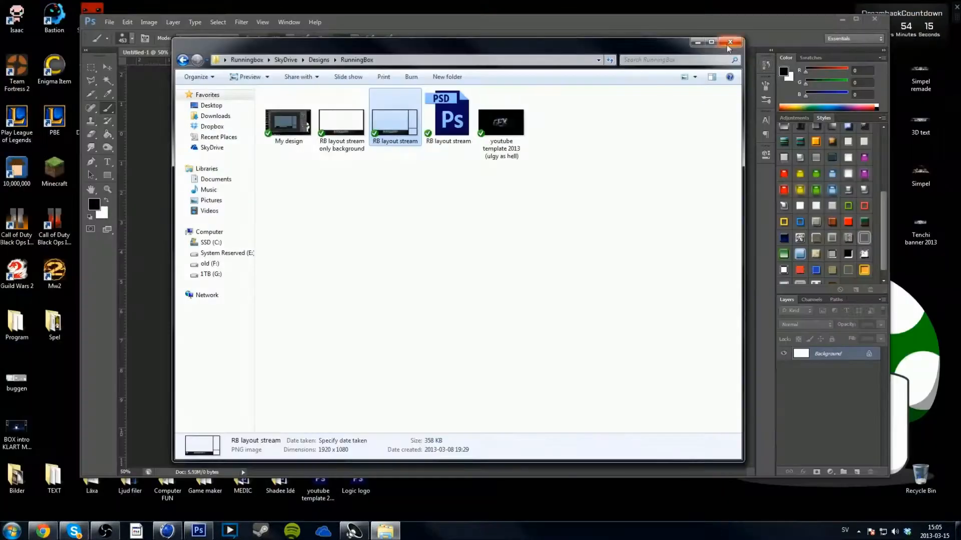
# Step: Place the RB layout stream PSD from the RunningBox folder into Untitled-1 and nudge it slightly to fit the canvas
pyautogui.moveTo(460, 49); pyautogui.dragTo(606, 145)
pyautogui.moveTo(599, 215); pyautogui.dragTo(230, 191)
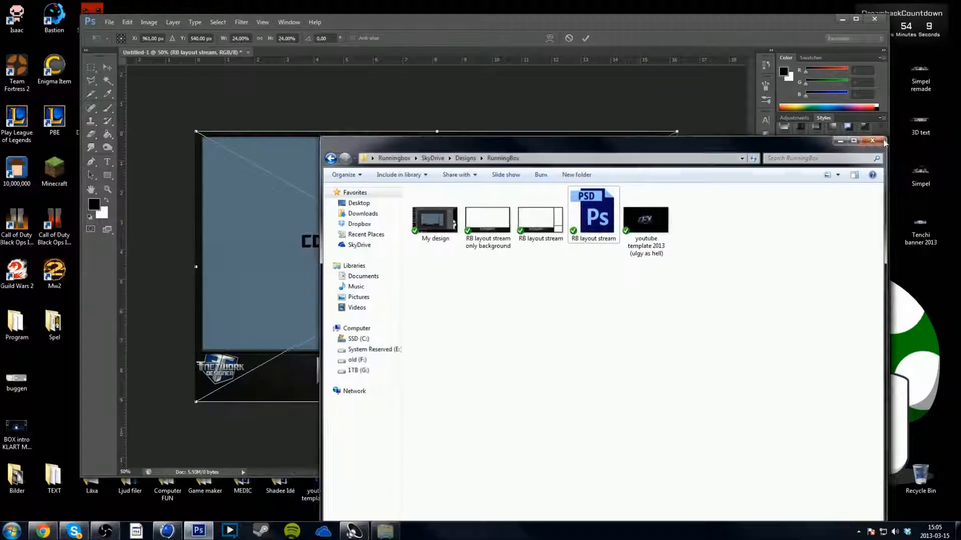
pyautogui.click(884, 142)
pyautogui.press('Return')
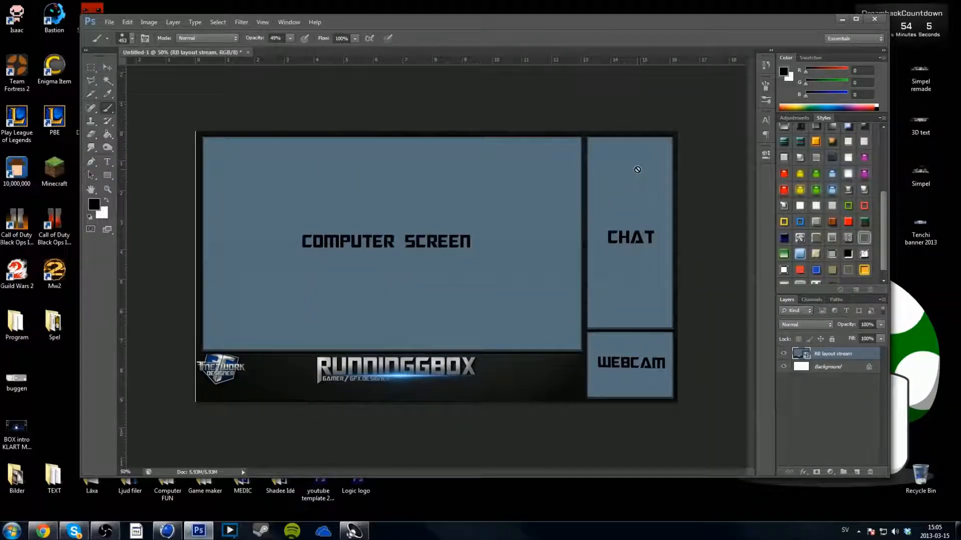
pyautogui.hotkey('ctrl', 't')
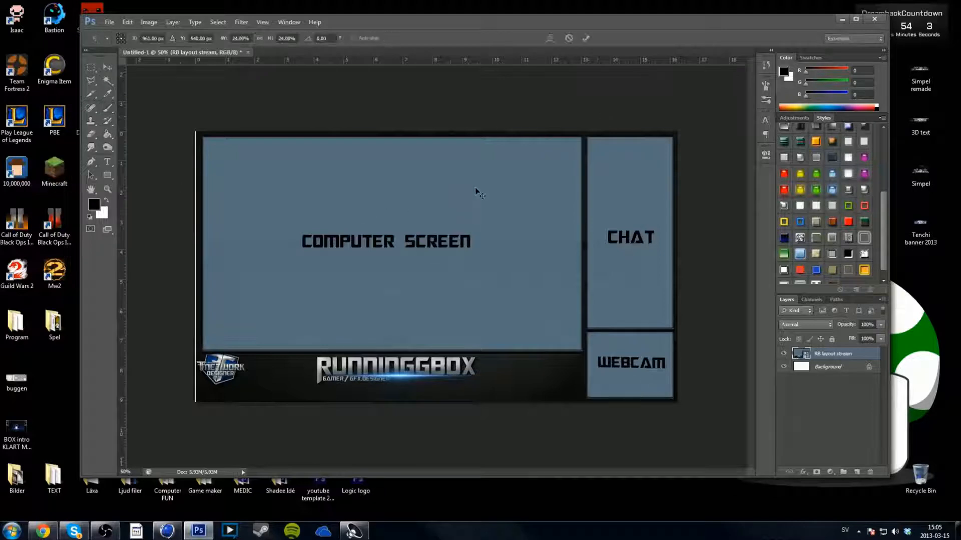
pyautogui.moveTo(472, 185); pyautogui.dragTo(470, 187)
pyautogui.press('Return')
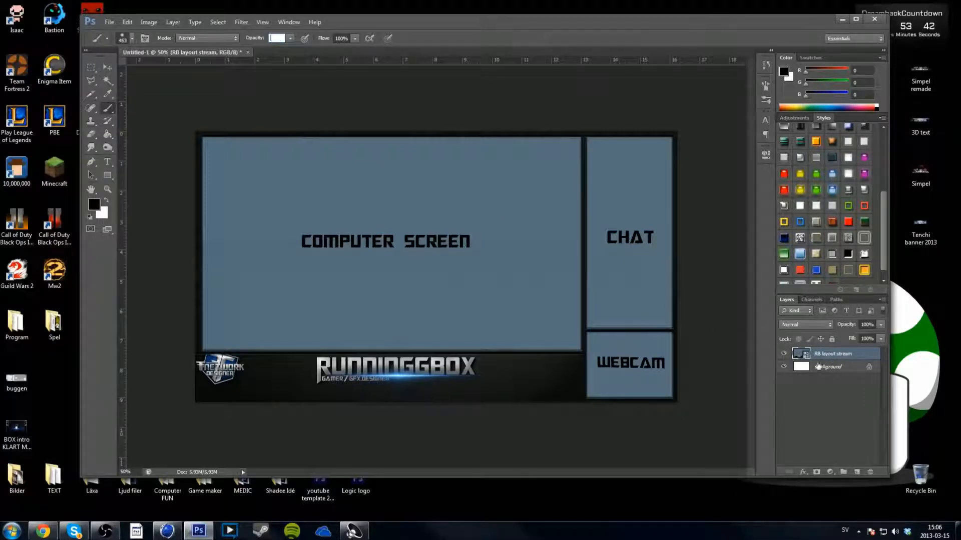
# Step: Rasterize the placed RB layout stream smart object and delete its layer
pyautogui.click(614, 293)
pyautogui.click(497, 203)
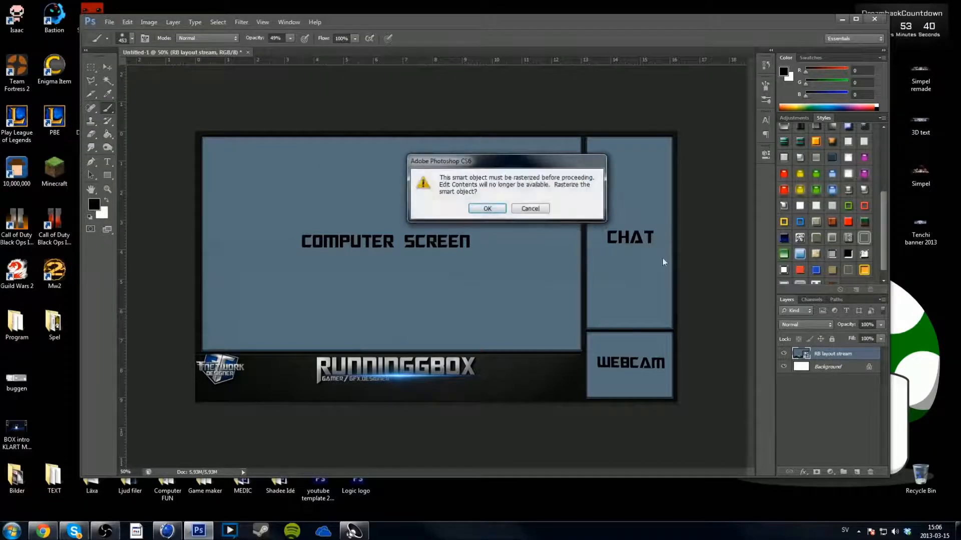
pyautogui.click(493, 209)
pyautogui.press('Delete')
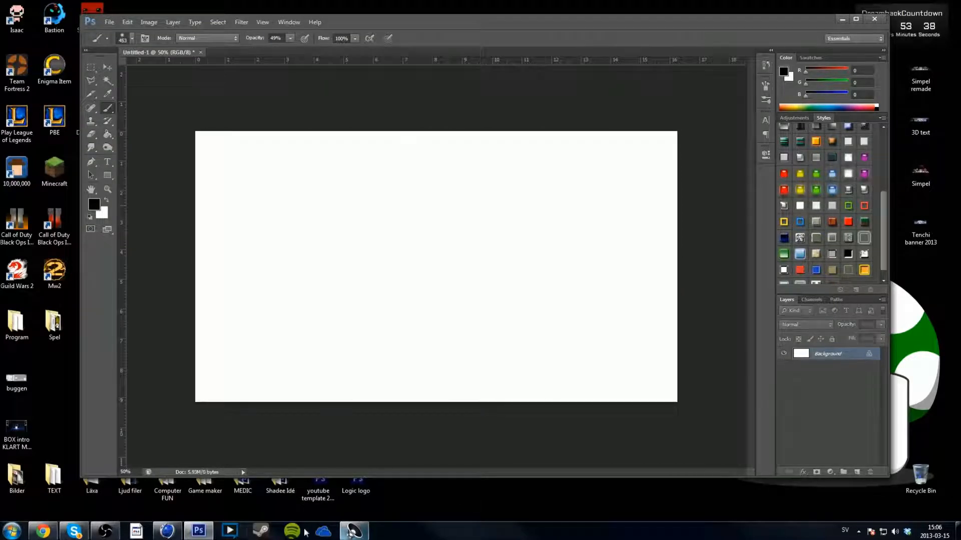
# Step: Open the RB layout stream PSD from SkyDrive > Designs > RunningBox as its own document
pyautogui.click(201, 531)
pyautogui.click(201, 531)
pyautogui.click(324, 531)
pyautogui.click(431, 176)
pyautogui.doubleClick(542, 175)
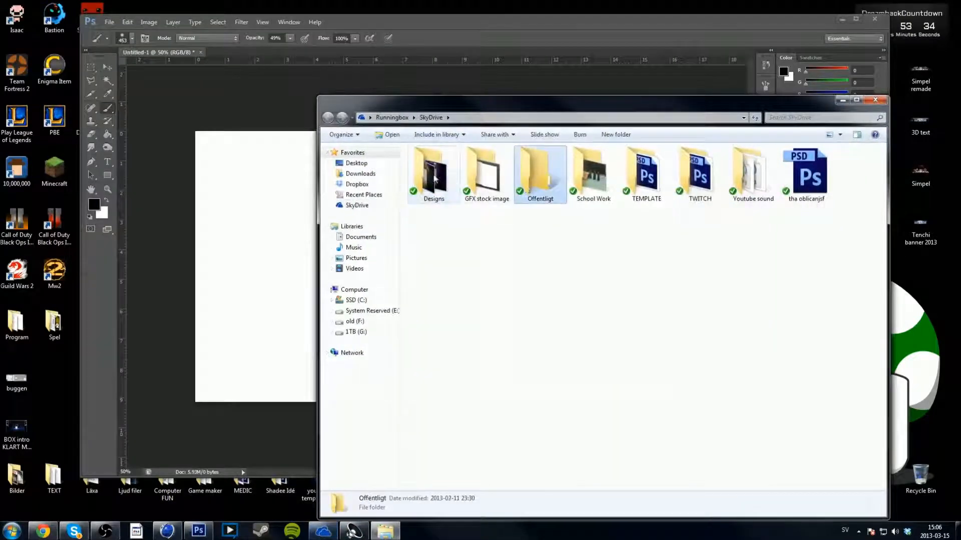
pyautogui.click(588, 172)
pyautogui.doubleClick(655, 177)
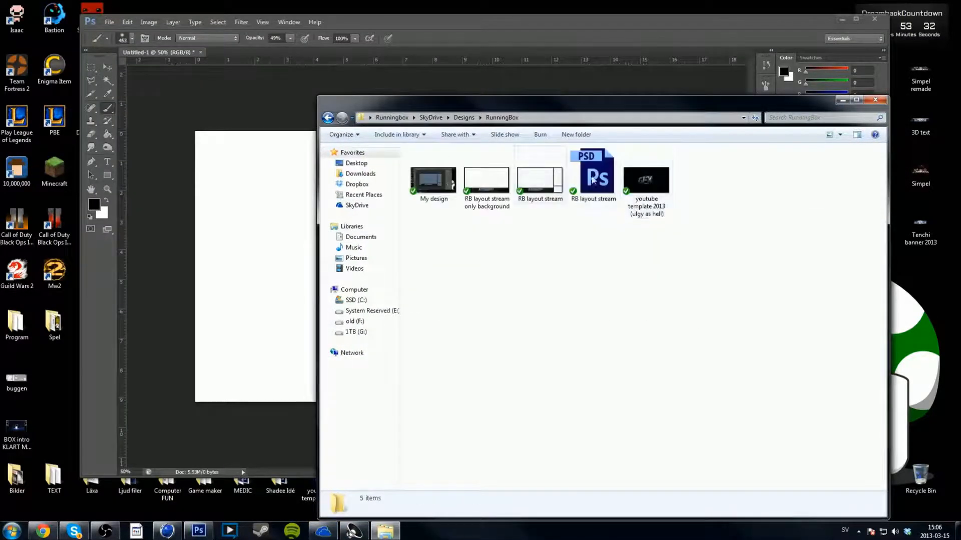
pyautogui.doubleClick(591, 175)
pyautogui.click(568, 513)
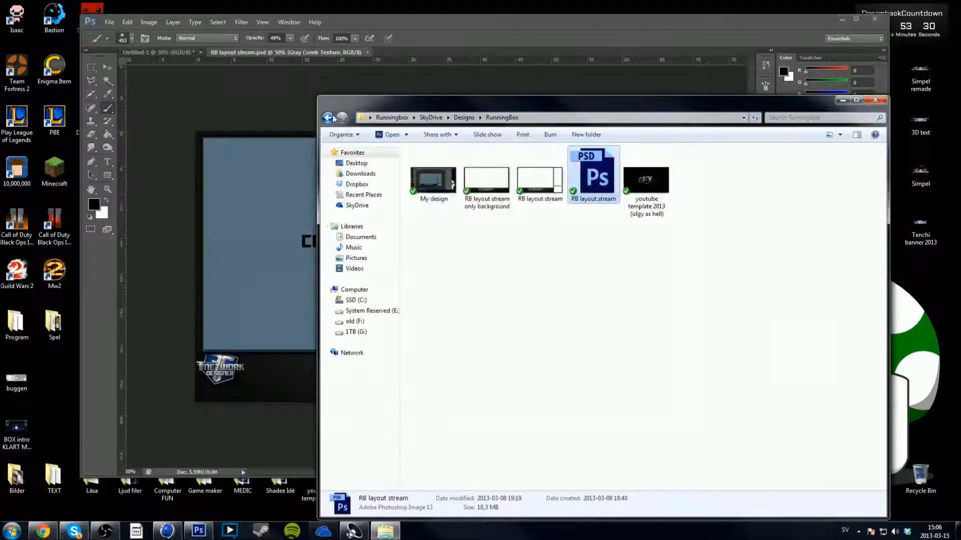
# Step: Look through the GFX stock image folder in SkyDrive and minimize the file window
pyautogui.click(328, 118)
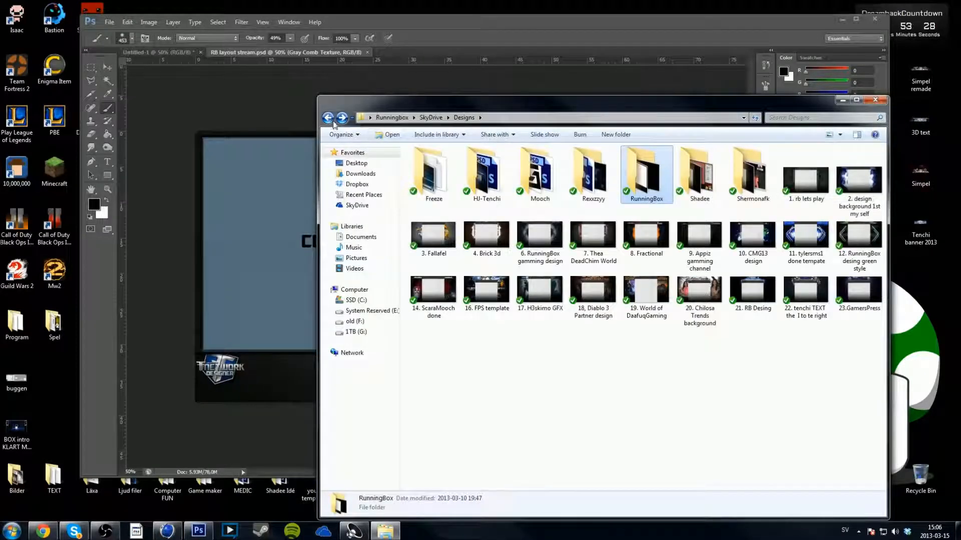
pyautogui.click(332, 122)
pyautogui.doubleClick(489, 176)
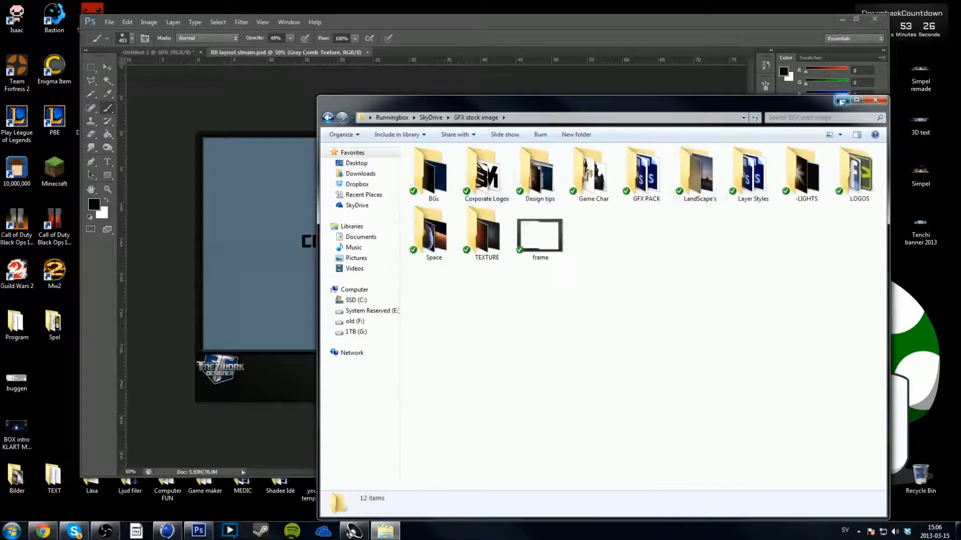
pyautogui.click(840, 102)
# Step: Copy the full canvas area of the Gray Comb Texture layer and paste it into Untitled-1
pyautogui.scroll(-2, 842, 431)
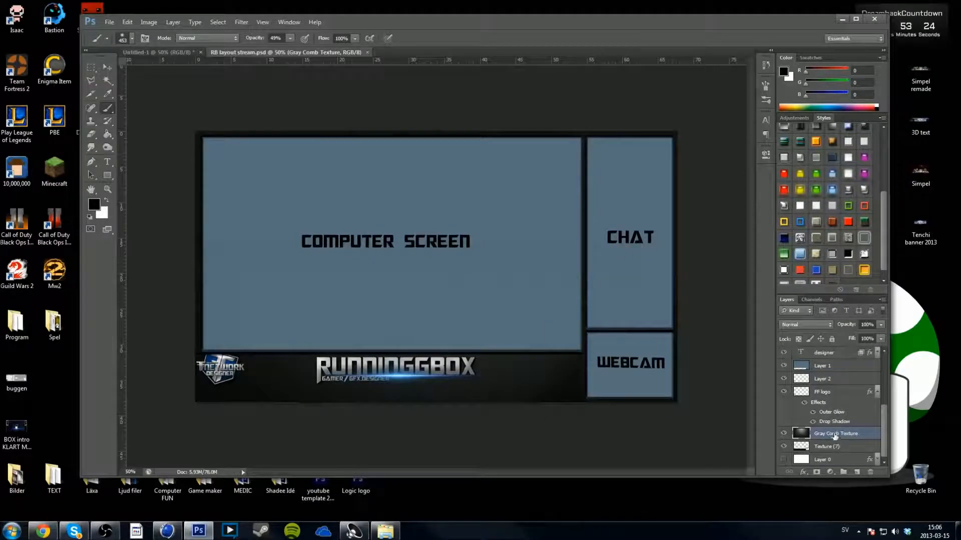
pyautogui.click(91, 67)
pyautogui.moveTo(196, 132); pyautogui.dragTo(677, 401)
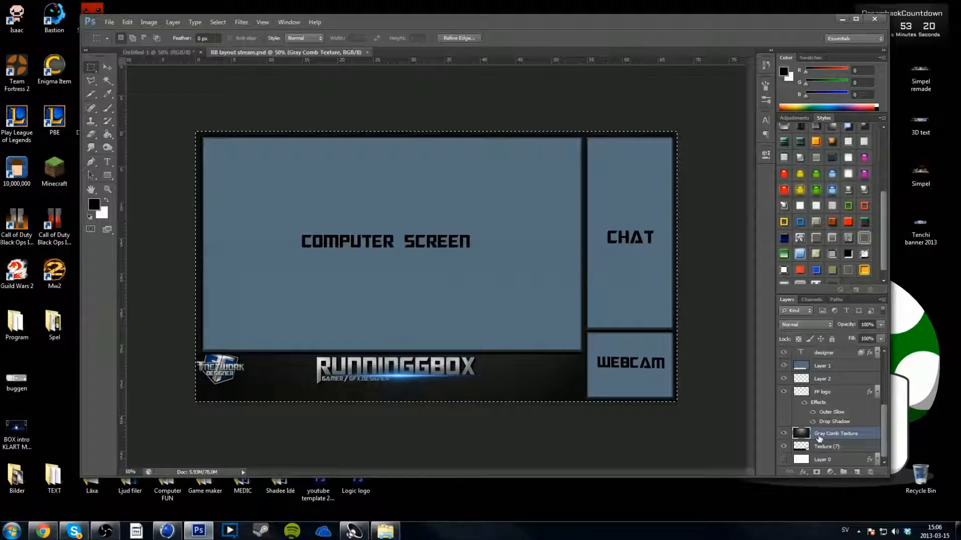
pyautogui.click(142, 50)
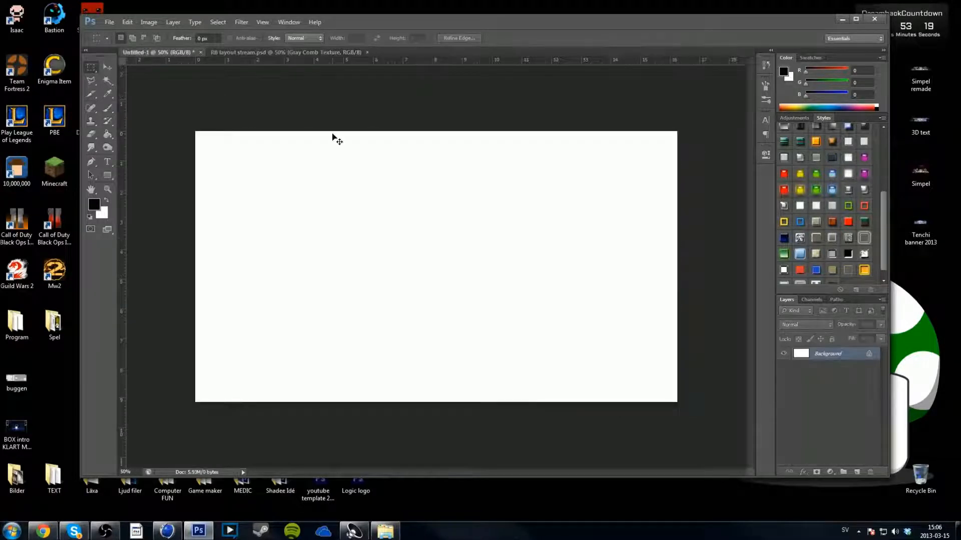
pyautogui.hotkey('ctrl', 'v')
# Step: Stretch the pasted texture sideways with Free Transform until it meets the canvas's left and right edges
pyautogui.hotkey('ctrl', 't')
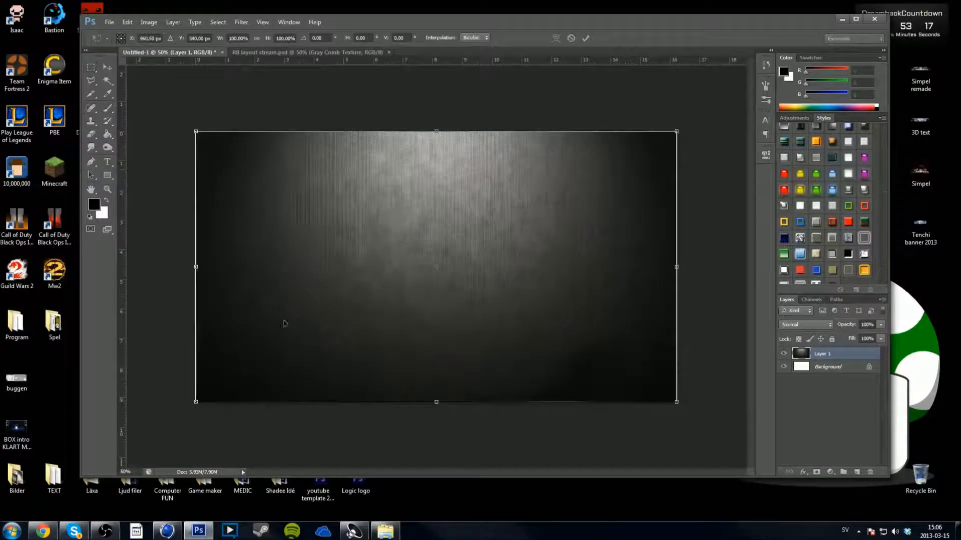
pyautogui.moveTo(193, 404); pyautogui.dragTo(193, 403)
pyautogui.moveTo(676, 267); pyautogui.dragTo(677, 268)
pyautogui.press('Return')
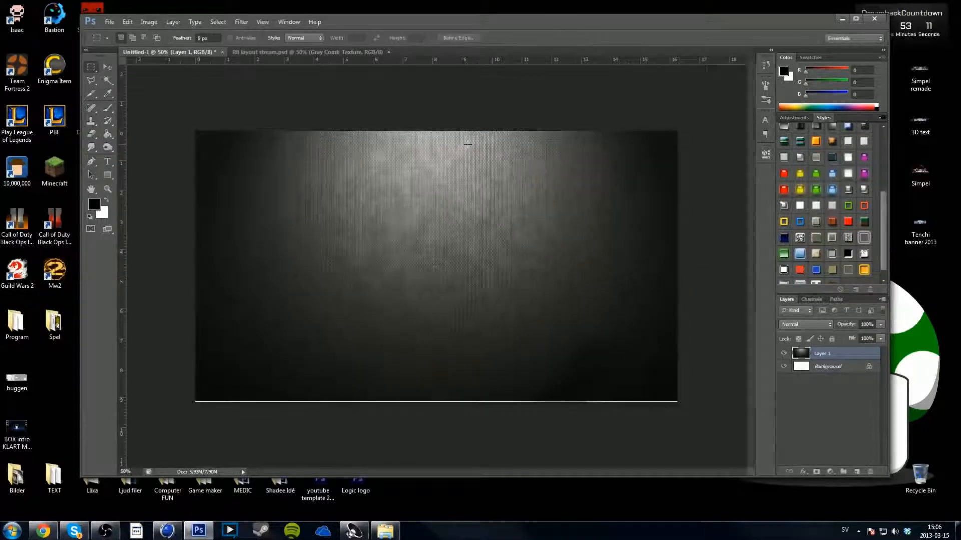
# Step: Try to extend the texture's lower edge with Free Transform to cover the white line along the canvas bottom
pyautogui.hotkey('ctrl', 't')
pyautogui.moveTo(437, 402); pyautogui.dragTo(436, 404)
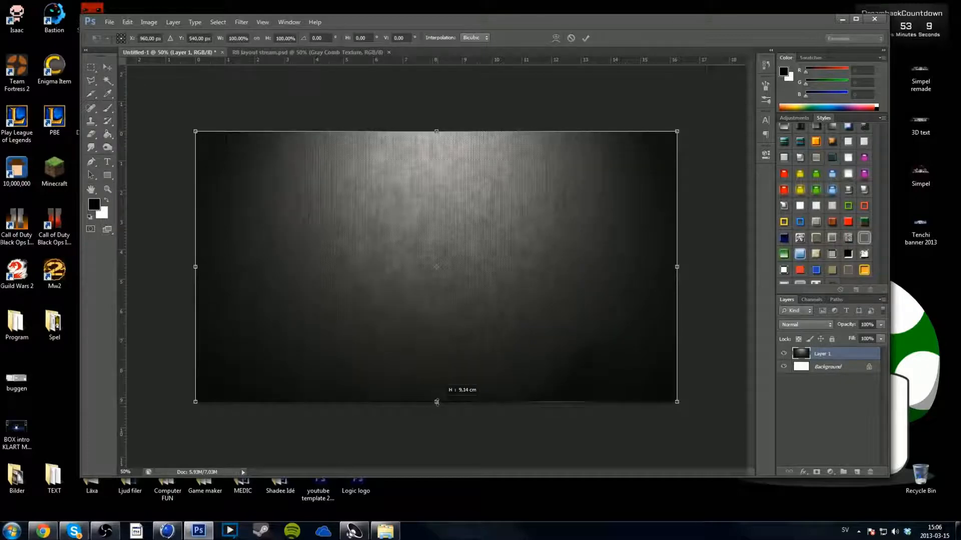
pyautogui.press('Return')
pyautogui.click(262, 22)
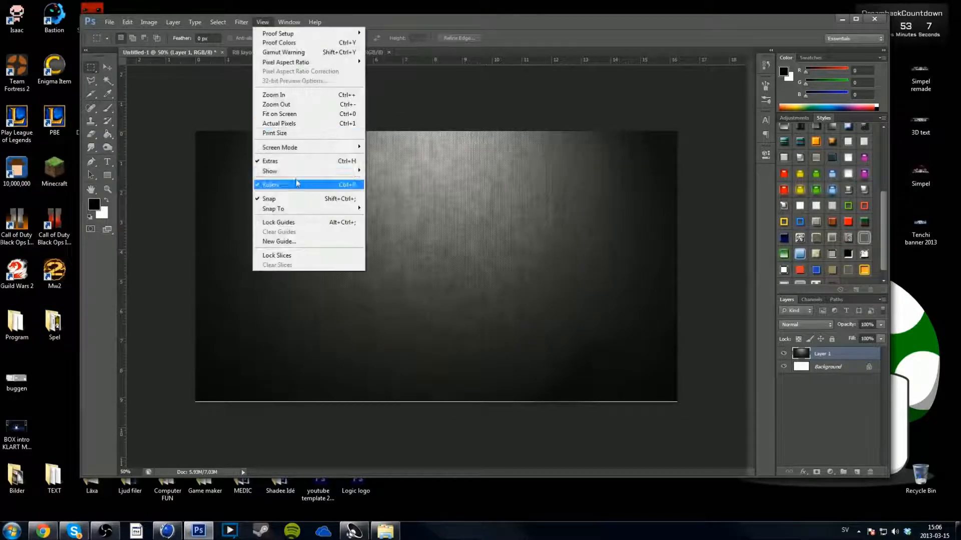
pyautogui.click(252, 353)
pyautogui.hotkey('ctrl', 't')
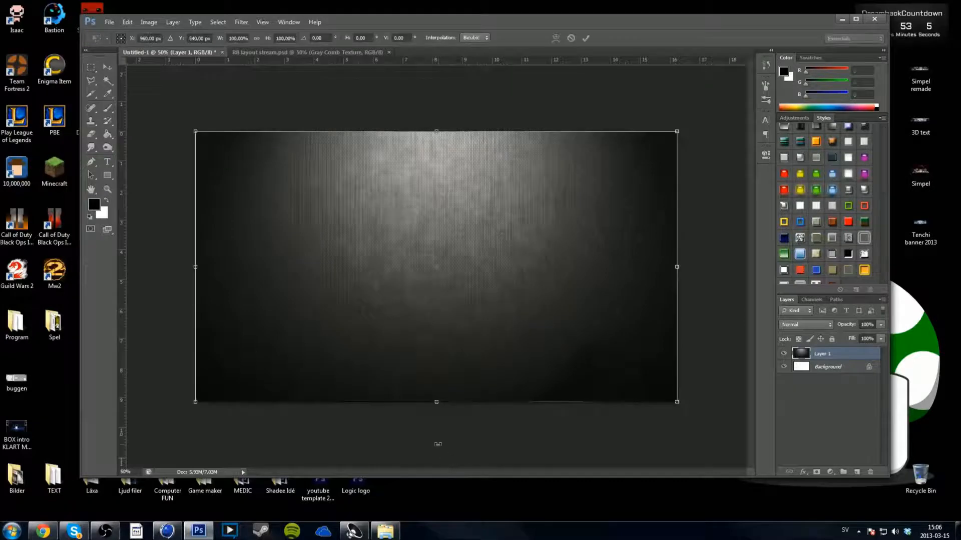
pyautogui.hotkey('ctrl', '+')
pyautogui.scroll(-5, 471, 356)
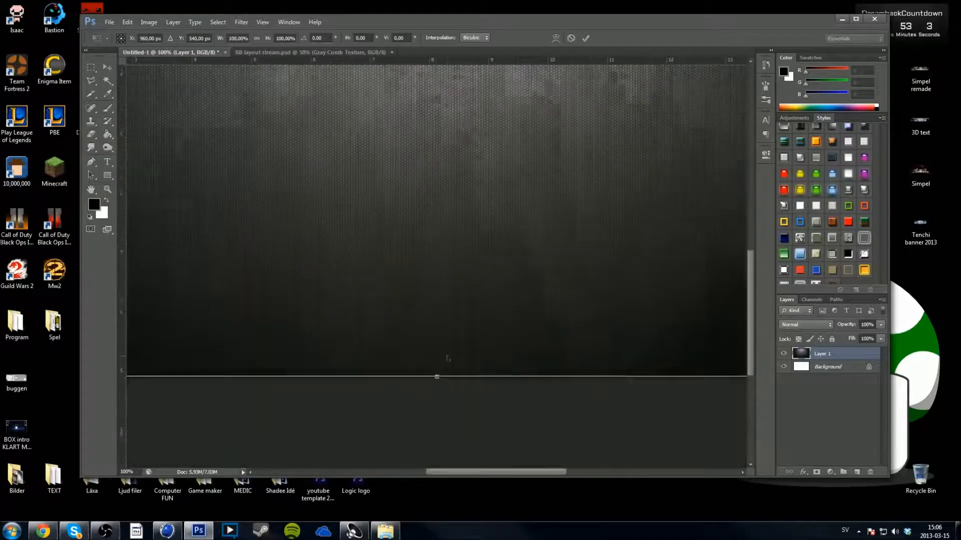
pyautogui.moveTo(438, 354); pyautogui.dragTo(444, 357)
pyautogui.press('Return')
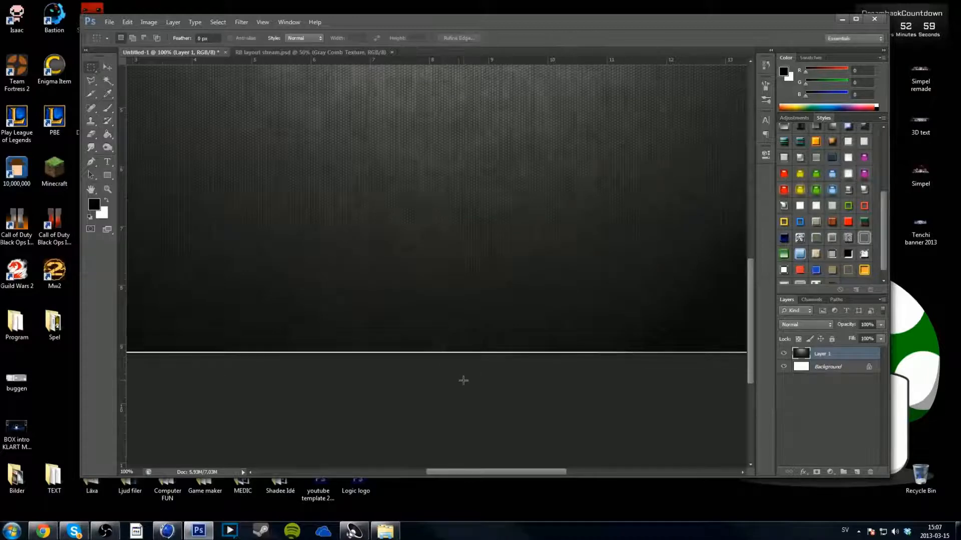
# Step: Stretch the texture slightly beyond the canvas's lower edge so that it covers the remaining white strip
pyautogui.hotkey('ctrl', '+')
pyautogui.hotkey('ctrl', '+')
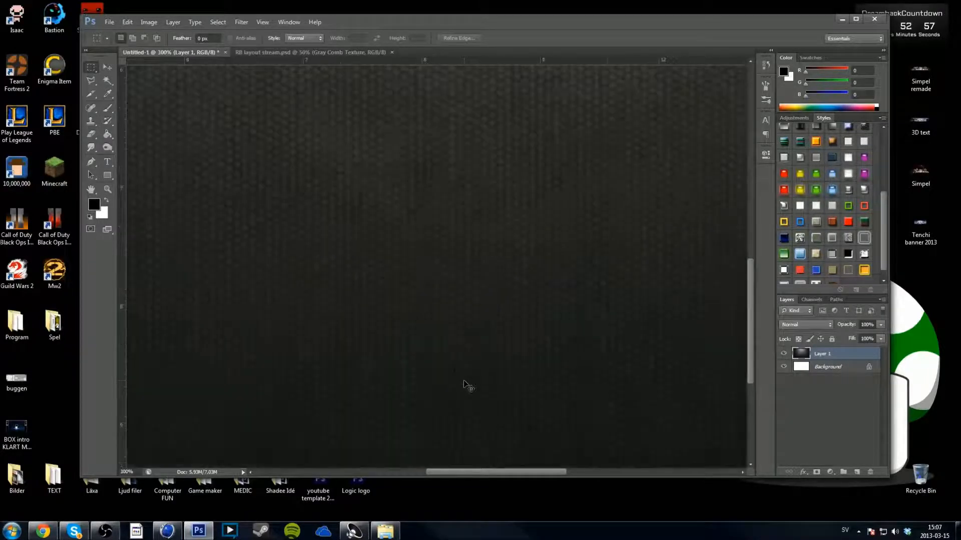
pyautogui.scroll(-4, 502, 265)
pyautogui.scroll(-3, 503, 264)
pyautogui.hotkey('ctrl', 't')
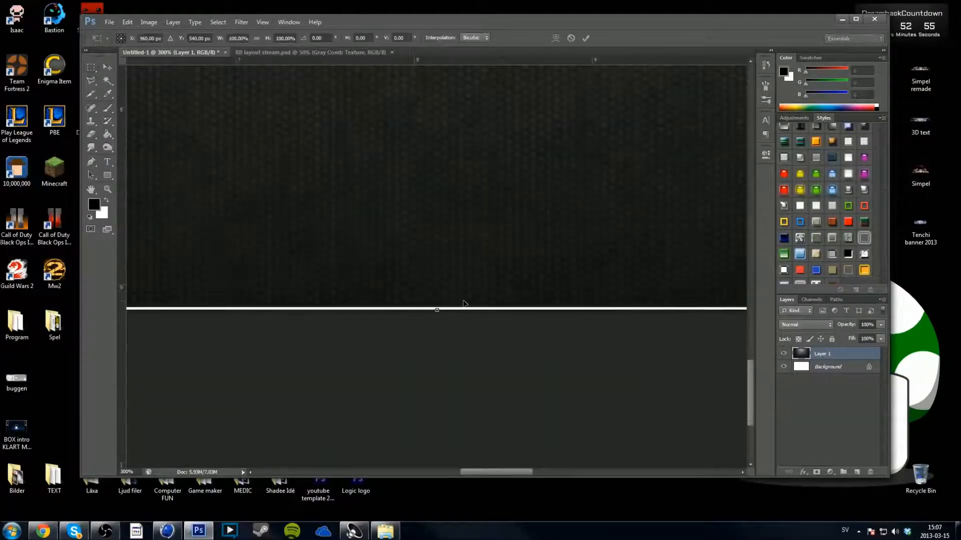
pyautogui.moveTo(437, 312); pyautogui.dragTo(438, 318)
pyautogui.press('Return')
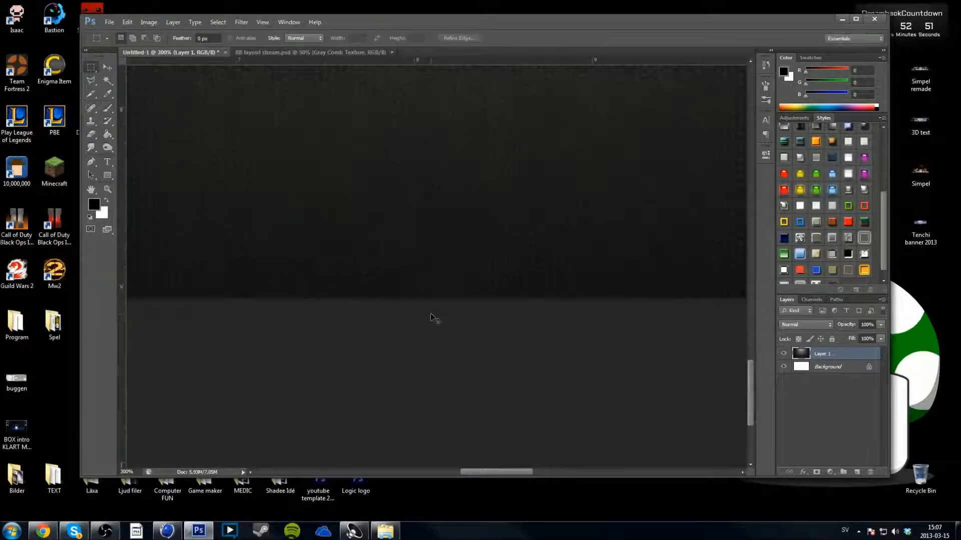
# Step: Select the whole canvas, add a new layer and fill the selection with white
pyautogui.hotkey('ctrl', '-')
pyautogui.hotkey('ctrl', '-')
pyautogui.hotkey('ctrl', '-')
pyautogui.hotkey('ctrl', '-')
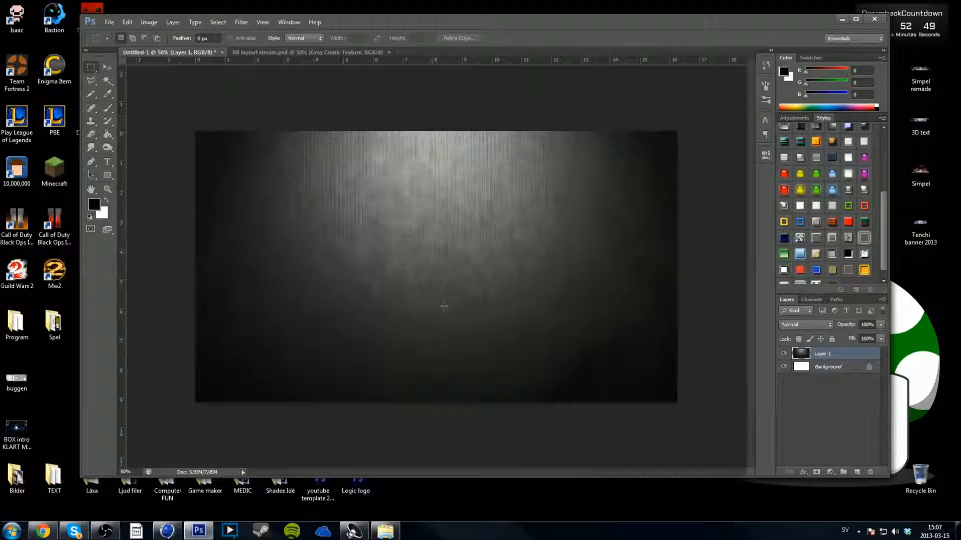
pyautogui.moveTo(190, 122); pyautogui.dragTo(695, 463)
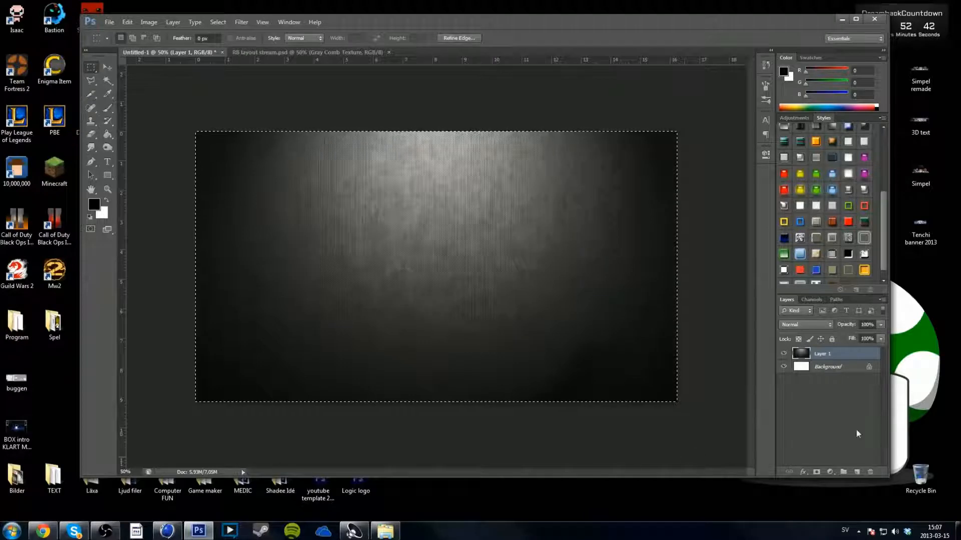
pyautogui.click(856, 472)
pyautogui.press('g')
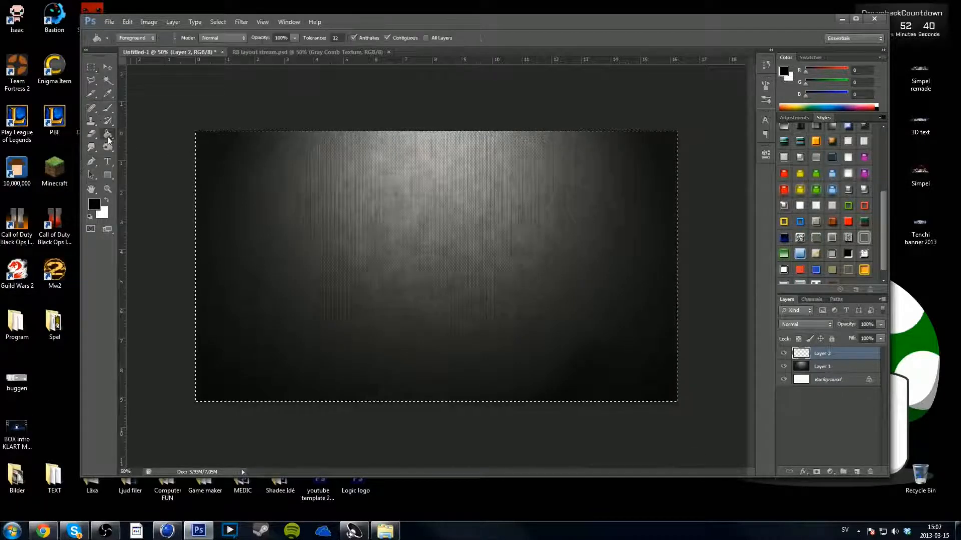
pyautogui.press('x')
pyautogui.click(285, 225)
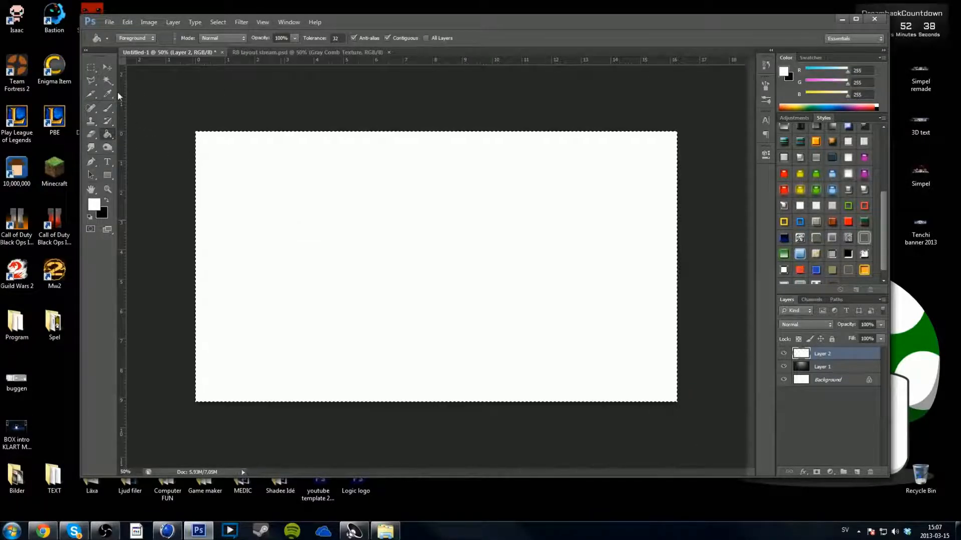
# Step: Shrink the white rectangle proportionally with Free Transform, centre it horizontally near the canvas's upper edge and clear the selection
pyautogui.hotkey('ctrl', 't')
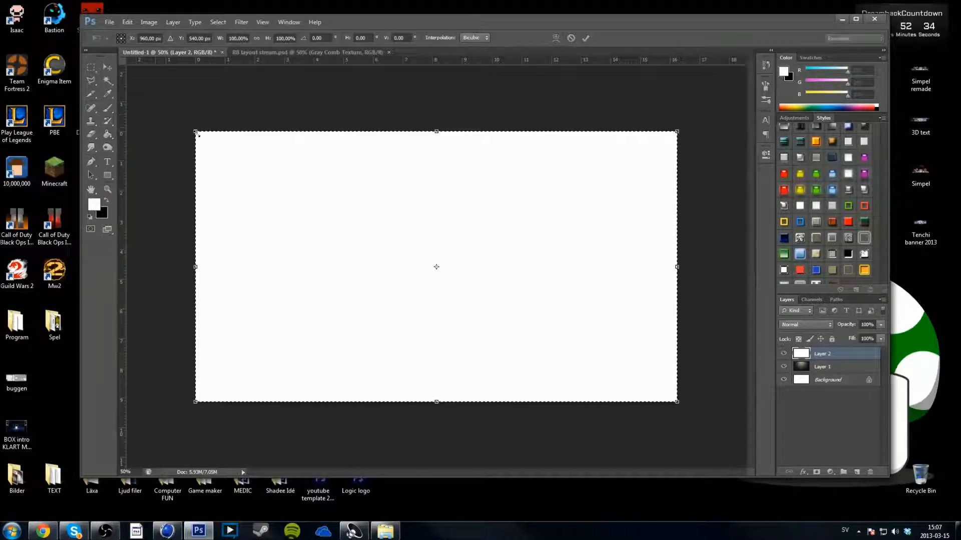
pyautogui.moveTo(197, 133); pyautogui.dragTo(230, 151)
pyautogui.moveTo(320, 206); pyautogui.dragTo(300, 193)
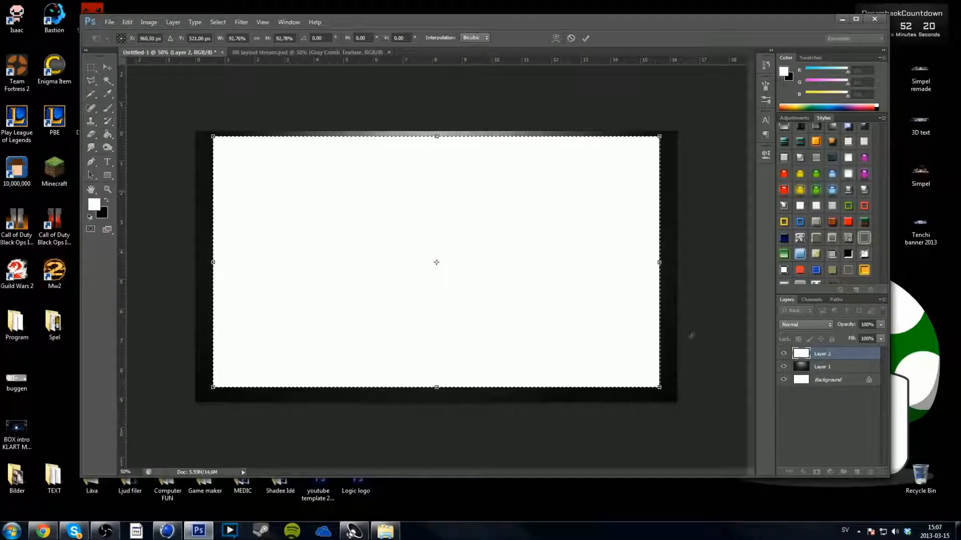
pyautogui.moveTo(660, 386); pyautogui.dragTo(606, 349)
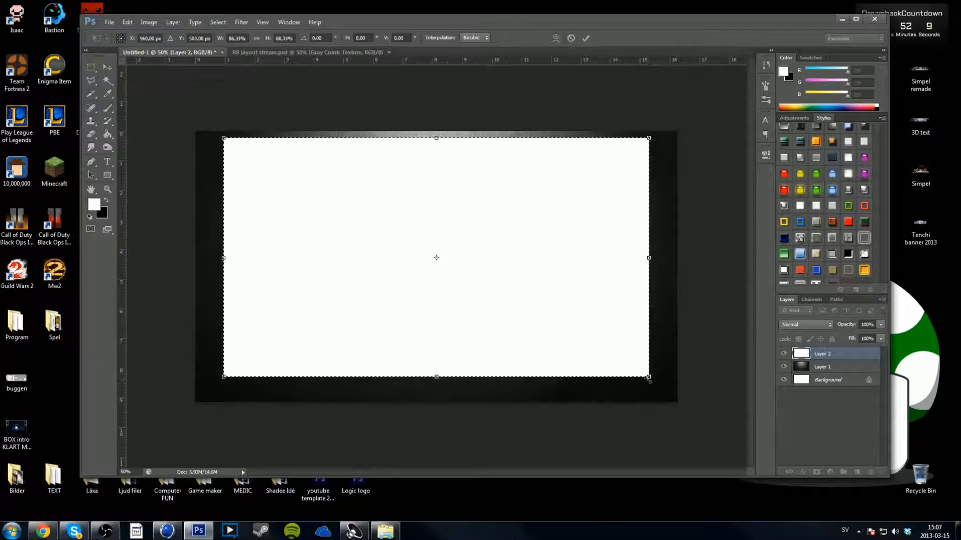
pyautogui.moveTo(649, 377); pyautogui.dragTo(632, 367)
pyautogui.moveTo(585, 337)
pyautogui.mouseDown()
pyautogui.moveTo(566, 334)
pyautogui.moveTo(590, 337)
pyautogui.mouseUp()
pyautogui.press('Return')
pyautogui.hotkey('ctrl', 'd')
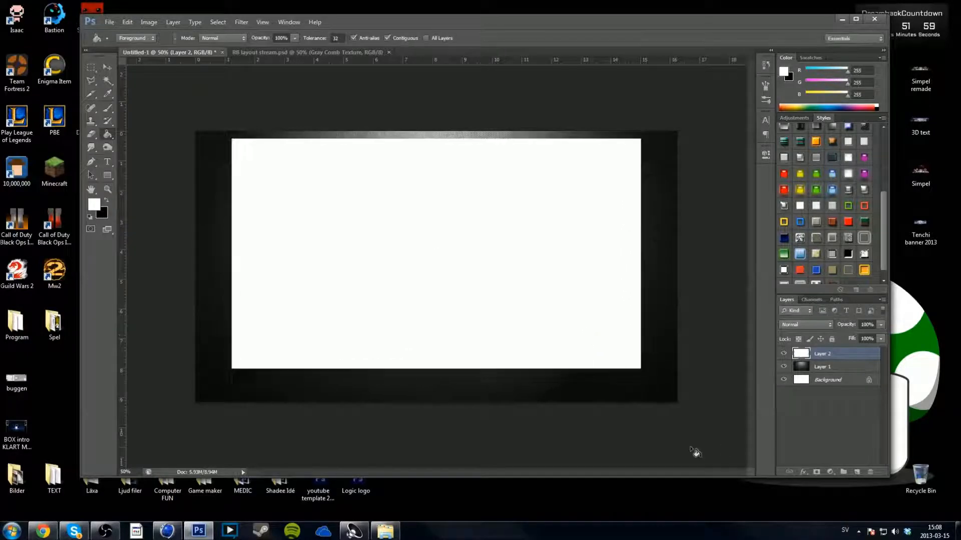
# Step: Move the white rectangle left with Free Transform, leaving only a narrow margin at the canvas's left edge
pyautogui.hotkey('ctrl', 't')
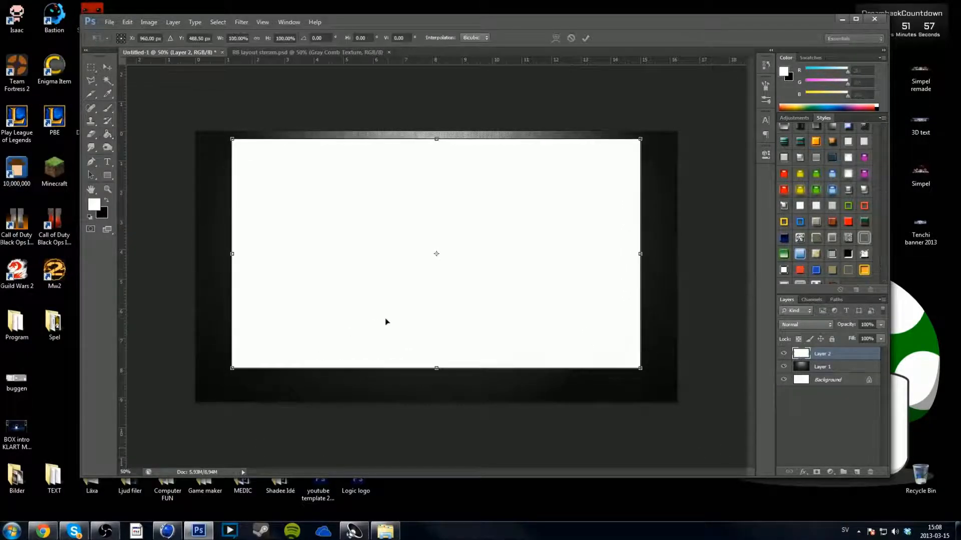
pyautogui.moveTo(603, 289); pyautogui.dragTo(558, 285)
pyautogui.press('Return')
pyautogui.press('g')
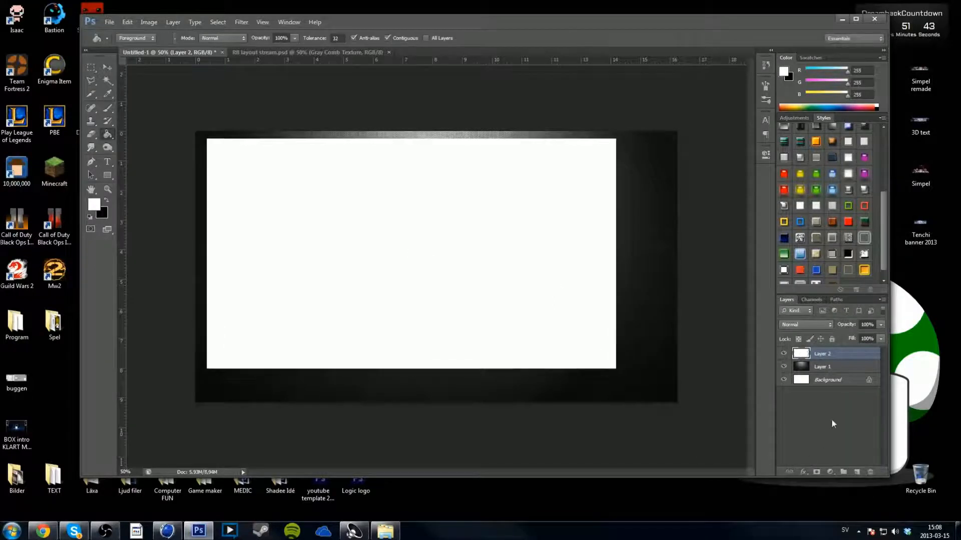
pyautogui.click(92, 66)
pyautogui.moveTo(249, 156); pyautogui.dragTo(492, 288)
pyautogui.click(513, 329)
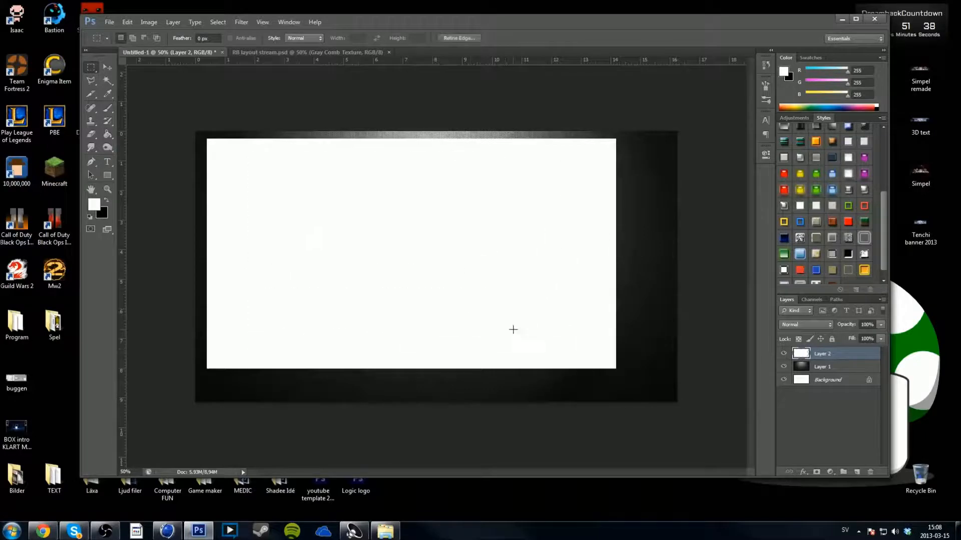
pyautogui.click(386, 530)
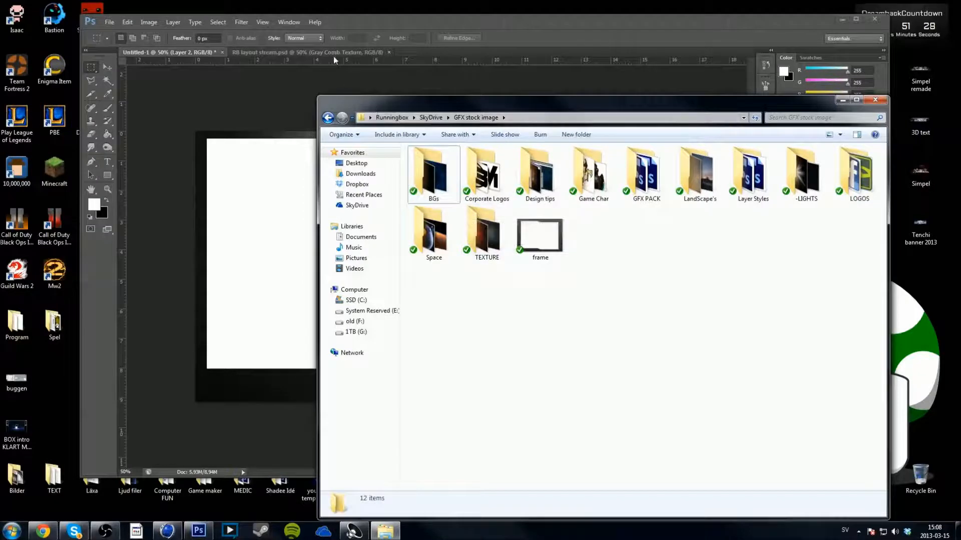
pyautogui.click(305, 70)
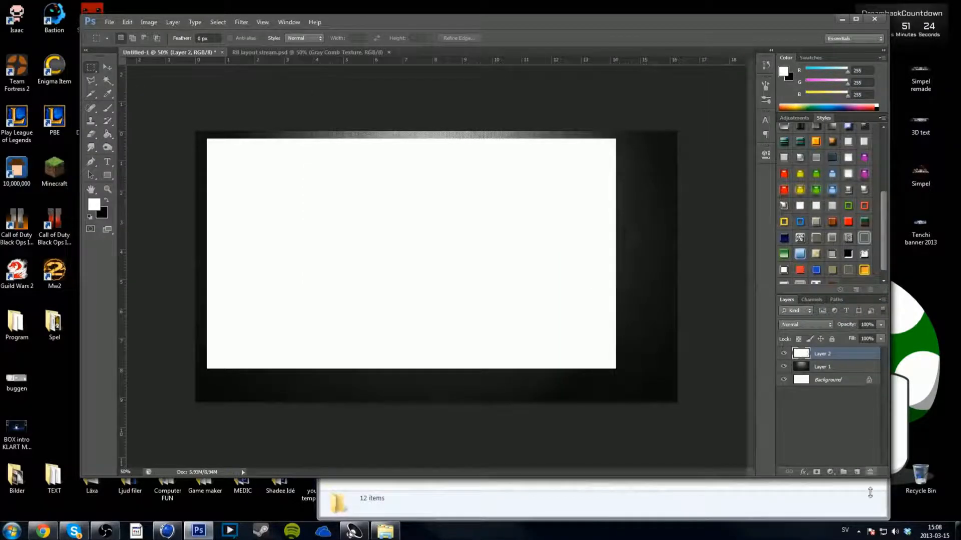
# Step: Add a new layer and fill the strip above the white rectangle, across the full canvas width, with black
pyautogui.click(857, 472)
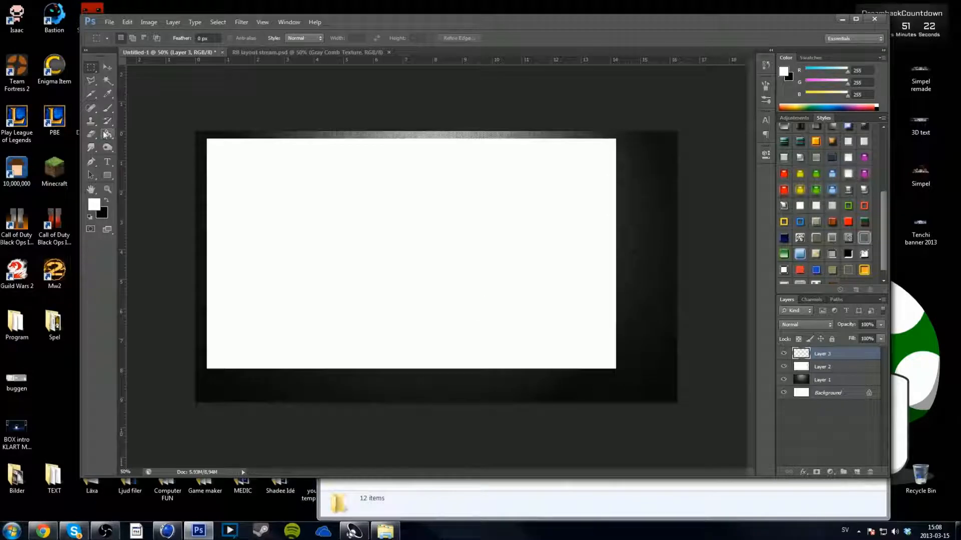
pyautogui.moveTo(192, 127)
pyautogui.mouseDown()
pyautogui.moveTo(541, 126)
pyautogui.moveTo(689, 138)
pyautogui.mouseUp()
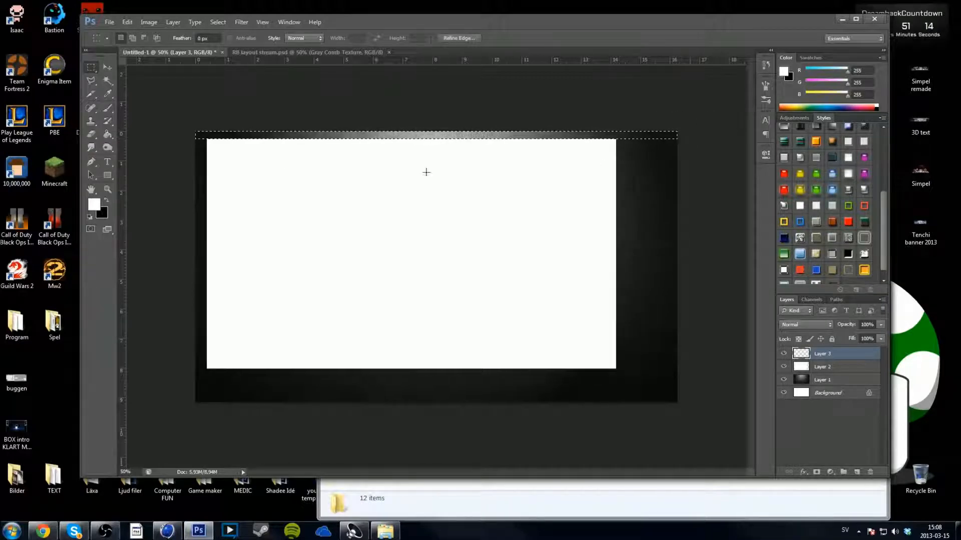
pyautogui.click(107, 134)
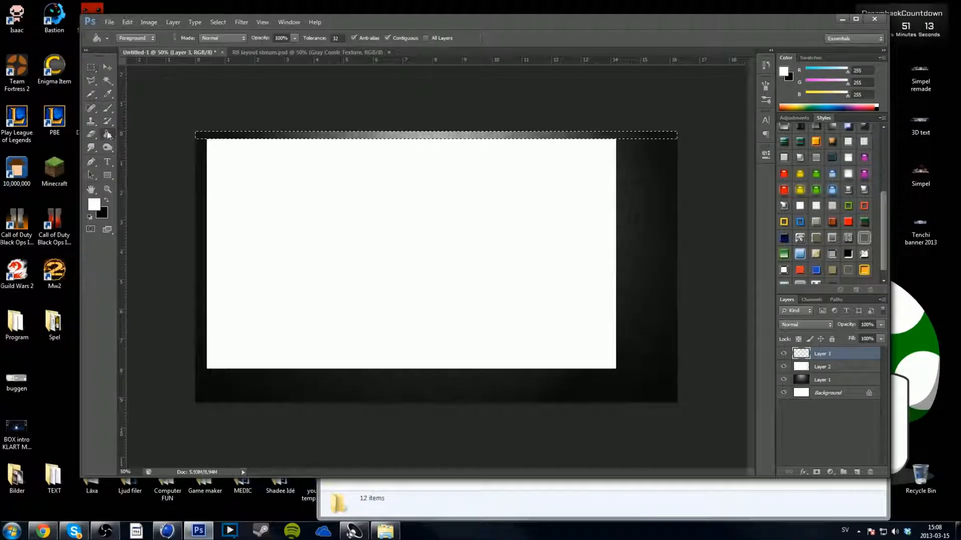
pyautogui.click(218, 136)
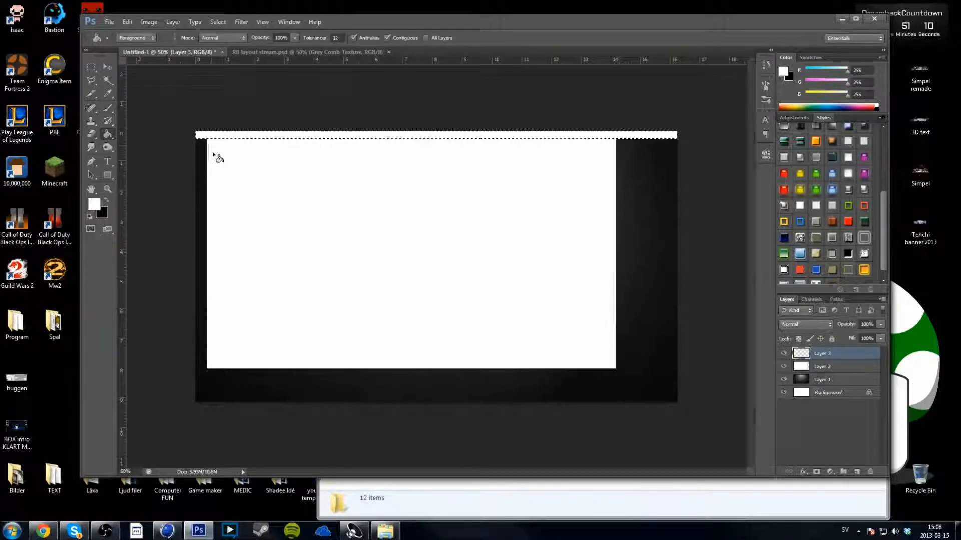
pyautogui.press('x')
# Step: Fill the full-height strip between the canvas's left edge and the white rectangle with black
pyautogui.click(92, 70)
pyautogui.moveTo(191, 166); pyautogui.dragTo(206, 405)
pyautogui.moveTo(206, 405); pyautogui.dragTo(206, 404)
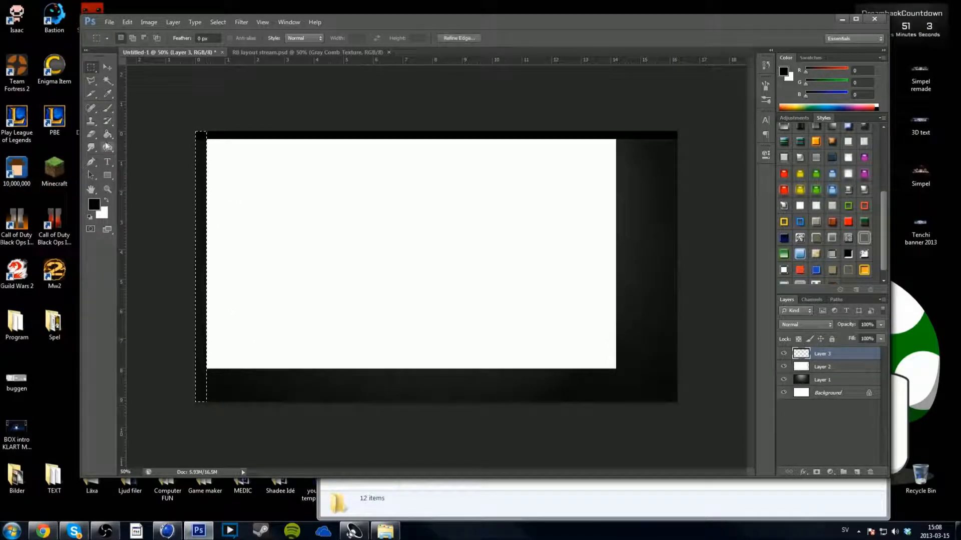
pyautogui.click(107, 135)
pyautogui.click(196, 235)
pyautogui.click(91, 66)
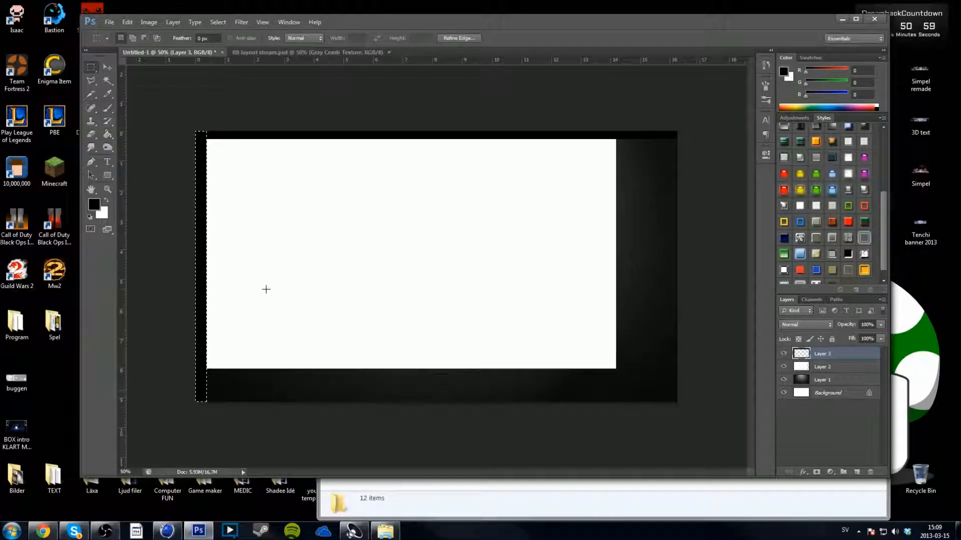
# Step: Duplicate the left black strip onto its own layer, rotate it -90°, and stretch it beneath the white rectangle to the canvas's right edge
pyautogui.hotkey('ctrl', 'j')
pyautogui.hotkey('ctrl', 't')
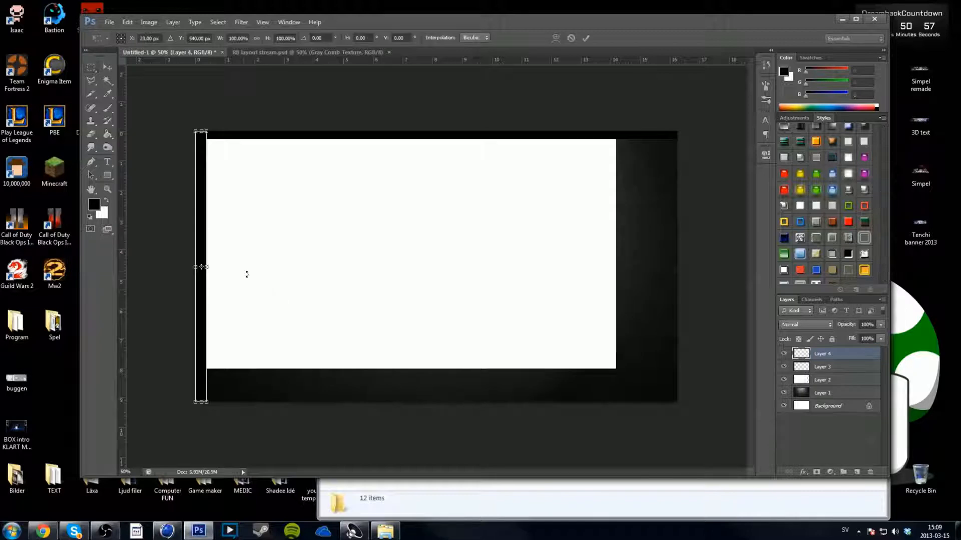
pyautogui.moveTo(243, 257); pyautogui.dragTo(187, 197)
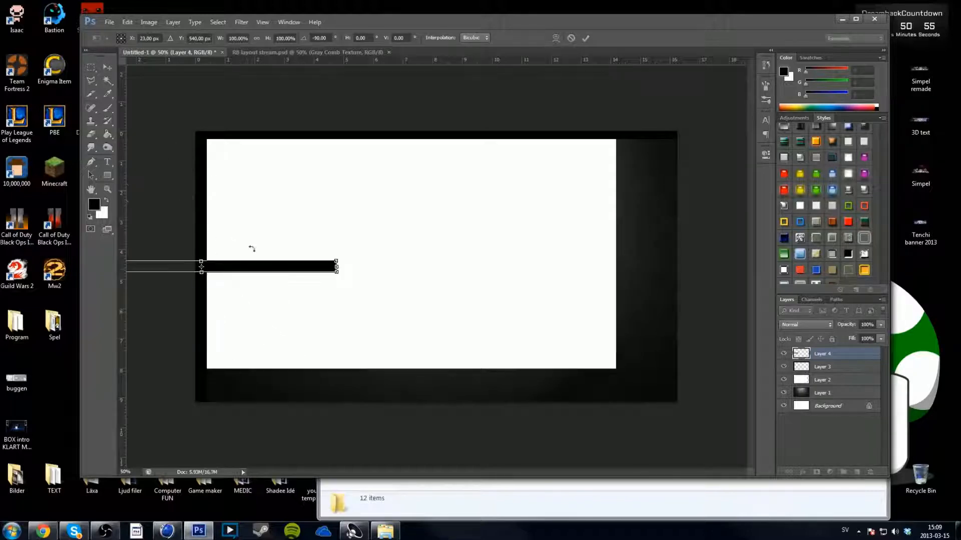
pyautogui.moveTo(259, 265); pyautogui.dragTo(401, 374)
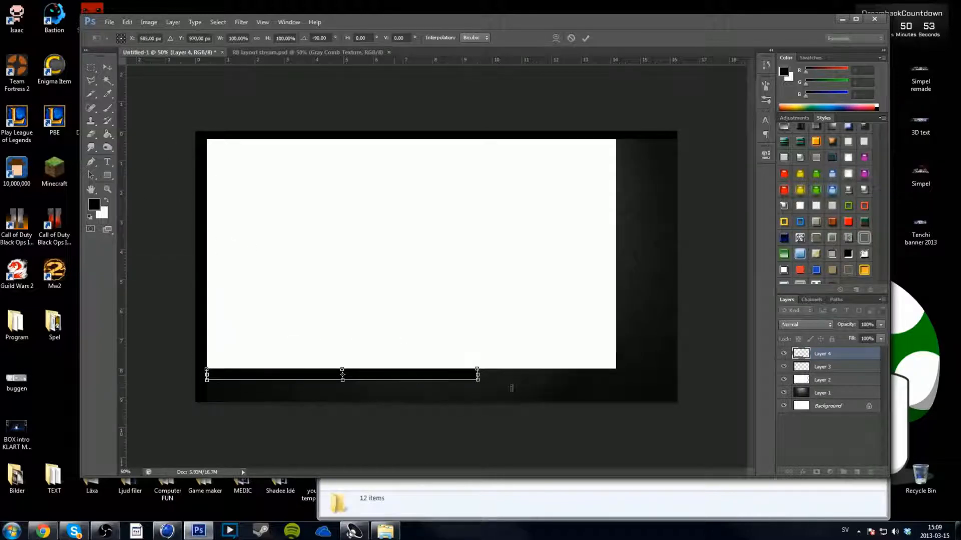
pyautogui.moveTo(486, 374); pyautogui.dragTo(677, 374)
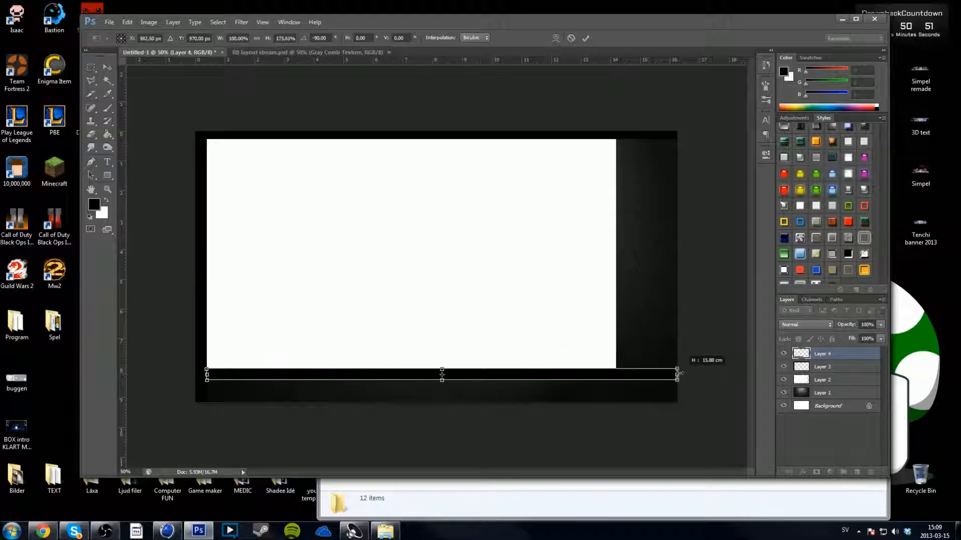
pyautogui.press('Return')
# Step: Merge the lower black bar down into Layer 3 and check the merged bars by toggling the layer's visibility
pyautogui.rightClick(823, 354)
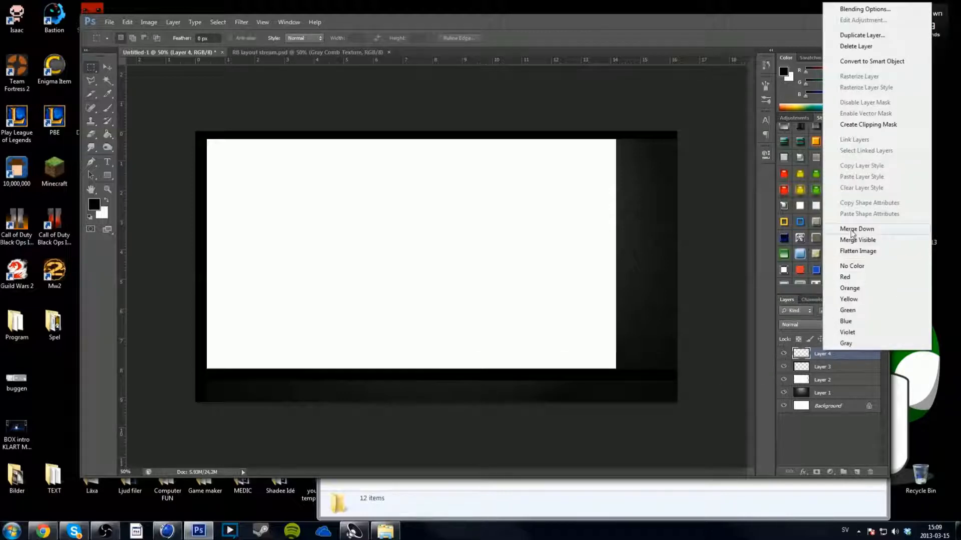
pyautogui.click(853, 166)
pyautogui.click(784, 355)
pyautogui.click(785, 355)
pyautogui.click(785, 355)
pyautogui.click(785, 355)
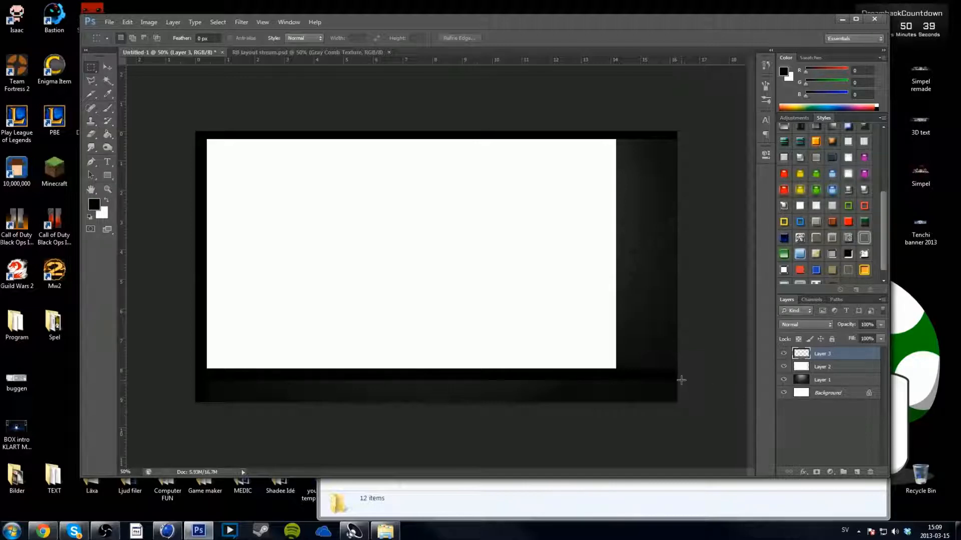
# Step: Place a copy of the vertical black strip against the white rectangle's right edge and merge it into Layer 3
pyautogui.hotkey('ctrl', 'v')
pyautogui.hotkey('ctrl', 't')
pyautogui.moveTo(439, 258); pyautogui.dragTo(636, 247)
pyautogui.press('Return')
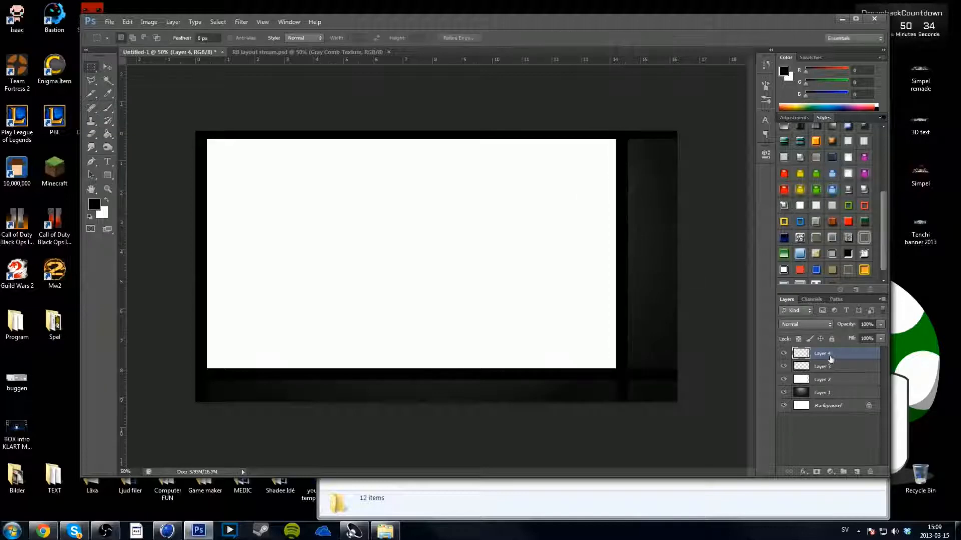
pyautogui.rightClick(830, 359)
pyautogui.click(862, 234)
# Step: Try to select the area below the frame's lower bar across the full canvas width
pyautogui.moveTo(678, 402); pyautogui.dragTo(132, 382)
pyautogui.hotkey('ctrl', 'd')
pyautogui.hotkey('ctrl', '+')
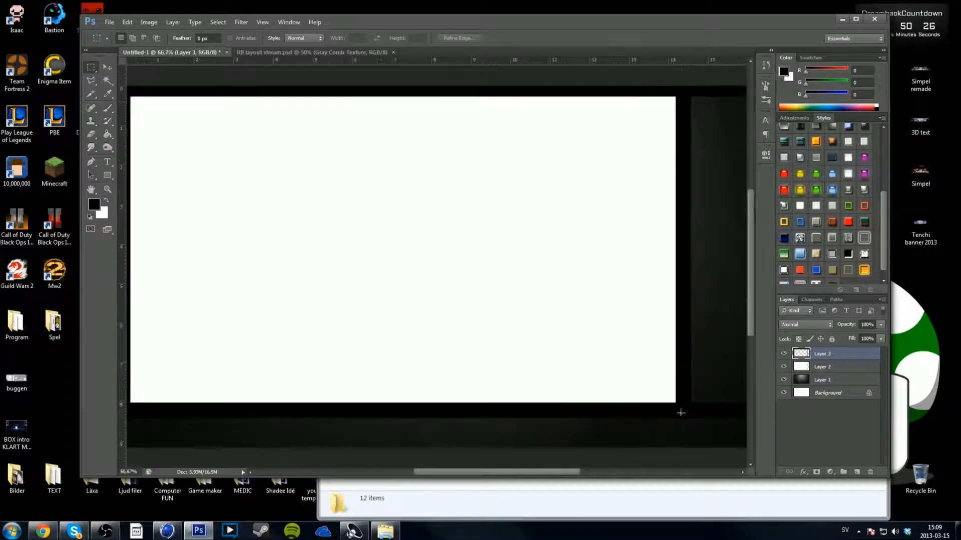
pyautogui.scroll(-5, 693, 334)
pyautogui.hscroll(-3, 276, 307)
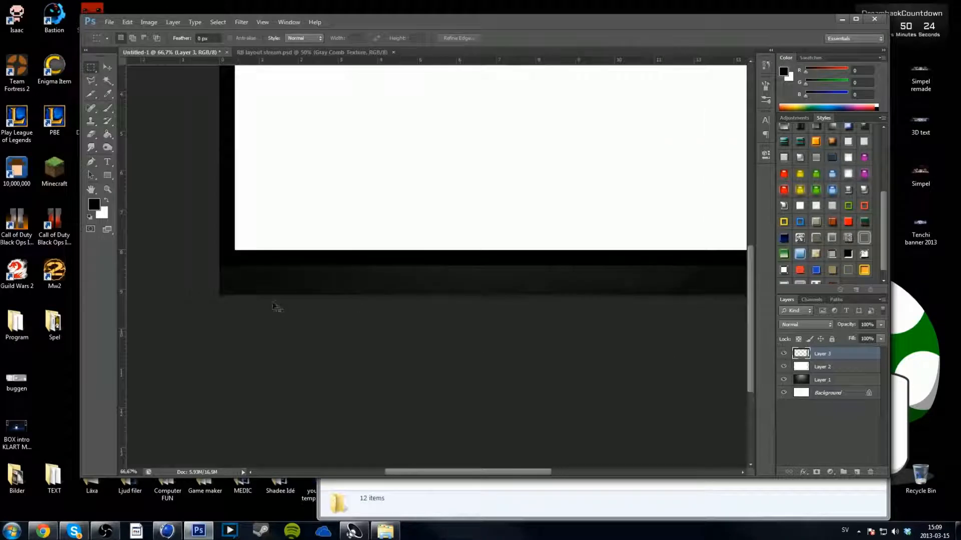
pyautogui.moveTo(220, 294); pyautogui.dragTo(895, 295)
pyautogui.moveTo(958, 306); pyautogui.dragTo(179, 266)
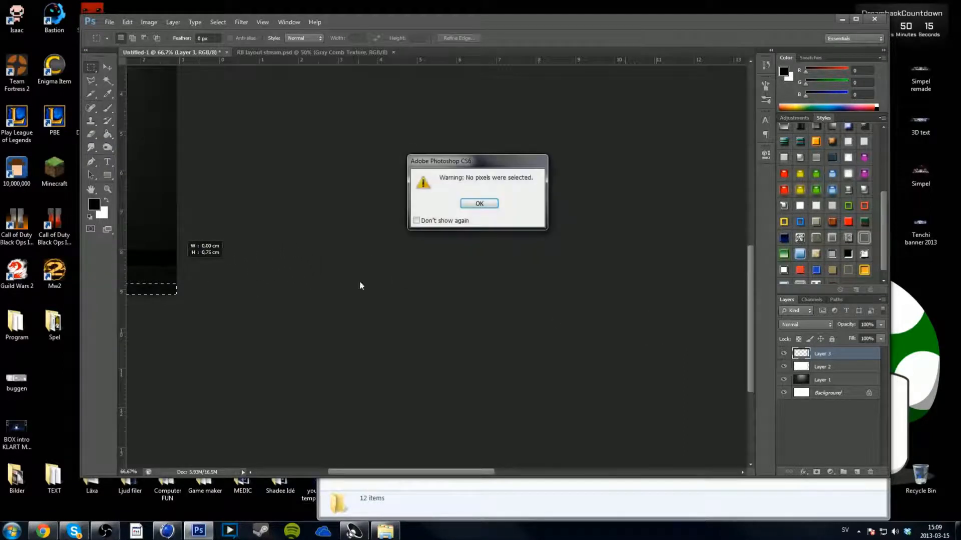
pyautogui.click(486, 204)
# Step: Delete the excess black bar ends below the frame's lower bar and beyond its right bar, and clear the selection
pyautogui.moveTo(429, 295); pyautogui.dragTo(706, 266)
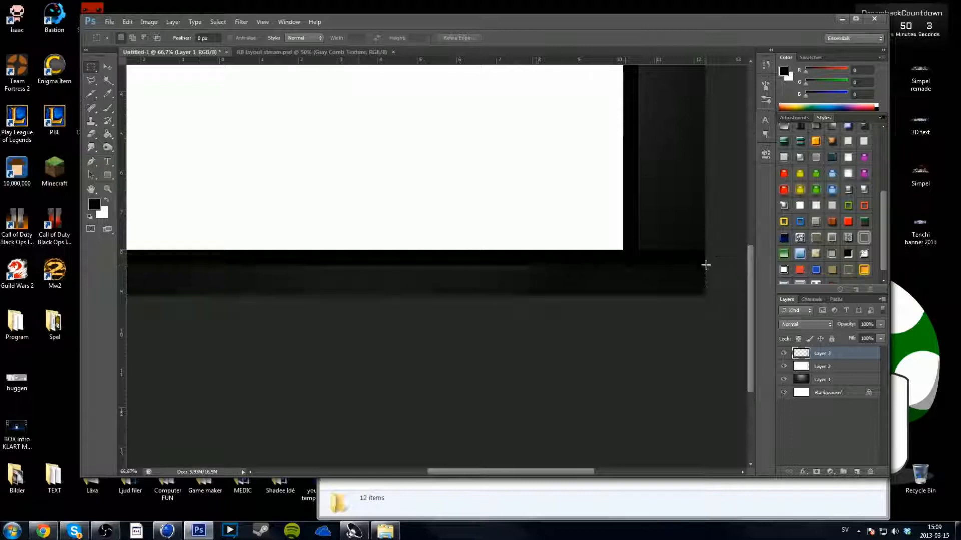
pyautogui.hotkey('ctrl', 'd')
pyautogui.hotkey('ctrl', '-')
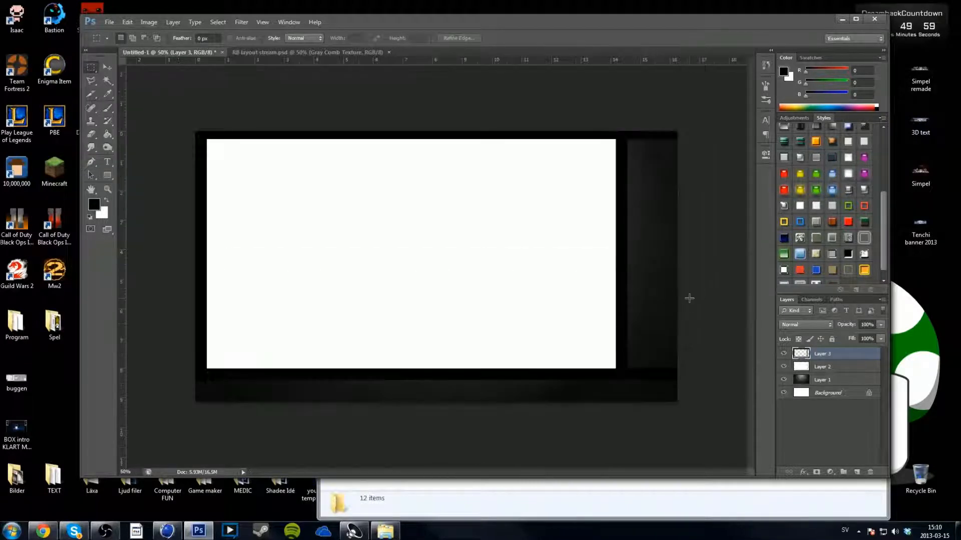
pyautogui.moveTo(708, 119); pyautogui.dragTo(628, 466)
pyautogui.press('Delete')
pyautogui.hotkey('ctrl', 'd')
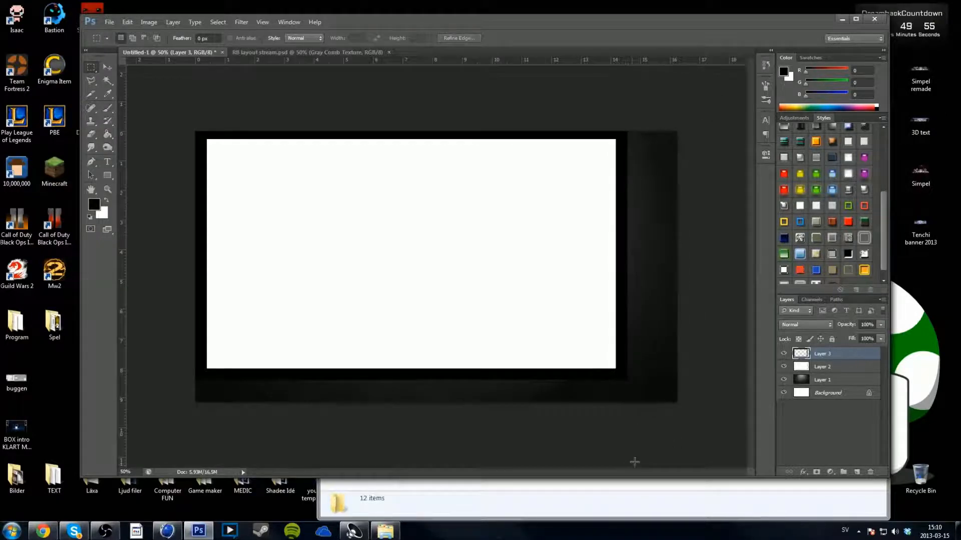
pyautogui.moveTo(604, 106); pyautogui.dragTo(591, 406)
pyautogui.hotkey('ctrl', 'd')
pyautogui.moveTo(642, 131); pyautogui.dragTo(633, 407)
pyautogui.hotkey('ctrl', 'd')
# Step: Apply a silver metallic style preset to the frame on Layer 3 and reduce its inside stroke to the smallest size
pyautogui.click(798, 158)
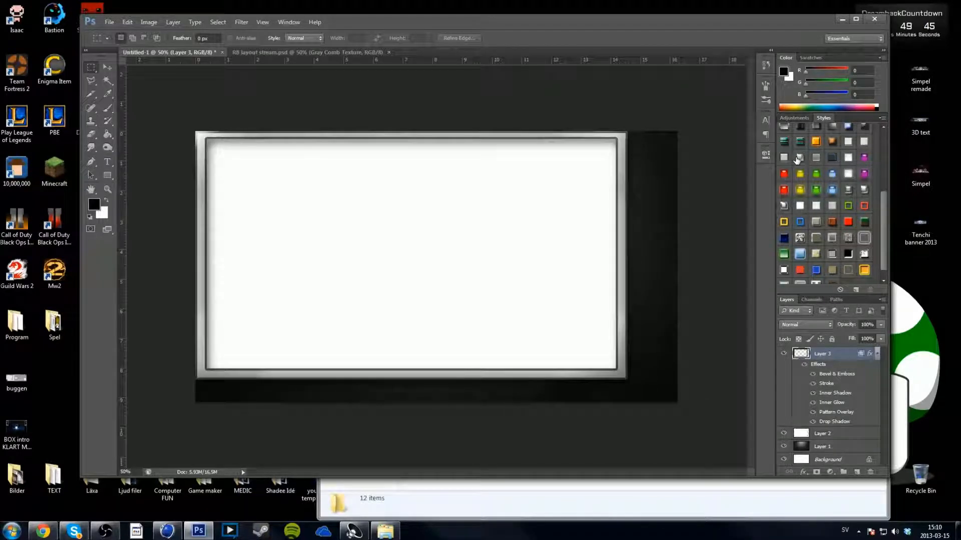
pyautogui.click(802, 475)
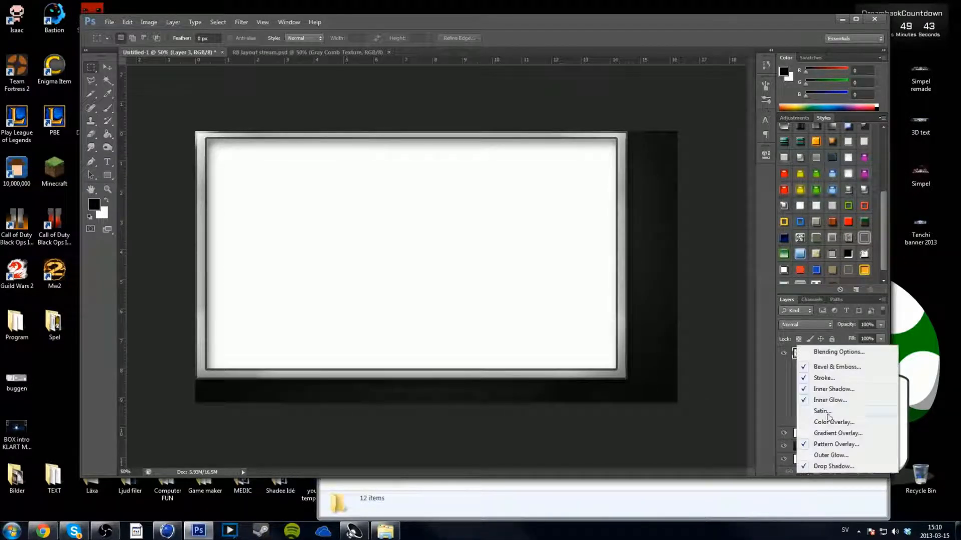
pyautogui.click(826, 387)
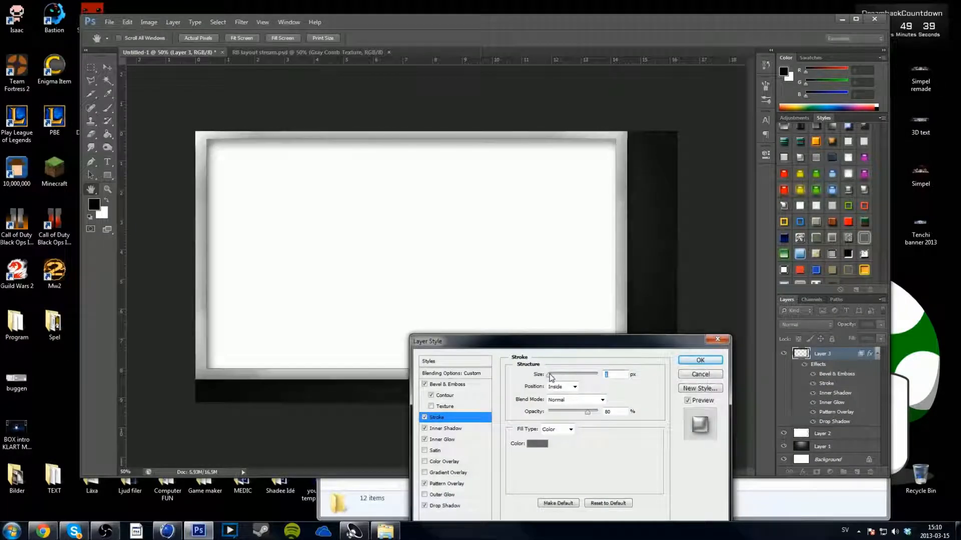
pyautogui.click(685, 361)
# Step: Trim the thin strip of Layer 3 off the frame's right edge and check the frame by toggling the layer's visibility
pyautogui.press('m')
pyautogui.moveTo(646, 400); pyautogui.dragTo(626, 132)
pyautogui.press('Delete')
pyautogui.hotkey('ctrl', 'd')
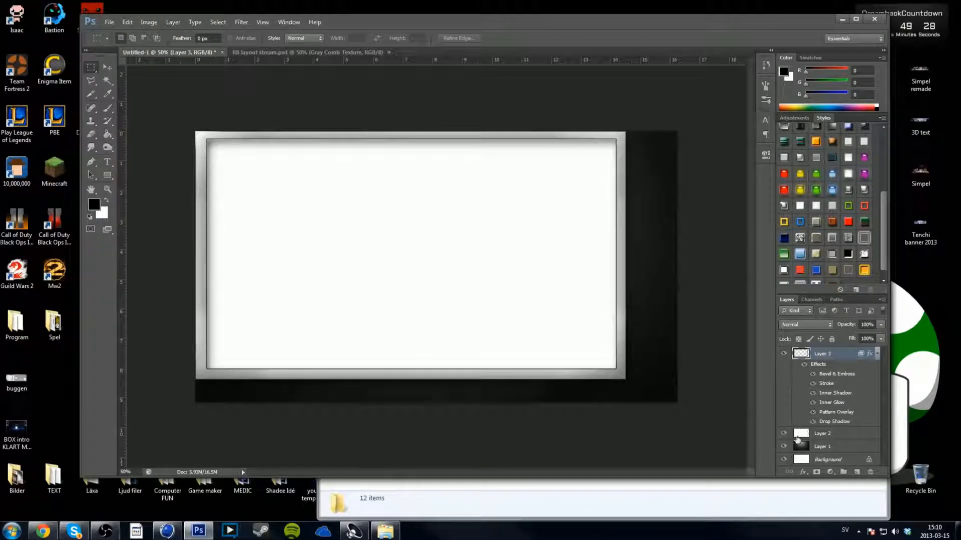
pyautogui.click(784, 353)
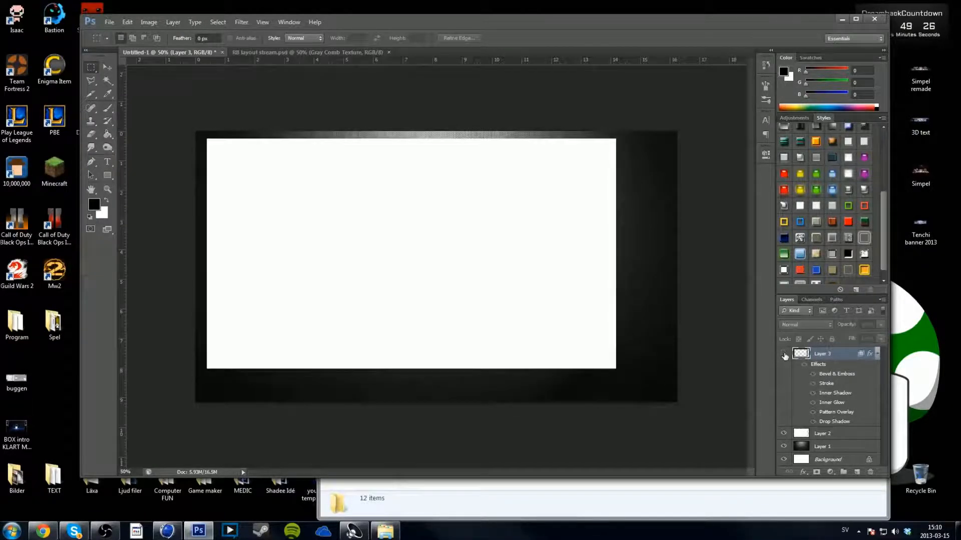
pyautogui.click(784, 354)
# Step: Delete the area inside the frame from both Layer 1 and Layer 2, clear the selection and hide the Background layer
pyautogui.click(822, 446)
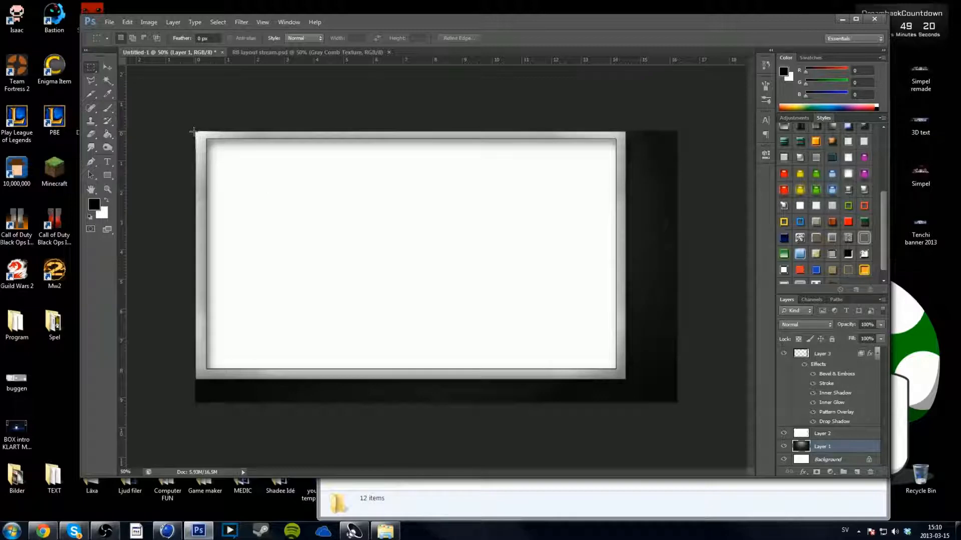
pyautogui.moveTo(204, 136); pyautogui.dragTo(619, 373)
pyautogui.press('Delete')
pyautogui.click(820, 434)
pyautogui.press('Delete')
pyautogui.hotkey('ctrl', 'd')
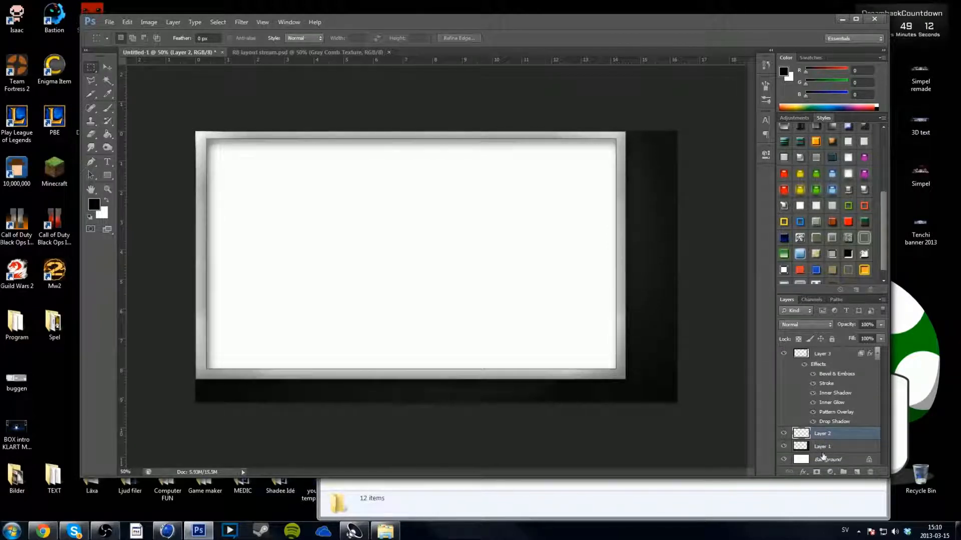
pyautogui.click(783, 460)
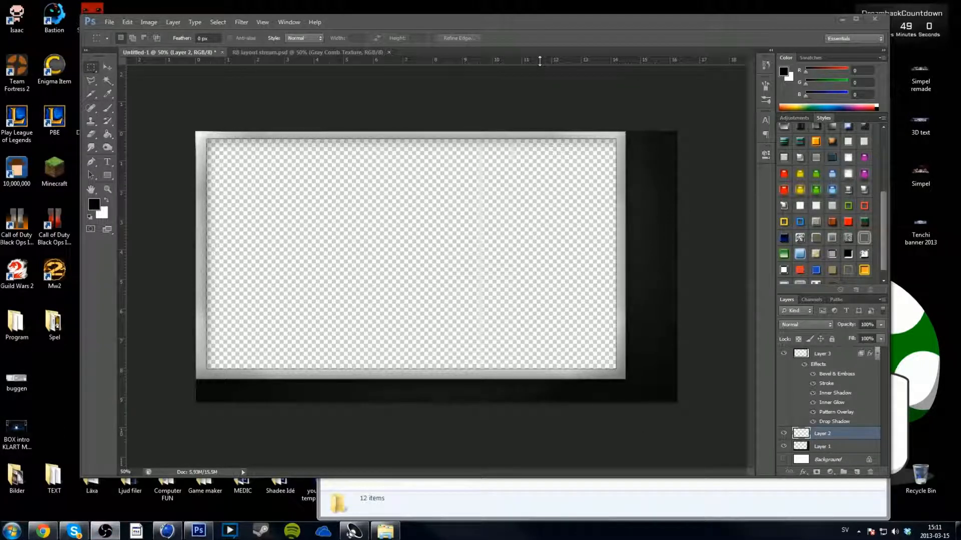
# Step: Switch to Open Broadcaster Software and preview the layout with the RB layout stream, stream screen and webb cam sources on and Full screen off
pyautogui.moveTo(1, 80); pyautogui.dragTo(377, 69)
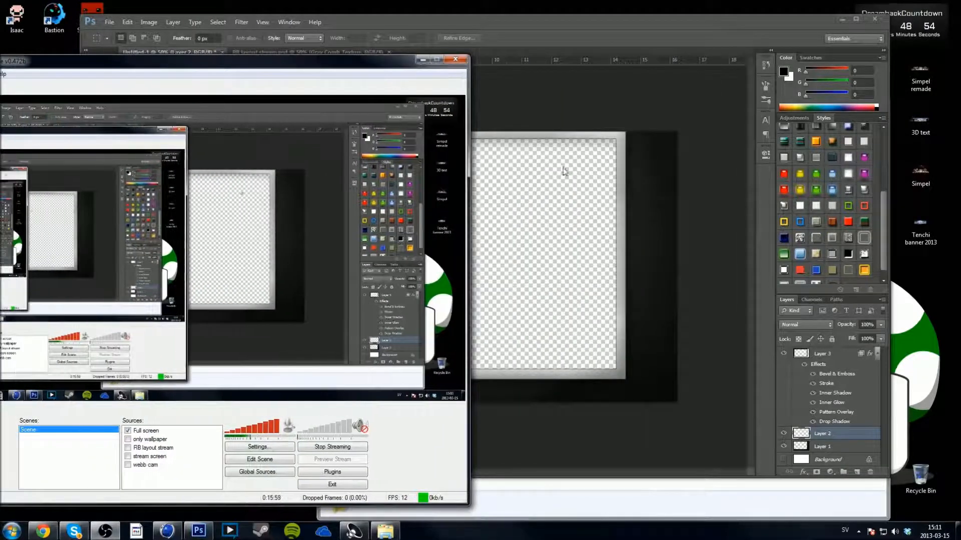
pyautogui.click(128, 448)
pyautogui.click(129, 456)
pyautogui.click(128, 465)
pyautogui.click(128, 431)
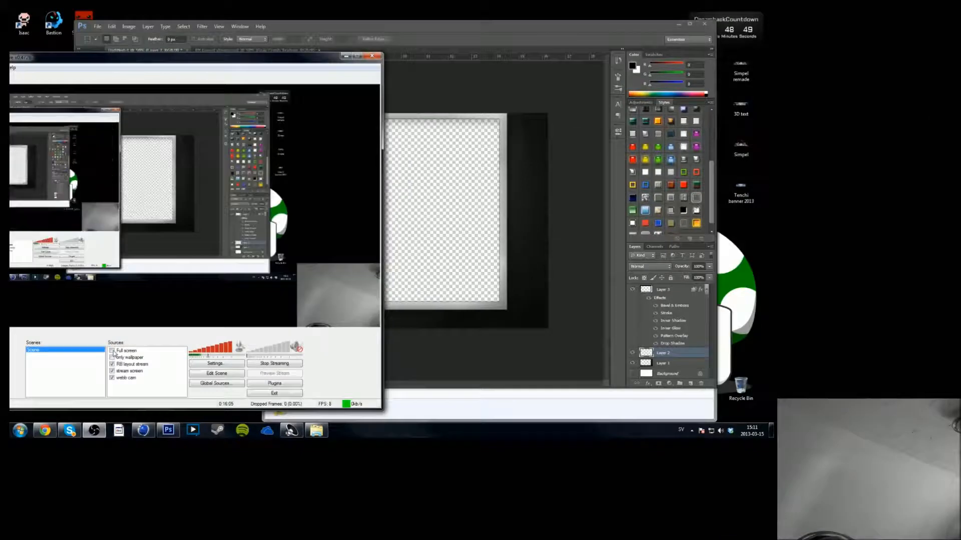
pyautogui.moveTo(223, 63); pyautogui.dragTo(9, 56)
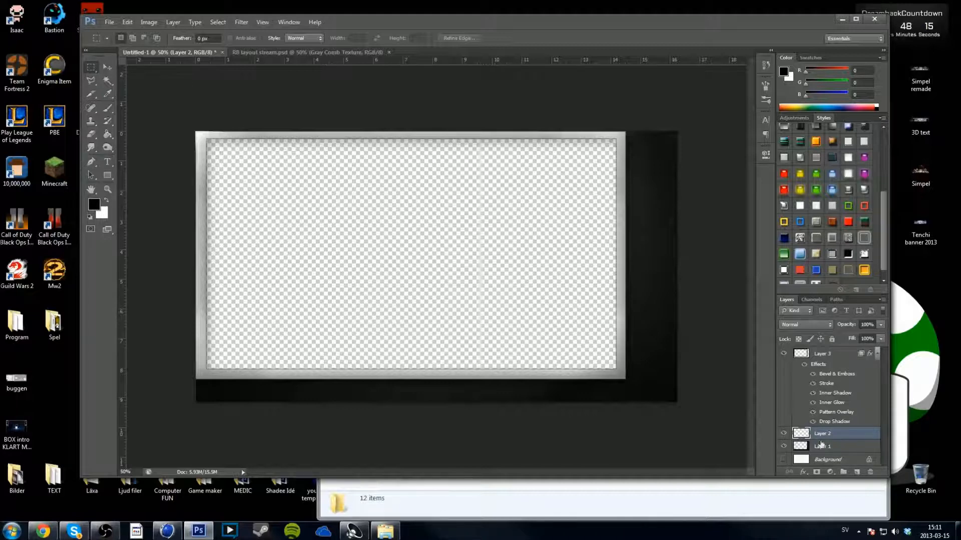
# Step: Add a black Color Overlay in Normal blend mode to the frame on Layer 3 and raise its opacity to about half
pyautogui.click(823, 355)
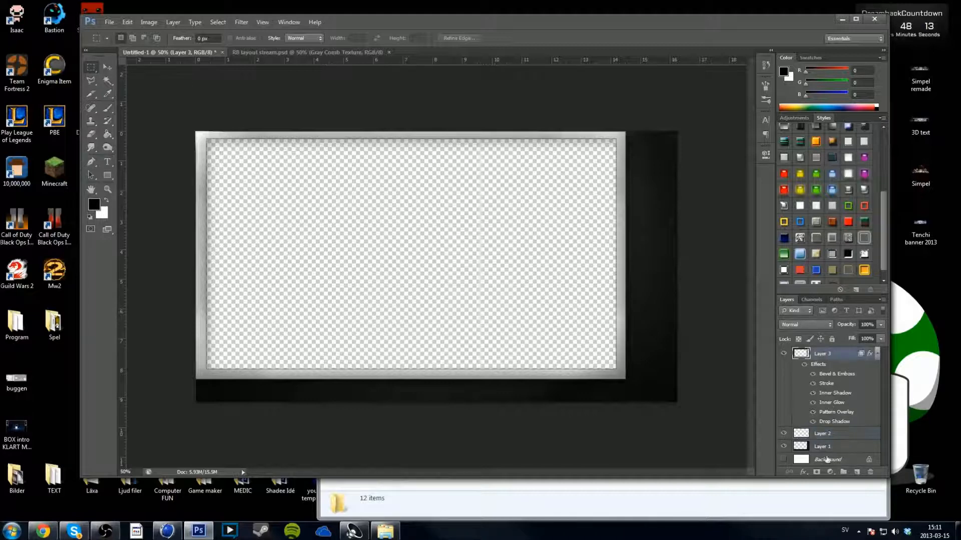
pyautogui.click(802, 472)
pyautogui.click(833, 419)
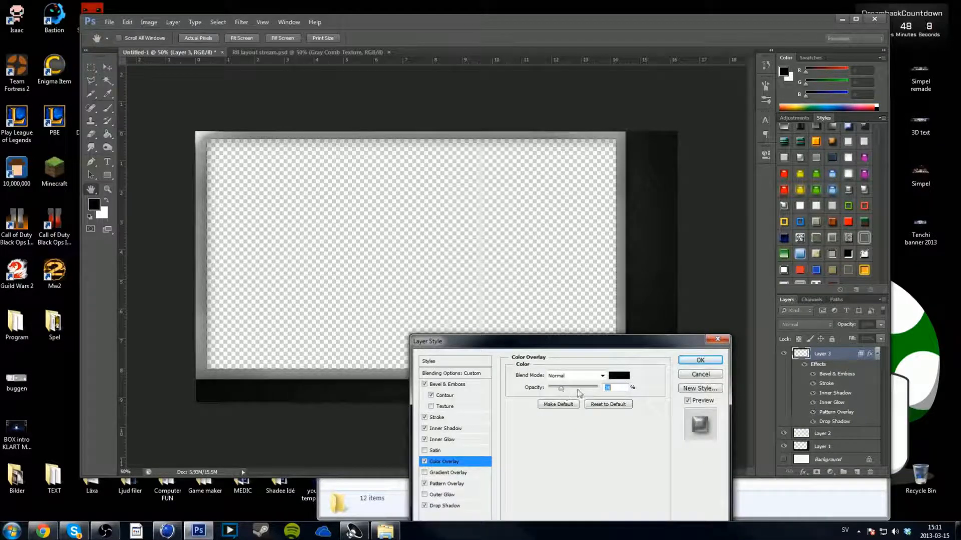
pyautogui.moveTo(561, 389); pyautogui.dragTo(574, 390)
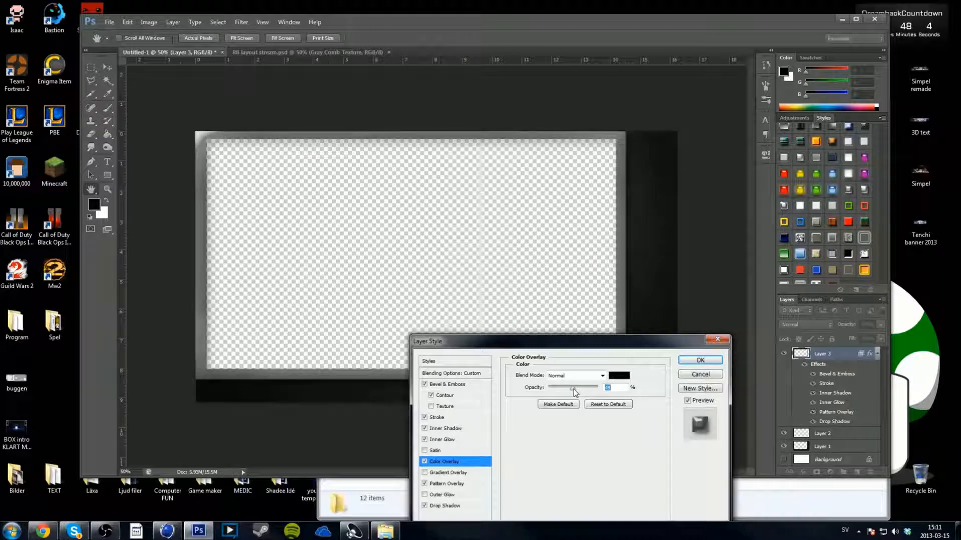
# Step: Reduce the frame's Bevel & Emboss depth to the minimum, lower the Color Overlay opacity to about a third and apply the style
pyautogui.click(442, 385)
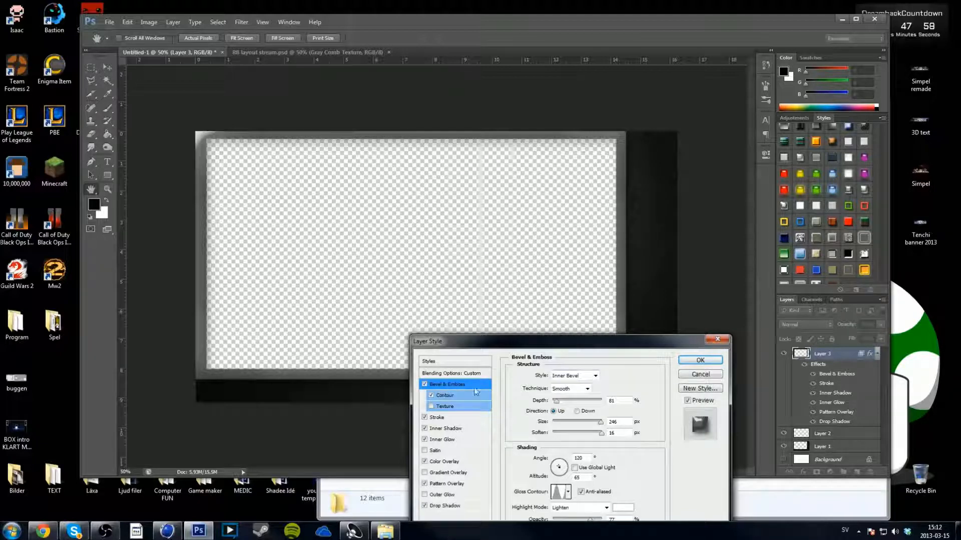
pyautogui.moveTo(555, 402); pyautogui.dragTo(549, 400)
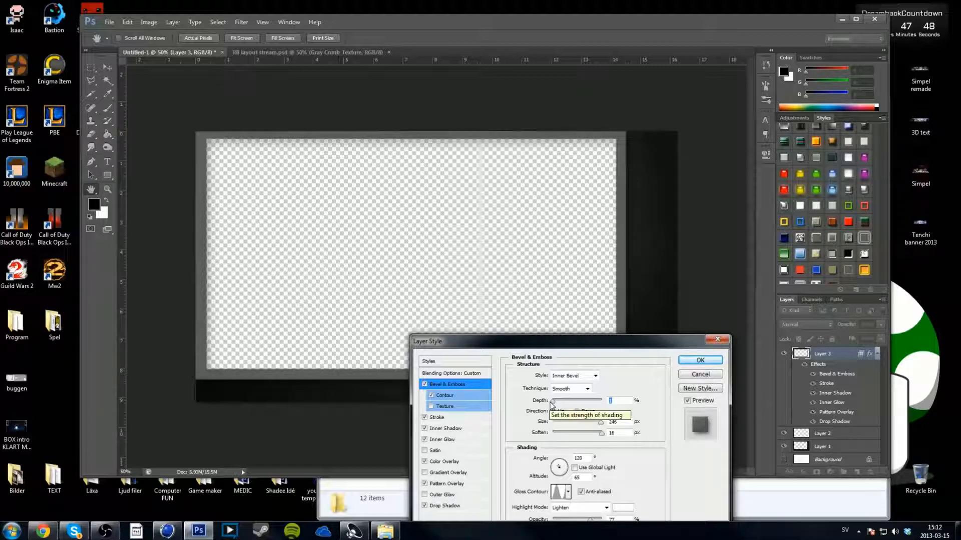
pyautogui.click(449, 462)
pyautogui.click(565, 387)
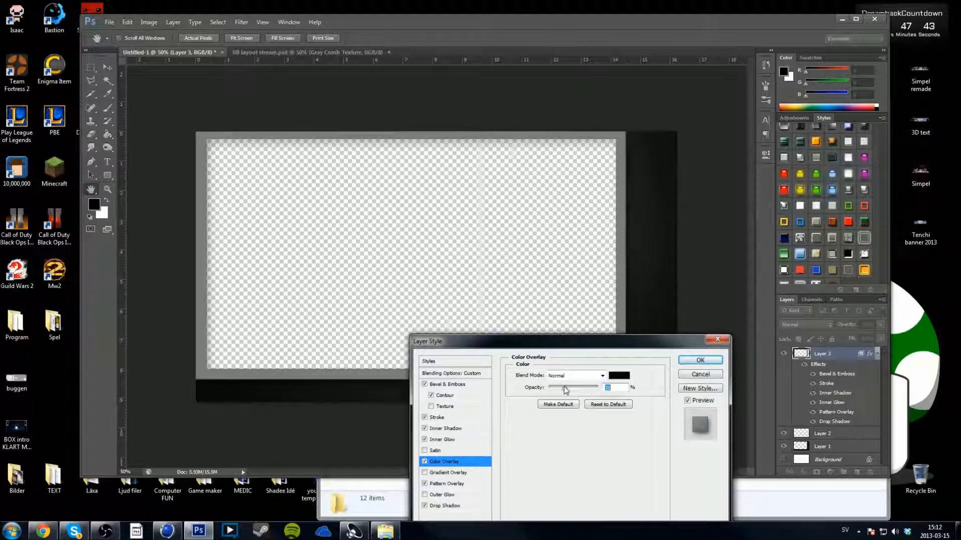
pyautogui.click(698, 360)
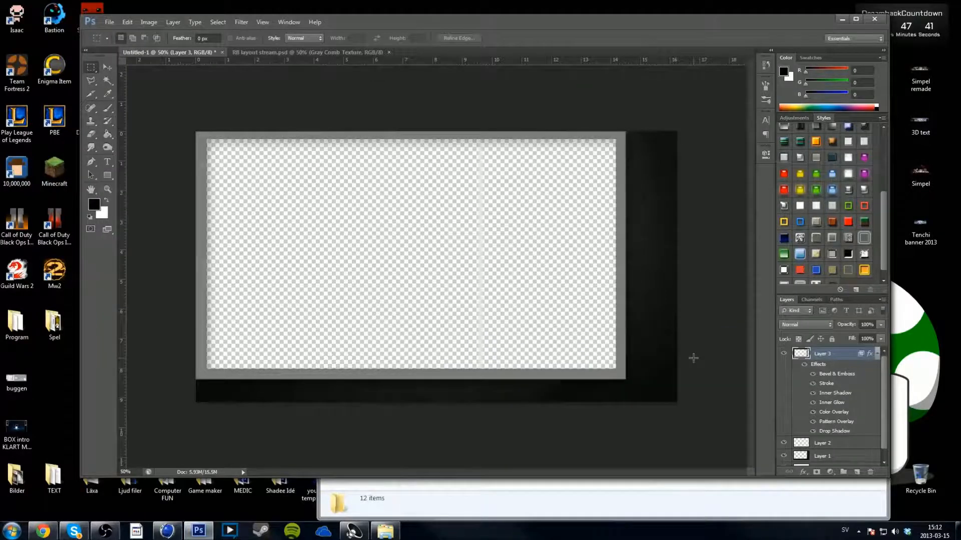
# Step: Place the Blue flare image from the Flare folder inside -LIGHTS onto the canvas as a new layer
pyautogui.click(466, 500)
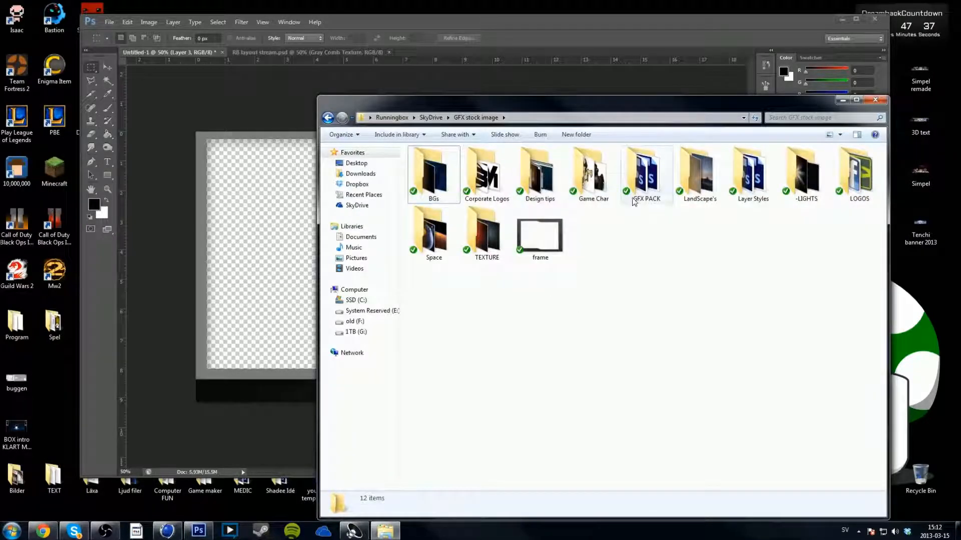
pyautogui.doubleClick(792, 198)
pyautogui.doubleClick(427, 180)
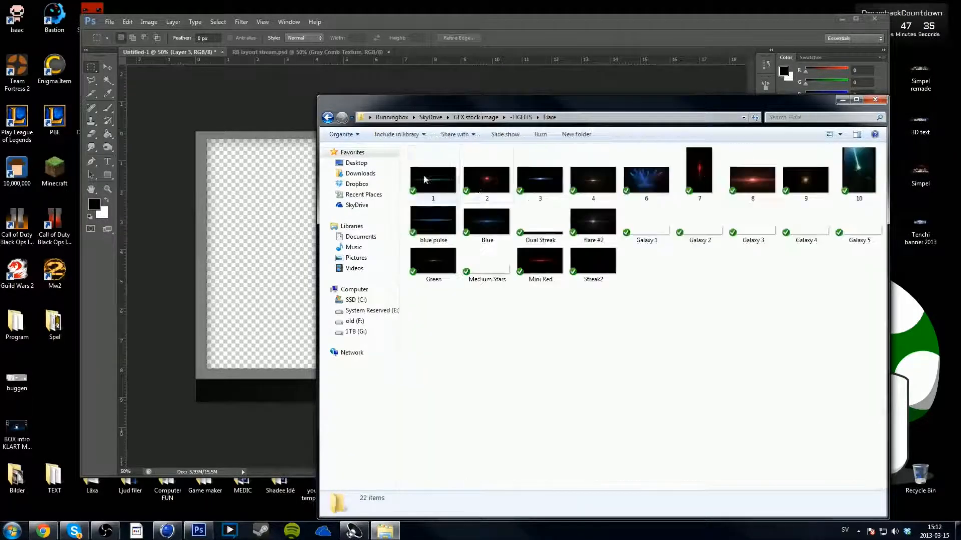
pyautogui.moveTo(488, 223); pyautogui.dragTo(443, 266)
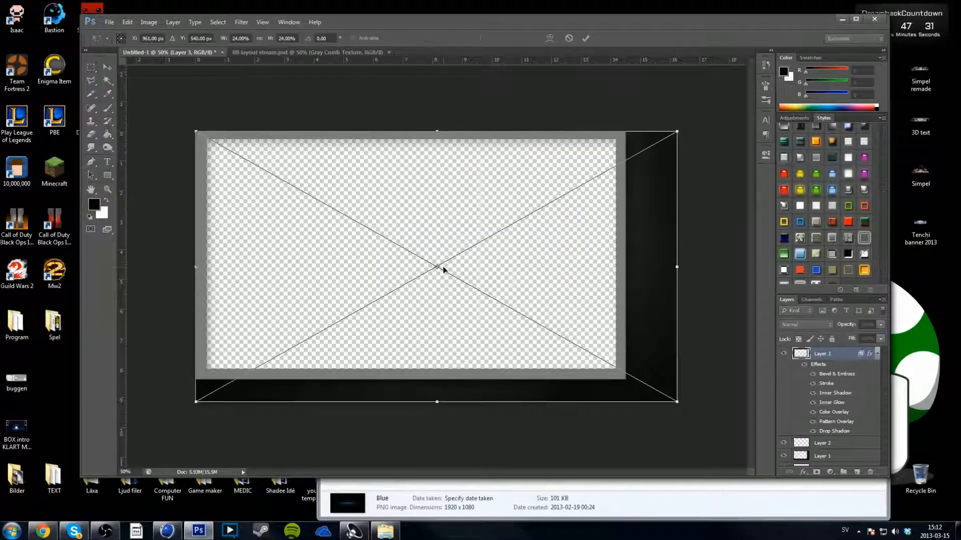
pyautogui.press('Return')
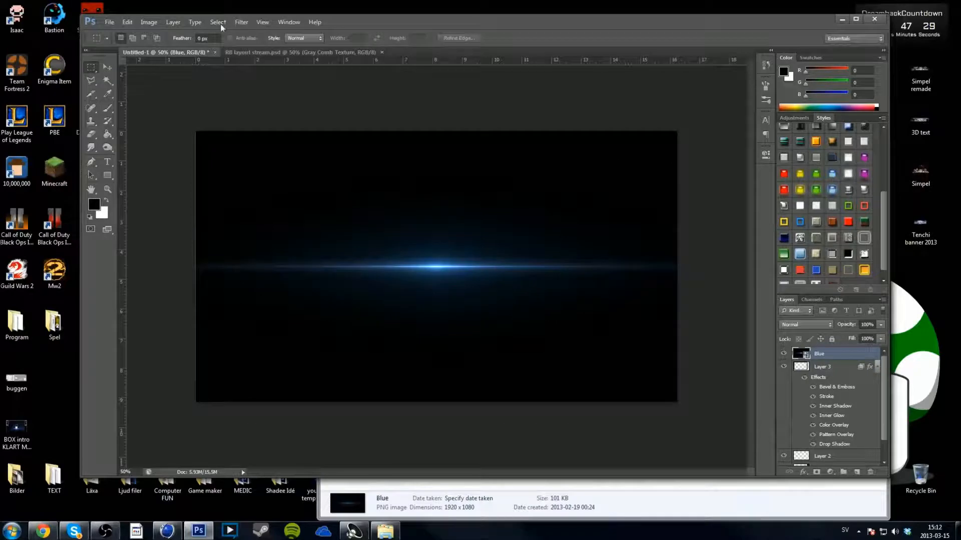
# Step: Rasterize the placed Blue flare layer so that it can be edited
pyautogui.click(218, 22)
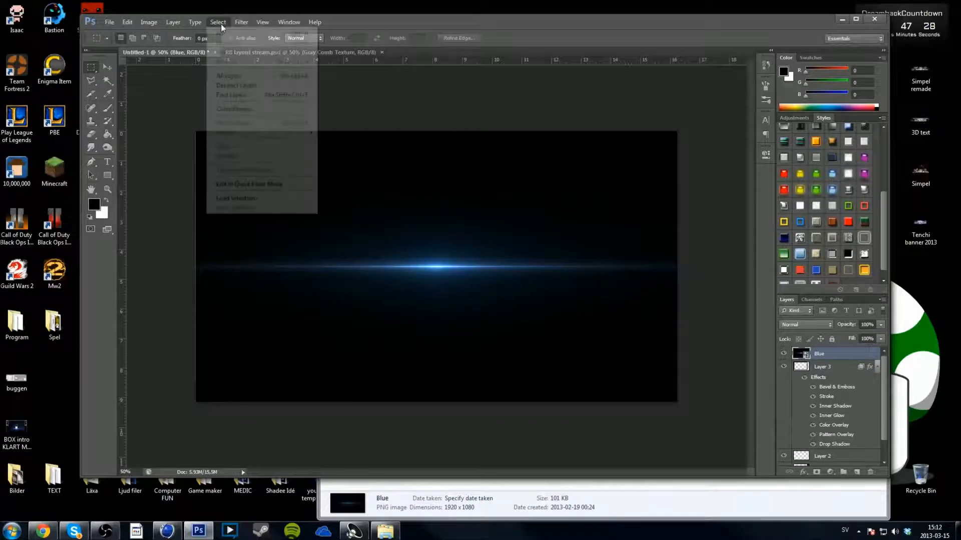
pyautogui.click(108, 107)
pyautogui.click(333, 149)
pyautogui.press('Return')
# Step: Select the flare's black surroundings by Color Range with Sampled Colors, fuzziness 200 and range 100%, and delete them
pyautogui.click(241, 22)
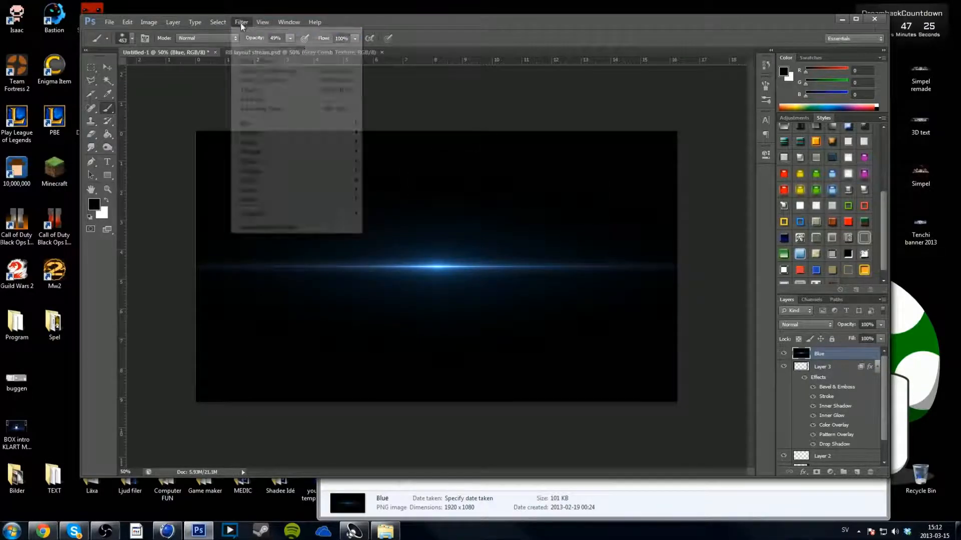
pyautogui.moveTo(219, 22)
pyautogui.click(234, 109)
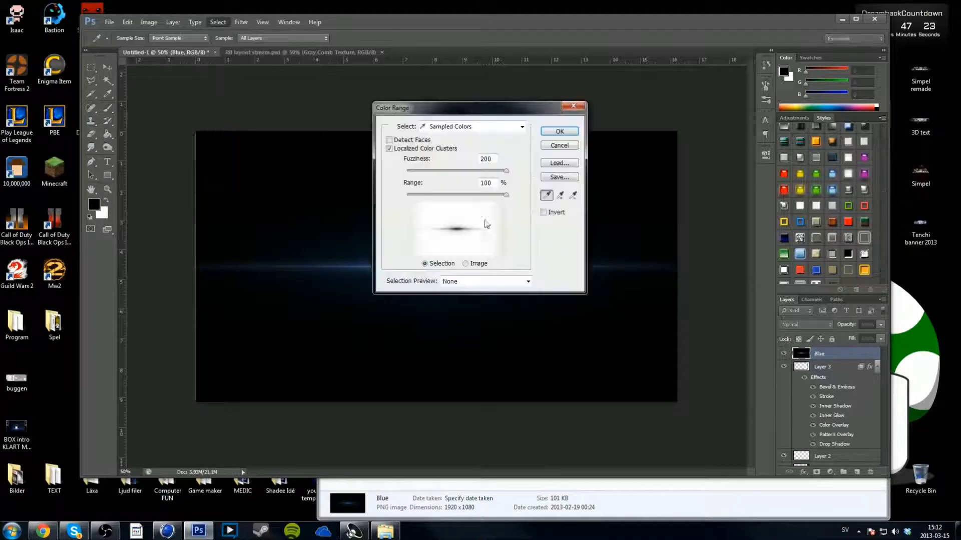
pyautogui.click(568, 134)
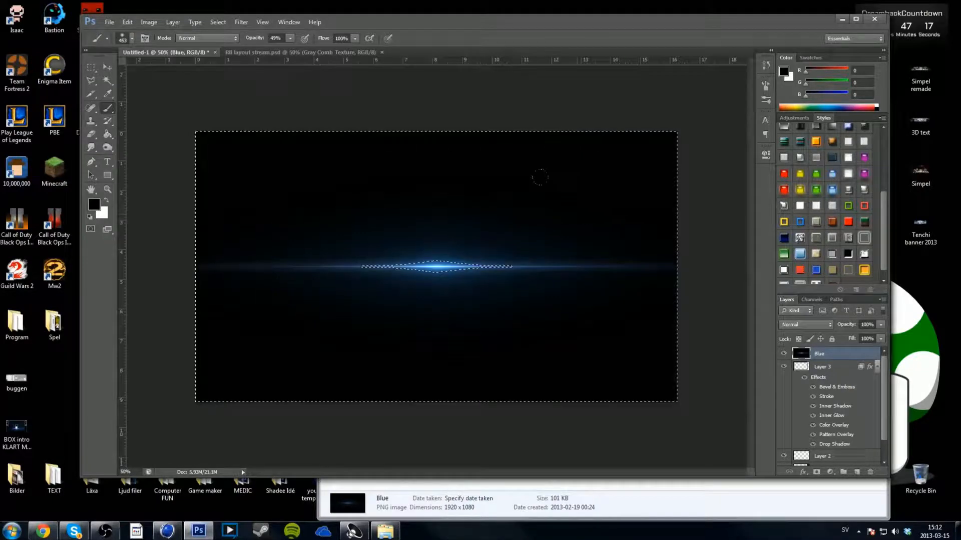
pyautogui.press('Delete')
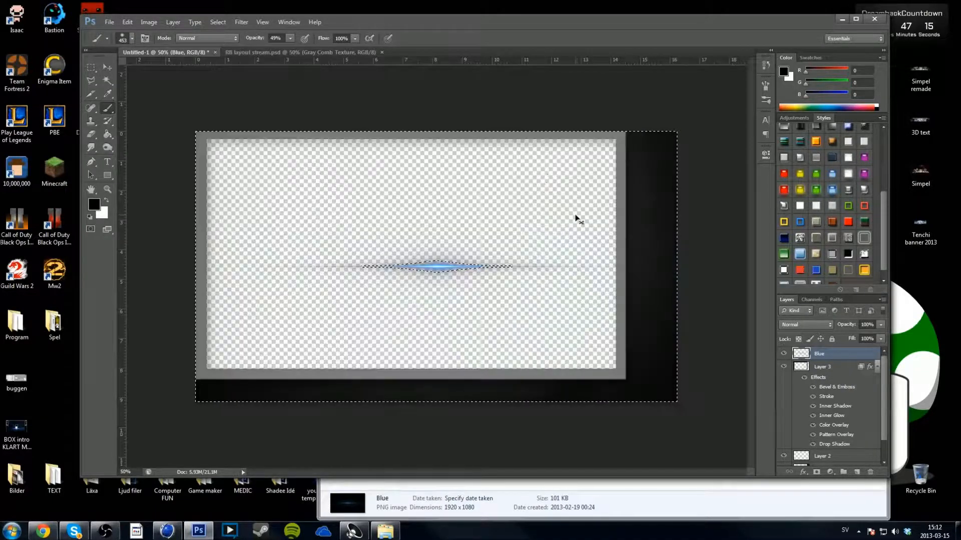
# Step: Move the Blue layer beneath Layer 3 in the layer stack and collapse Layer 3's effects list
pyautogui.hotkey('ctrl', 't')
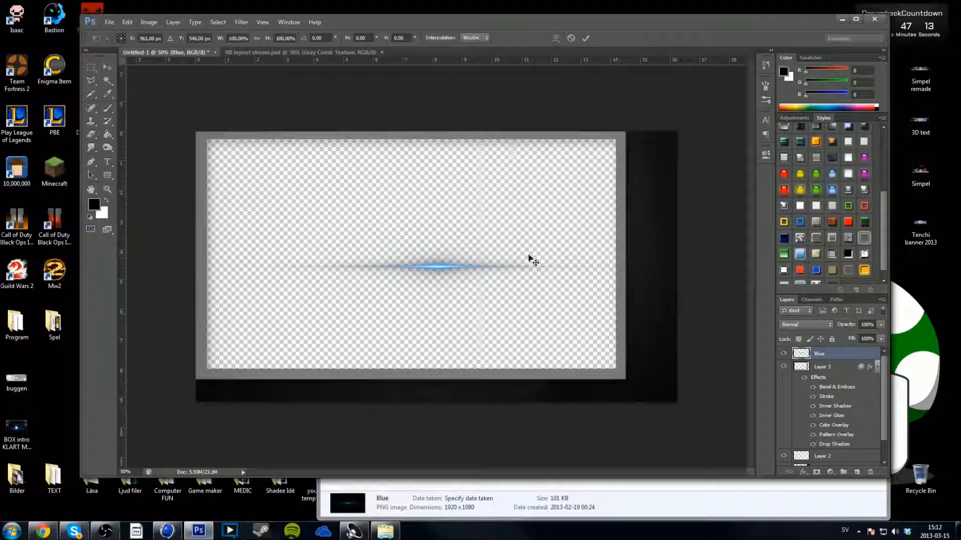
pyautogui.press('Return')
pyautogui.moveTo(836, 359); pyautogui.dragTo(834, 433)
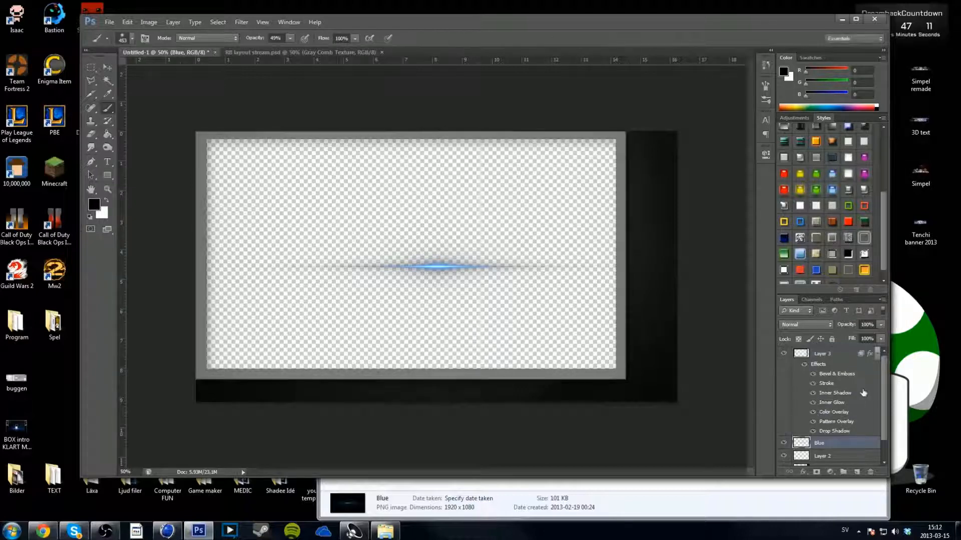
pyautogui.click(877, 354)
# Step: Position the blue flare centered on the frame's lower edge, move its layer above Layer 3 and activate the Eraser tool
pyautogui.hotkey('ctrl', 't')
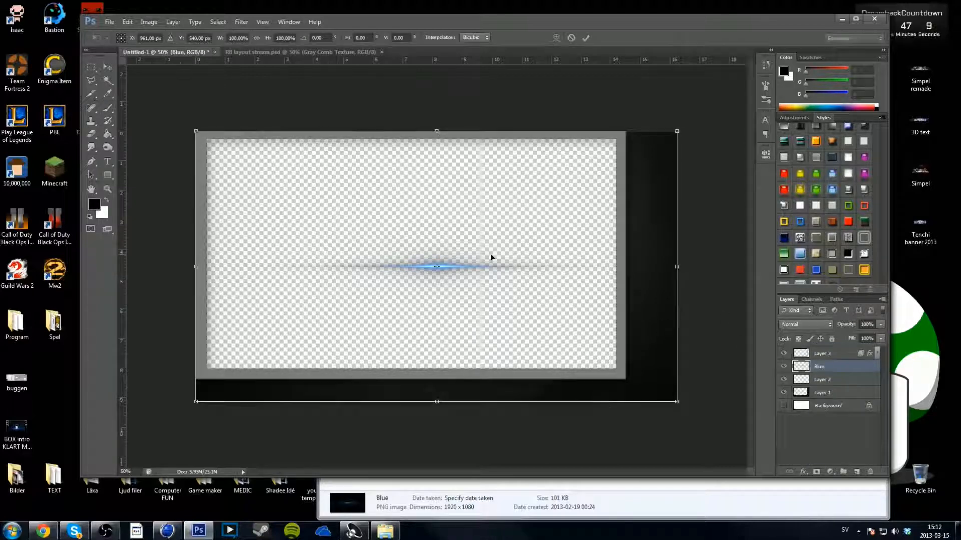
pyautogui.moveTo(585, 258); pyautogui.dragTo(457, 372)
pyautogui.press('Return')
pyautogui.moveTo(825, 365); pyautogui.dragTo(827, 354)
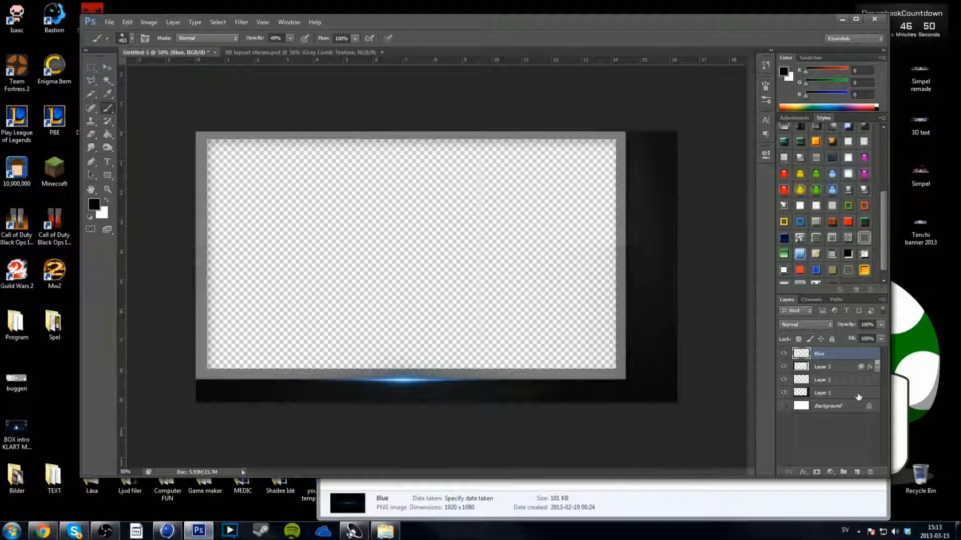
pyautogui.click(92, 134)
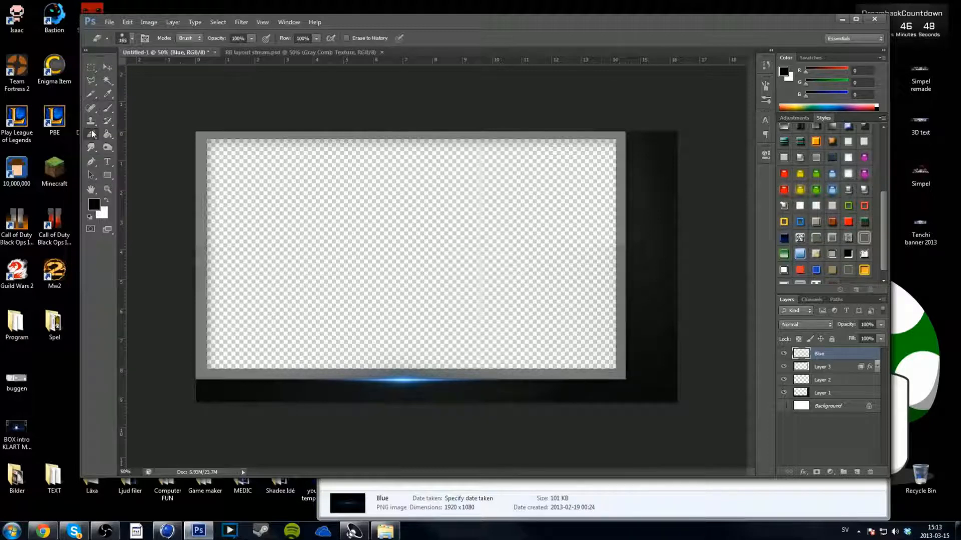
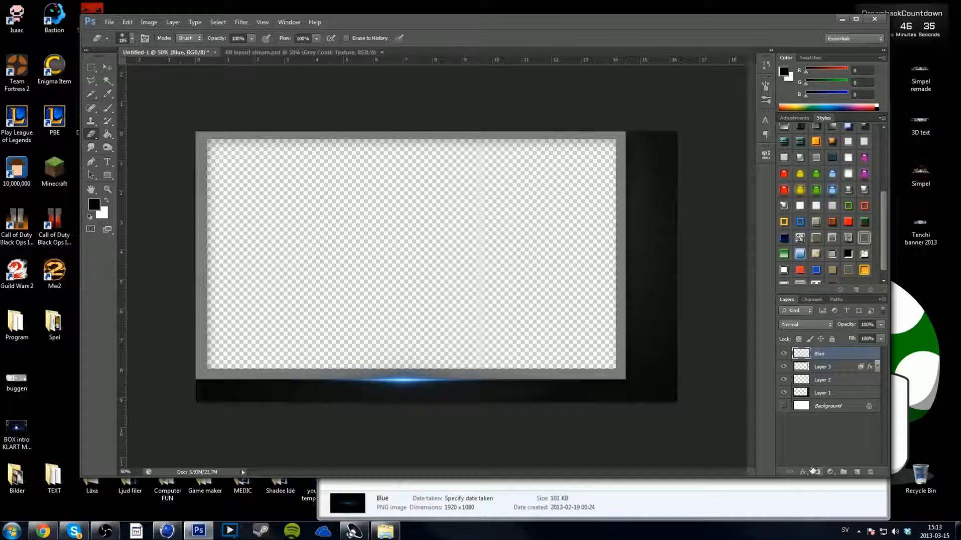
pyautogui.click(74, 531)
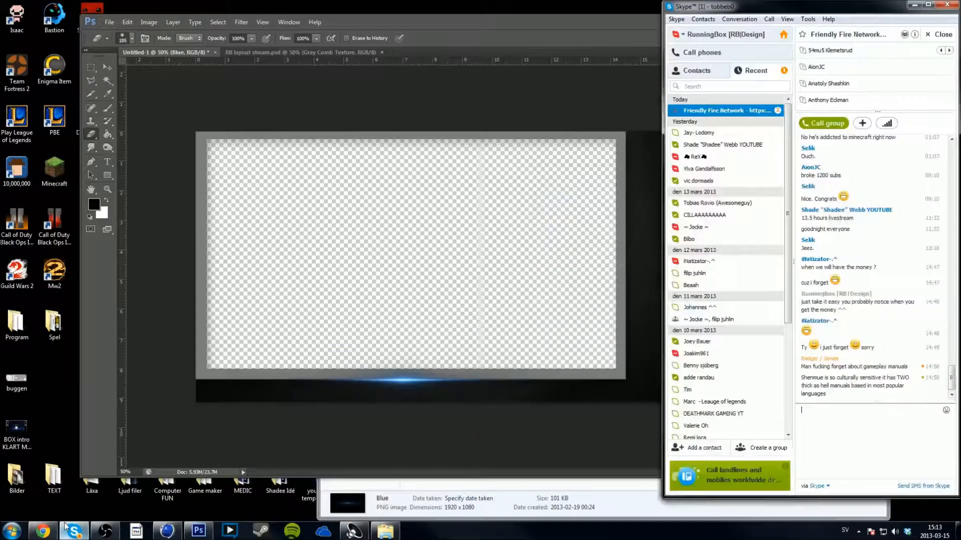
pyautogui.click(75, 531)
pyautogui.click(713, 505)
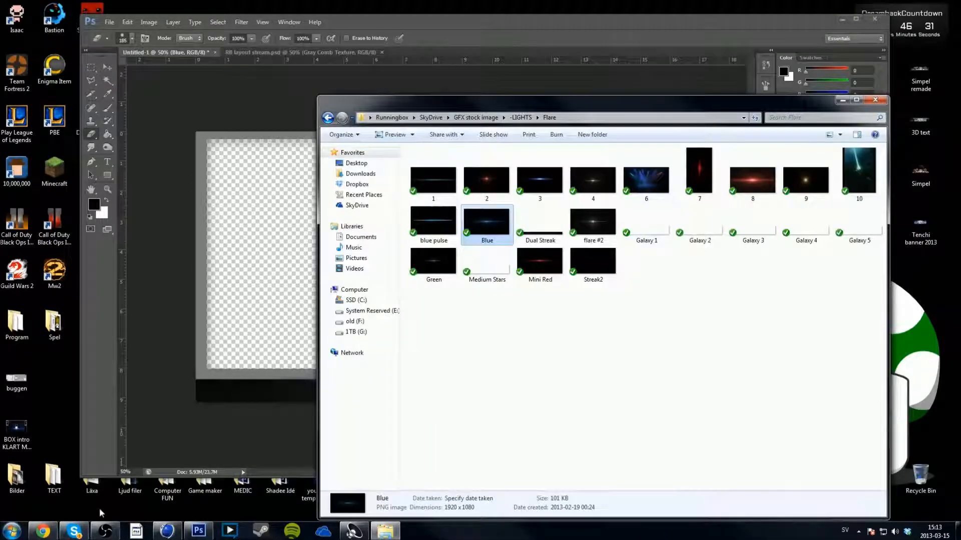
pyautogui.click(163, 532)
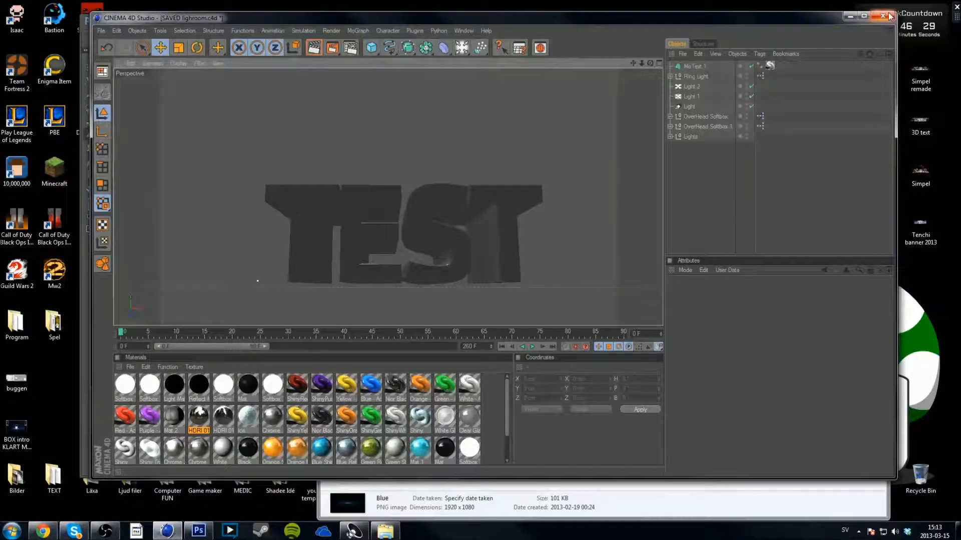
pyautogui.click(888, 16)
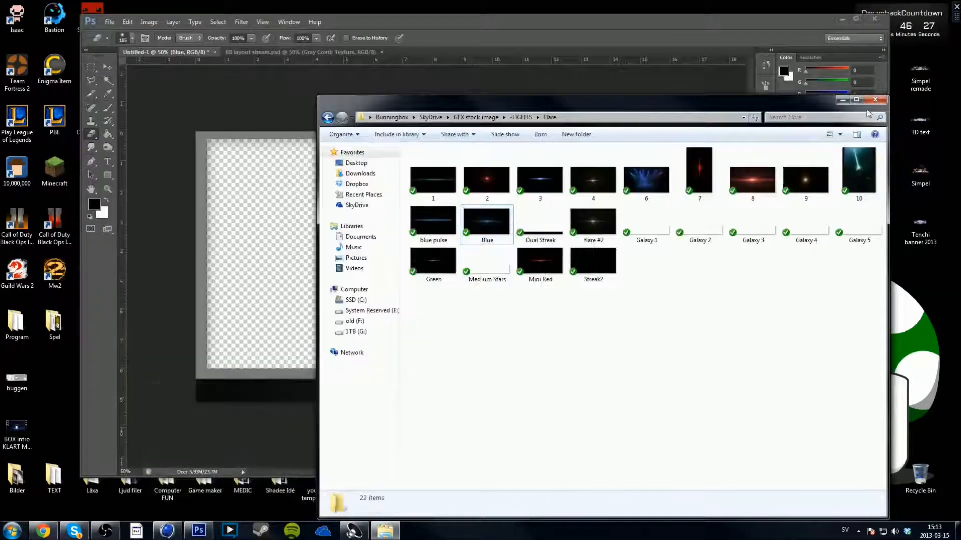
# Step: Close the flare image folder and place the FF - Logo without network image into the layout document
pyautogui.click(874, 103)
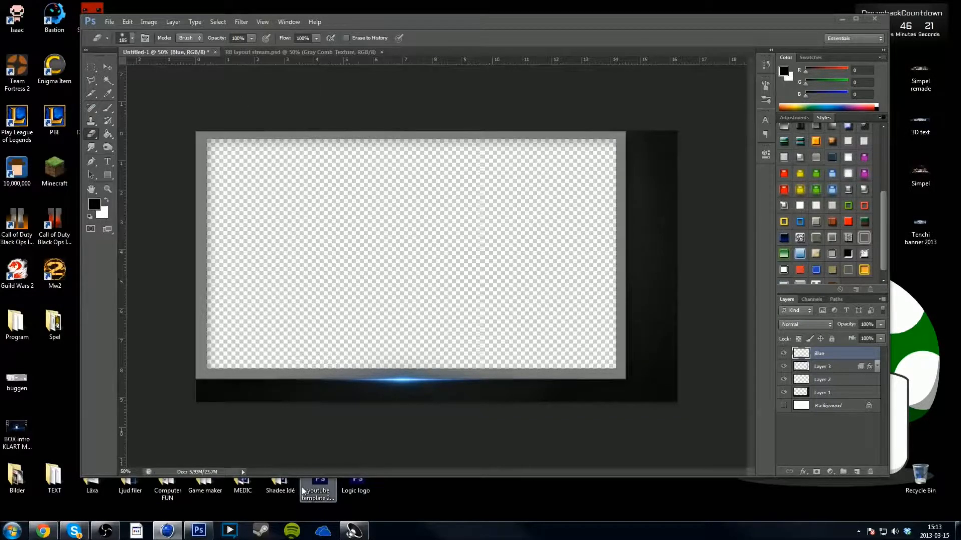
pyautogui.doubleClick(279, 485)
pyautogui.moveTo(646, 244); pyautogui.dragTo(277, 198)
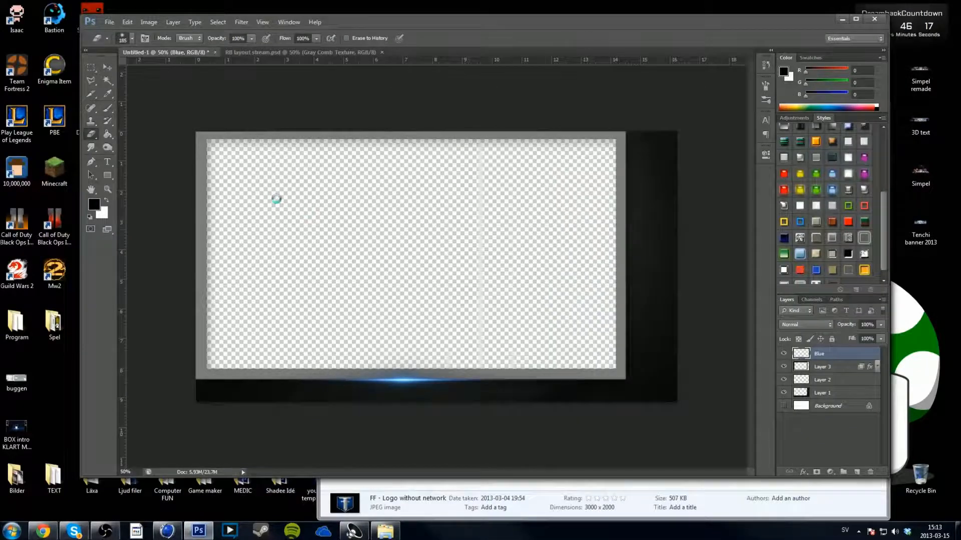
pyautogui.press('Return')
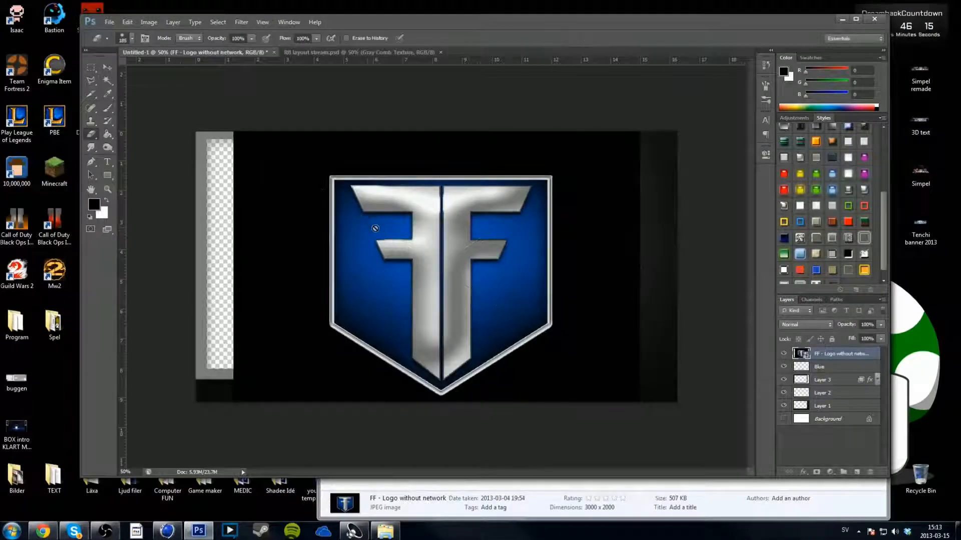
# Step: Rasterize the placed FF logo layer so that its pixels can be edited
pyautogui.click(108, 81)
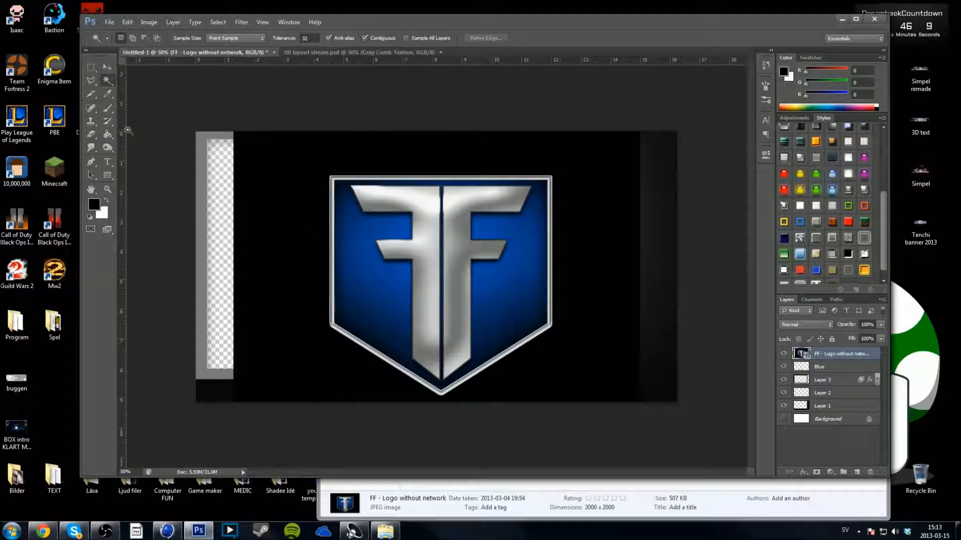
pyautogui.click(107, 108)
pyautogui.click(338, 169)
pyautogui.click(489, 208)
# Step: Select the black area around the logo's shield with the Magic Wand at tolerance 32, delete it and clear the selection
pyautogui.click(108, 81)
pyautogui.rightClick(108, 81)
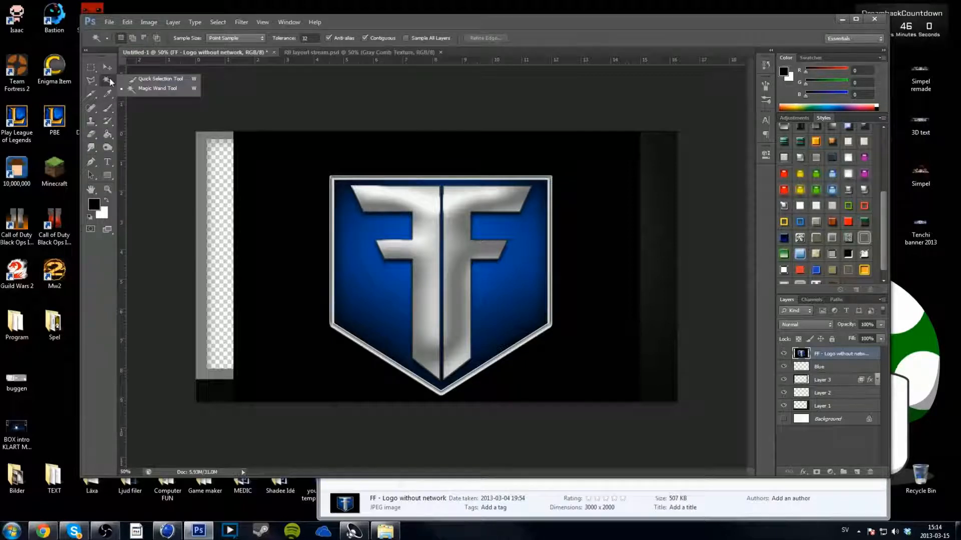
pyautogui.click(176, 93)
pyautogui.click(317, 160)
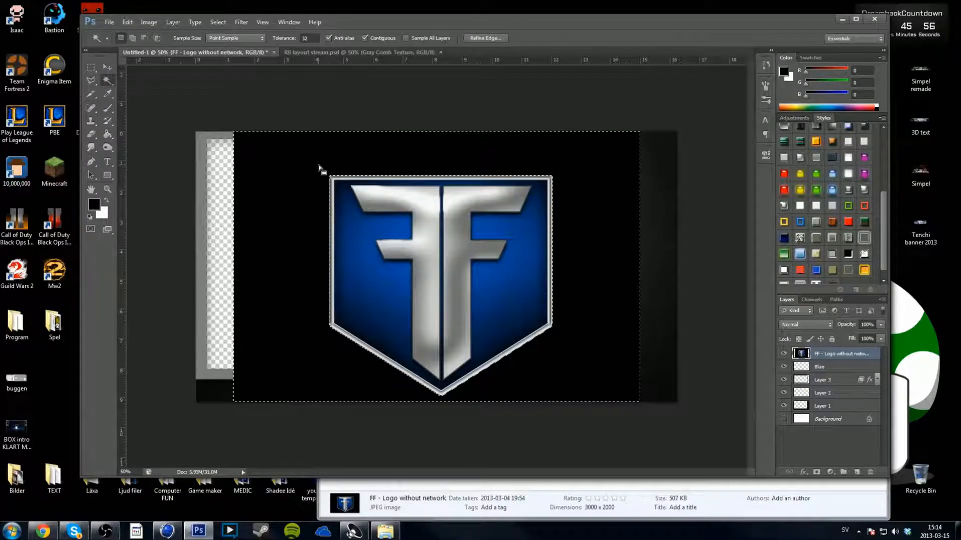
pyautogui.press('Delete')
pyautogui.hotkey('ctrl', 'd')
# Step: Scale the logo to about 29%, rotate it 15 degrees, place it in the canvas's lower-right corner and move its layer beneath Layer 3
pyautogui.hotkey('ctrl', 't')
pyautogui.moveTo(436, 252); pyautogui.dragTo(378, 221)
pyautogui.press('Return')
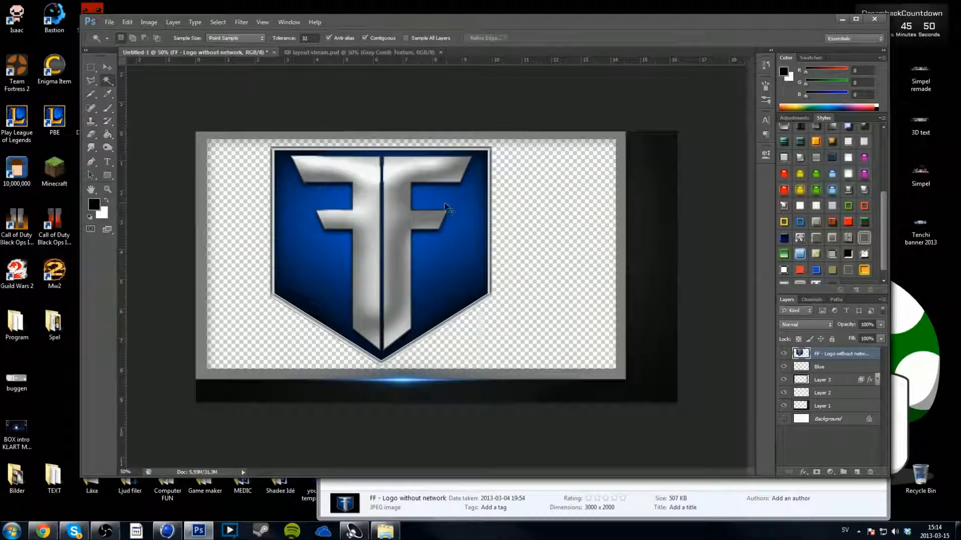
pyautogui.hotkey('ctrl', 't')
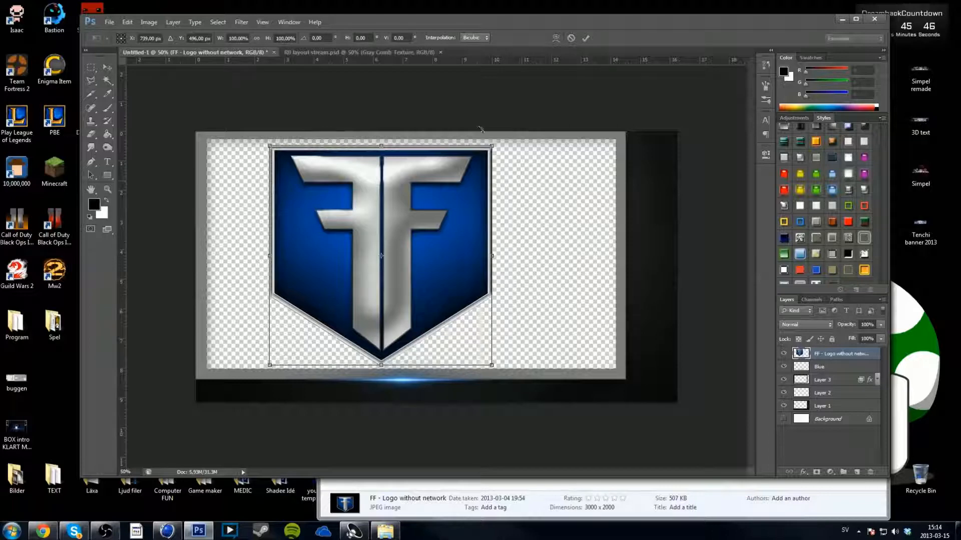
pyautogui.moveTo(493, 147); pyautogui.dragTo(648, 328)
pyautogui.moveTo(714, 322); pyautogui.dragTo(719, 345)
pyautogui.moveTo(575, 327); pyautogui.dragTo(595, 330)
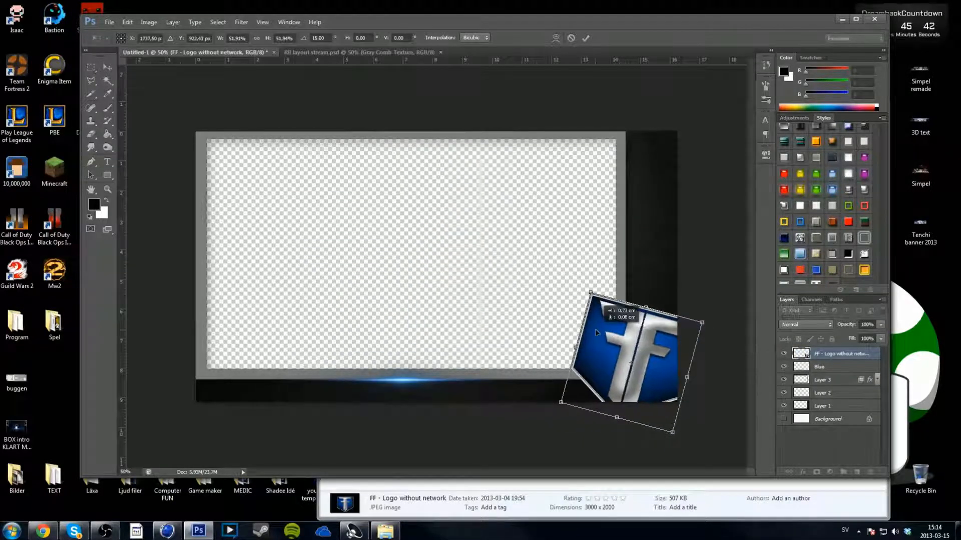
pyautogui.moveTo(702, 323); pyautogui.dragTo(671, 365)
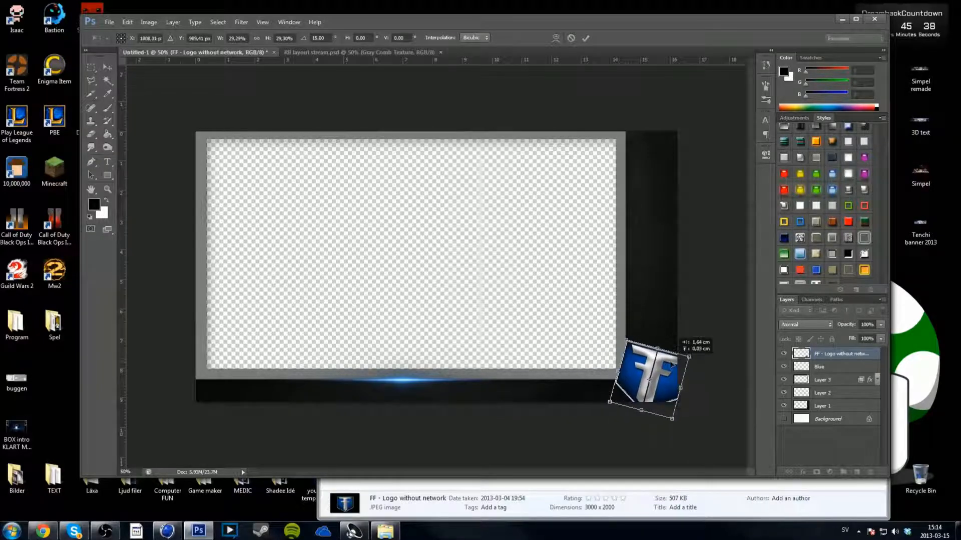
pyautogui.press('Return')
pyautogui.moveTo(851, 357); pyautogui.dragTo(839, 387)
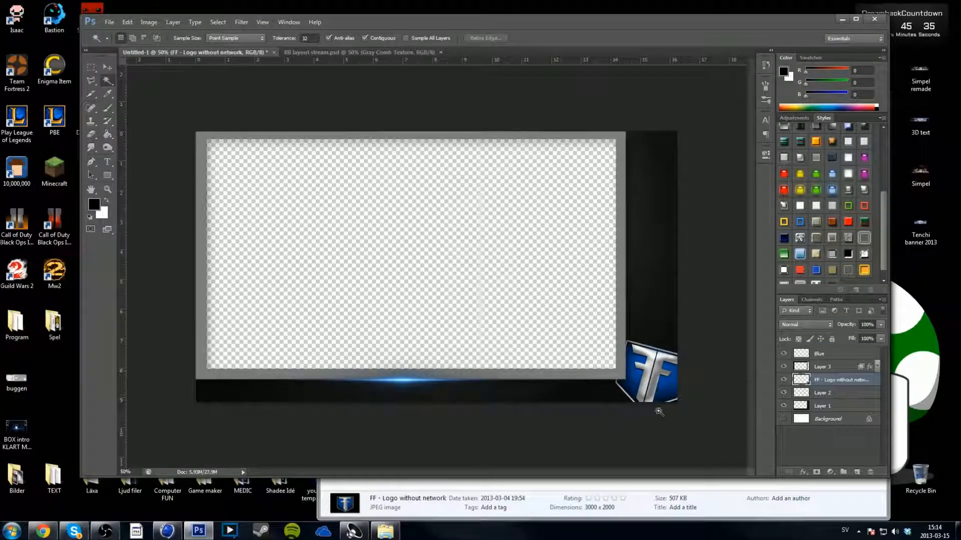
# Step: Strengthen Layer 3's drop shadow by raising its opacity and setting the distance to 28 px and the size to 27 px
pyautogui.click(828, 368)
pyautogui.click(803, 472)
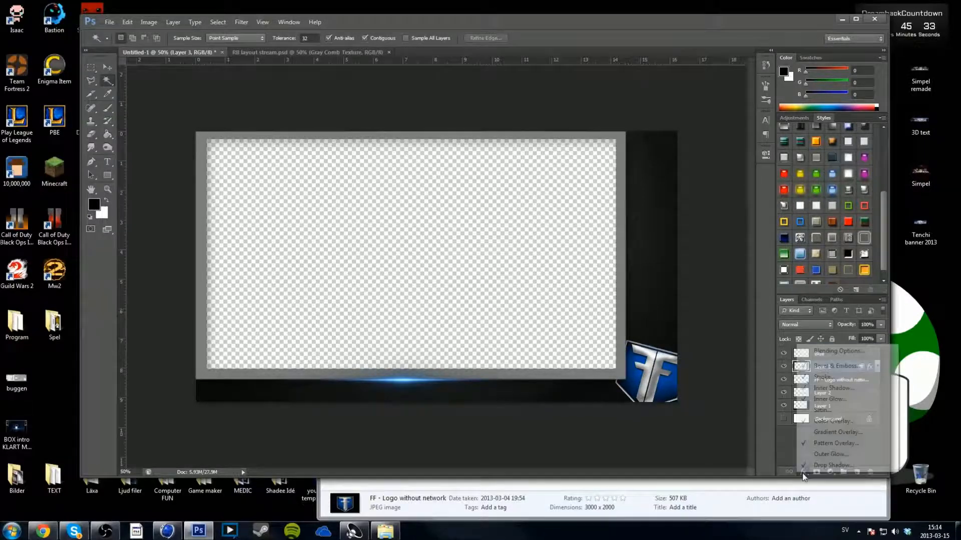
pyautogui.click(820, 467)
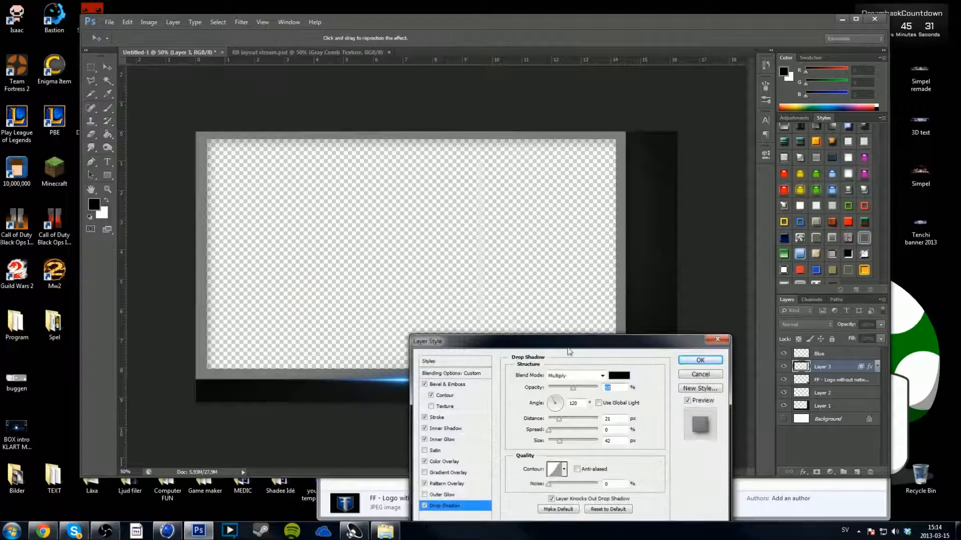
pyautogui.moveTo(568, 351); pyautogui.dragTo(340, 290)
pyautogui.click(329, 360)
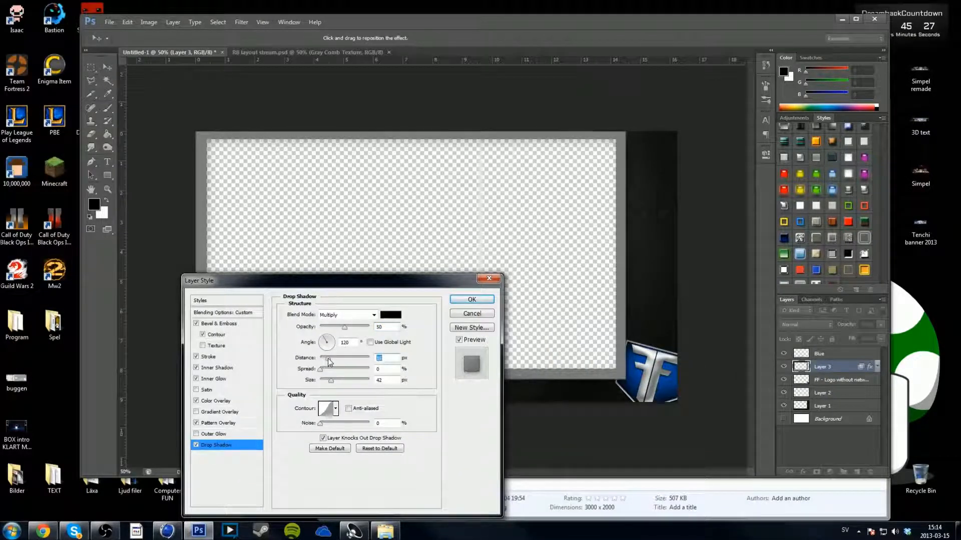
pyautogui.moveTo(329, 359); pyautogui.dragTo(328, 379)
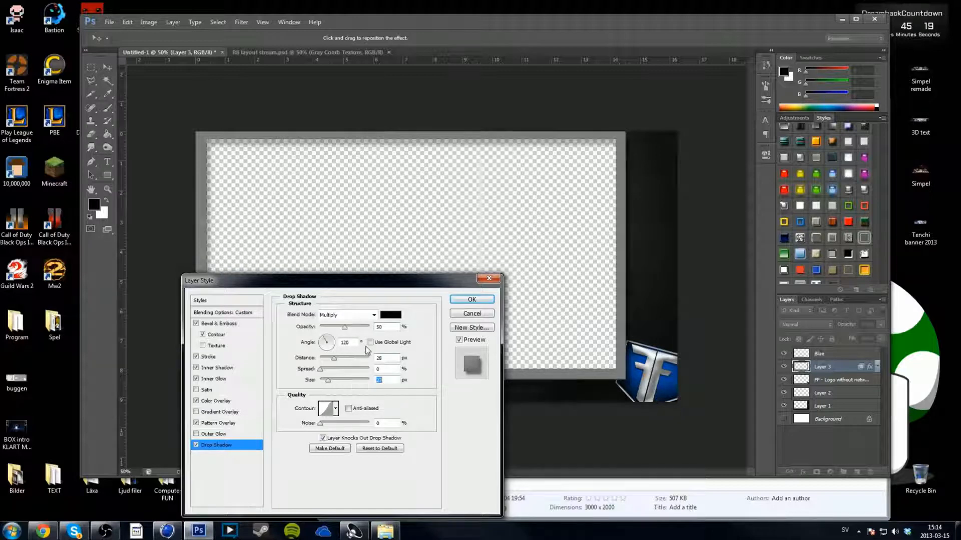
pyautogui.moveTo(345, 328); pyautogui.dragTo(358, 329)
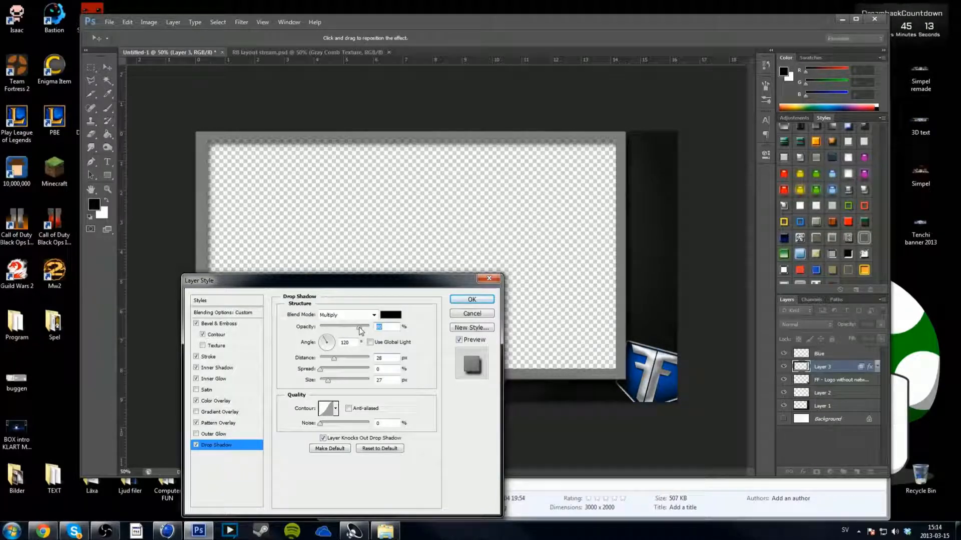
pyautogui.click(481, 300)
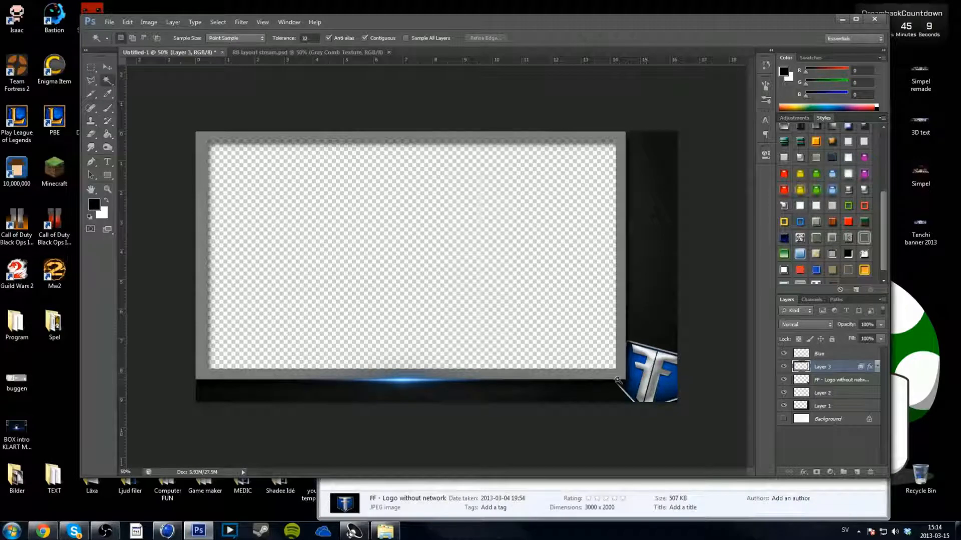
# Step: Create an empty layer, place it directly beneath Layer 3 and merge Layer 3 down into it
pyautogui.click(857, 472)
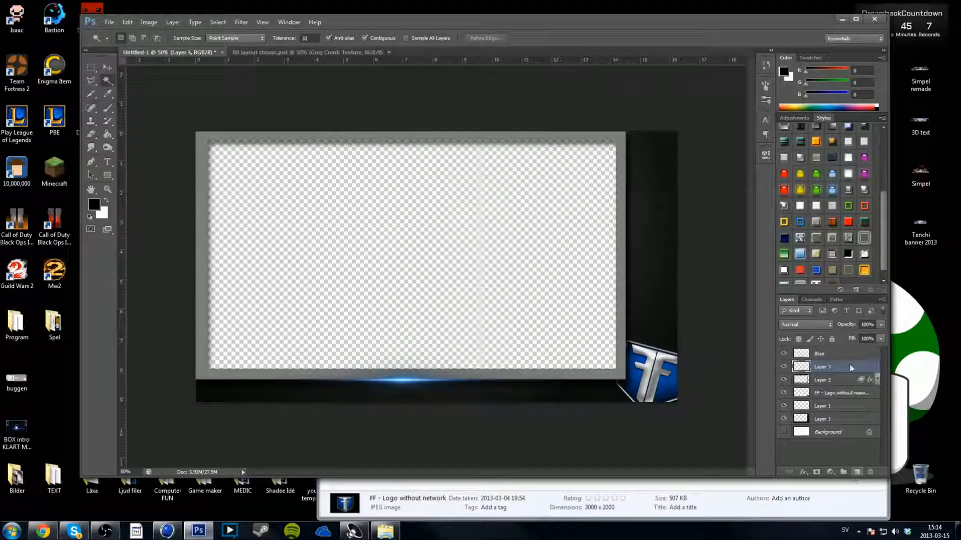
pyautogui.moveTo(846, 368); pyautogui.dragTo(843, 385)
pyautogui.rightClick(835, 367)
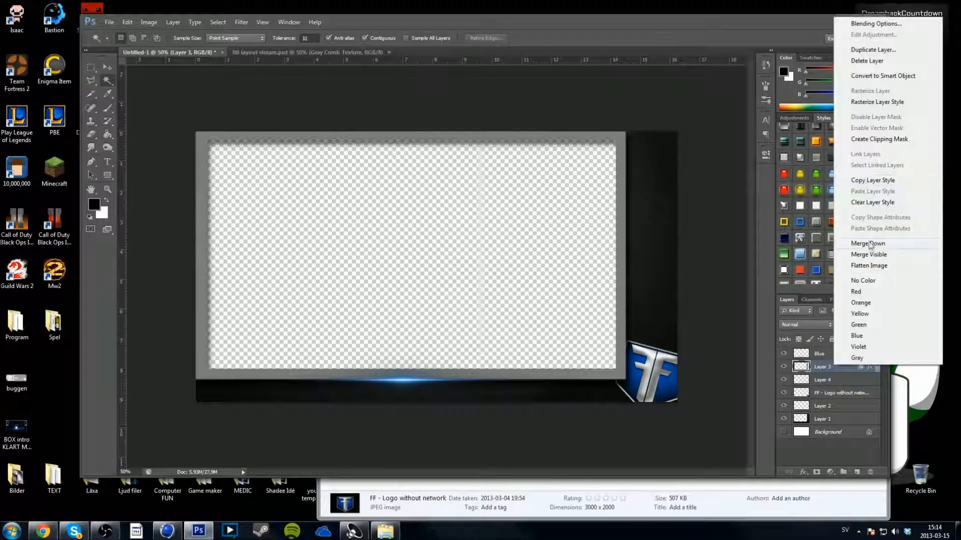
pyautogui.click(868, 244)
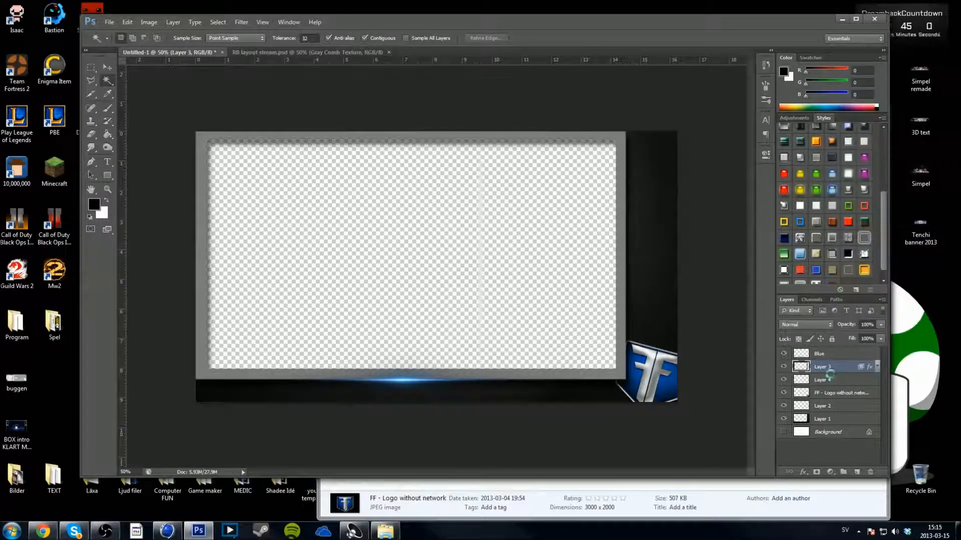
# Step: Select the shadow strip along the frame's inner left edge with the Rectangular Marquee and delete it from Layer 4
pyautogui.click(92, 68)
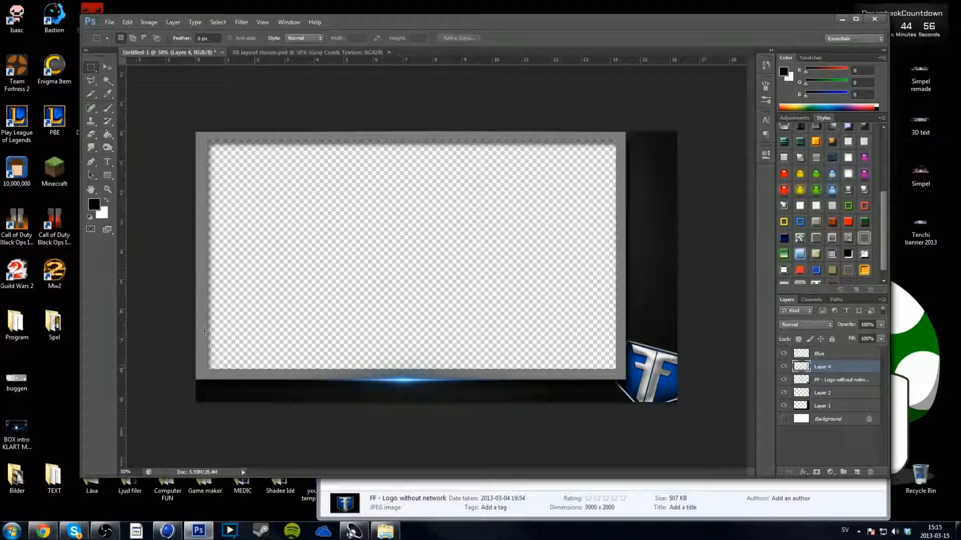
pyautogui.hotkey('ctrl', '1')
pyautogui.scroll(3, 358, 208)
pyautogui.moveTo(470, 474); pyautogui.dragTo(379, 457)
pyautogui.scroll(-4, 398, 397)
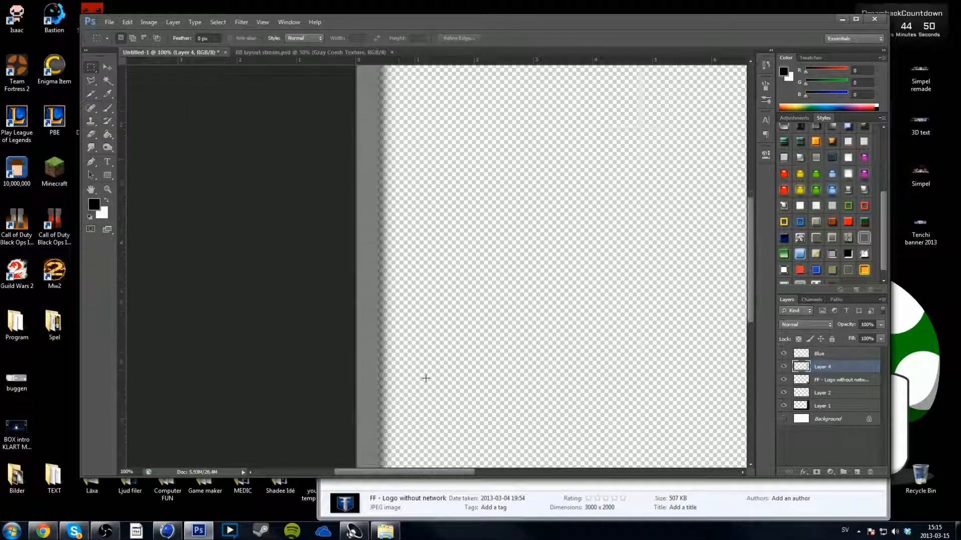
pyautogui.scroll(-3, 426, 378)
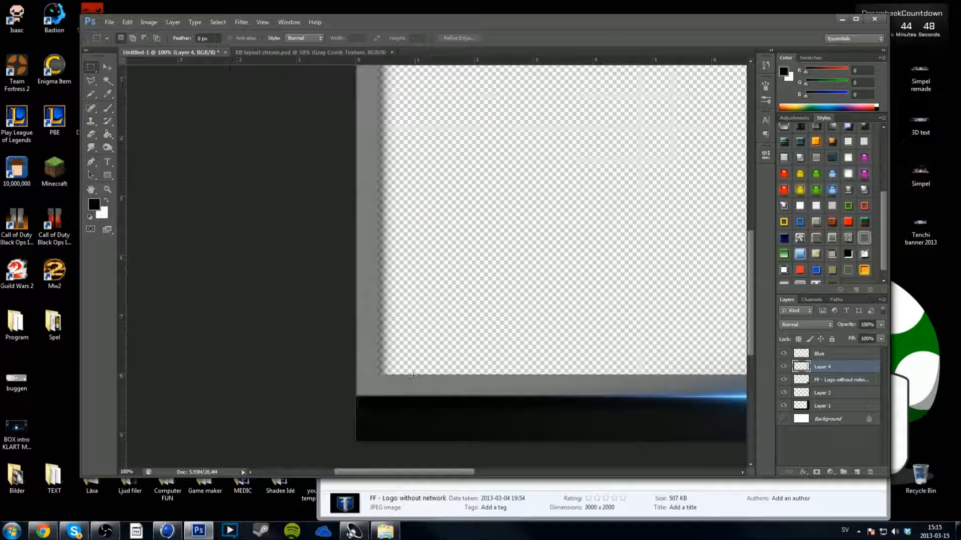
pyautogui.moveTo(413, 375); pyautogui.dragTo(378, 115)
pyautogui.press('Delete')
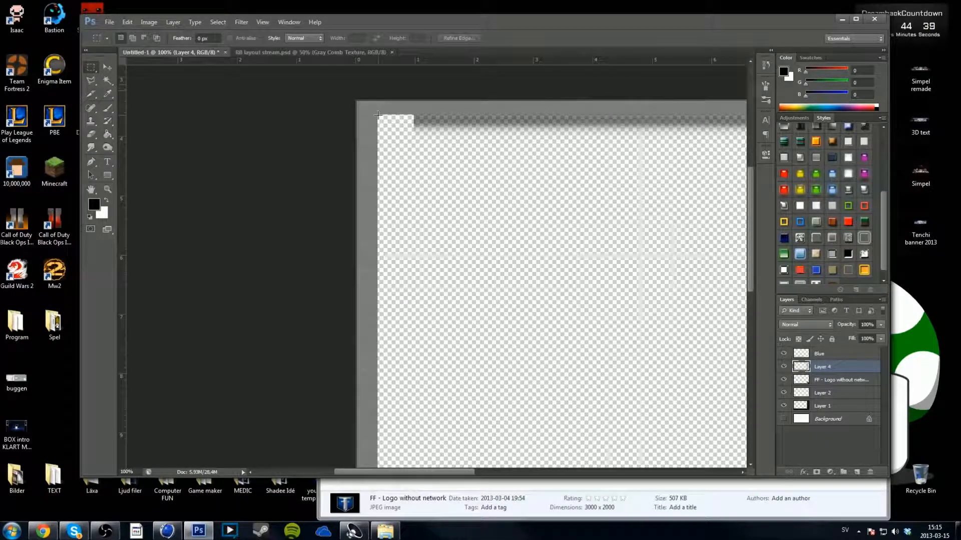
# Step: Select the shadow strip along the frame's inner upper edge, delete it and clear the selection
pyautogui.moveTo(378, 115); pyautogui.dragTo(585, 197)
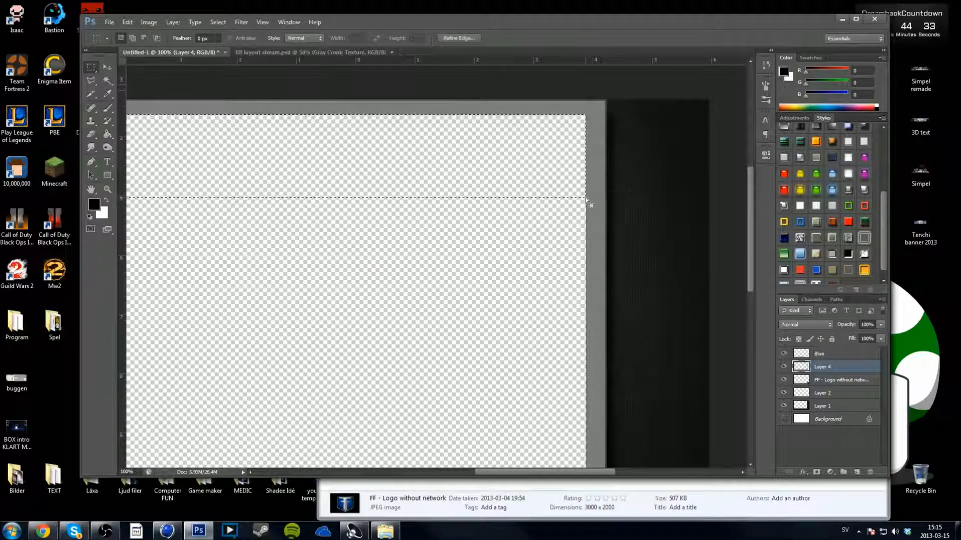
pyautogui.hotkey('ctrl', 'd')
pyautogui.hotkey('ctrl', '-')
pyautogui.hotkey('ctrl', '-')
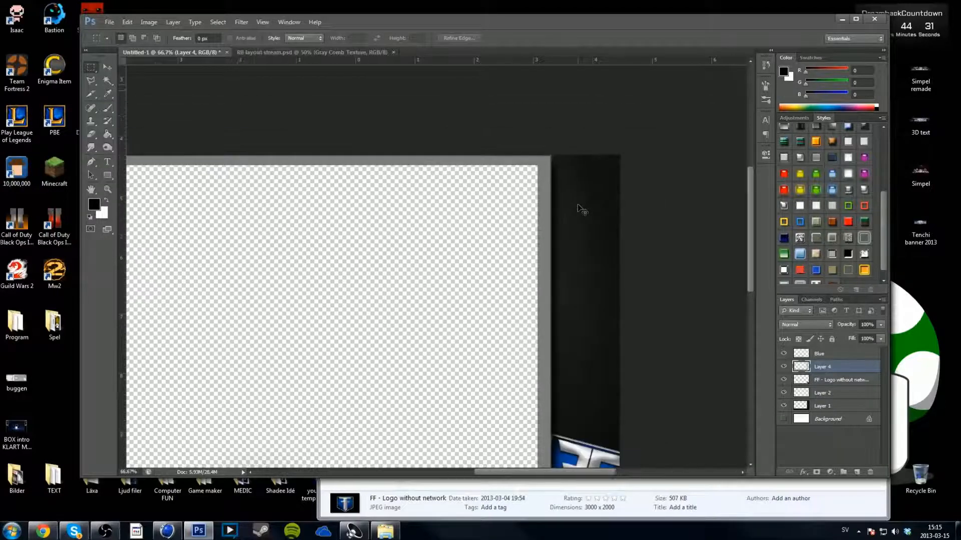
pyautogui.moveTo(469, 277); pyautogui.dragTo(487, 245)
pyautogui.moveTo(609, 274); pyautogui.dragTo(606, 356)
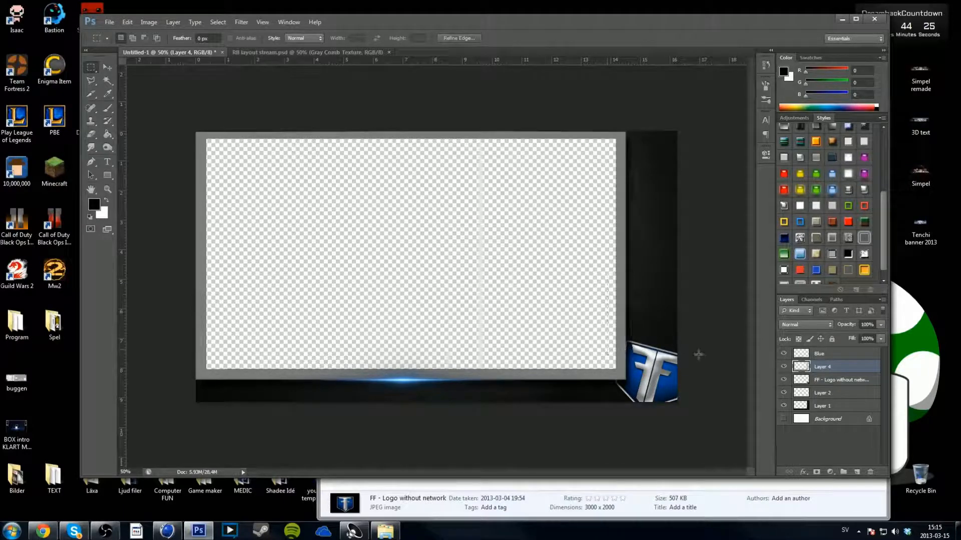
# Step: Nudge the upper edge of Layer 4's frame slightly with Free Transform and apply the change
pyautogui.click(785, 368)
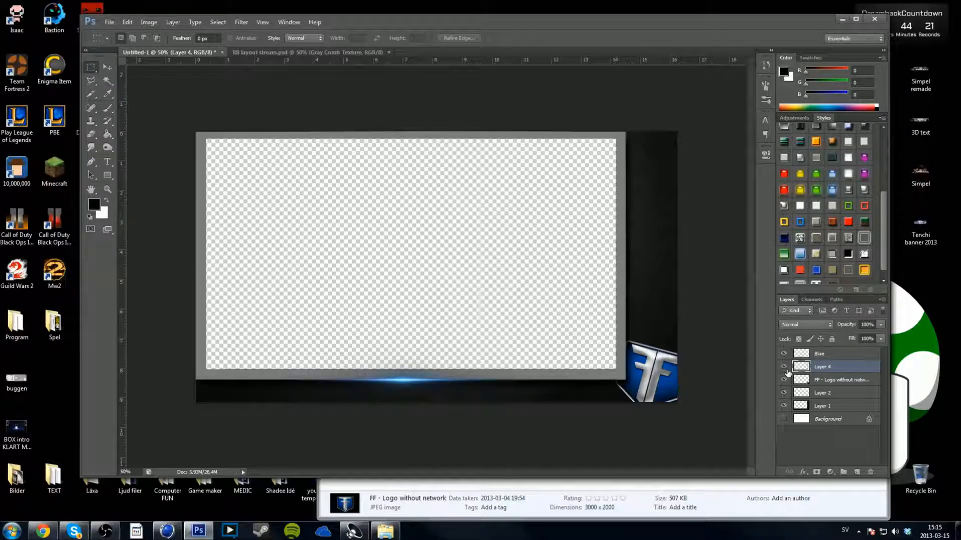
pyautogui.hotkey('ctrl', 't')
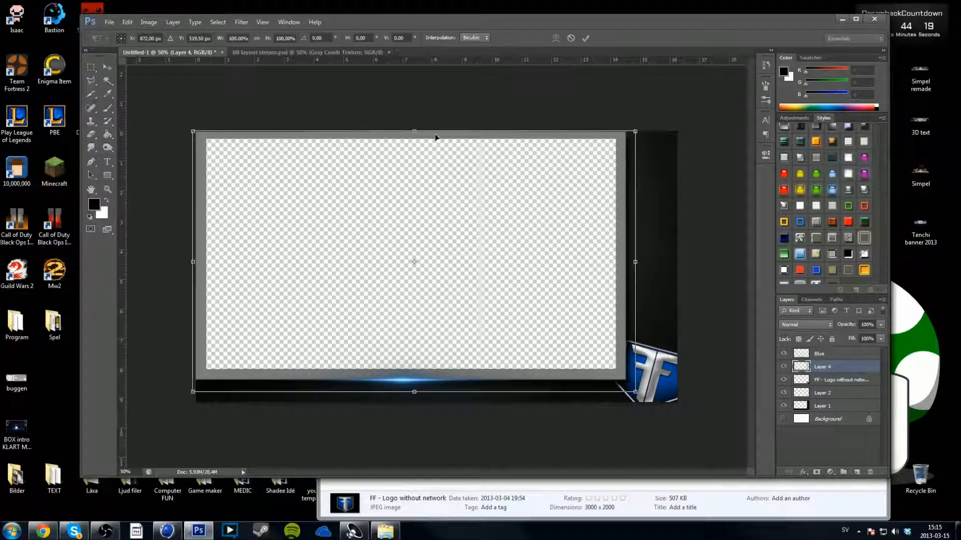
pyautogui.moveTo(416, 129); pyautogui.dragTo(415, 128)
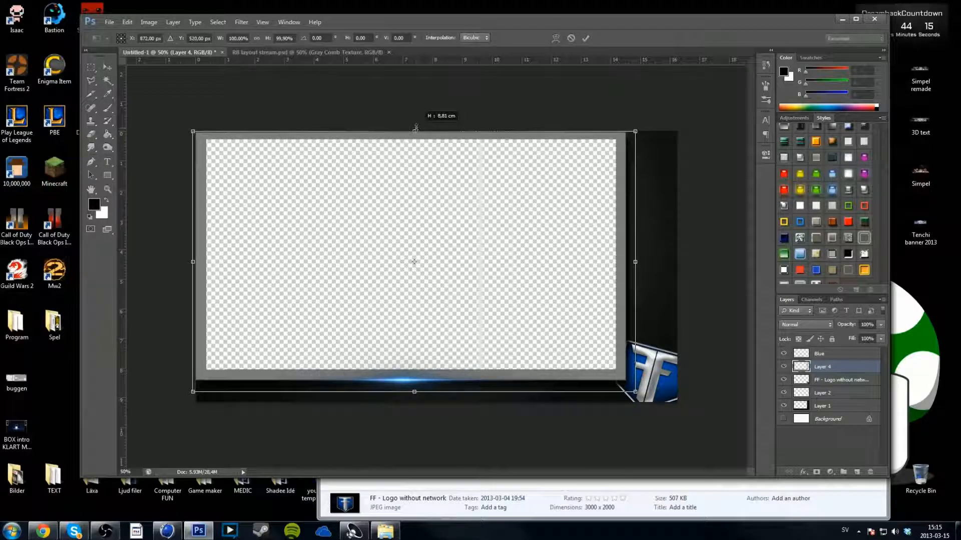
pyautogui.moveTo(415, 128); pyautogui.dragTo(416, 129)
pyautogui.press('Return')
pyautogui.hotkey('ctrl', '+')
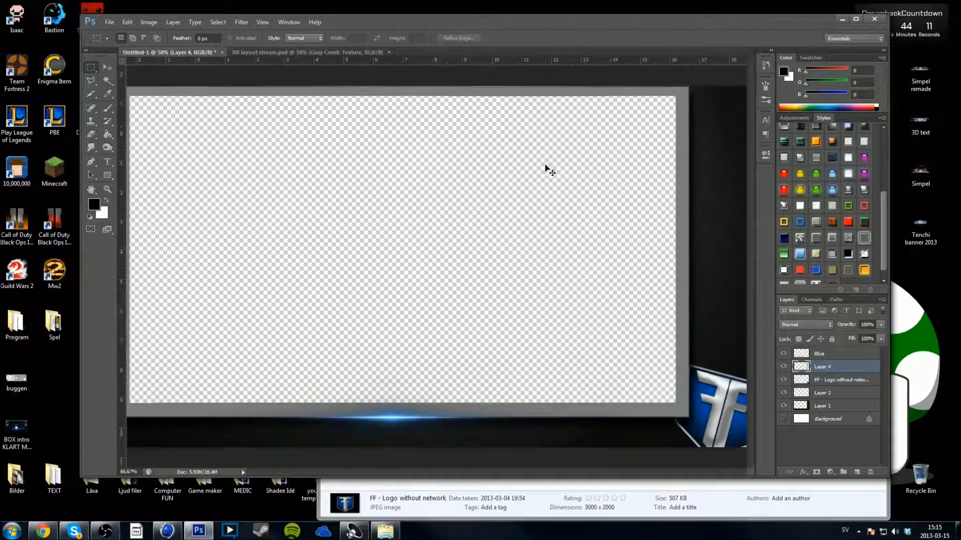
pyautogui.hotkey('ctrl', '+')
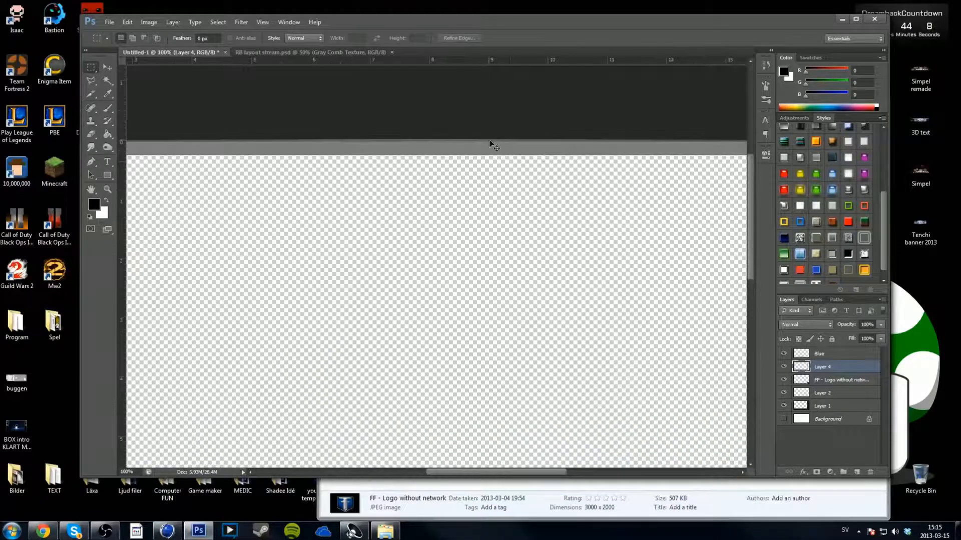
pyautogui.hotkey('ctrl', '+')
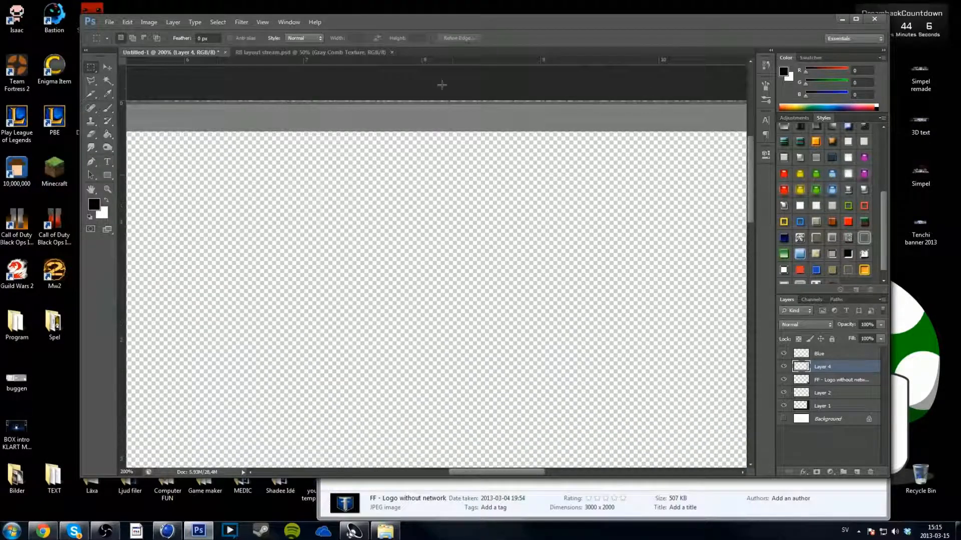
pyautogui.hotkey('ctrl', '-')
pyautogui.hotkey('ctrl', '-')
pyautogui.hotkey('ctrl', '-')
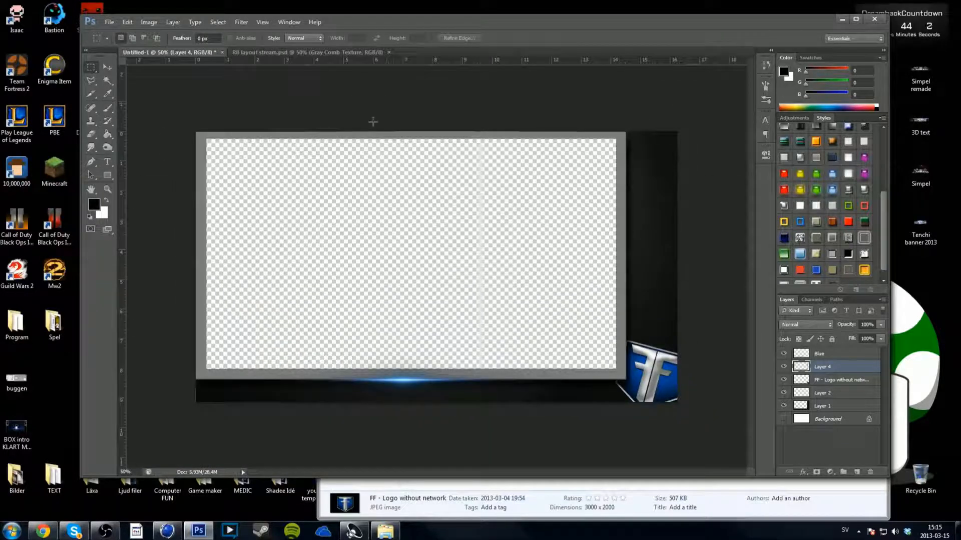
pyautogui.click(528, 516)
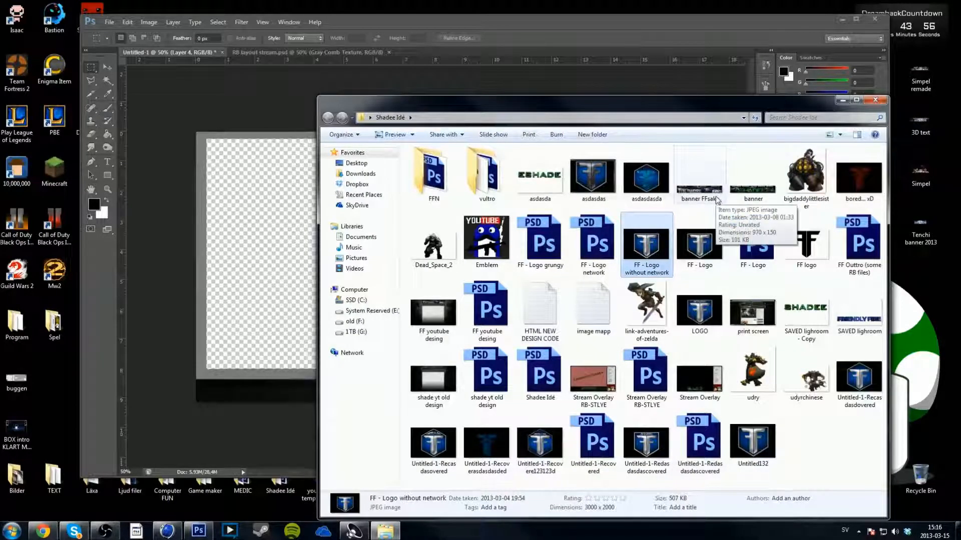
pyautogui.click(835, 441)
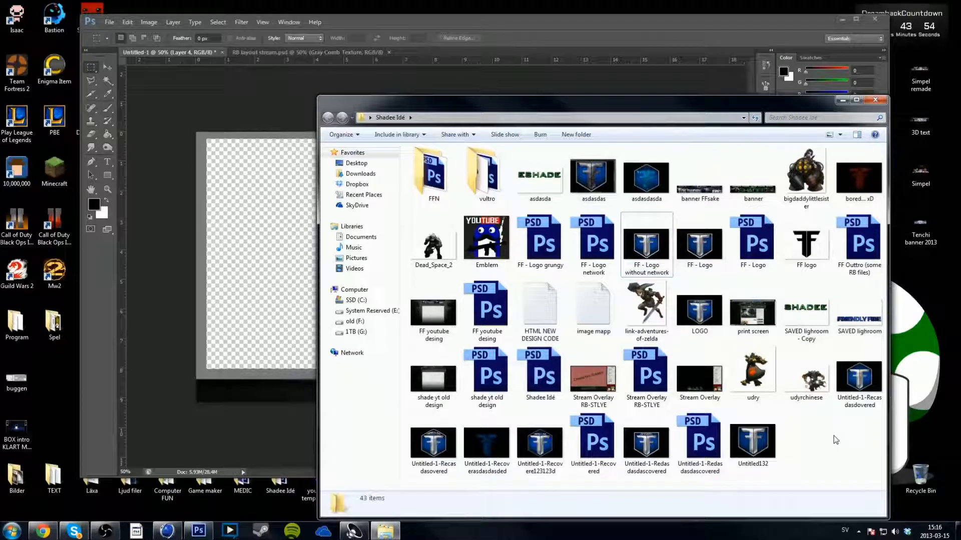
pyautogui.doubleClick(429, 192)
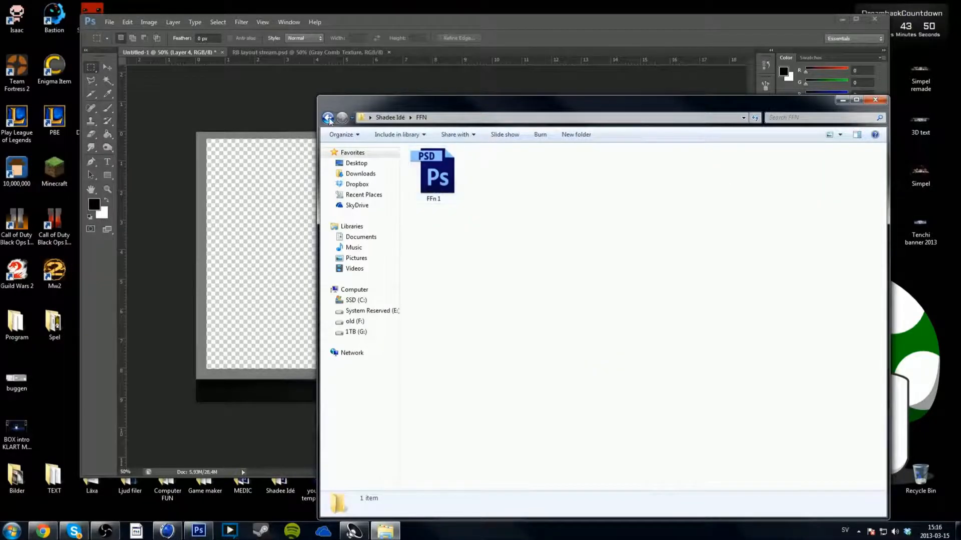
pyautogui.click(327, 117)
pyautogui.doubleClick(431, 175)
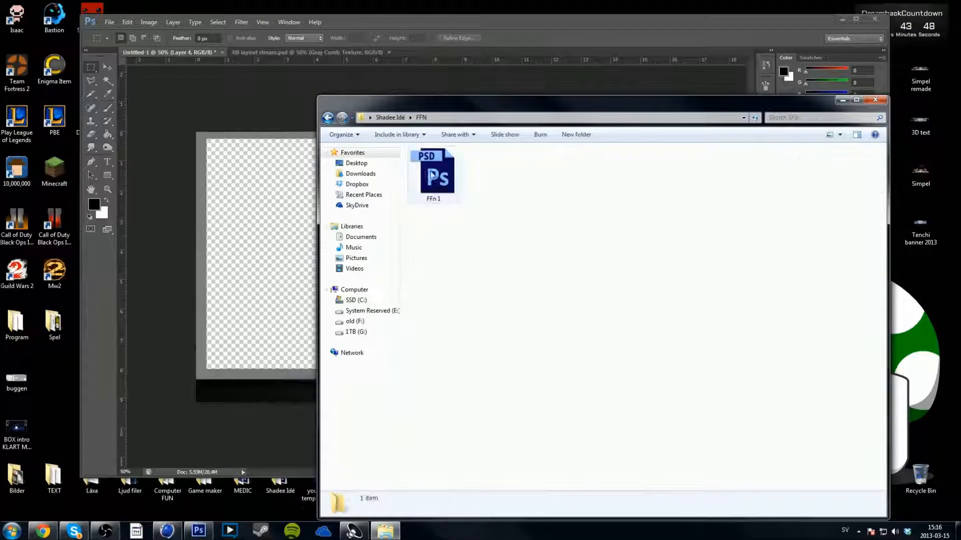
pyautogui.doubleClick(434, 176)
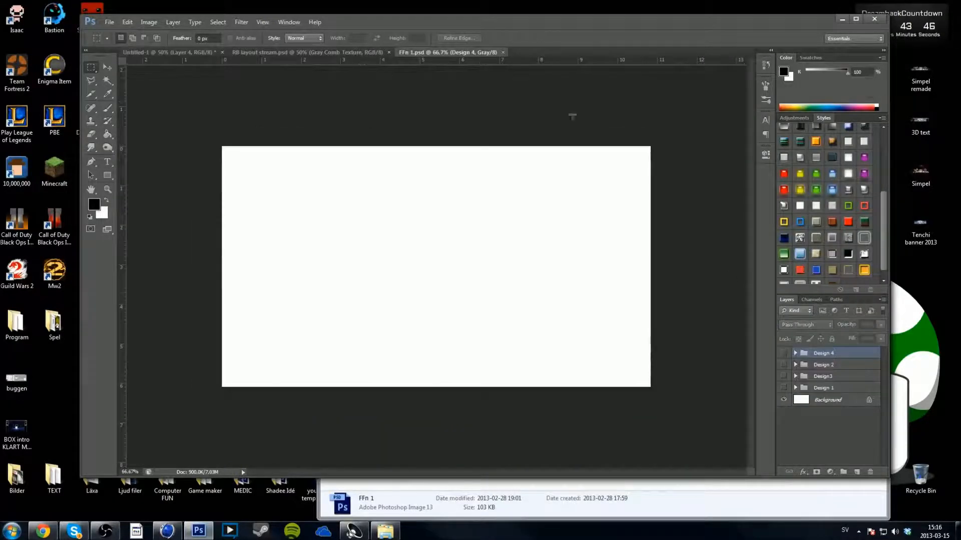
pyautogui.click(795, 353)
pyautogui.click(795, 353)
pyautogui.click(507, 52)
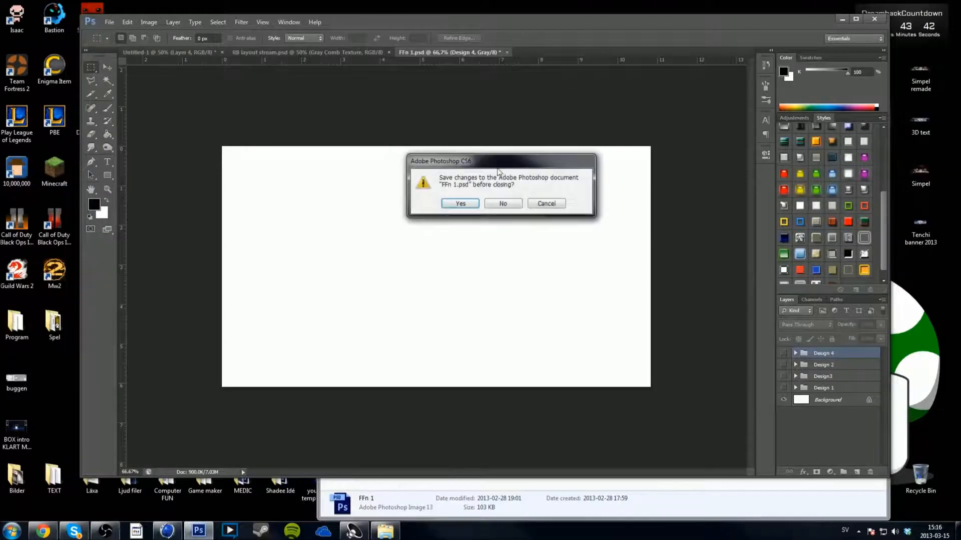
pyautogui.click(503, 203)
# Step: Open FF youtube desing.psd from the Shadee Idé folder and locate the layer that holds the NETWORK lettering
pyautogui.click(658, 498)
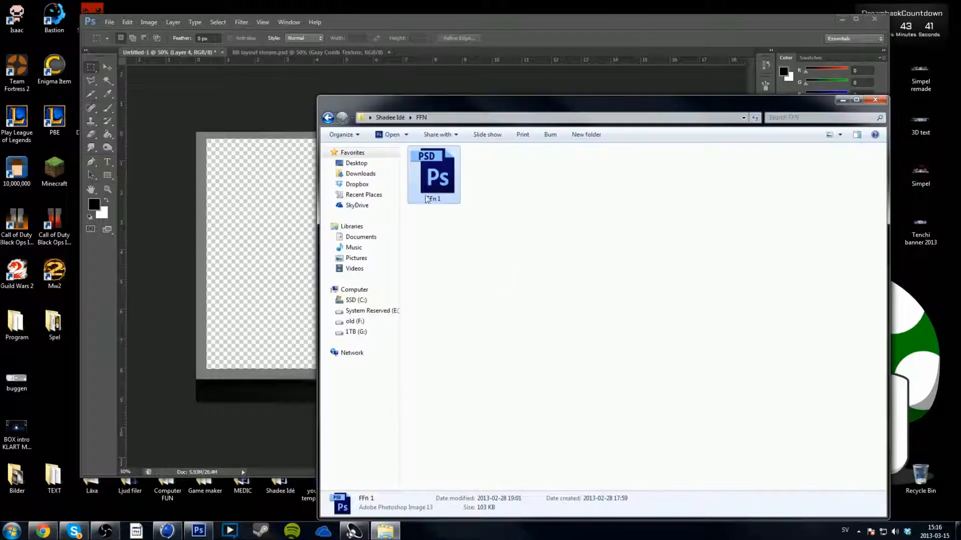
pyautogui.click(328, 117)
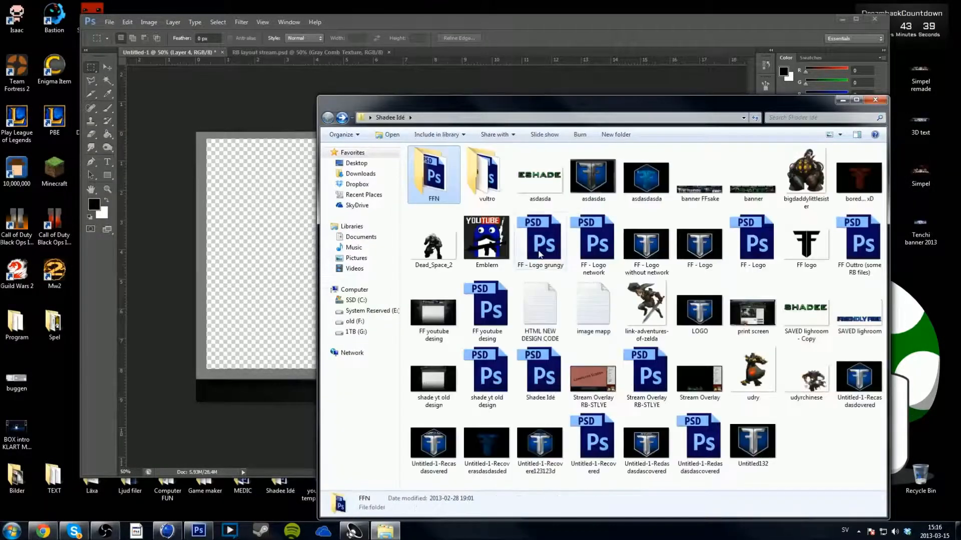
pyautogui.doubleClick(502, 315)
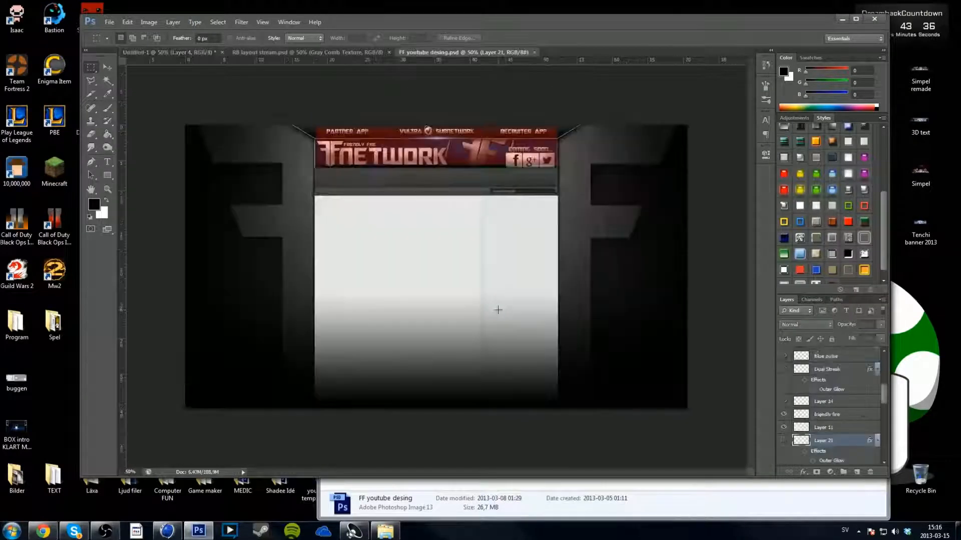
pyautogui.scroll(5, 821, 394)
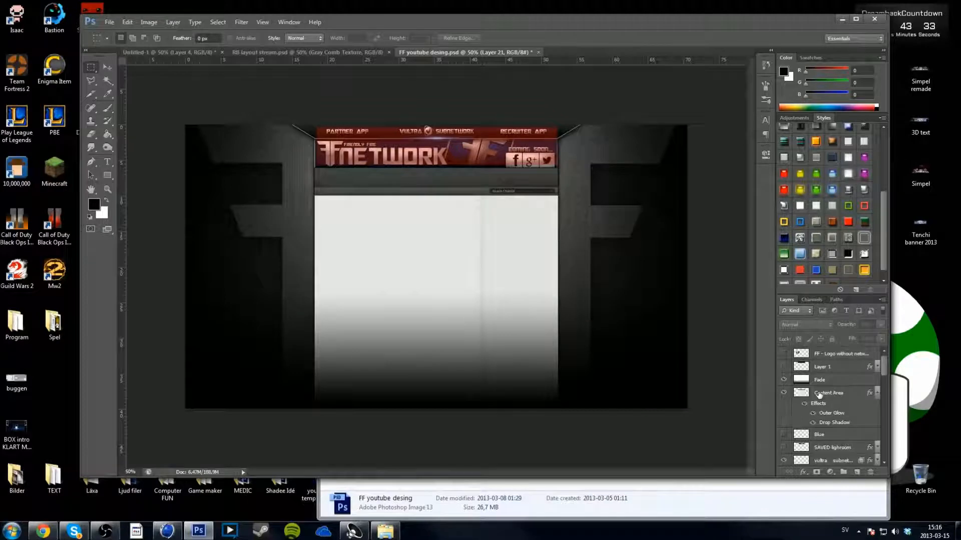
pyautogui.scroll(-7, 818, 396)
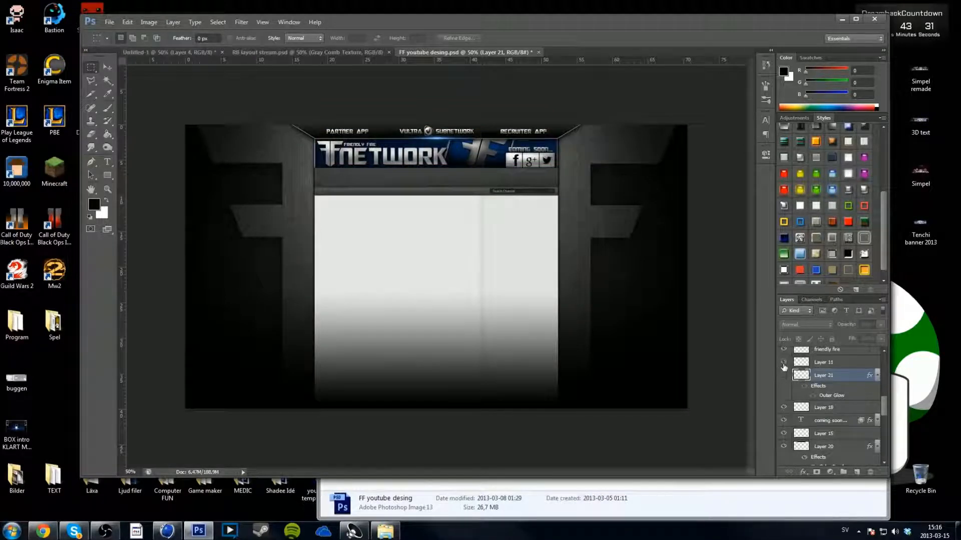
pyautogui.click(783, 363)
pyautogui.click(784, 350)
pyautogui.click(784, 350)
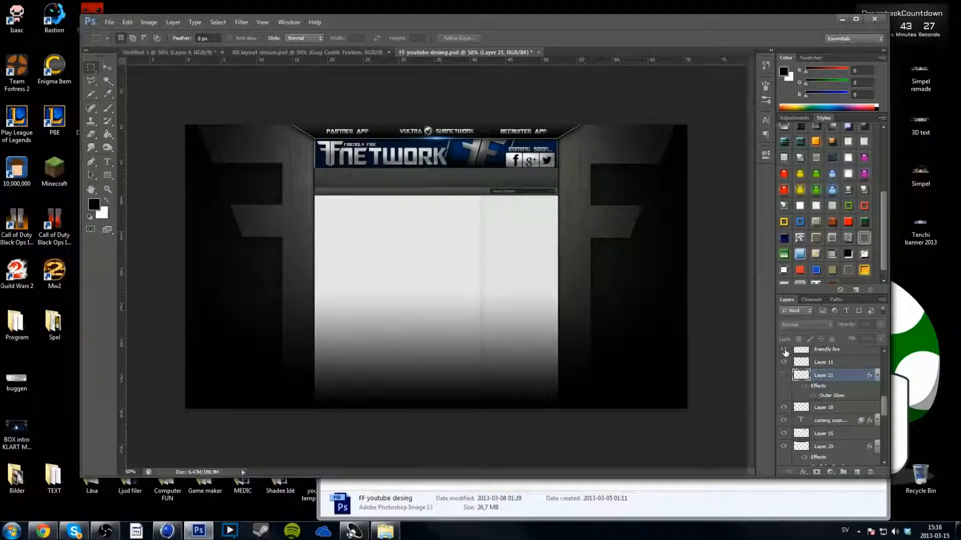
# Step: Select the Friendly Fire NETWORK lettering on the friendly fire layer with the Rectangular Marquee and copy it
pyautogui.click(820, 351)
pyautogui.moveTo(311, 135)
pyautogui.mouseDown()
pyautogui.moveTo(475, 165)
pyautogui.moveTo(454, 174)
pyautogui.mouseUp()
pyautogui.click(263, 52)
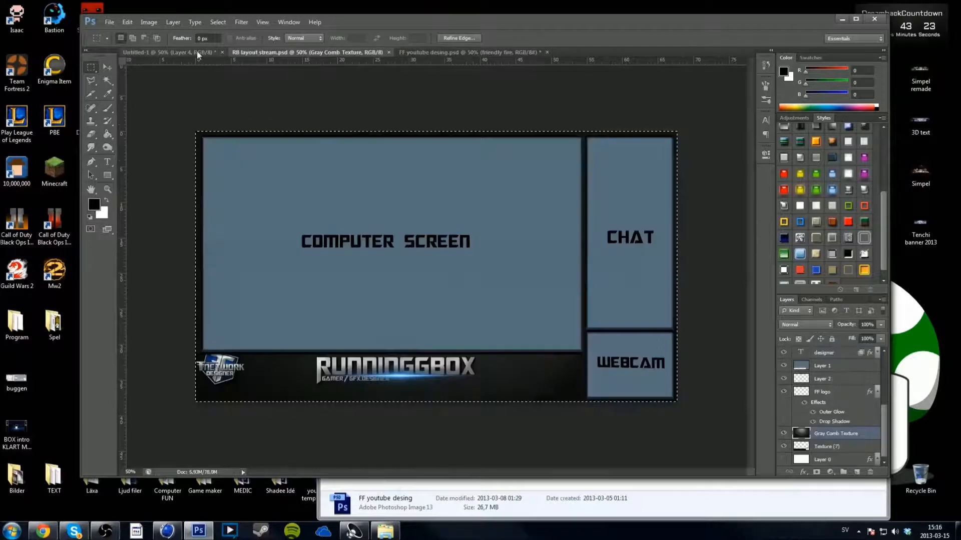
# Step: Paste the NETWORK lettering into Untitled-1 and move it over the FF logo in the lower-right corner with Free Transform
pyautogui.click(197, 51)
pyautogui.hotkey('ctrl', 'v')
pyautogui.hotkey('ctrl', 't')
pyautogui.moveTo(481, 268); pyautogui.dragTo(658, 396)
pyautogui.press('Return')
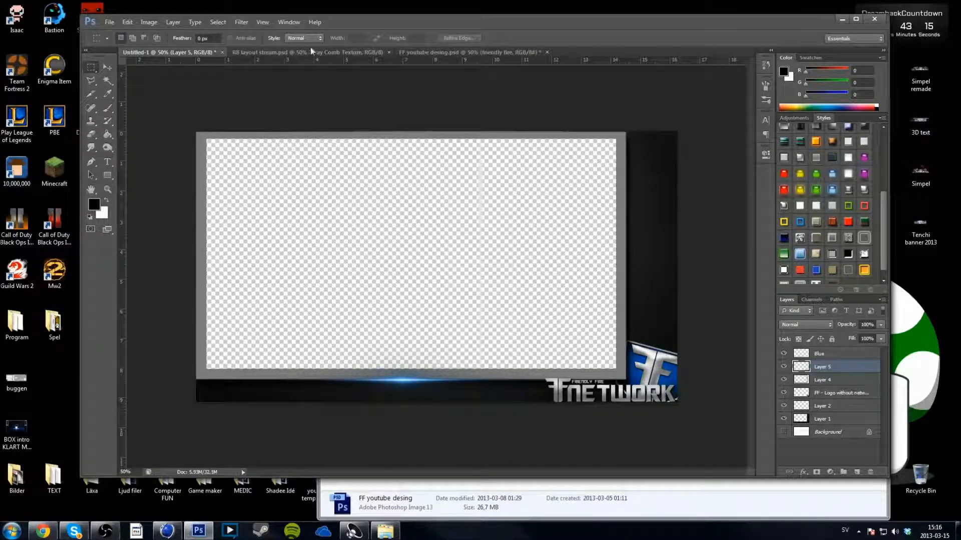
# Step: Clear the selection in FF youtube desing.psd and look through its layer stack around the header banner
pyautogui.click(466, 52)
pyautogui.hotkey('ctrl', 'd')
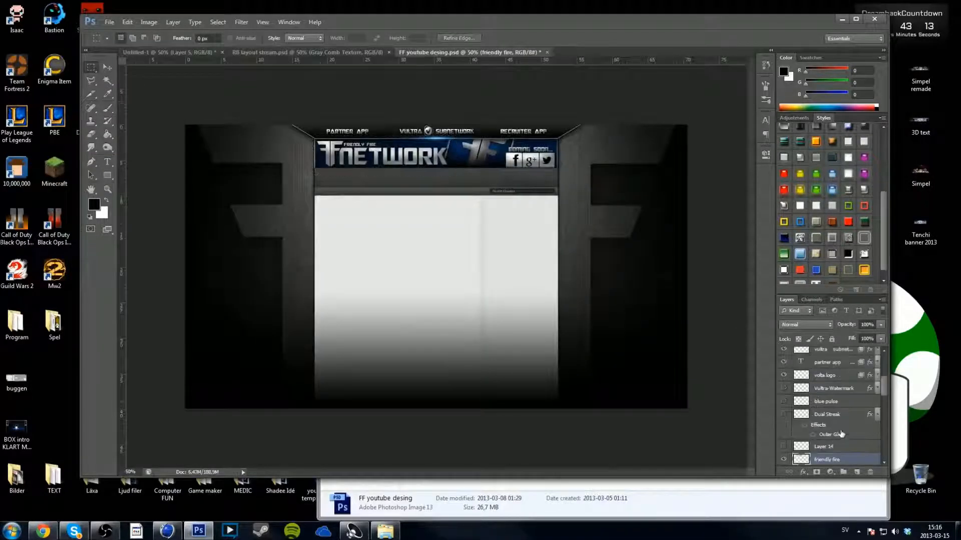
pyautogui.scroll(-1, 831, 430)
pyautogui.scroll(-3, 789, 398)
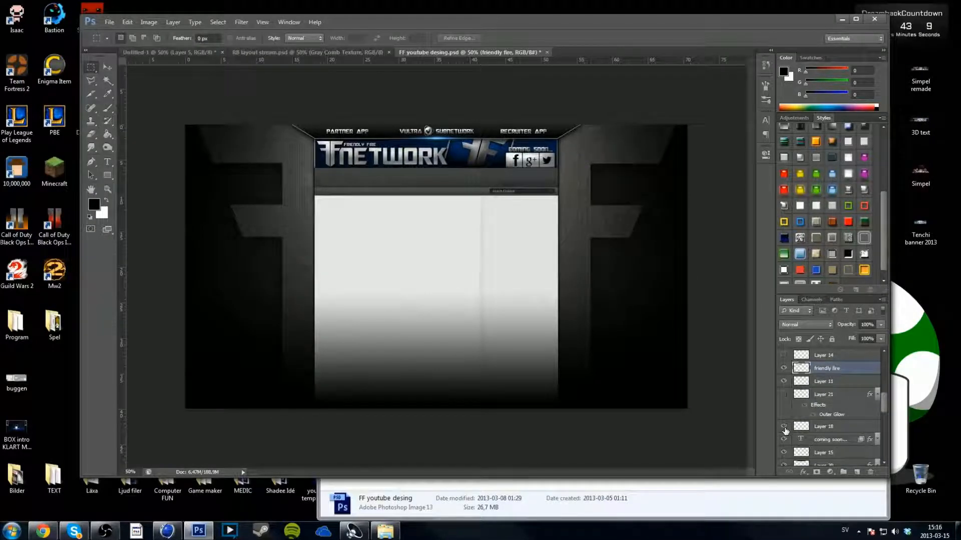
pyautogui.scroll(-4, 795, 431)
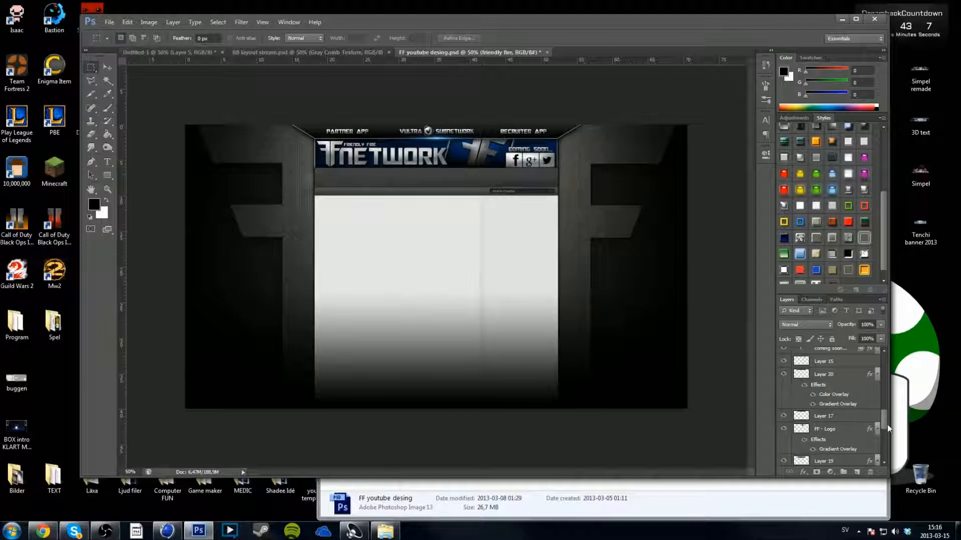
pyautogui.moveTo(884, 425); pyautogui.dragTo(884, 364)
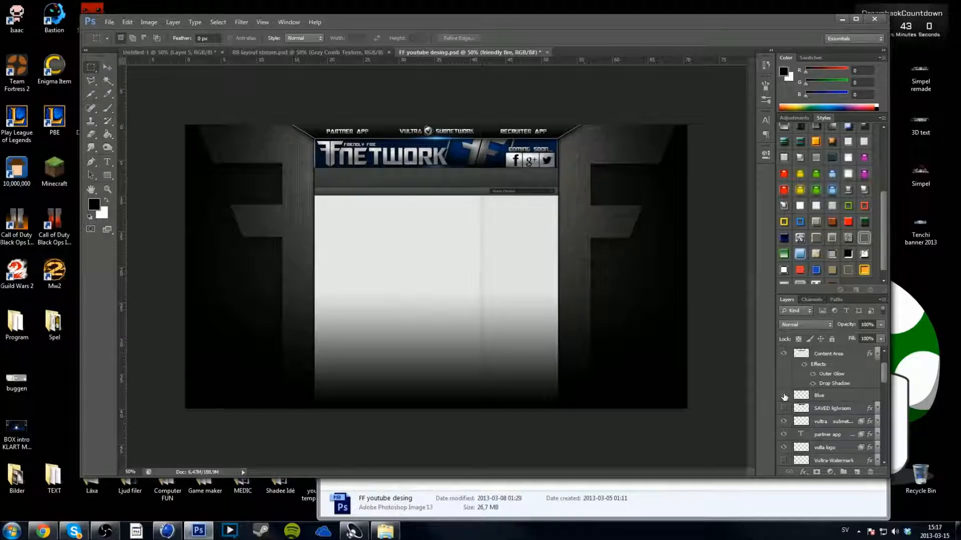
pyautogui.scroll(-2, 796, 410)
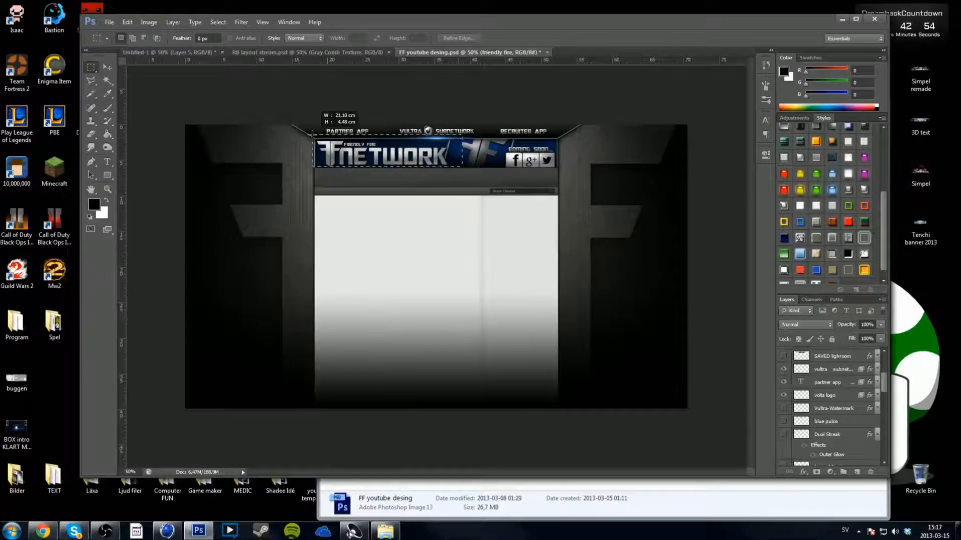
pyautogui.scroll(-3, 836, 395)
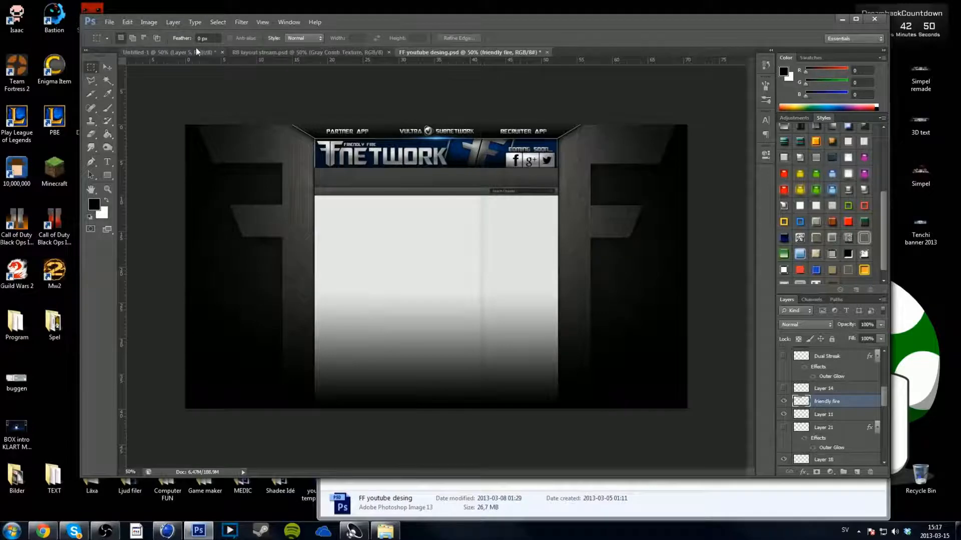
# Step: Return to the Untitled-1 document and set the Type tool's font to Megatron
pyautogui.click(170, 52)
pyautogui.press('t')
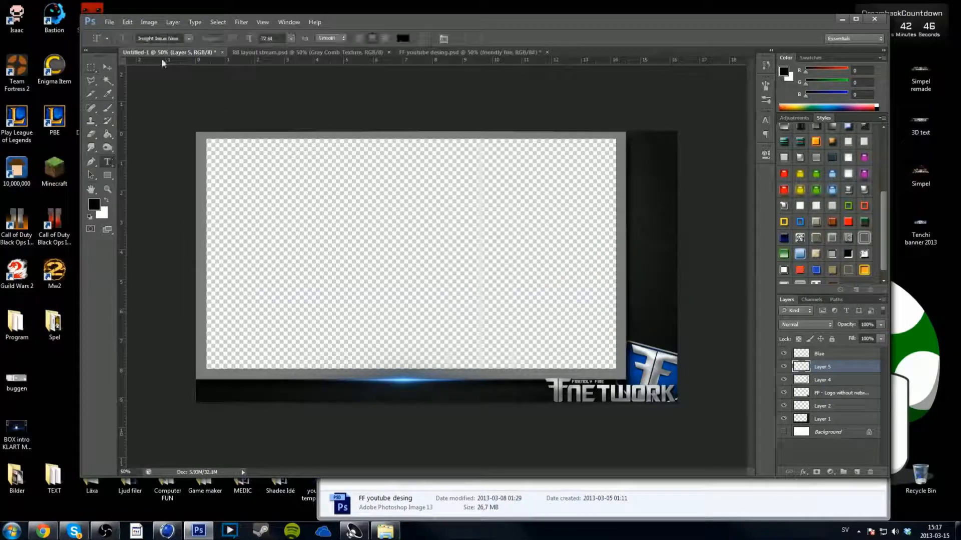
pyautogui.click(189, 39)
pyautogui.click(177, 38)
pyautogui.click(177, 39)
pyautogui.write('megatron')
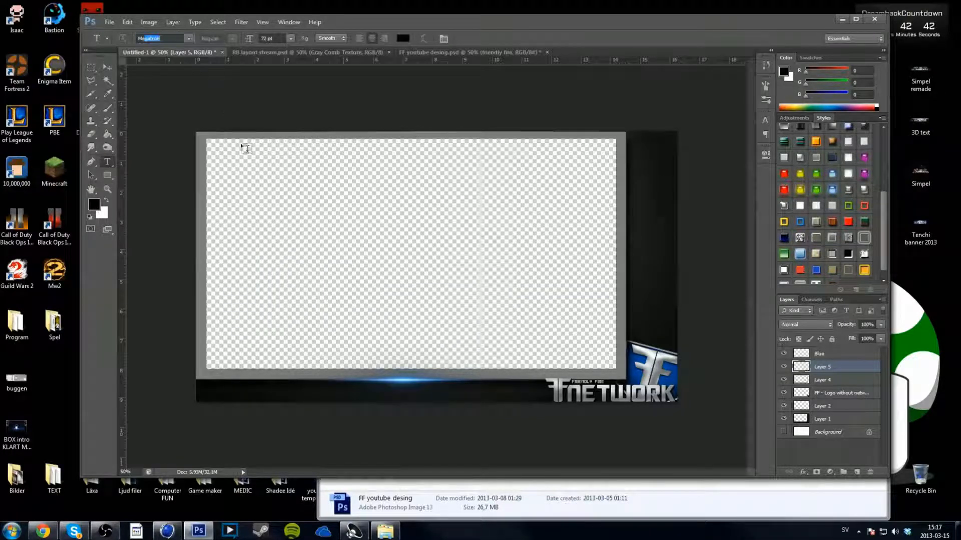
# Step: Add a text layer reading DESIGNER in the upper part of the transparent cutout
pyautogui.click(274, 222)
pyautogui.write('DESIG')
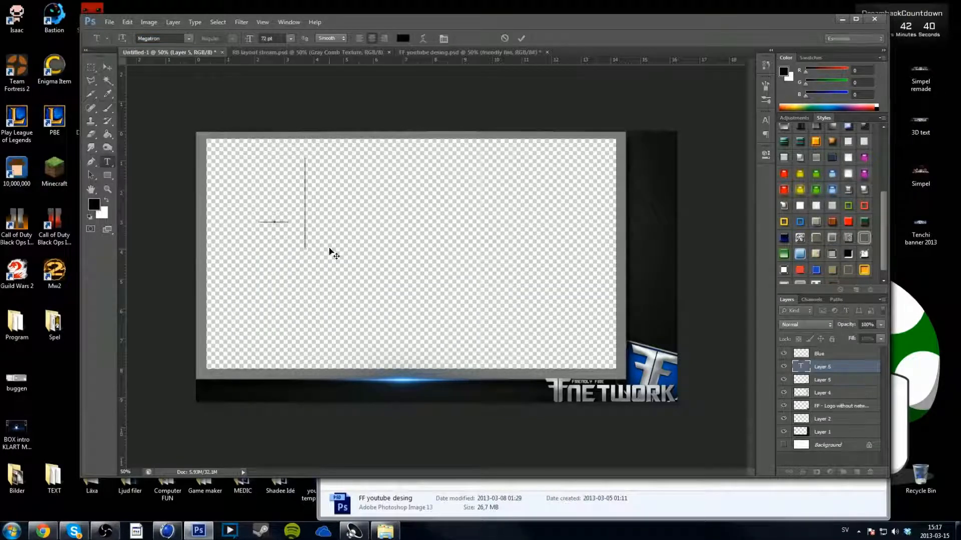
pyautogui.press('BackSpace')
pyautogui.write('I')
pyautogui.press('BackSpace')
pyautogui.press('BackSpace')
pyautogui.write('IGNER')
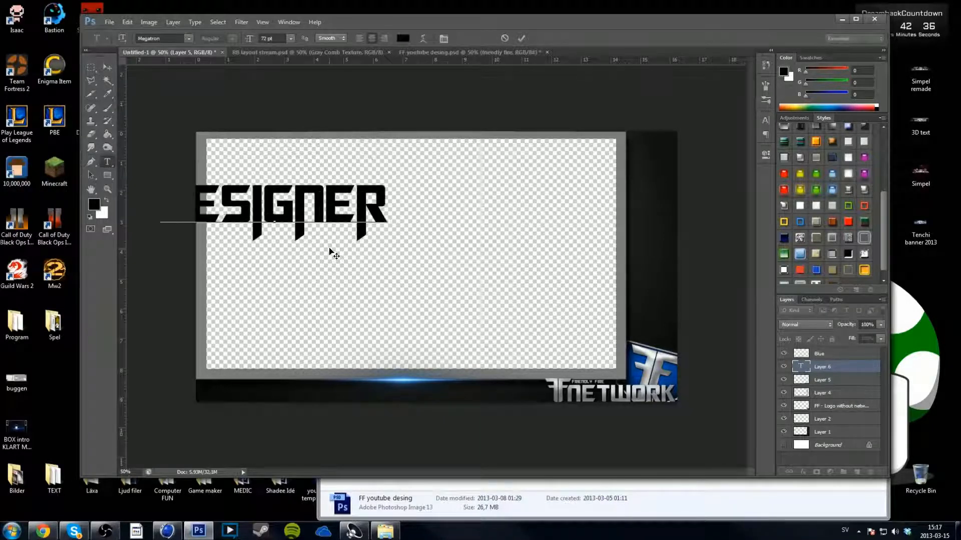
# Step: Replace the text by entering DESIGNER again and move it rightward so it sits fully inside the cutout
pyautogui.hotkey('ctrl', 'a')
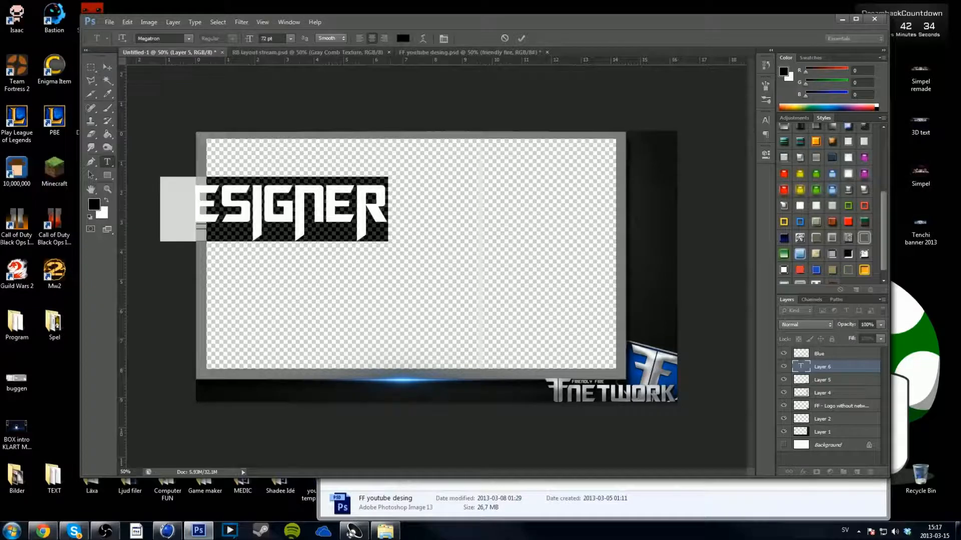
pyautogui.write('DESIG')
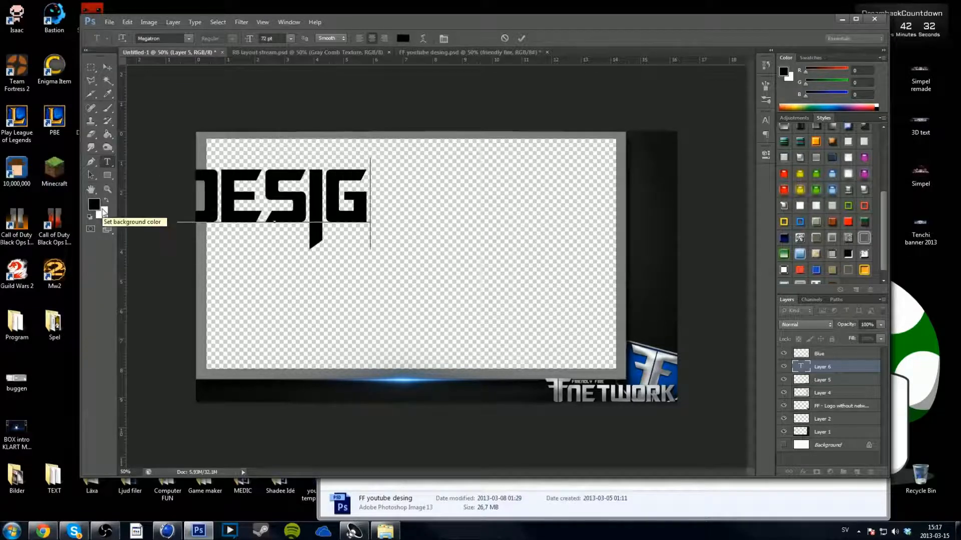
pyautogui.press('BackSpace')
pyautogui.press('BackSpace')
pyautogui.press('BackSpace')
pyautogui.press('BackSpace')
pyautogui.press('BackSpace')
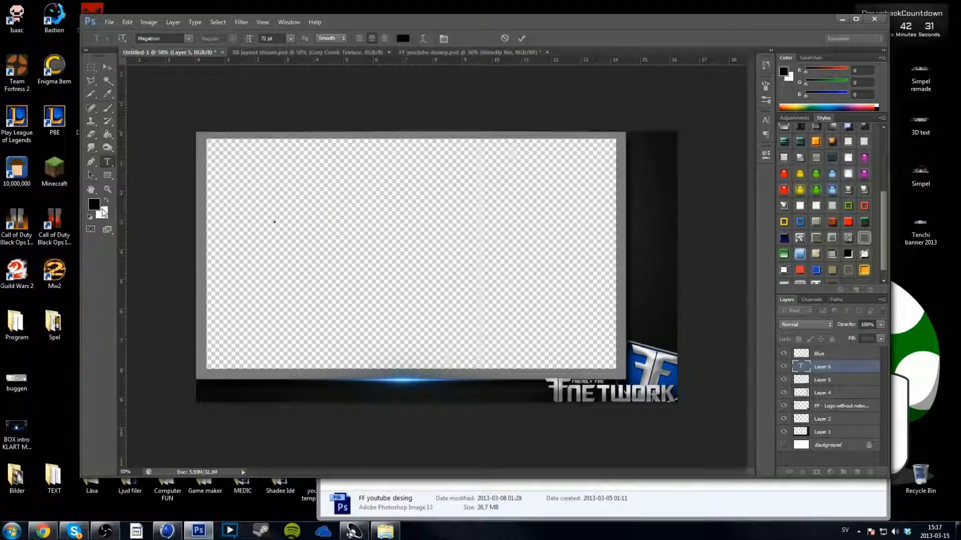
pyautogui.write('DESIGNER')
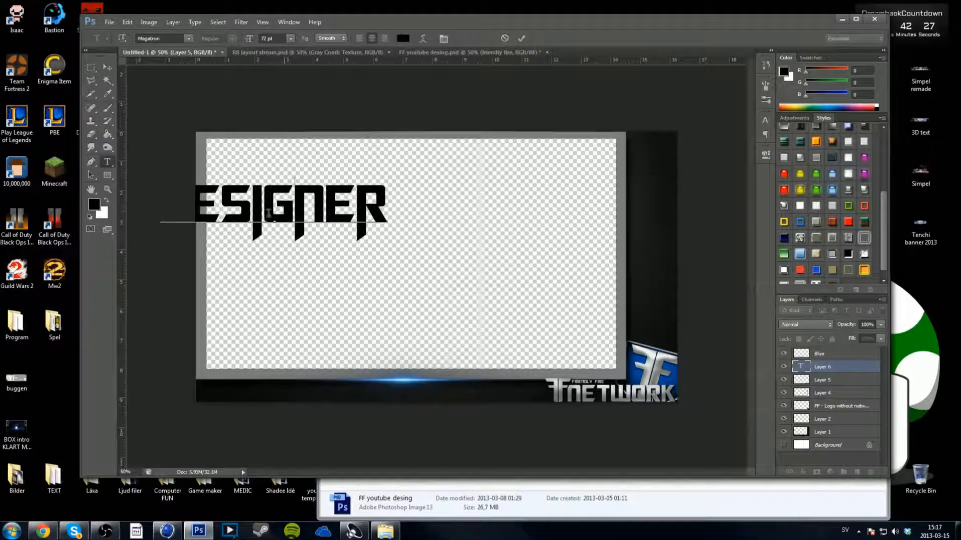
pyautogui.moveTo(349, 200); pyautogui.dragTo(475, 199)
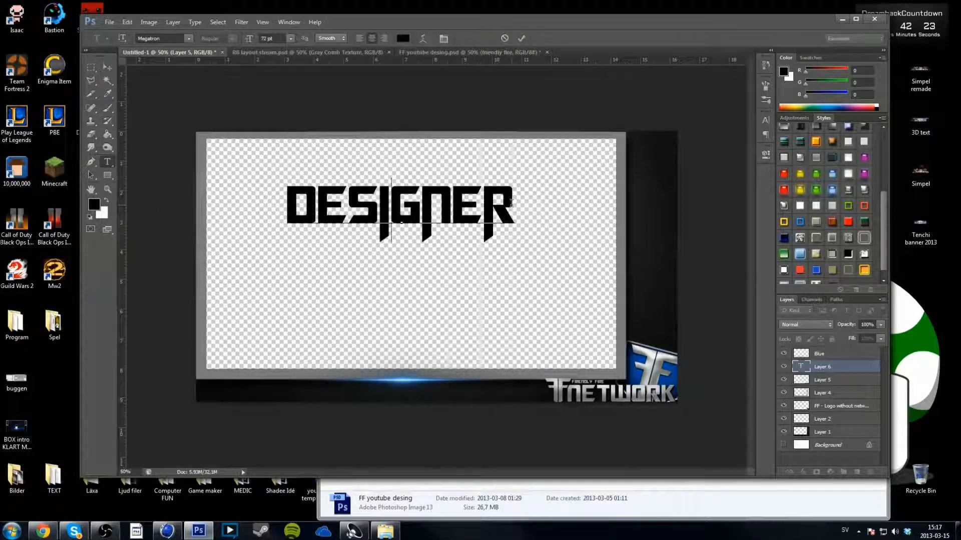
pyautogui.write('T')
pyautogui.press('BackSpace')
pyautogui.write('T')
pyautogui.press('BackSpace')
pyautogui.write('T')
pyautogui.press('BackSpace')
# Step: Set the font size of the whole DESIGNER text to 36 pt
pyautogui.moveTo(514, 203); pyautogui.dragTo(249, 186)
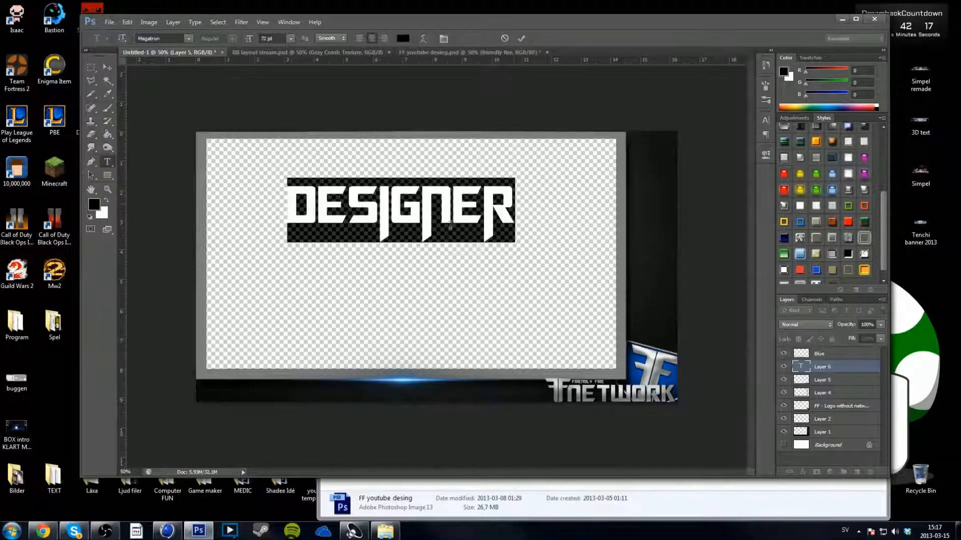
pyautogui.click(289, 39)
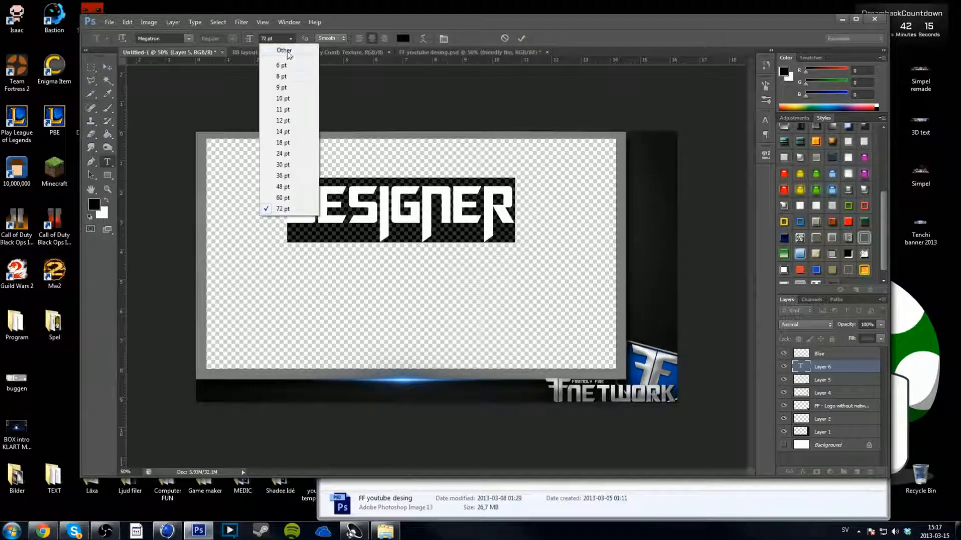
pyautogui.click(283, 175)
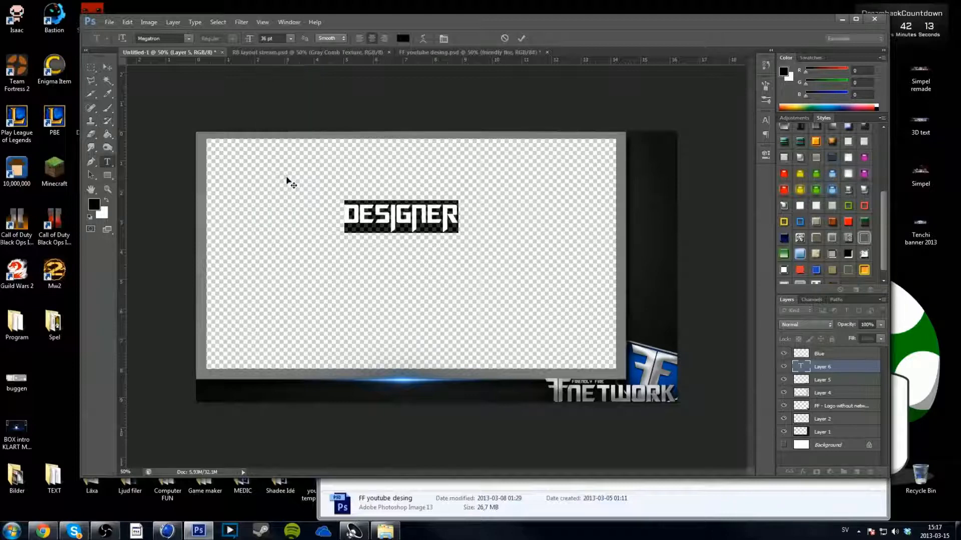
# Step: Set the font size of the whole DESIGNER text to 12 pt
pyautogui.click(92, 71)
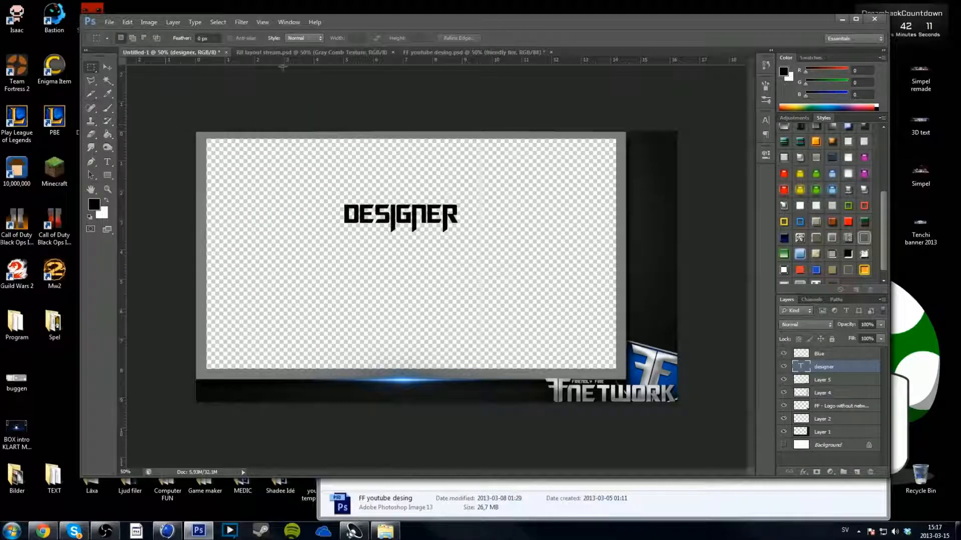
pyautogui.click(107, 161)
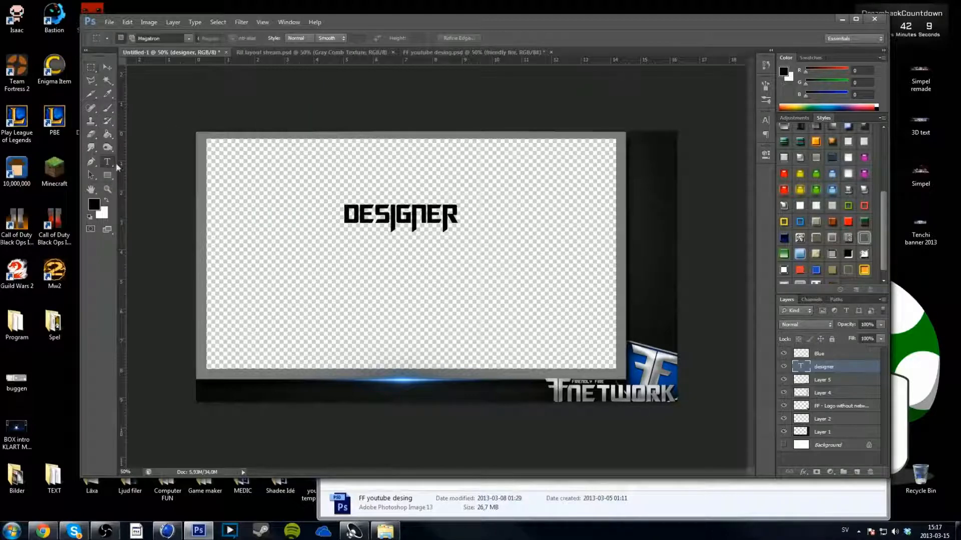
pyautogui.moveTo(455, 214); pyautogui.dragTo(343, 214)
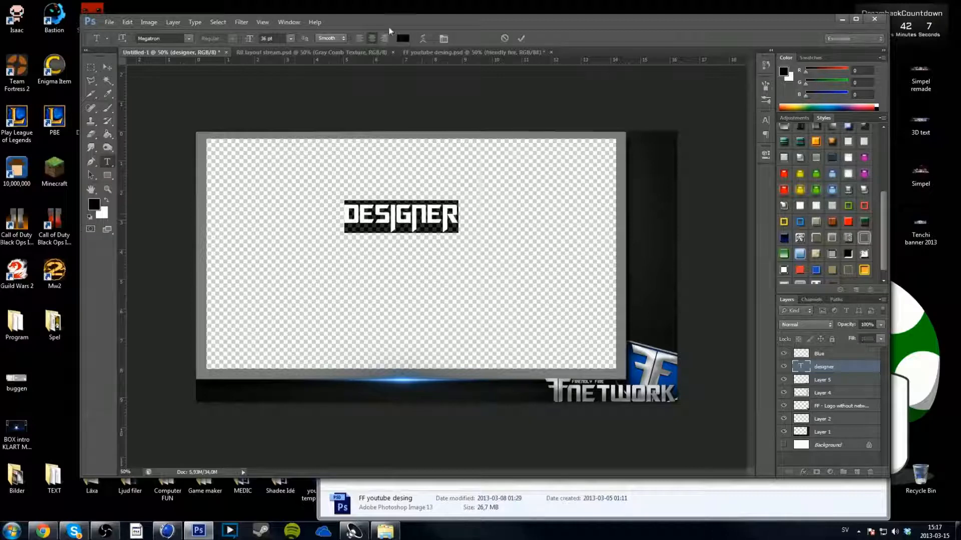
pyautogui.click(290, 39)
pyautogui.click(288, 144)
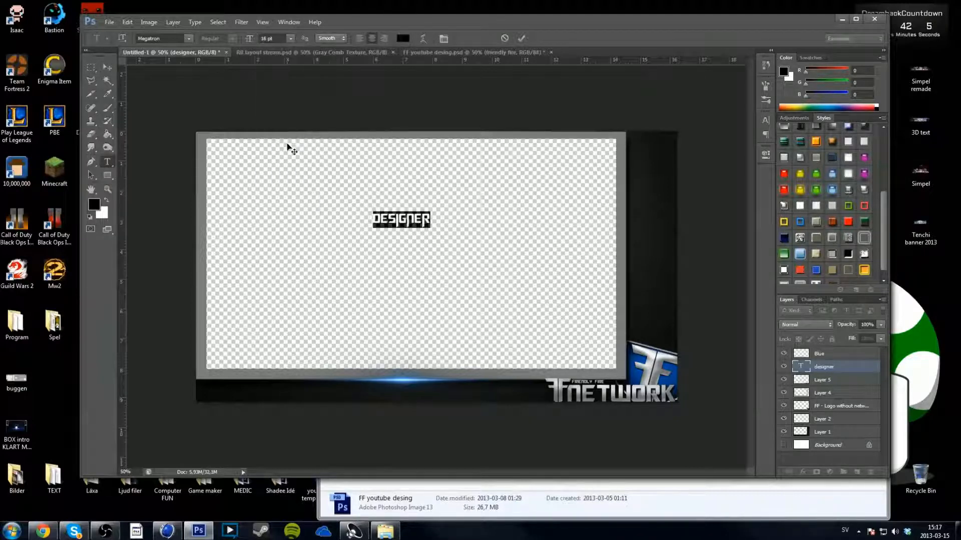
pyautogui.click(291, 39)
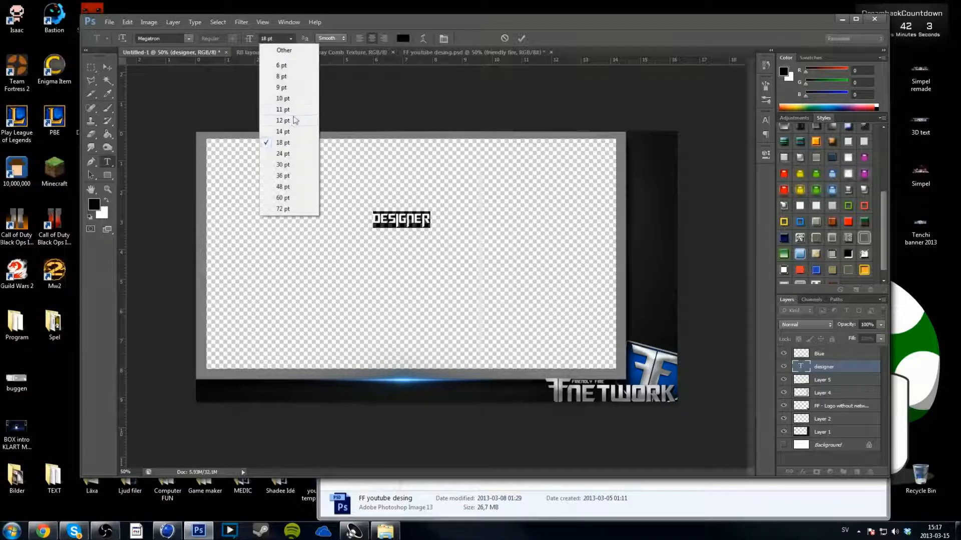
pyautogui.click(290, 122)
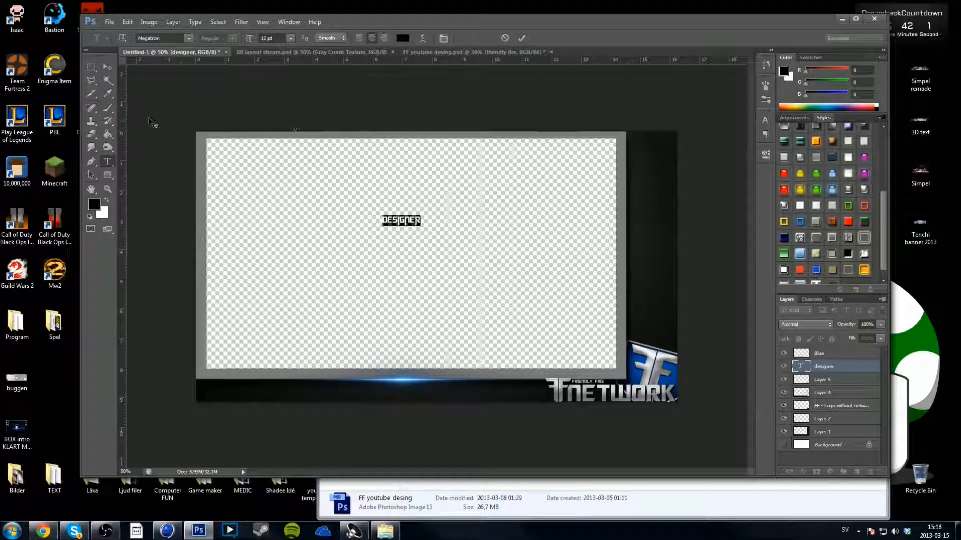
# Step: Rasterize the designer type layer using the Brush tool's conversion option
pyautogui.click(107, 108)
pyautogui.click(427, 229)
pyautogui.click(461, 209)
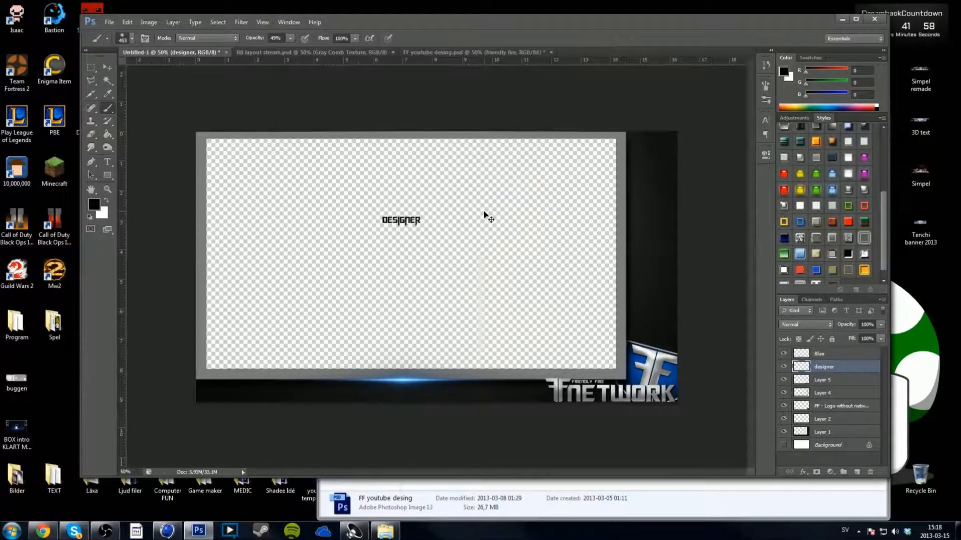
# Step: Trim off the pointed letter tails below the baseline of the DESIGNER lettering and clear the selection
pyautogui.hotkey('ctrl', '+')
pyautogui.hotkey('ctrl', '+')
pyautogui.hotkey('ctrl', '+')
pyautogui.scroll(2, 481, 216)
pyautogui.scroll(1, 419, 190)
pyautogui.hscroll(-1, 419, 190)
pyautogui.scroll(2, 419, 192)
pyautogui.hscroll(-2, 396, 199)
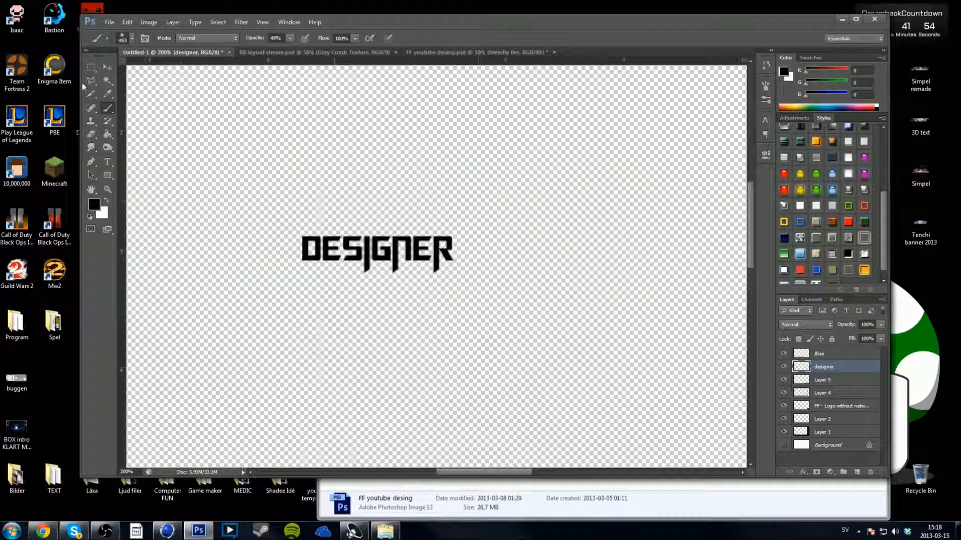
pyautogui.click(91, 67)
pyautogui.moveTo(303, 304); pyautogui.dragTo(519, 261)
pyautogui.press('Delete')
pyautogui.hotkey('ctrl', 'd')
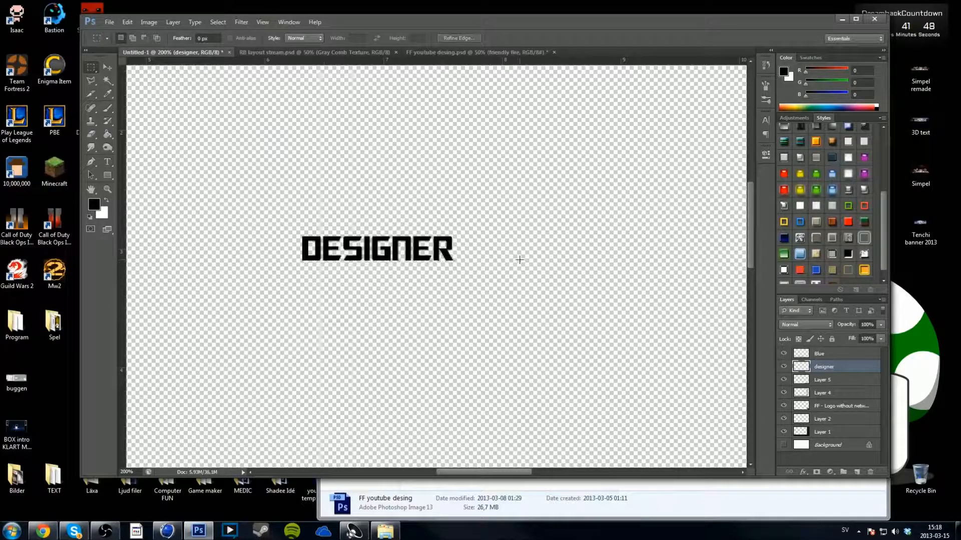
# Step: Move the DESIGNER lettering onto the lower part of the blue FF logo, just above NETWORK
pyautogui.hotkey('ctrl', '-')
pyautogui.hotkey('ctrl', 't')
pyautogui.moveTo(423, 258); pyautogui.dragTo(662, 318)
pyautogui.press('Return')
# Step: Compare the gray metallic preset styles on the DESIGNER lettering and apply the one with Stroke, Inner Glow and Drop Shadow
pyautogui.scroll(1, 816, 251)
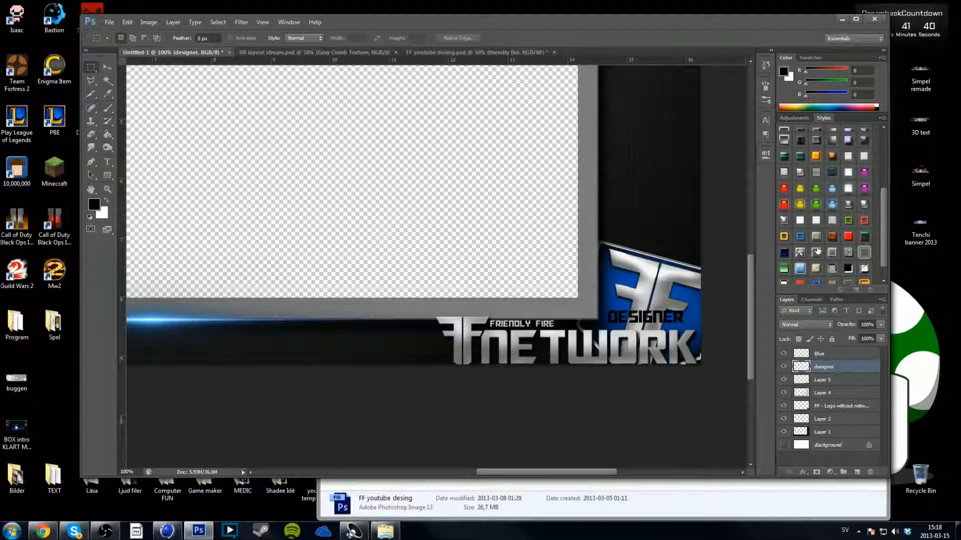
pyautogui.click(799, 176)
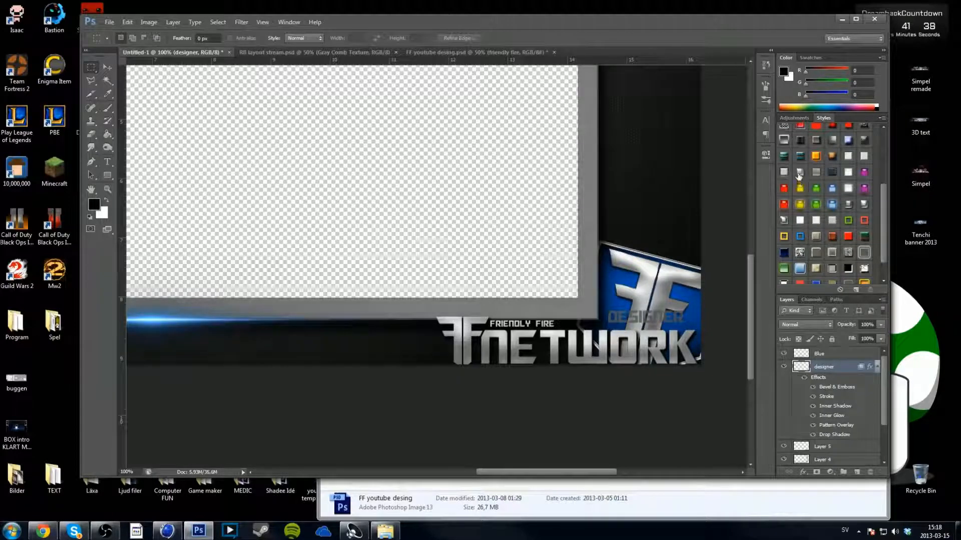
pyautogui.click(790, 175)
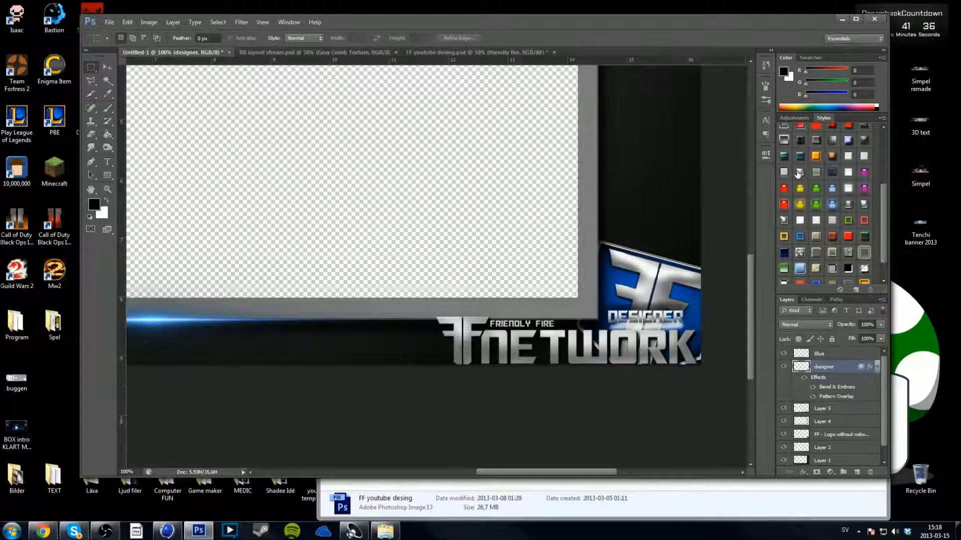
pyautogui.click(798, 174)
pyautogui.click(812, 175)
pyautogui.click(801, 174)
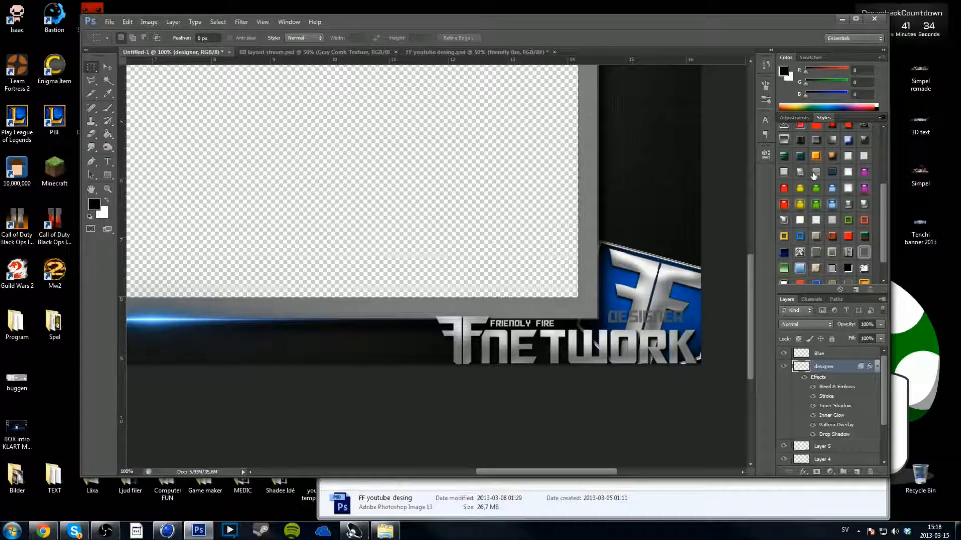
# Step: Turn off the Stroke effect in the designer layer's style
pyautogui.click(805, 472)
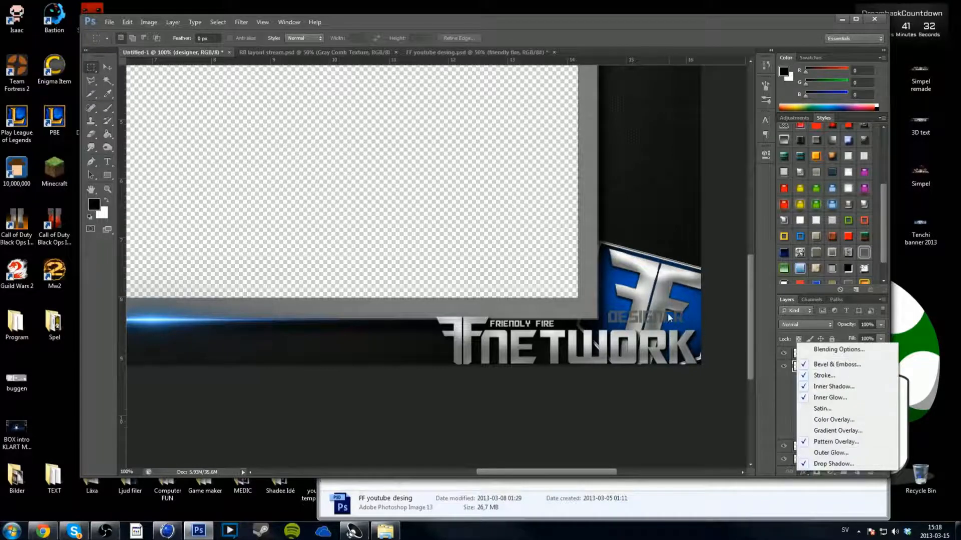
pyautogui.click(844, 376)
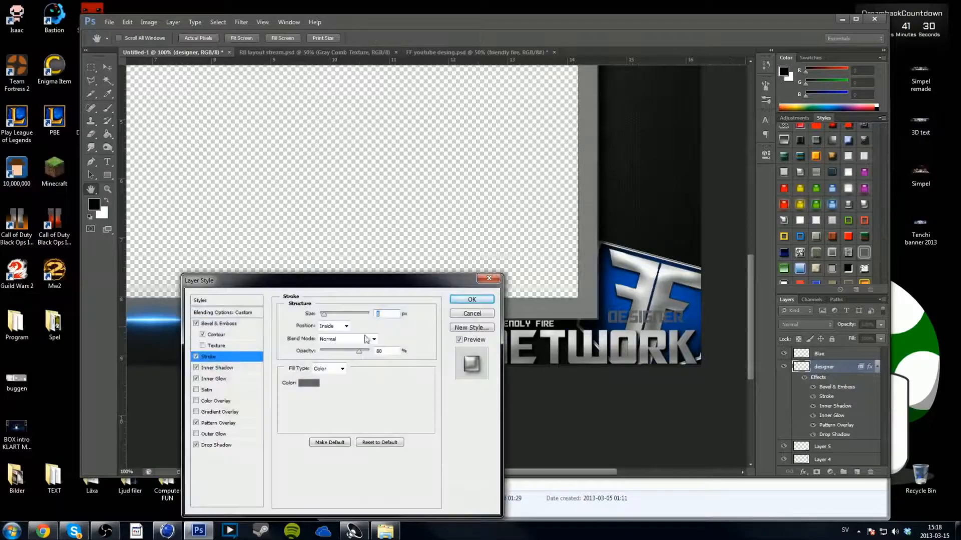
pyautogui.click(196, 357)
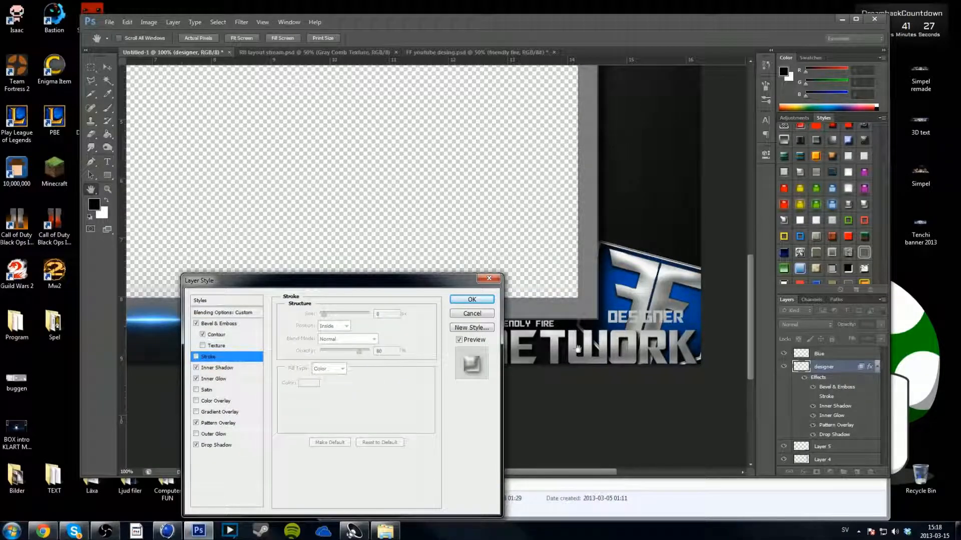
# Step: Try the Bevel & Emboss depth plus Texture, Satin, Color Overlay and Gradient Overlay effects on the DESIGNER lettering
pyautogui.click(238, 323)
pyautogui.moveTo(328, 345); pyautogui.dragTo(327, 341)
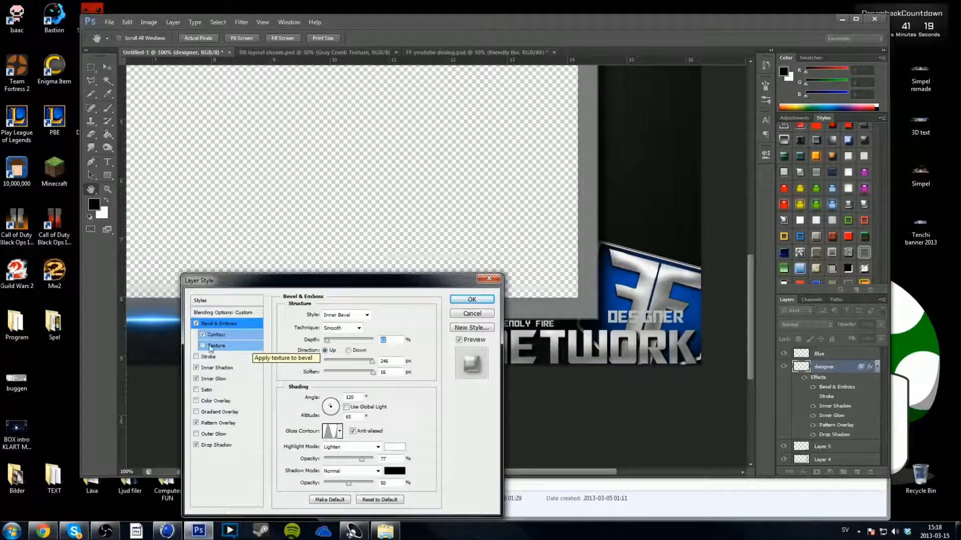
pyautogui.click(210, 347)
pyautogui.click(202, 346)
pyautogui.click(199, 390)
pyautogui.click(197, 402)
pyautogui.click(197, 402)
pyautogui.click(196, 413)
pyautogui.click(196, 412)
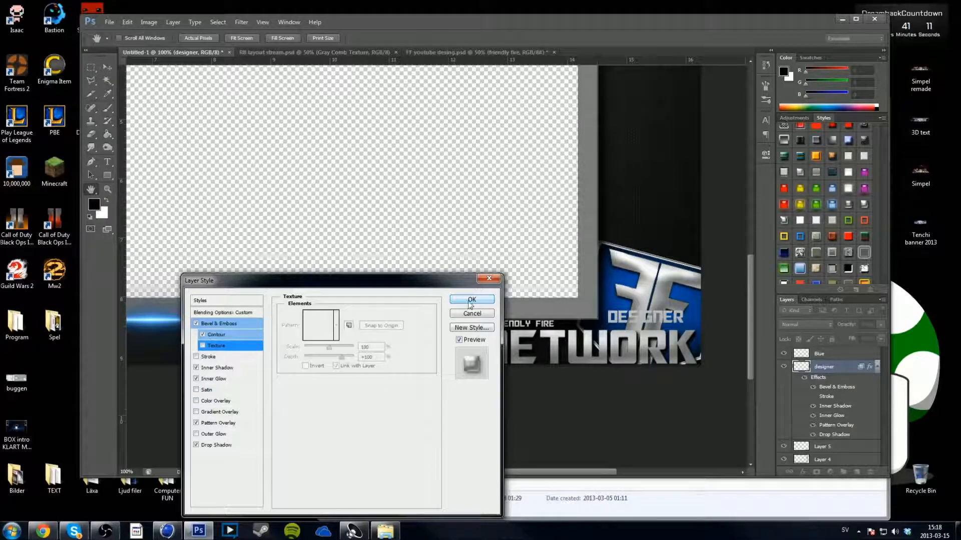
# Step: Set the DESIGNER lettering's drop shadow to 7 px distance, 7 px size and 100% opacity, and apply the layer style
pyautogui.click(238, 445)
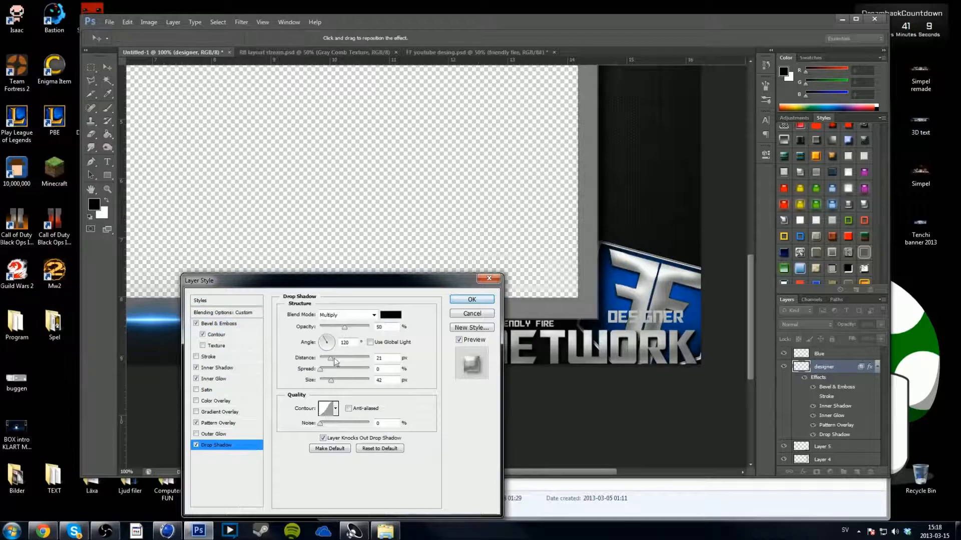
pyautogui.moveTo(331, 380)
pyautogui.mouseDown()
pyautogui.moveTo(323, 381)
pyautogui.moveTo(327, 362)
pyautogui.mouseUp()
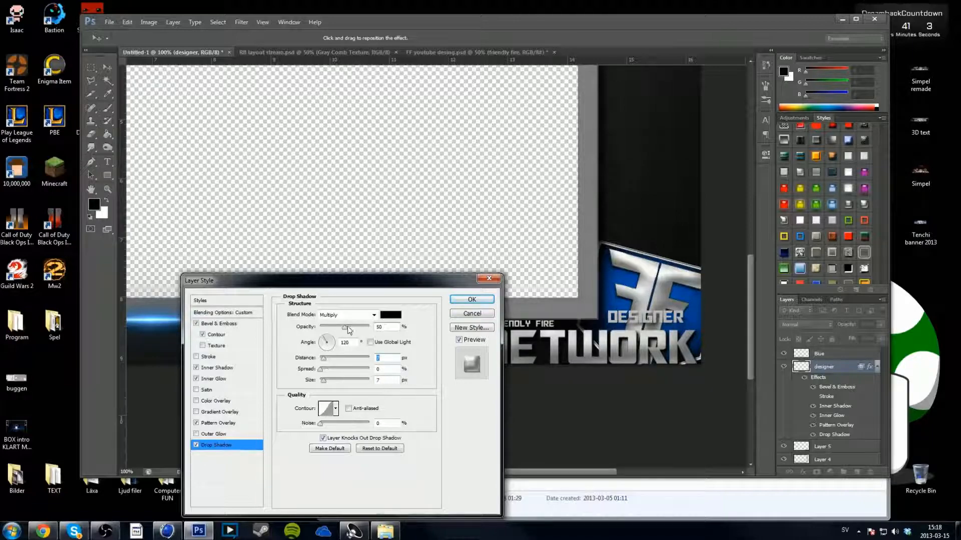
pyautogui.moveTo(345, 328); pyautogui.dragTo(370, 328)
pyautogui.click(459, 300)
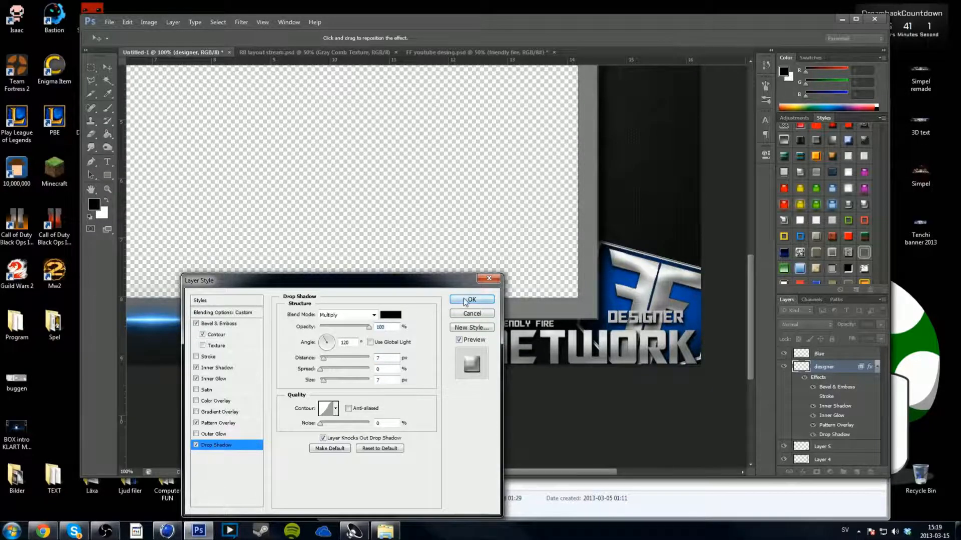
pyautogui.hotkey('ctrl', 't')
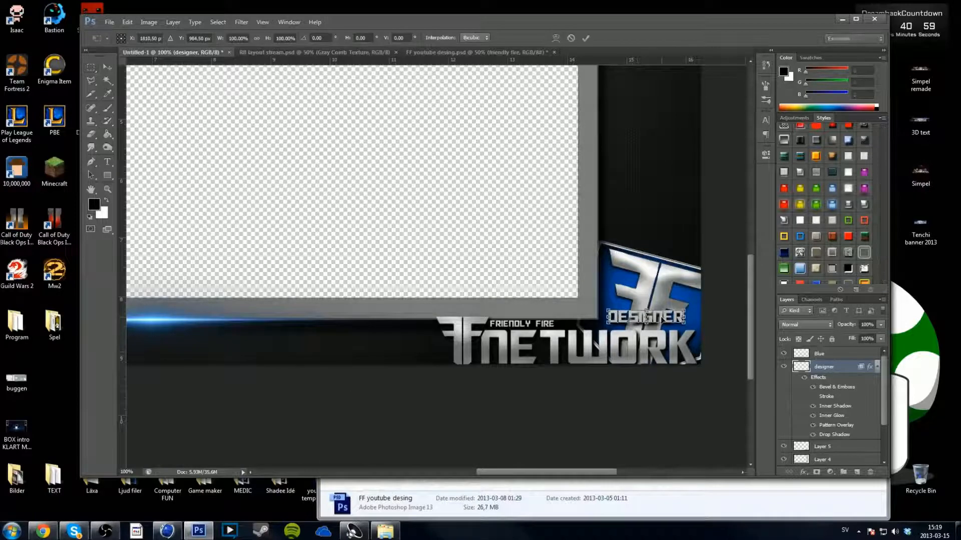
pyautogui.press('Return')
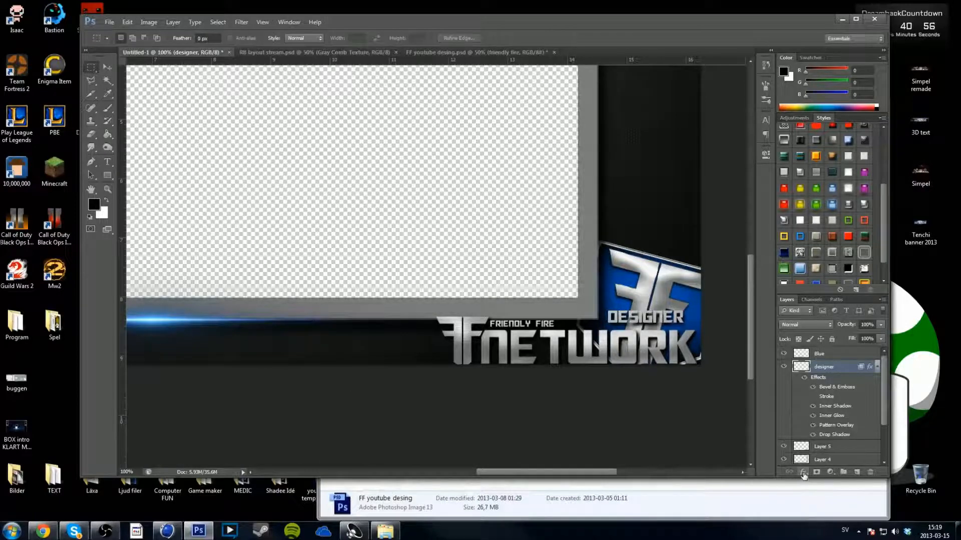
# Step: Set the designer layer's Bevel & Emboss depth to 113% and size to 250 px
pyautogui.click(803, 473)
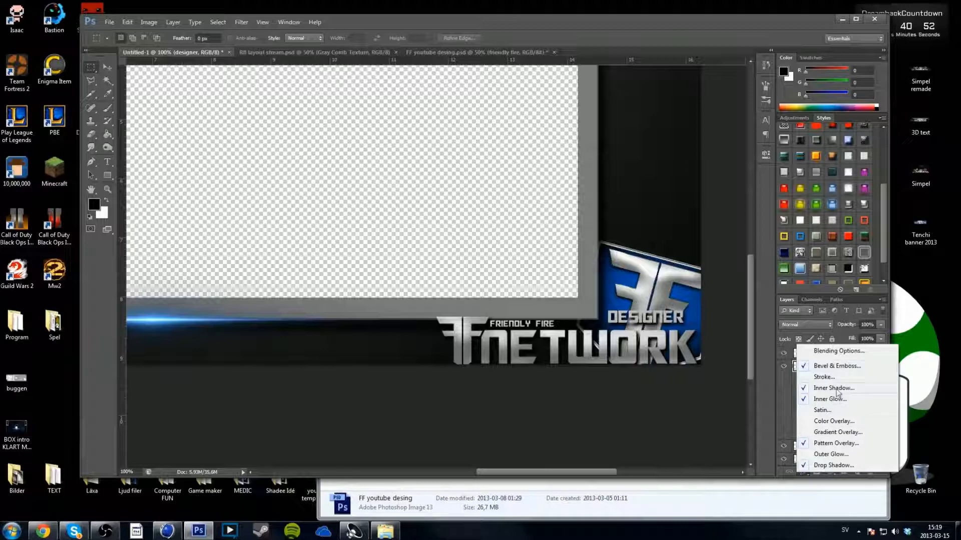
pyautogui.click(835, 367)
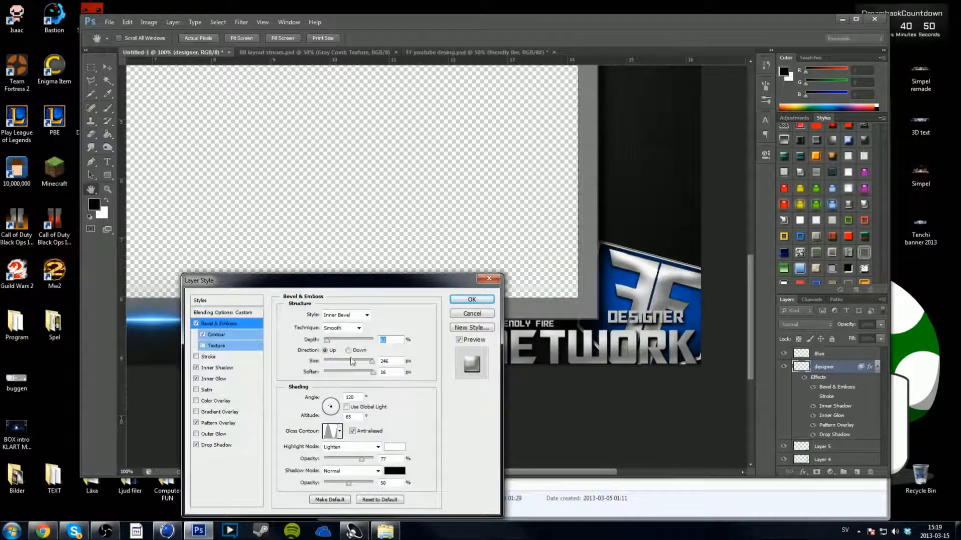
pyautogui.moveTo(361, 365); pyautogui.dragTo(387, 374)
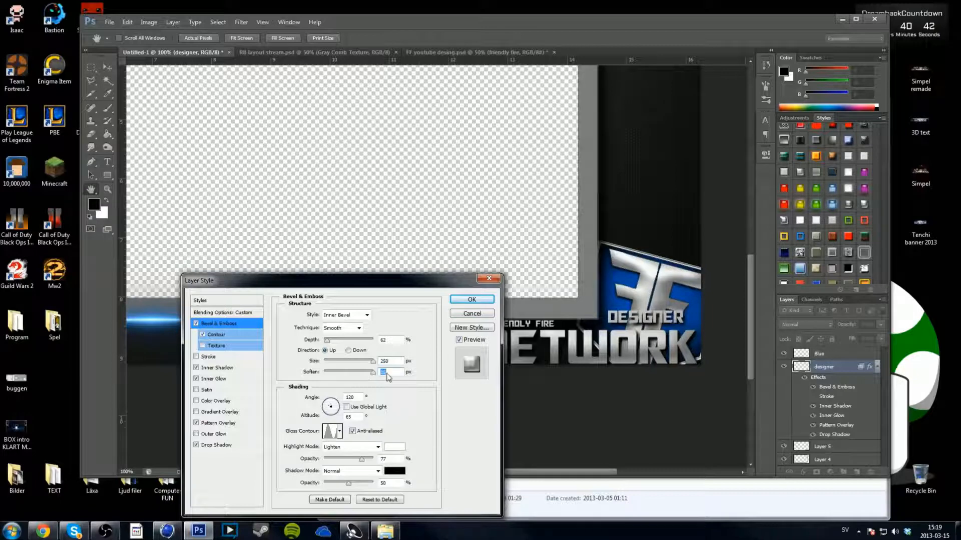
pyautogui.moveTo(326, 340); pyautogui.dragTo(418, 364)
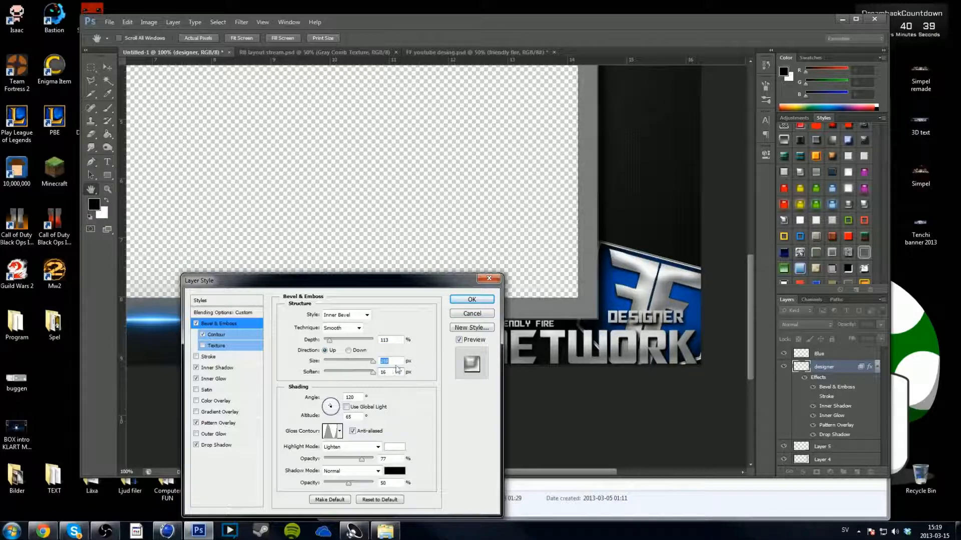
# Step: Compare the Down and Up bevel directions on the DESIGNER lettering, ending on Up
pyautogui.click(356, 352)
pyautogui.moveTo(361, 362); pyautogui.dragTo(388, 362)
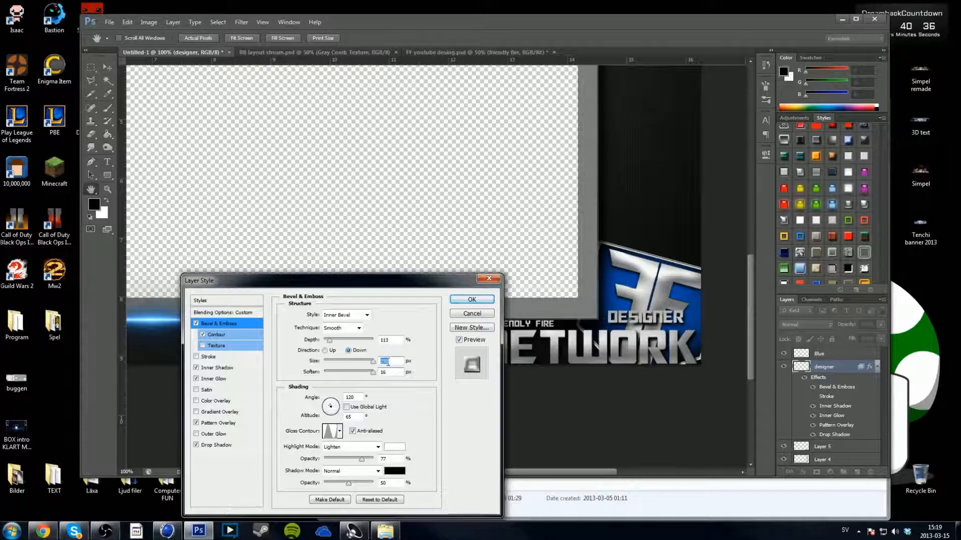
pyautogui.click(326, 351)
pyautogui.click(347, 351)
pyautogui.click(326, 351)
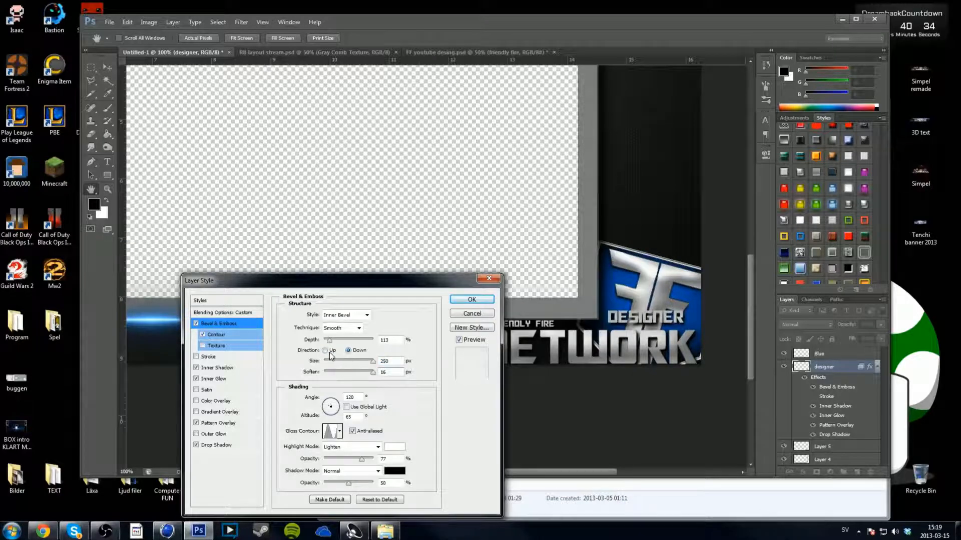
# Step: Try the Outer Bevel, Pillow Emboss and Stroke Emboss styles on the lettering, testing Outer Bevel at 18 px size
pyautogui.click(350, 316)
pyautogui.click(350, 326)
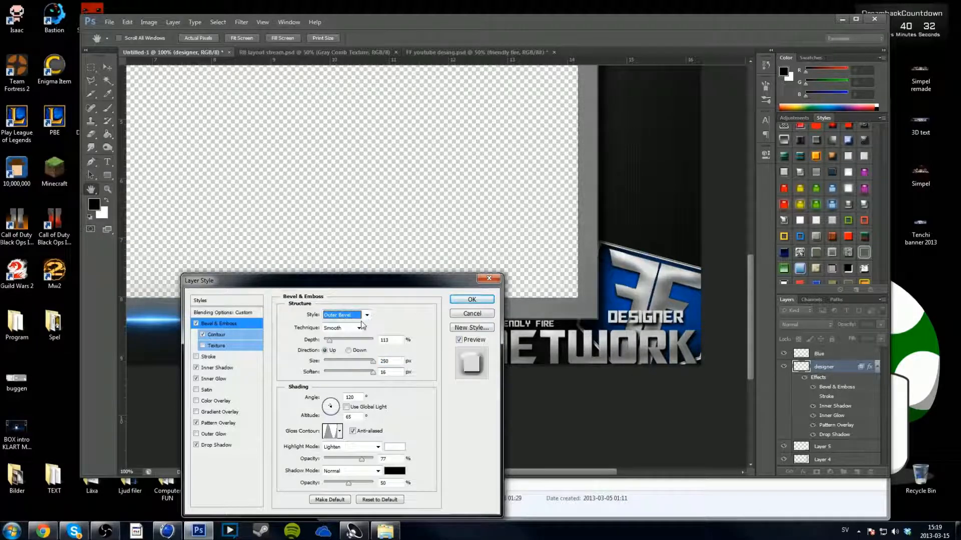
pyautogui.click(365, 316)
pyautogui.click(355, 345)
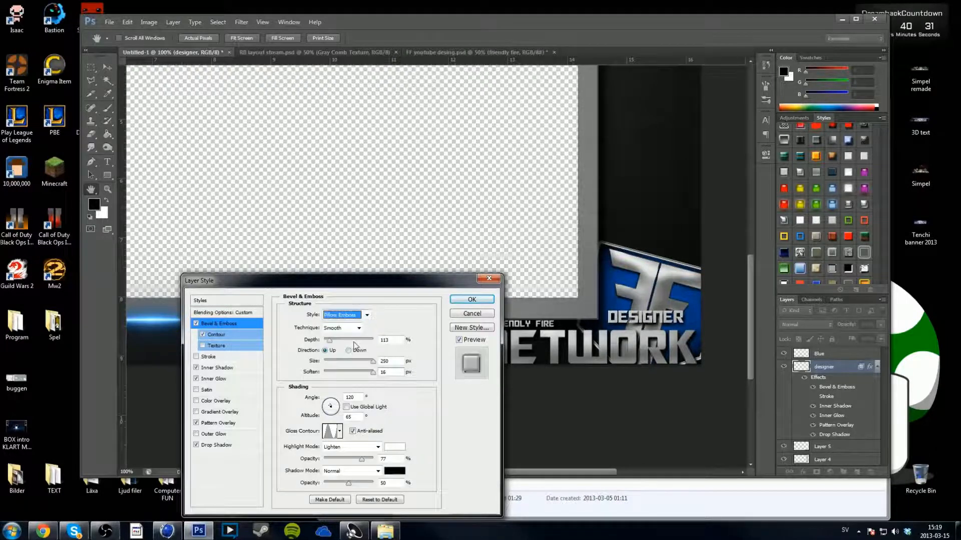
pyautogui.click(364, 315)
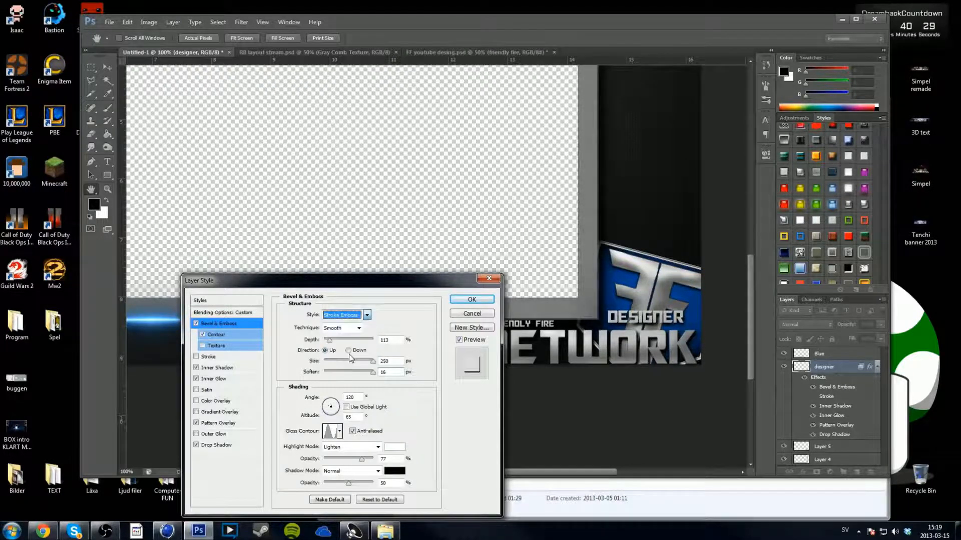
pyautogui.click(353, 356)
pyautogui.click(365, 315)
pyautogui.click(350, 326)
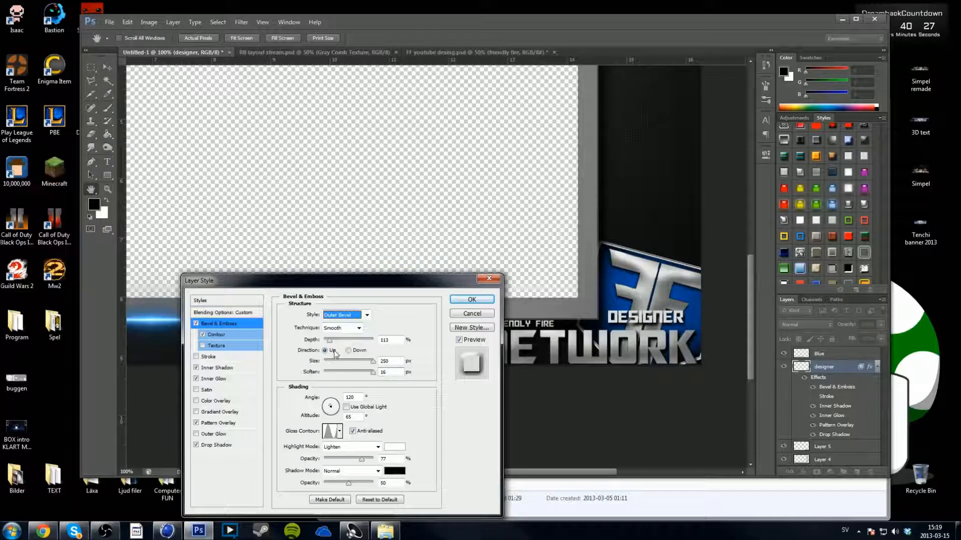
pyautogui.moveTo(344, 363); pyautogui.dragTo(332, 365)
# Step: Set the DESIGNER lettering to an Inner Bevel with 1% depth and 4 px size, reduce its softening, and apply the style
pyautogui.click(365, 315)
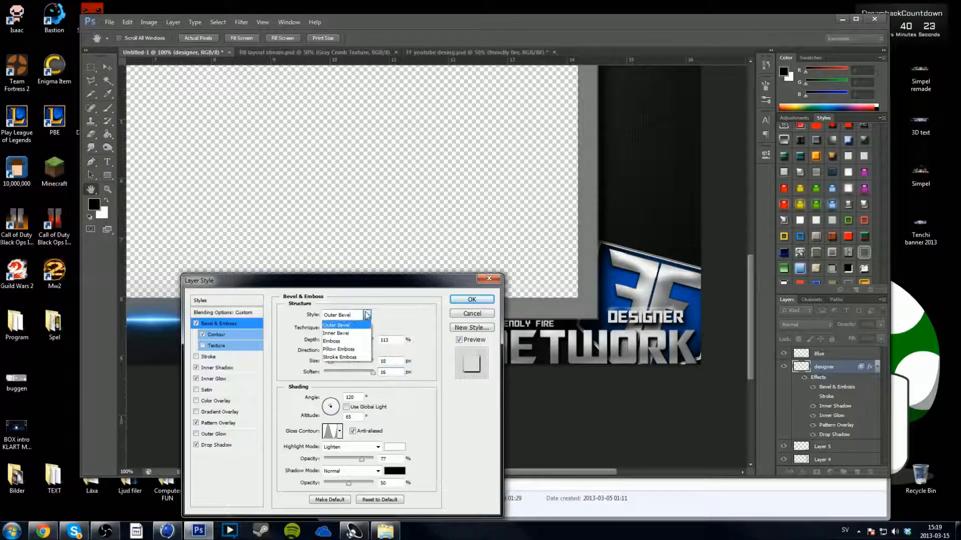
pyautogui.click(347, 335)
pyautogui.moveTo(330, 366); pyautogui.dragTo(355, 374)
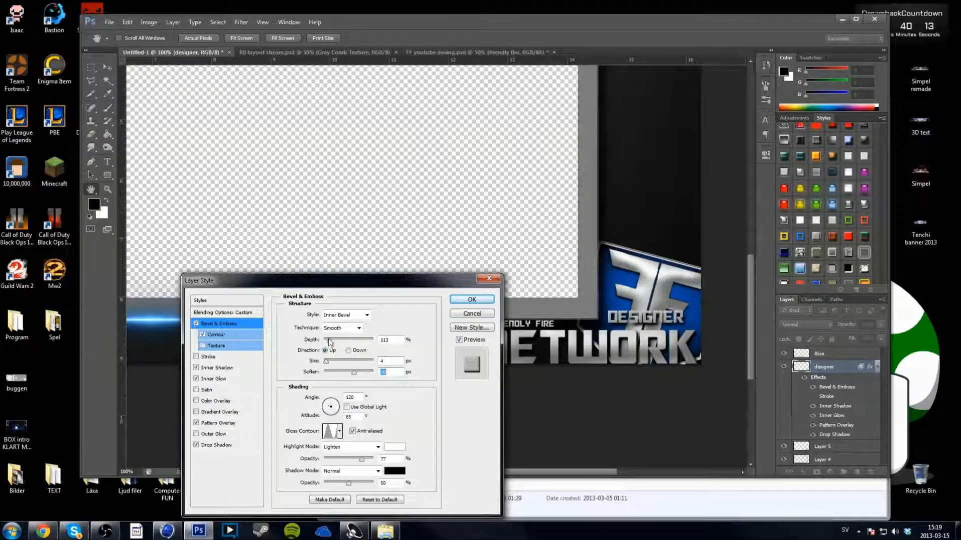
pyautogui.moveTo(329, 340); pyautogui.dragTo(286, 346)
pyautogui.click(472, 299)
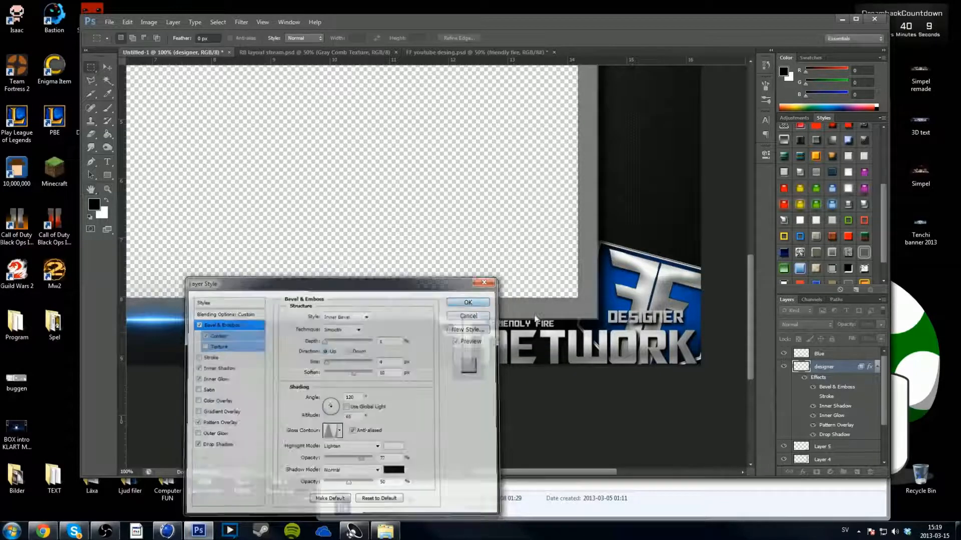
# Step: Shift the DESIGNER lettering slightly right and down so it sits closer above the end of NETWORK
pyautogui.hotkey('ctrl', '-')
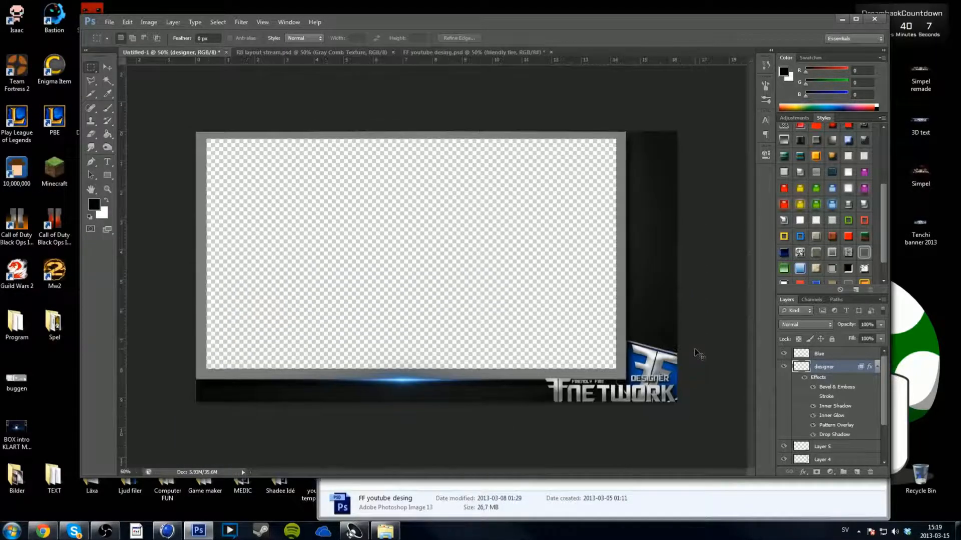
pyautogui.hotkey('ctrl', '+')
pyautogui.hotkey('ctrl', '+')
pyautogui.scroll(-5, 691, 349)
pyautogui.hscroll(6, 607, 331)
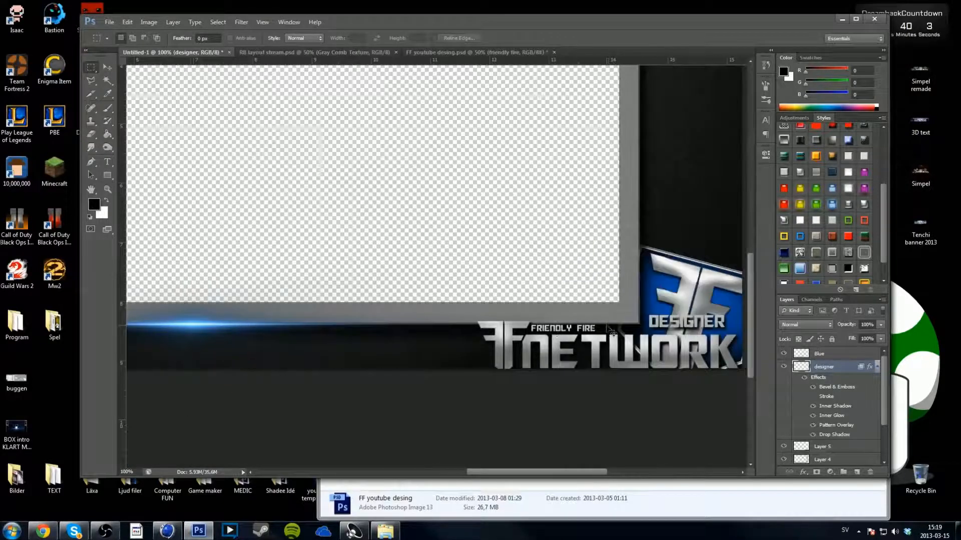
pyautogui.hotkey('ctrl', 't')
pyautogui.moveTo(607, 334)
pyautogui.mouseDown()
pyautogui.moveTo(508, 314)
pyautogui.moveTo(556, 333)
pyautogui.moveTo(596, 303)
pyautogui.moveTo(620, 326)
pyautogui.mouseUp()
pyautogui.press('Return')
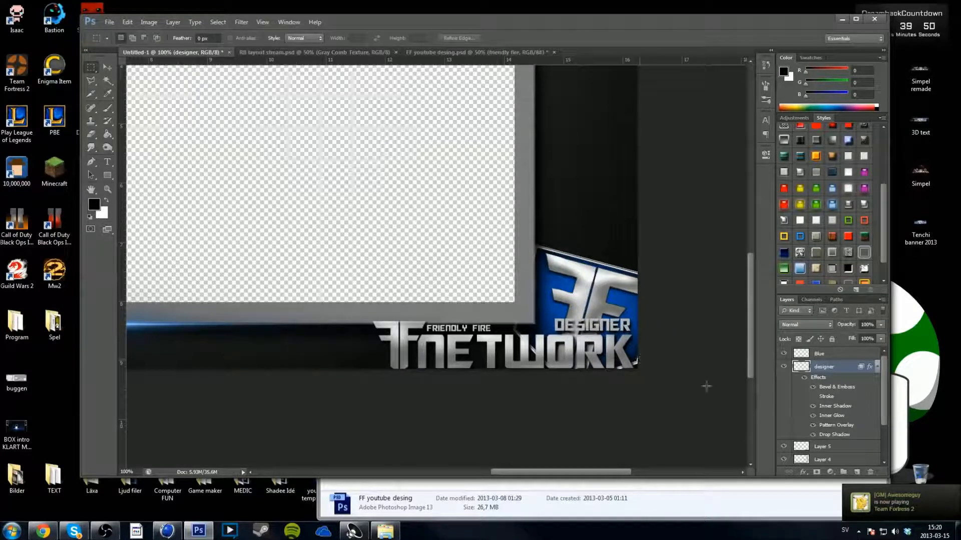
# Step: Add a black stroke to the DESIGNER lettering, positioned Outside with 100% opacity
pyautogui.click(810, 475)
pyautogui.click(828, 382)
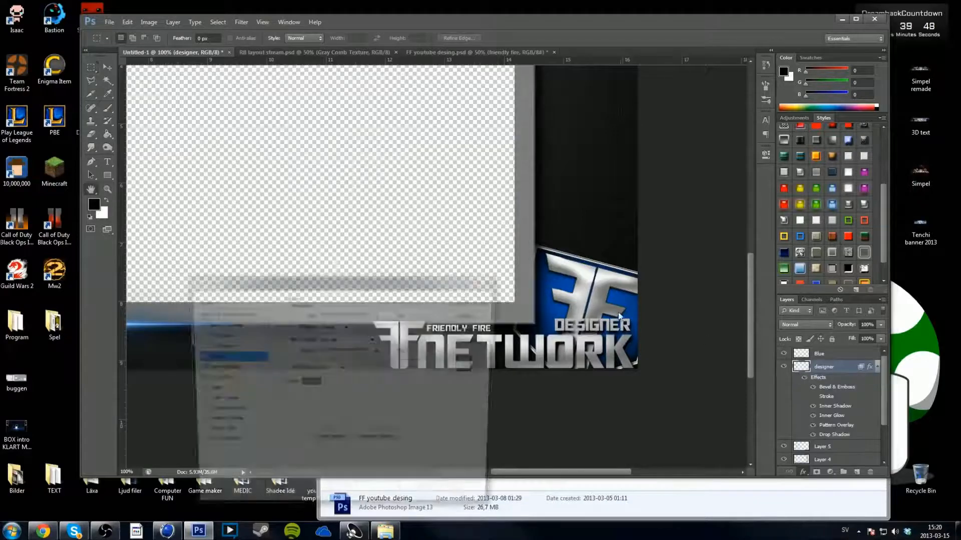
pyautogui.click(344, 326)
pyautogui.click(339, 333)
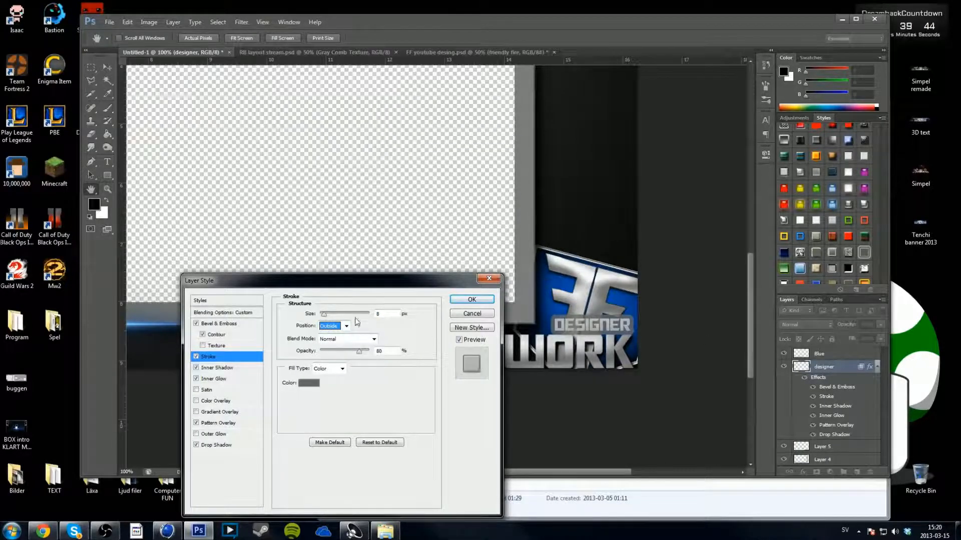
pyautogui.moveTo(358, 351); pyautogui.dragTo(369, 351)
pyautogui.click(307, 383)
pyautogui.moveTo(538, 439); pyautogui.dragTo(653, 494)
pyautogui.click(693, 326)
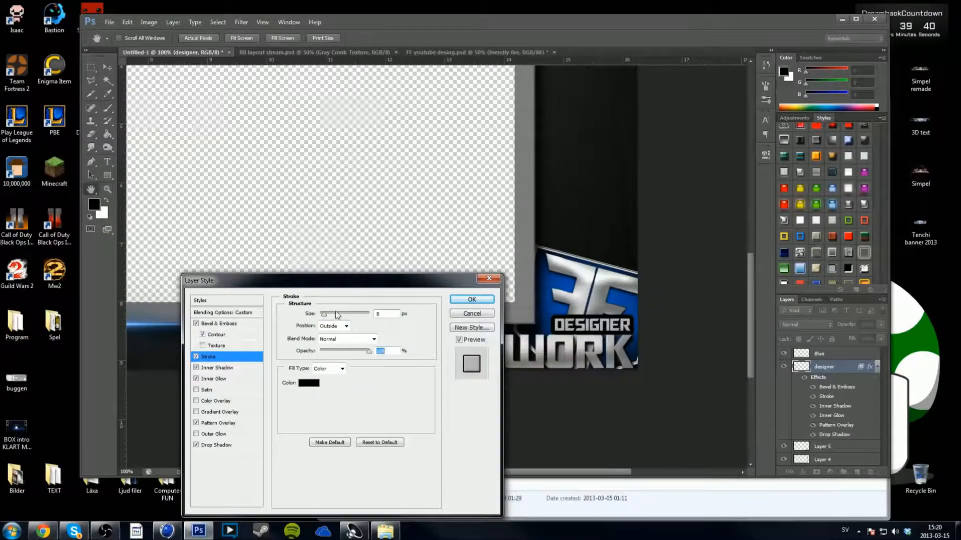
# Step: Reduce the DESIGNER lettering's stroke size to 1 px and apply the layer style
pyautogui.moveTo(324, 314); pyautogui.dragTo(320, 317)
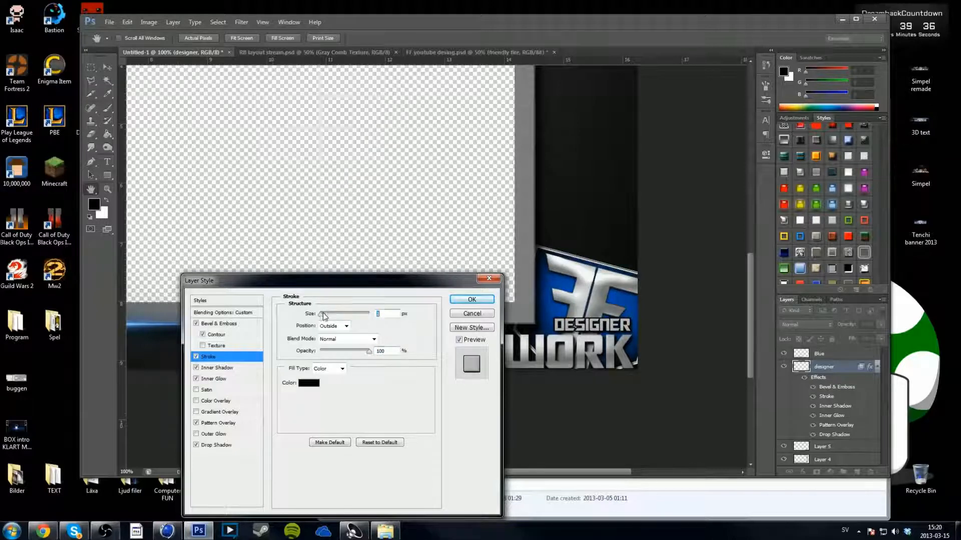
pyautogui.moveTo(320, 314); pyautogui.dragTo(309, 315)
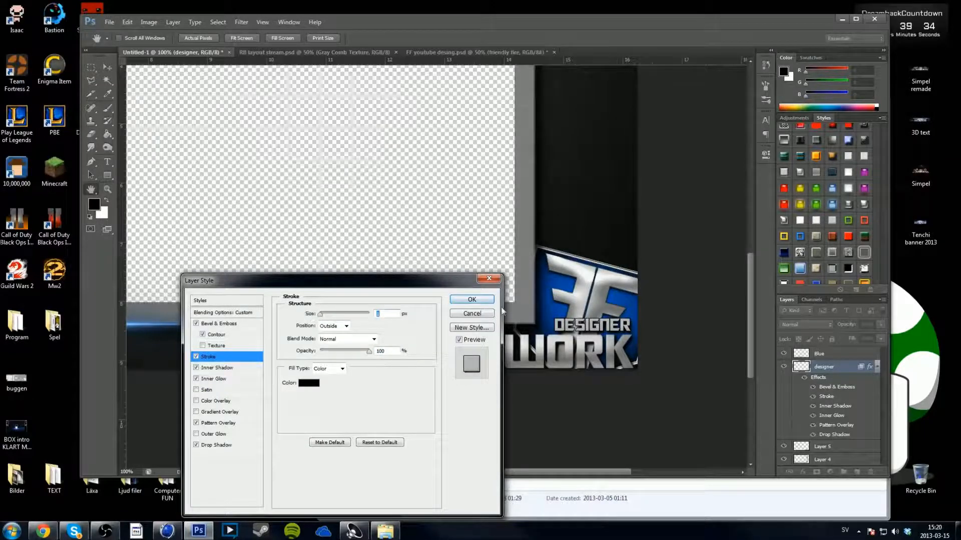
pyautogui.click(479, 301)
# Step: Try a black Outside stroke at 100% opacity on Layer 5, the NETWORK lettering
pyautogui.hotkey('ctrl', '-')
pyautogui.hotkey('ctrl', '-')
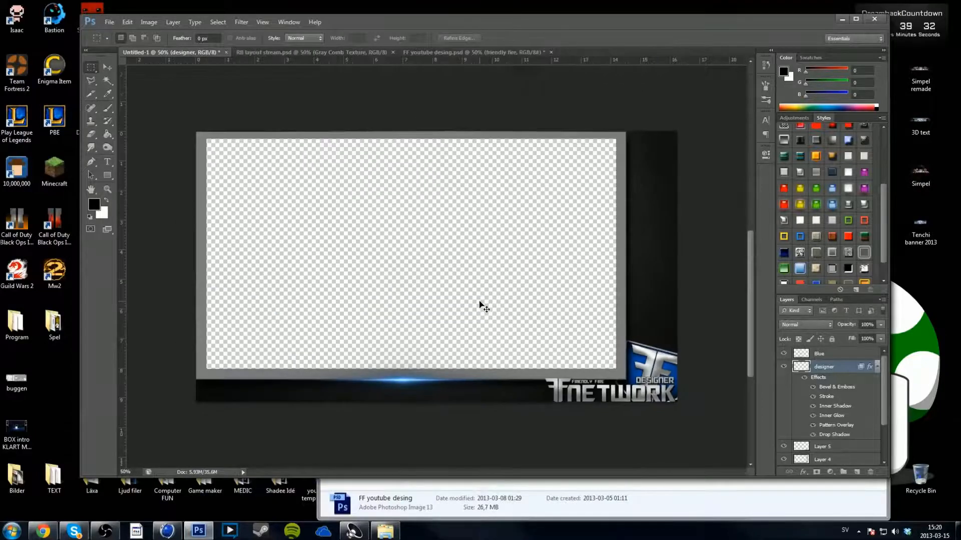
pyautogui.hotkey('ctrl', '+')
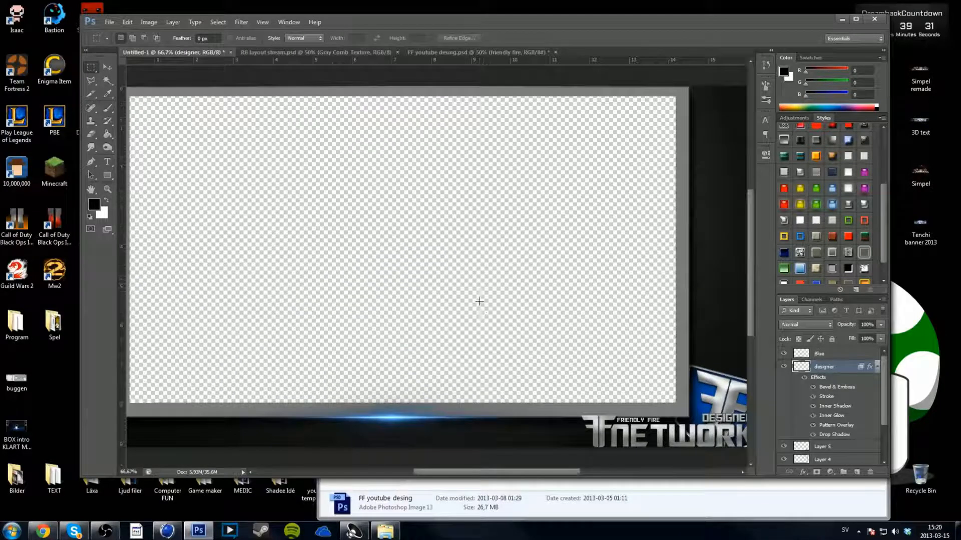
pyautogui.click(823, 448)
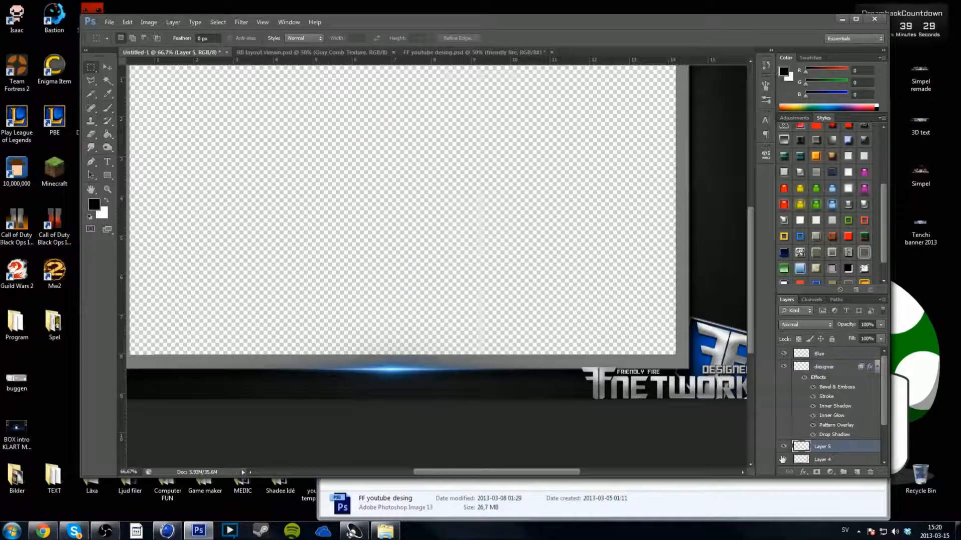
pyautogui.click(803, 472)
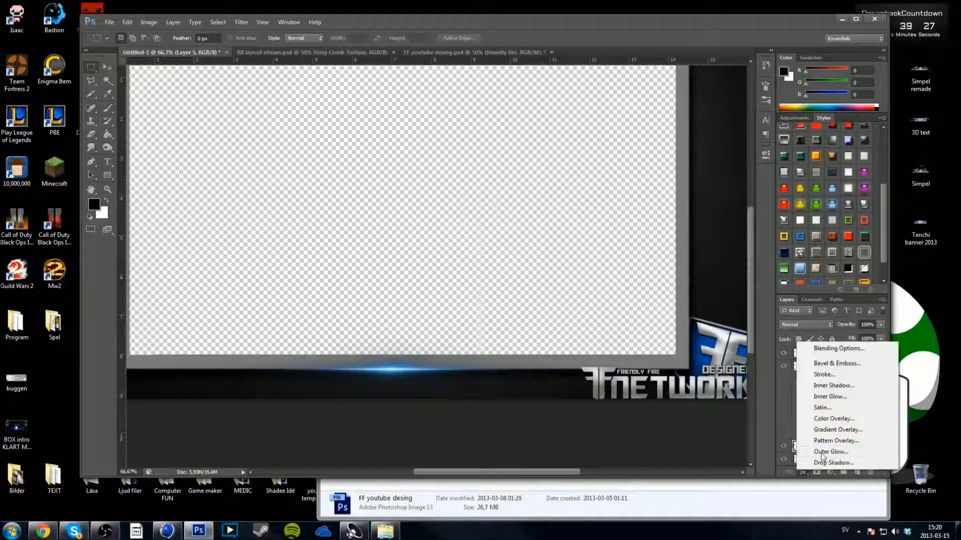
pyautogui.click(825, 375)
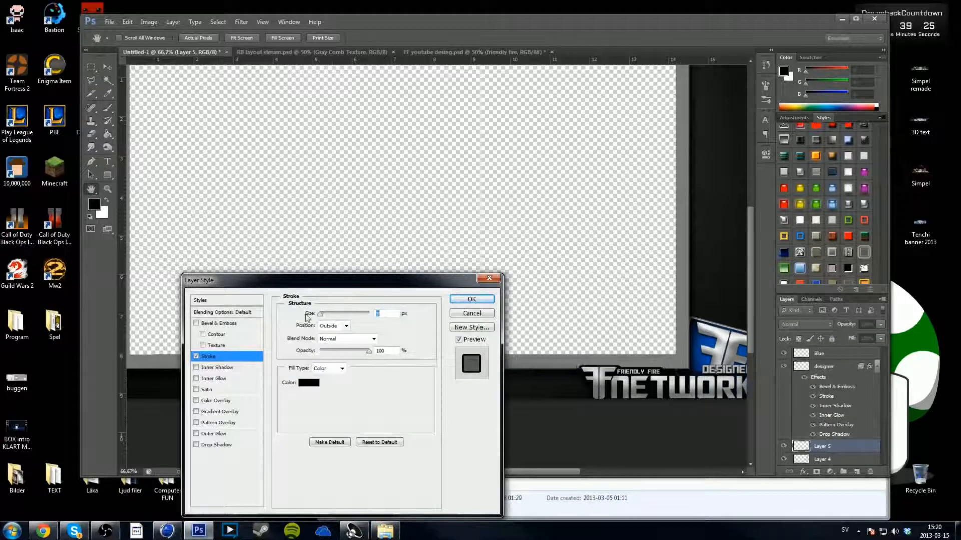
pyautogui.click(471, 300)
pyautogui.hscroll(2, 495, 345)
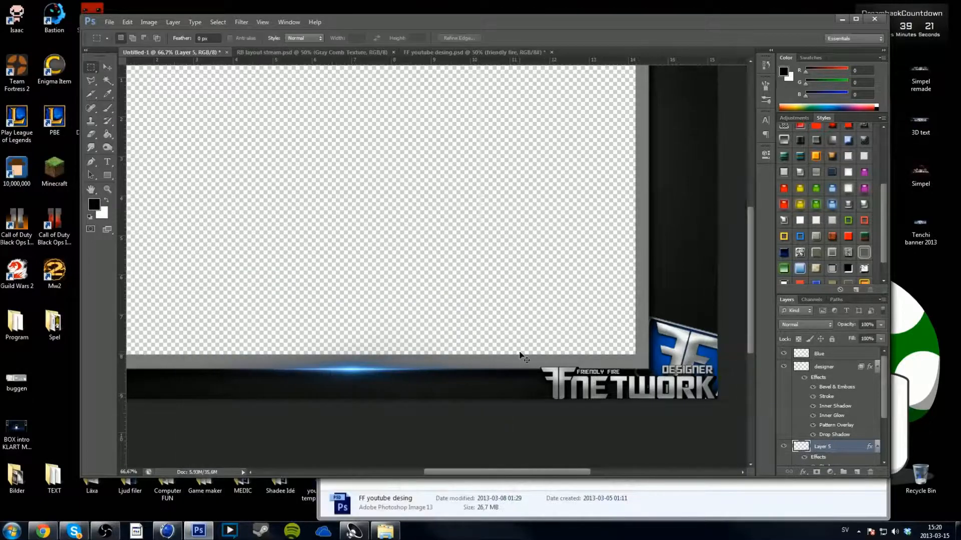
pyautogui.hotkey('ctrl', 'z')
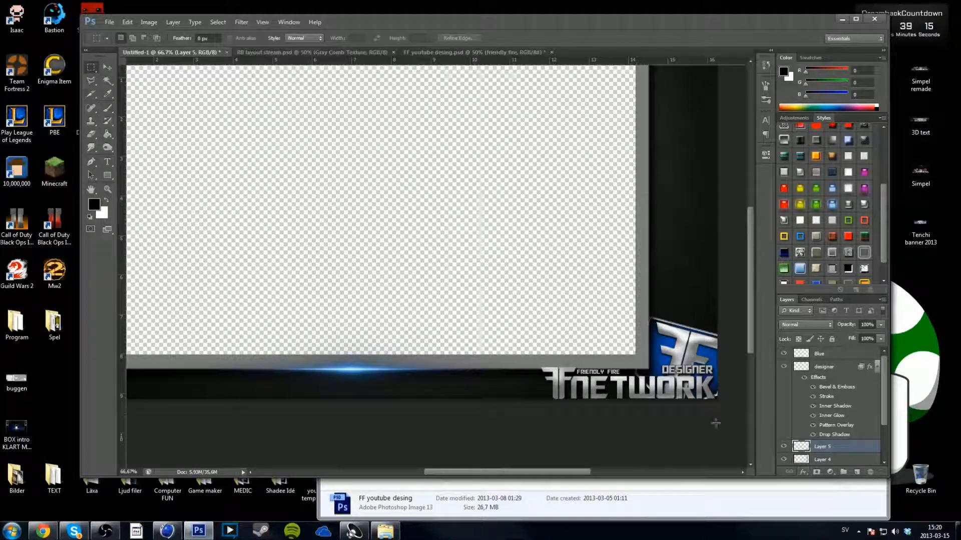
# Step: Try moving the NETWORK lettering off the bottom bar into the transparent cutout
pyautogui.hotkey('ctrl', 't')
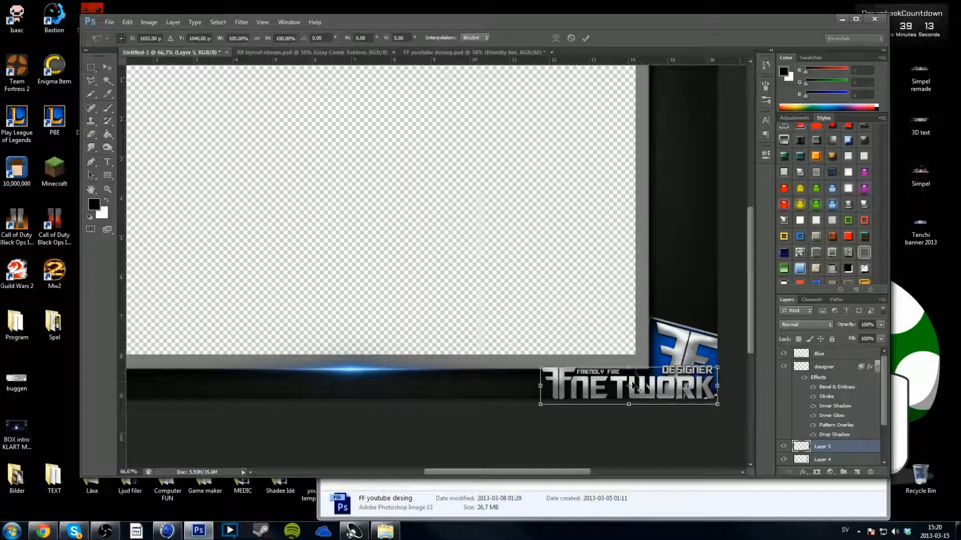
pyautogui.moveTo(643, 389); pyautogui.dragTo(513, 283)
pyautogui.press('Return')
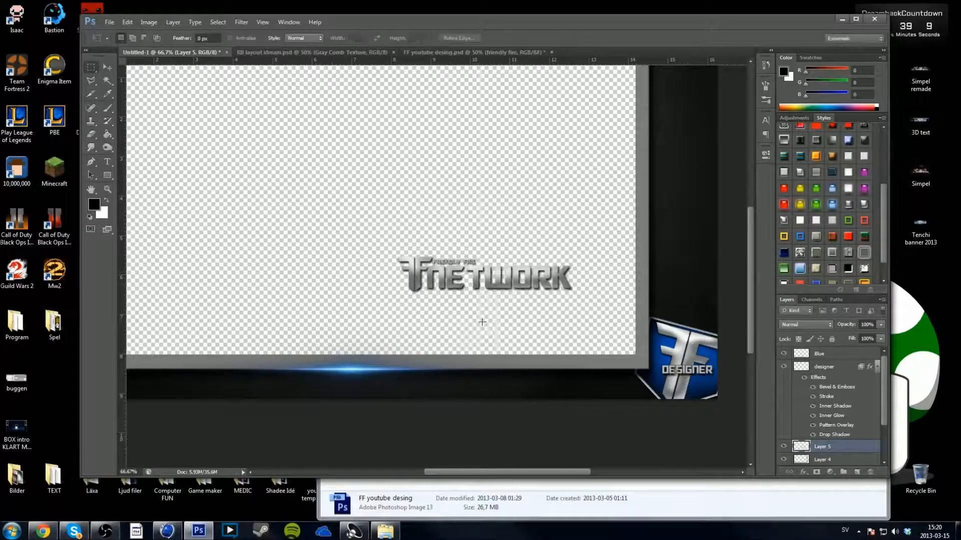
pyautogui.hotkey('ctrl', 'z')
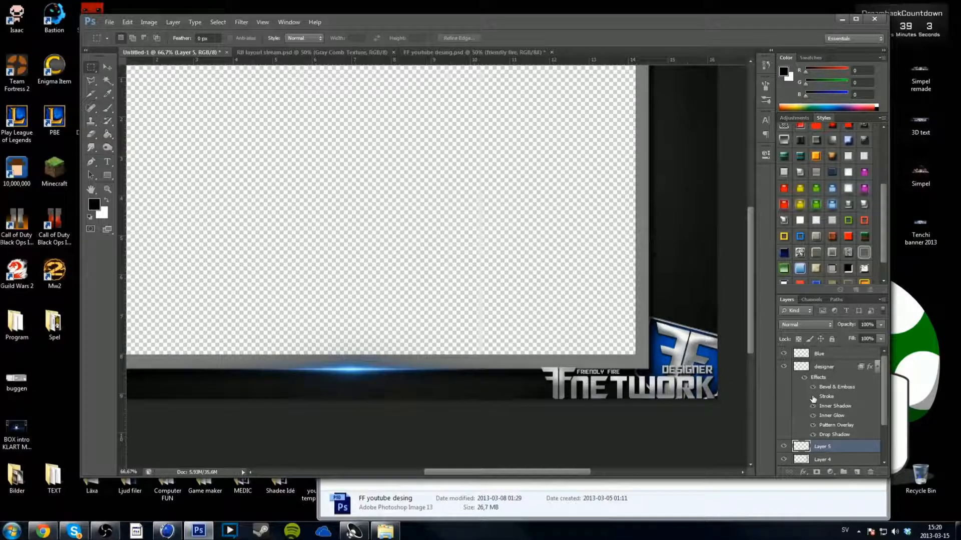
# Step: Copy the full canvas area of the Vignette layer in FF youtube desing.psd
pyautogui.click(292, 53)
pyautogui.click(420, 53)
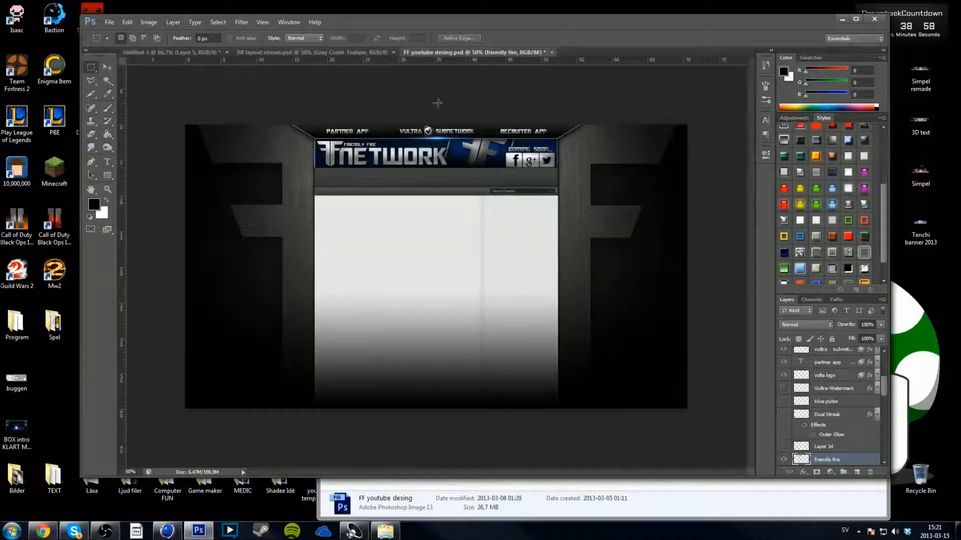
pyautogui.scroll(-10, 848, 403)
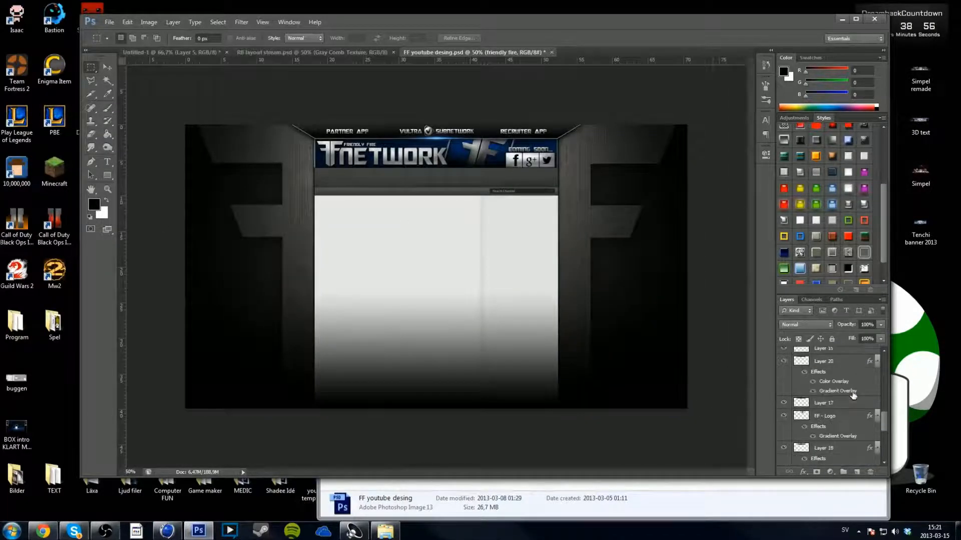
pyautogui.click(825, 381)
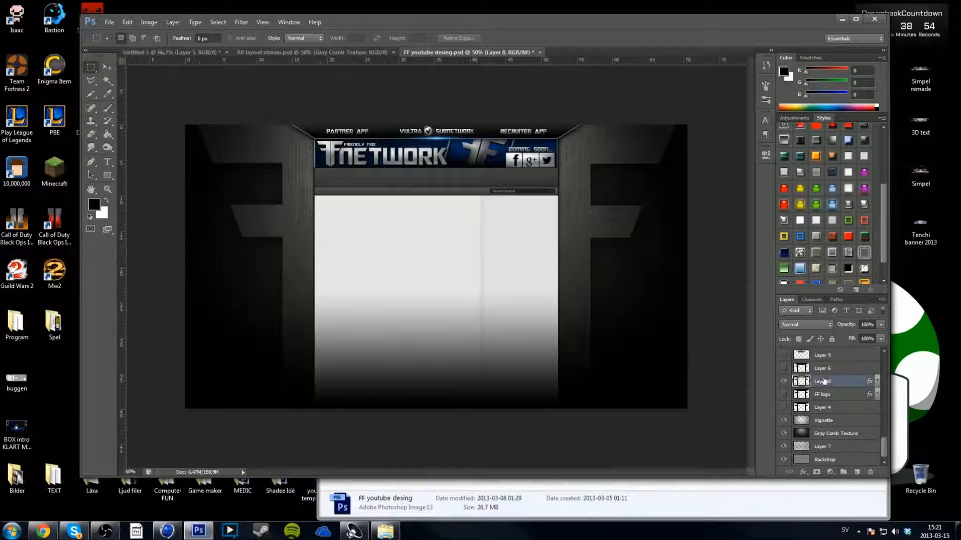
pyautogui.click(699, 153)
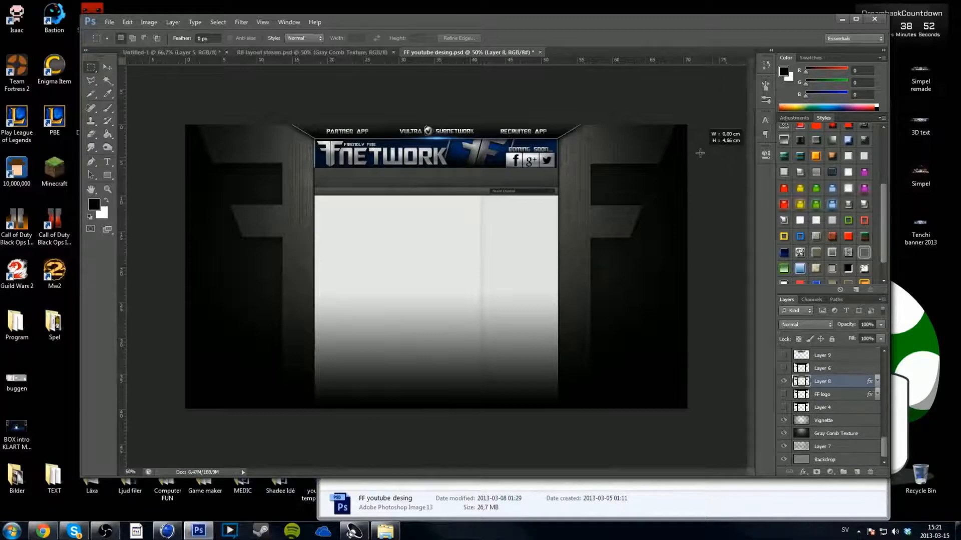
pyautogui.click(482, 204)
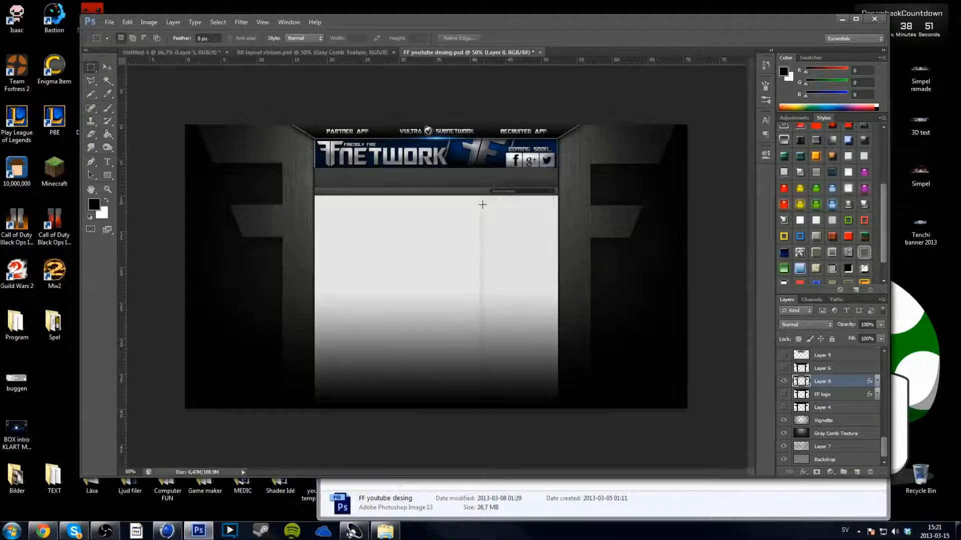
pyautogui.click(812, 419)
pyautogui.moveTo(179, 103); pyautogui.dragTo(750, 400)
# Step: Paste the vignette onto a new layer in Untitled-1 and move that layer directly above Layer 1
pyautogui.click(191, 53)
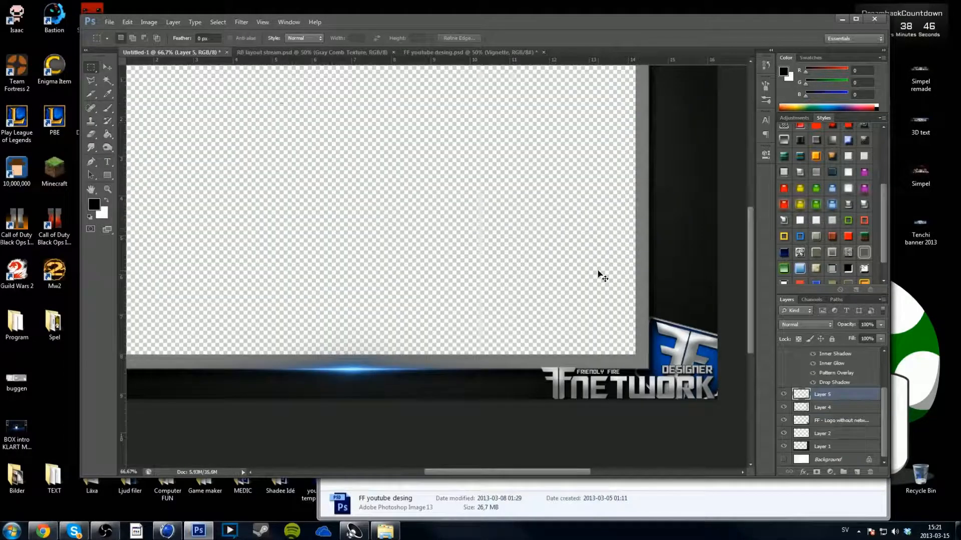
pyautogui.hotkey('ctrl', '-')
pyautogui.moveTo(885, 402); pyautogui.dragTo(885, 365)
pyautogui.click(877, 367)
pyautogui.click(843, 355)
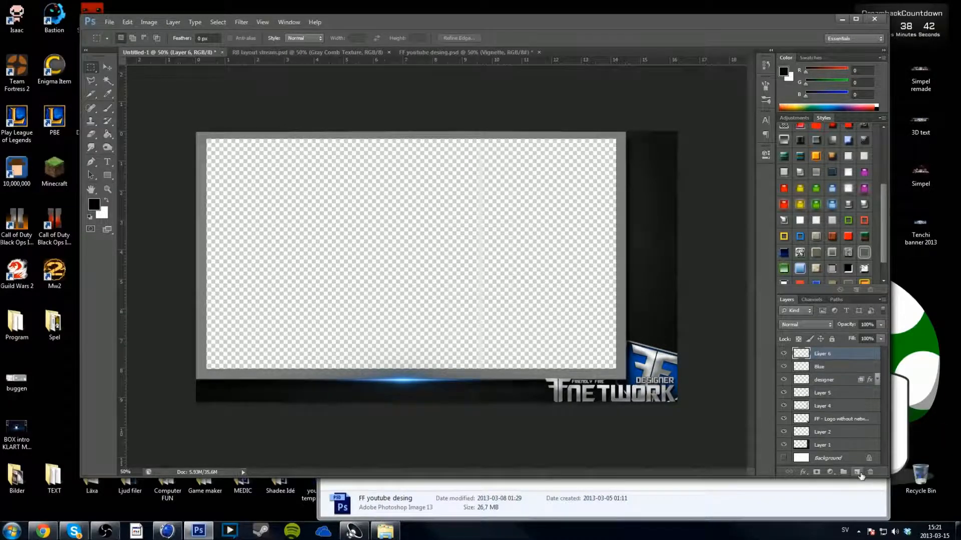
pyautogui.hotkey('ctrl', 'v')
pyautogui.hotkey('ctrl', 't')
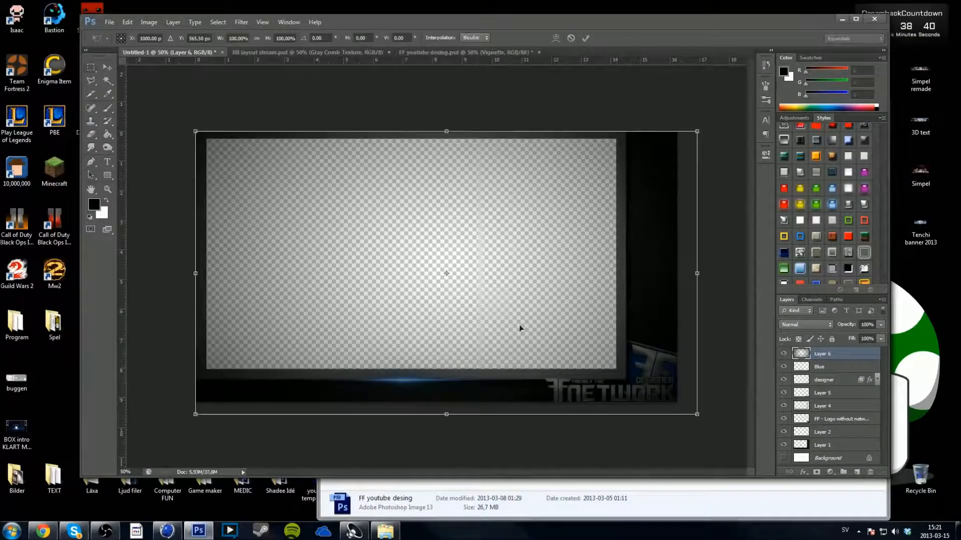
pyautogui.press('Return')
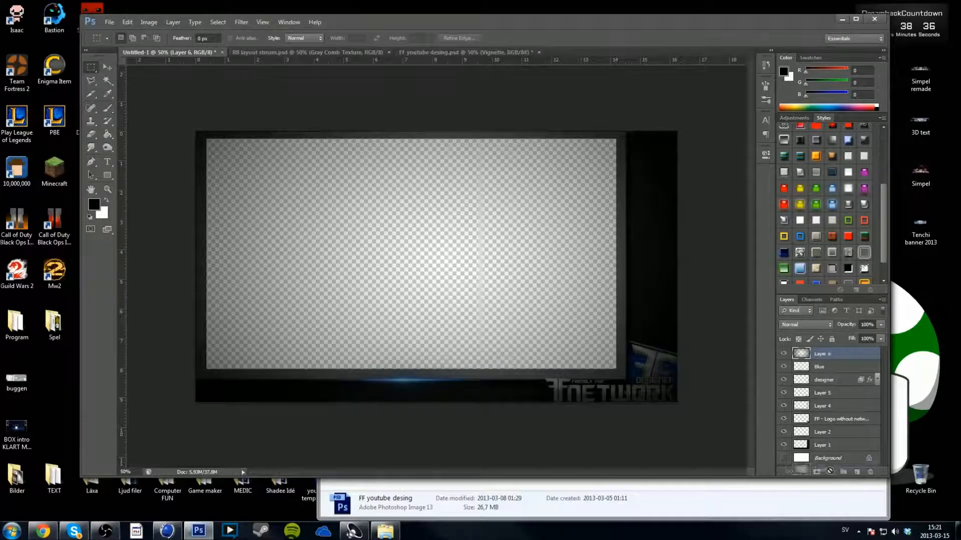
pyautogui.moveTo(829, 442); pyautogui.dragTo(831, 444)
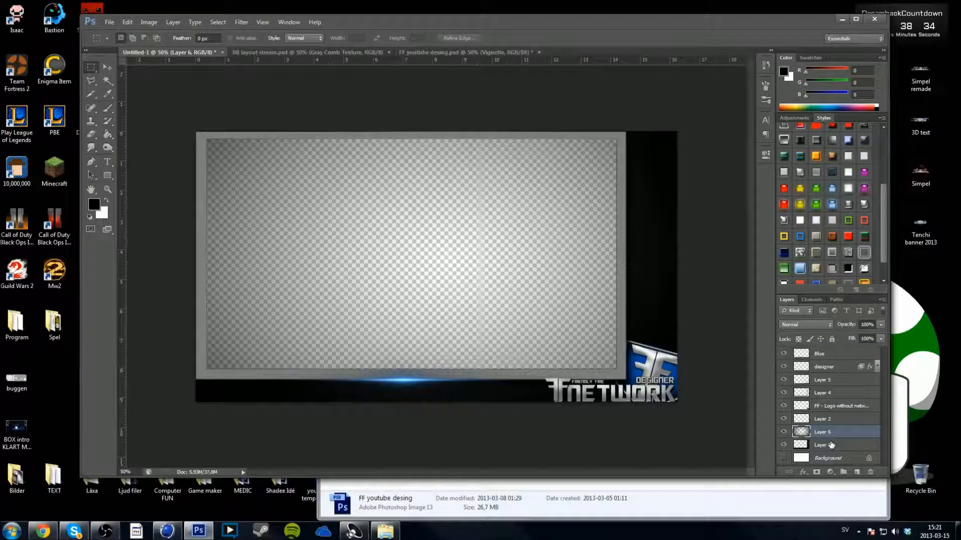
# Step: Compare the layout with the vignette on Layer 6 shown and hidden, ending with it hidden
pyautogui.click(829, 445)
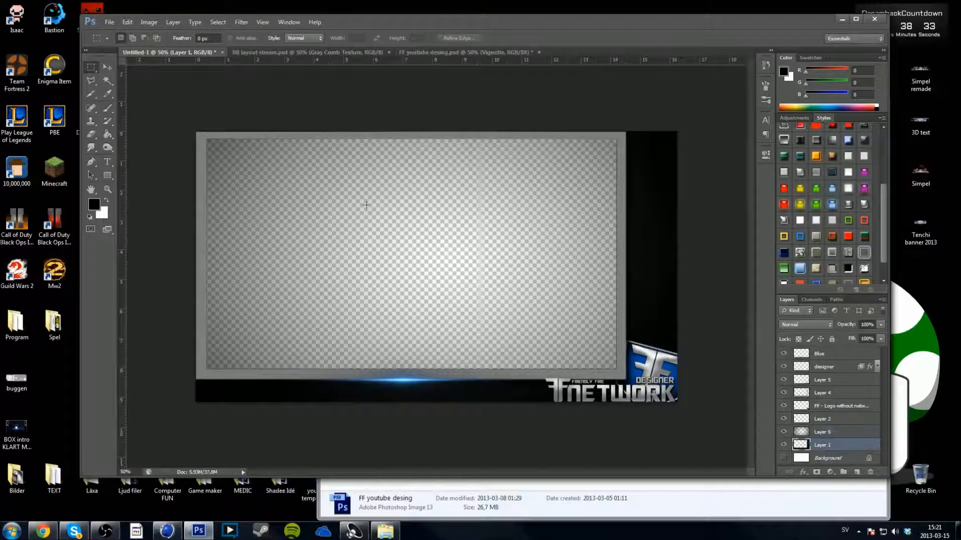
pyautogui.click(784, 432)
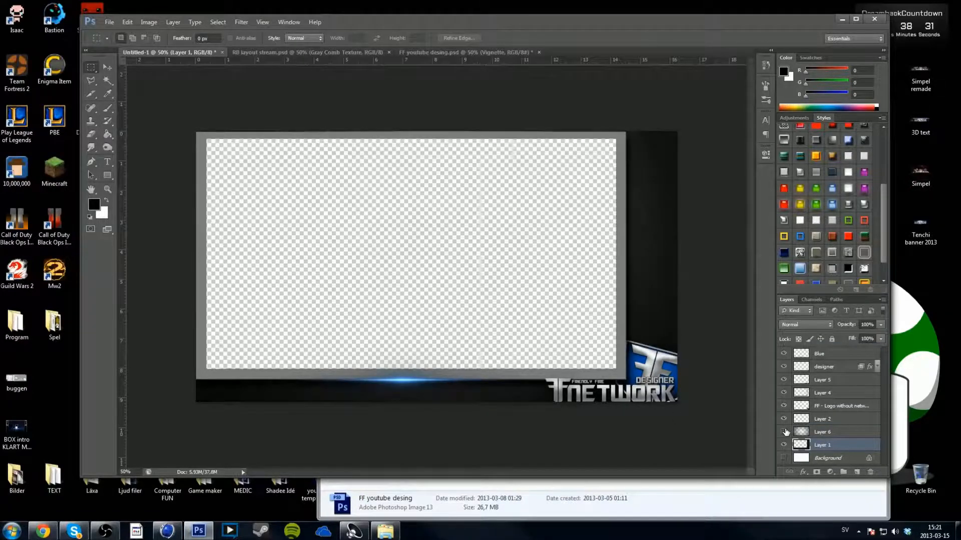
pyautogui.click(784, 432)
pyautogui.click(784, 432)
pyautogui.click(785, 432)
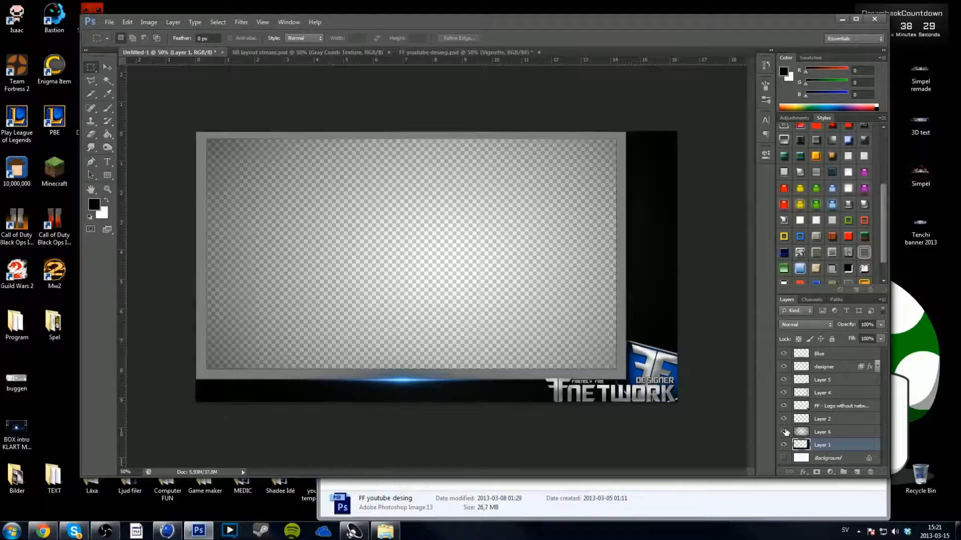
pyautogui.click(784, 432)
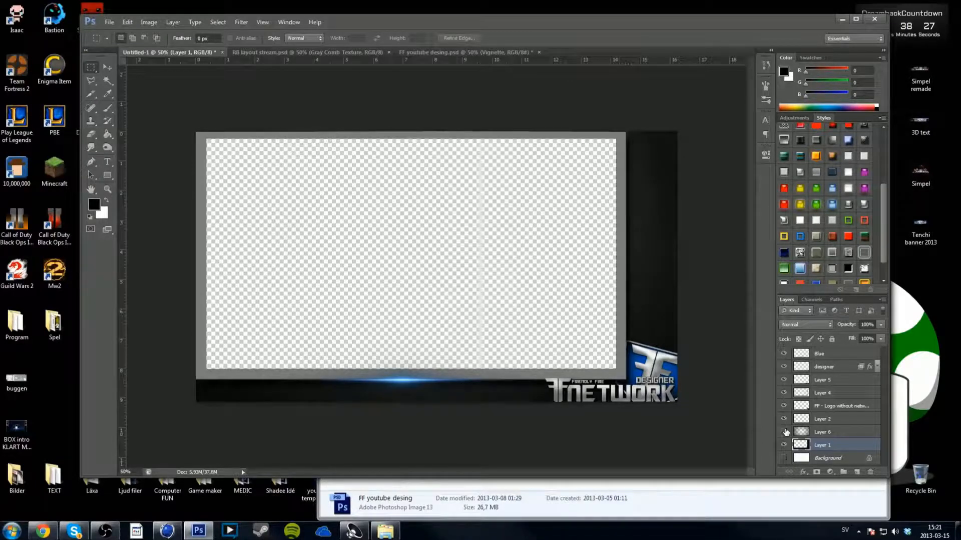
# Step: Show the vignette on Layer 6 and add a black letter F in the Megatron font at 200 pt in the cutout
pyautogui.click(784, 432)
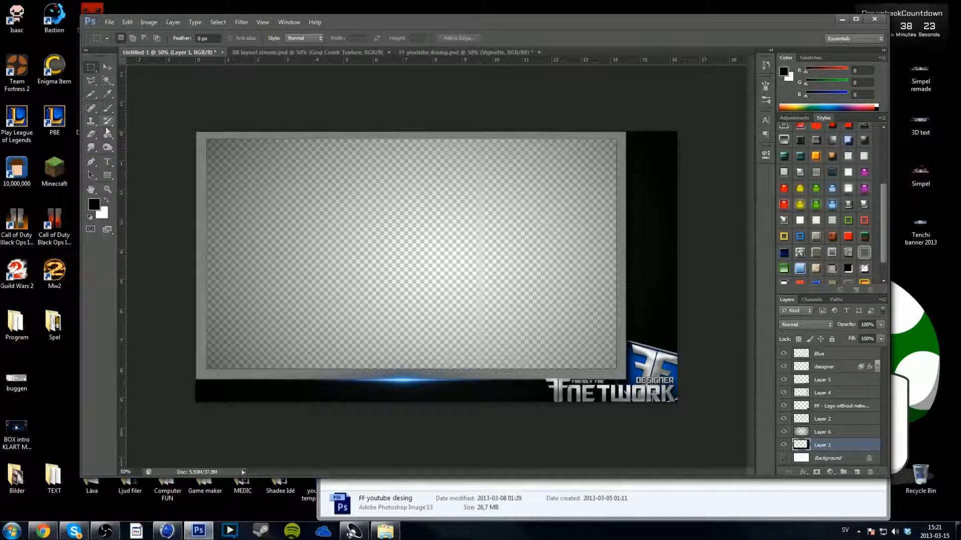
pyautogui.click(103, 162)
pyautogui.click(338, 245)
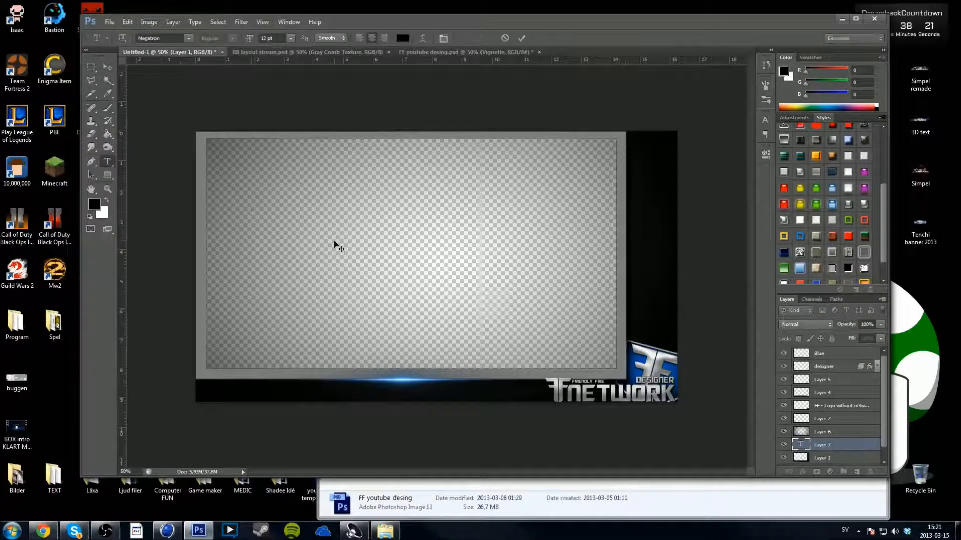
pyautogui.doubleClick(251, 208)
pyautogui.click(290, 40)
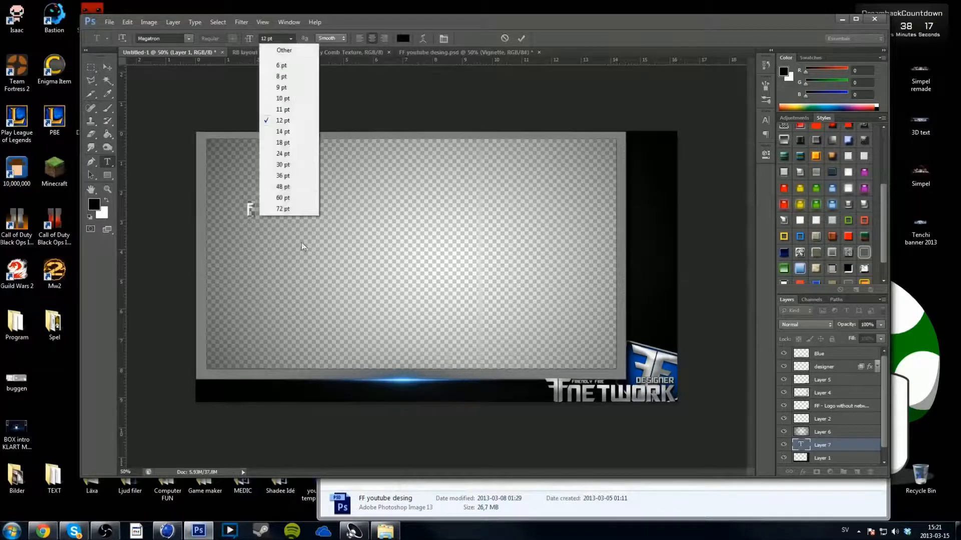
pyautogui.click(283, 209)
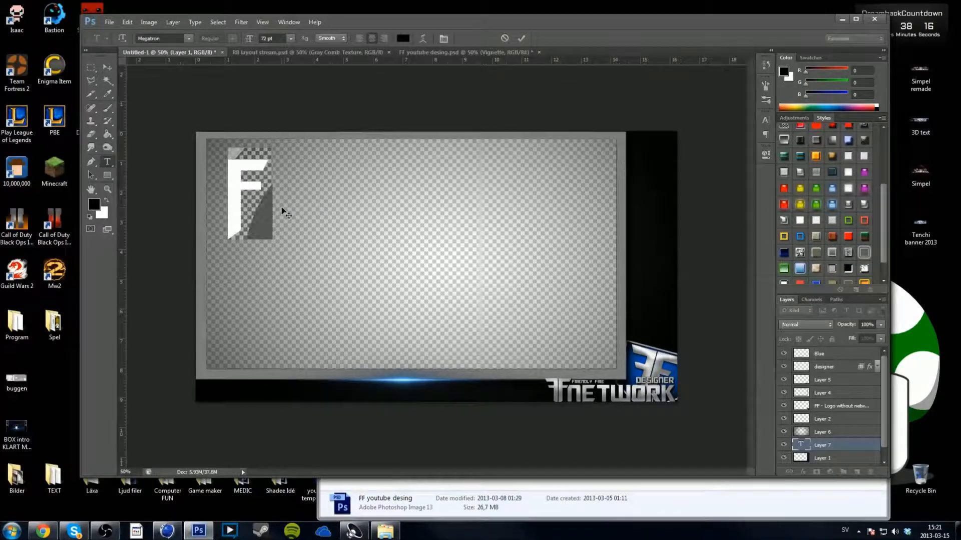
pyautogui.click(267, 38)
pyautogui.write('200')
pyautogui.press('Return')
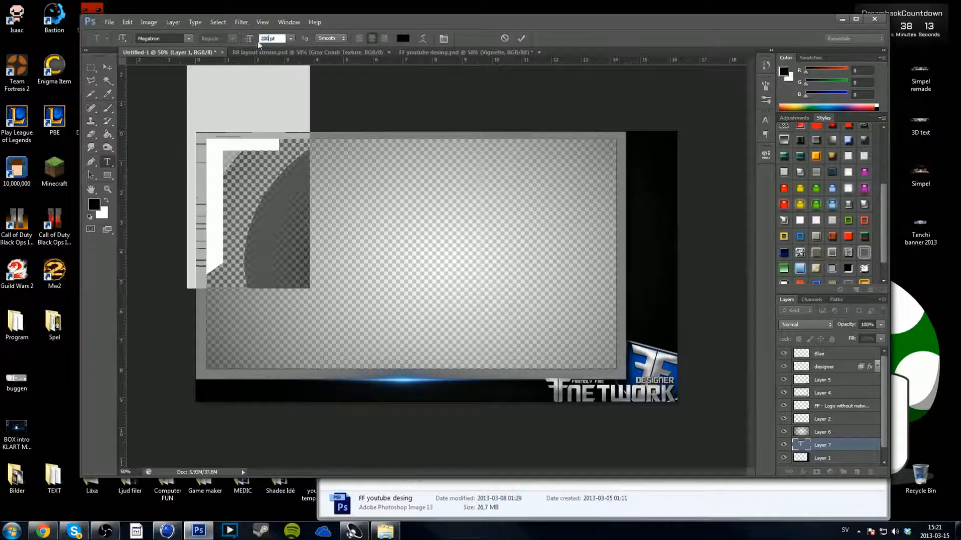
# Step: Reposition the F near the middle of the cutout, rasterize its type layer and raise it to the cutout's upper edge
pyautogui.moveTo(245, 162)
pyautogui.mouseDown()
pyautogui.moveTo(310, 211)
pyautogui.moveTo(246, 176)
pyautogui.mouseUp()
pyautogui.moveTo(262, 217); pyautogui.dragTo(397, 310)
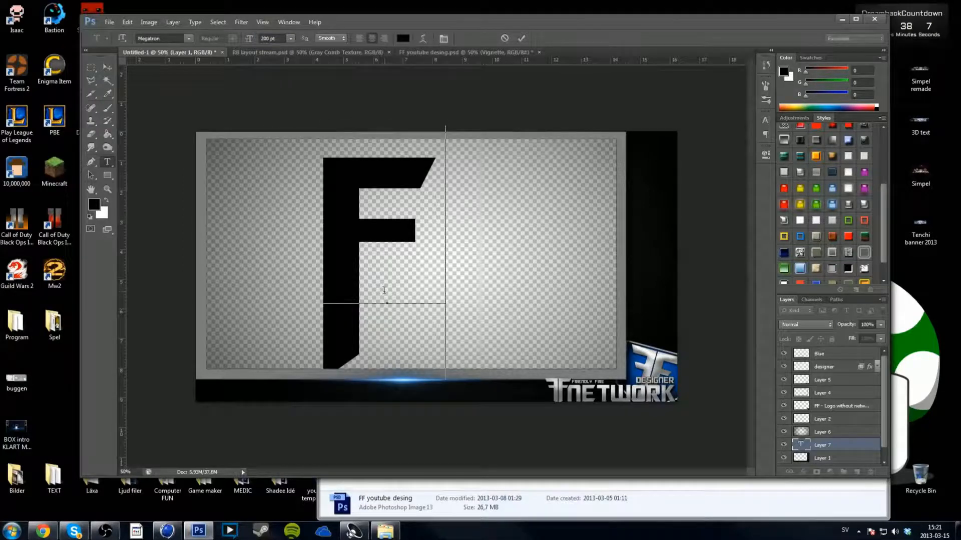
pyautogui.click(109, 109)
pyautogui.click(458, 201)
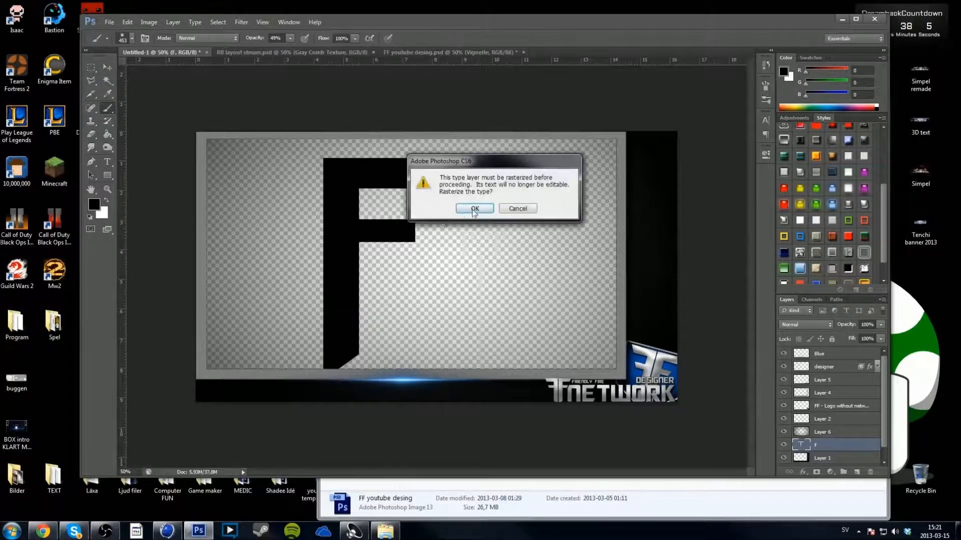
pyautogui.click(474, 208)
pyautogui.hotkey('ctrl', 't')
pyautogui.moveTo(369, 194); pyautogui.dragTo(368, 176)
pyautogui.press('Return')
# Step: Cut the end of the F's middle bar at a slant with a polygonal lasso selection, and deselect
pyautogui.press('l')
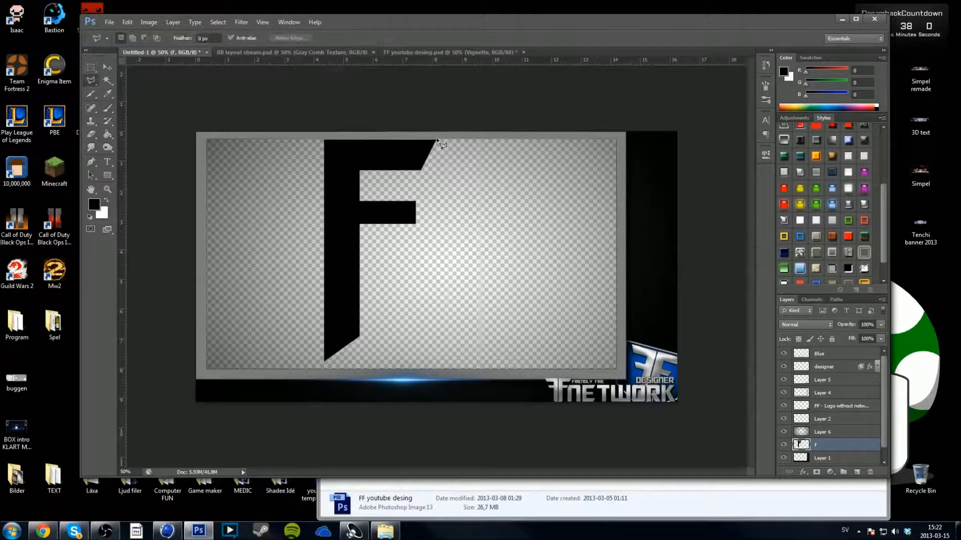
pyautogui.click(434, 142)
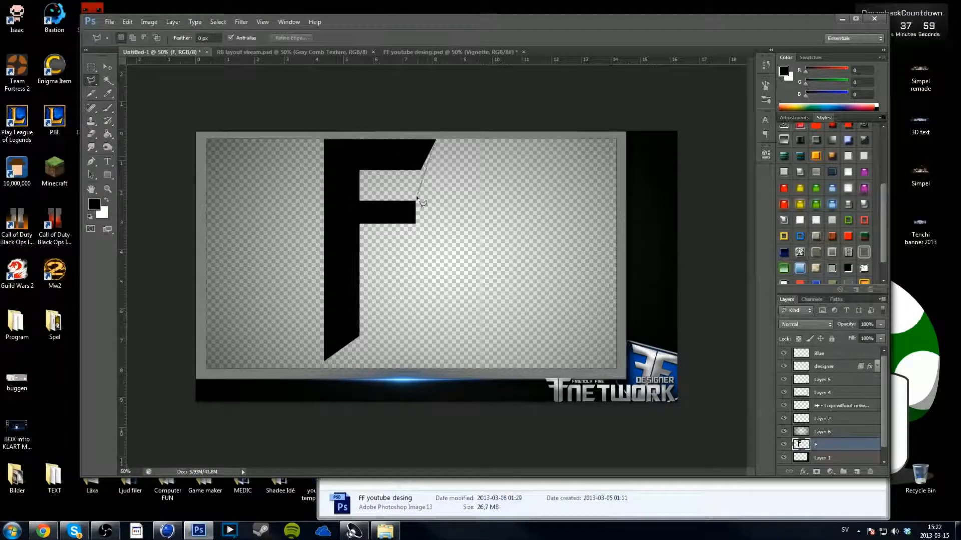
pyautogui.click(391, 231)
pyautogui.click(468, 229)
pyautogui.click(435, 142)
pyautogui.press('Delete')
pyautogui.hotkey('ctrl', 'd')
# Step: Move the F from the cutout onto the dark side panel, above the FF logo
pyautogui.hotkey('ctrl', 't')
pyautogui.moveTo(359, 208)
pyautogui.mouseDown()
pyautogui.moveTo(671, 198)
pyautogui.moveTo(648, 198)
pyautogui.moveTo(656, 197)
pyautogui.mouseUp()
pyautogui.press('Return')
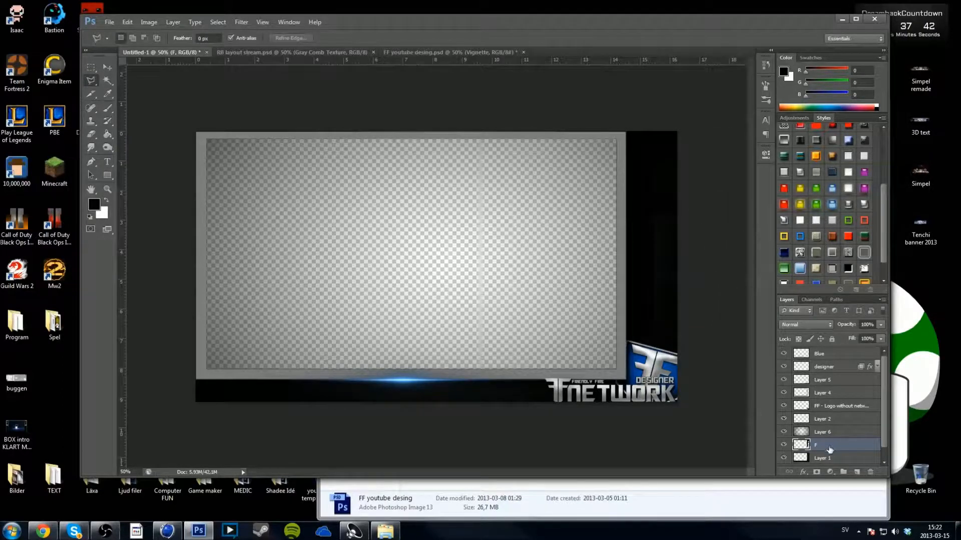
# Step: Copy the F-shaped area of the Layer 1 texture onto a new layer directly above Layer 6, aligned in the side panel
pyautogui.click(827, 457)
pyautogui.click(823, 445)
pyautogui.click(107, 80)
pyautogui.click(670, 178)
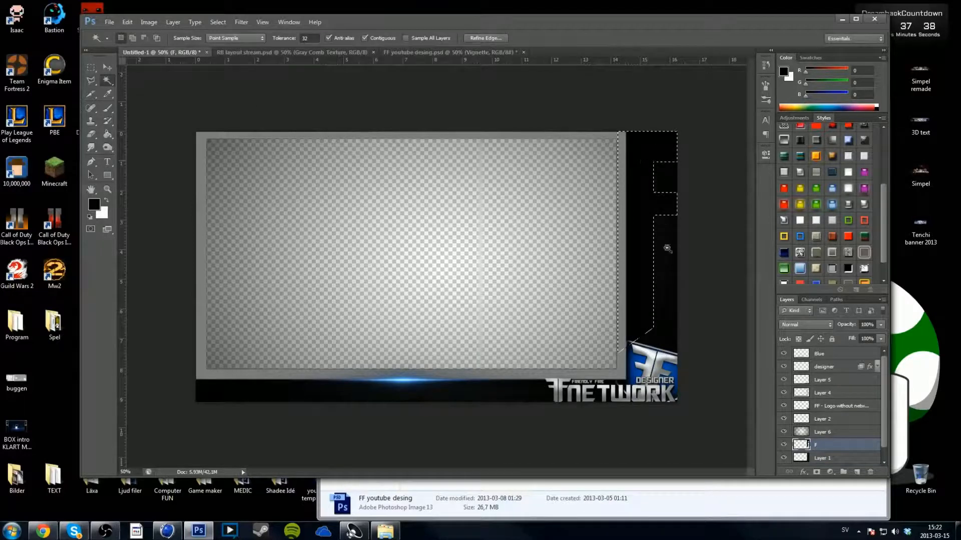
pyautogui.click(822, 460)
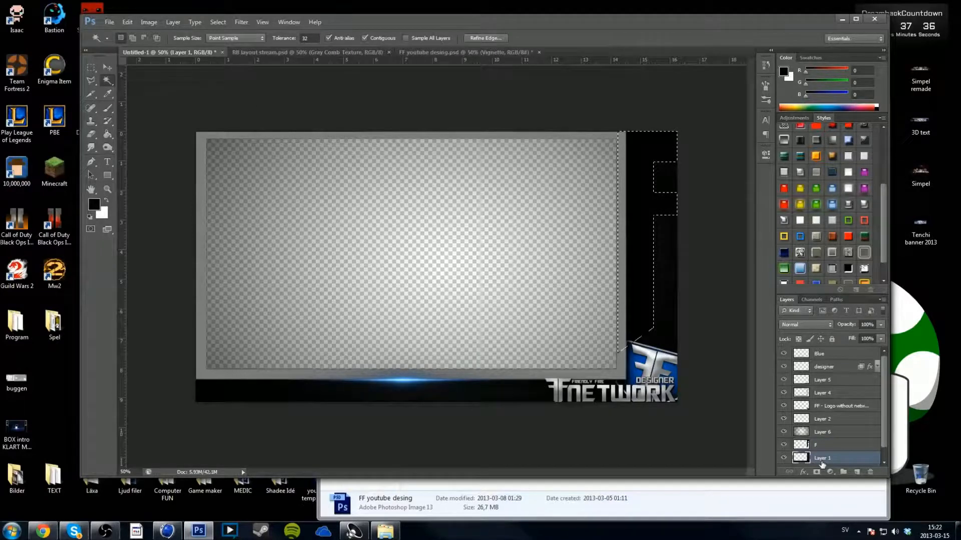
pyautogui.click(824, 433)
pyautogui.hotkey('ctrl', 'j')
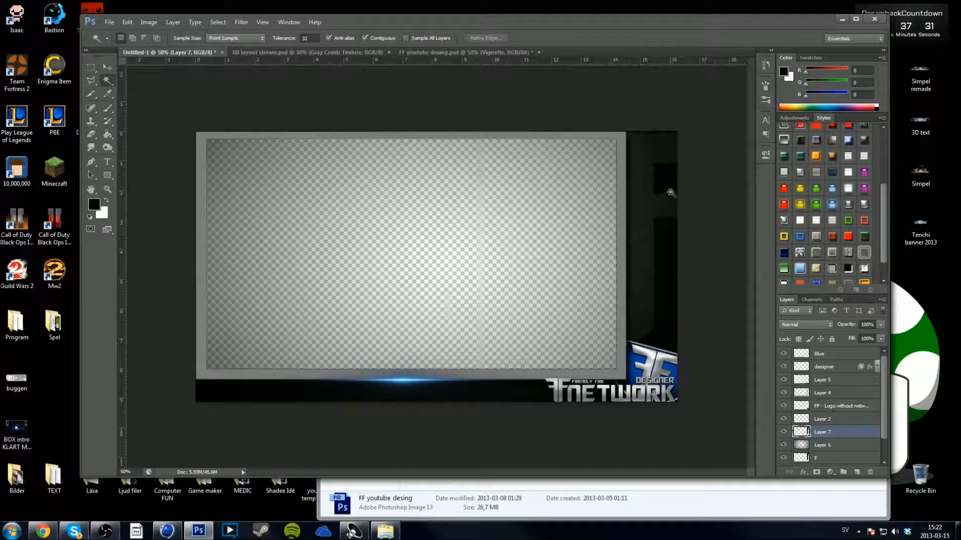
pyautogui.hotkey('ctrl', 't')
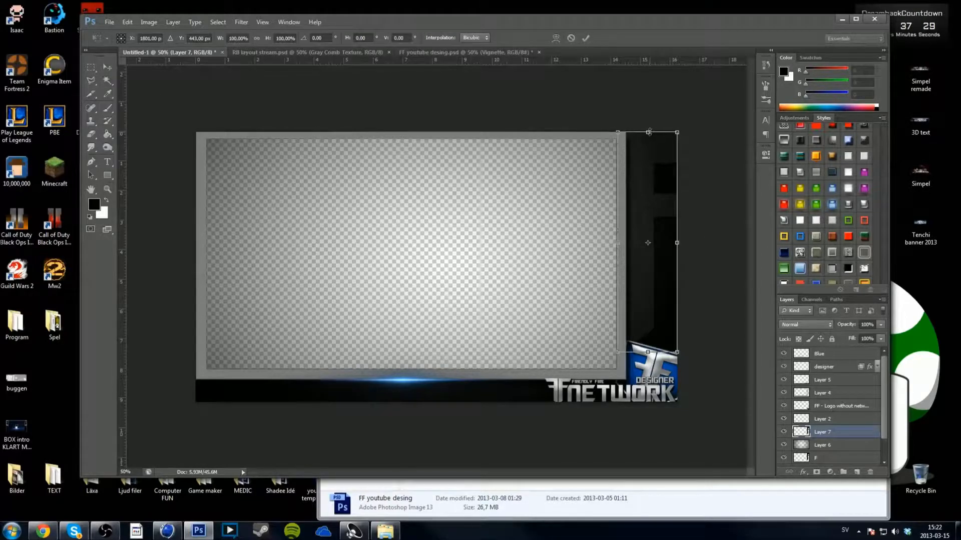
pyautogui.press('Return')
# Step: Hide the textured F copy on Layer 7 and delete the black F layer below Layer 6
pyautogui.click(784, 432)
pyautogui.click(784, 432)
pyautogui.click(784, 432)
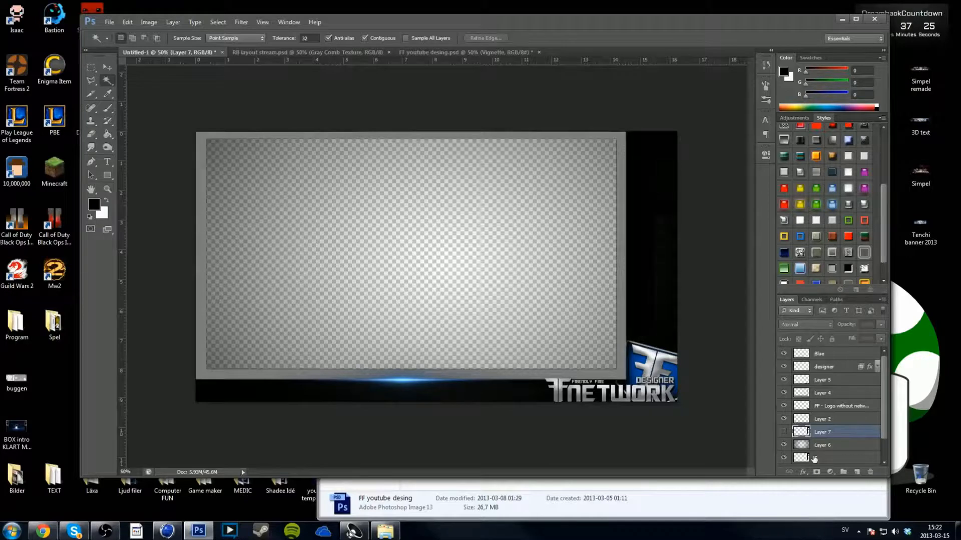
pyautogui.click(814, 459)
# Step: Compare the layout with the textured F on Layer 7 and the vignette on Layer 6 shown and hidden, leaving both shown
pyautogui.click(783, 434)
pyautogui.click(783, 432)
pyautogui.click(783, 432)
pyautogui.click(783, 433)
pyautogui.click(783, 433)
pyautogui.click(784, 446)
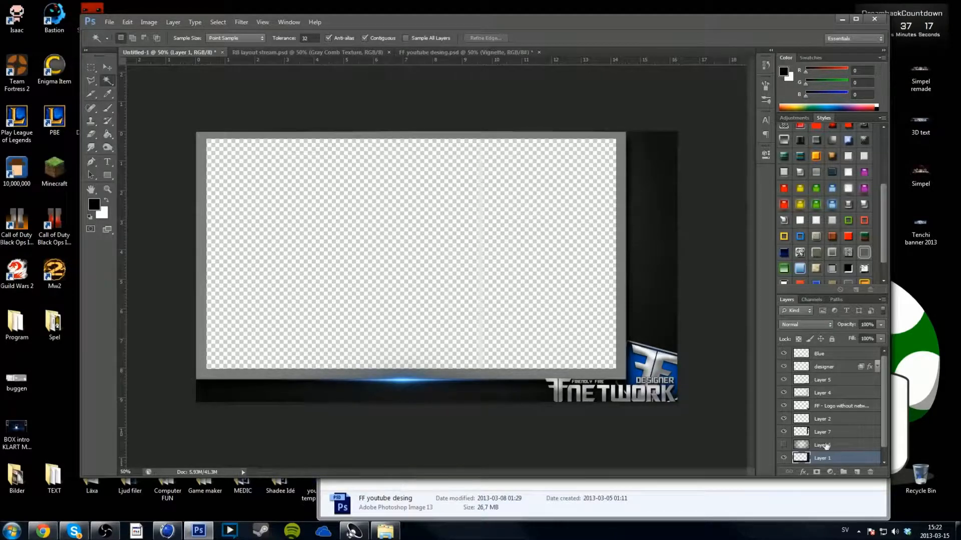
pyautogui.click(783, 446)
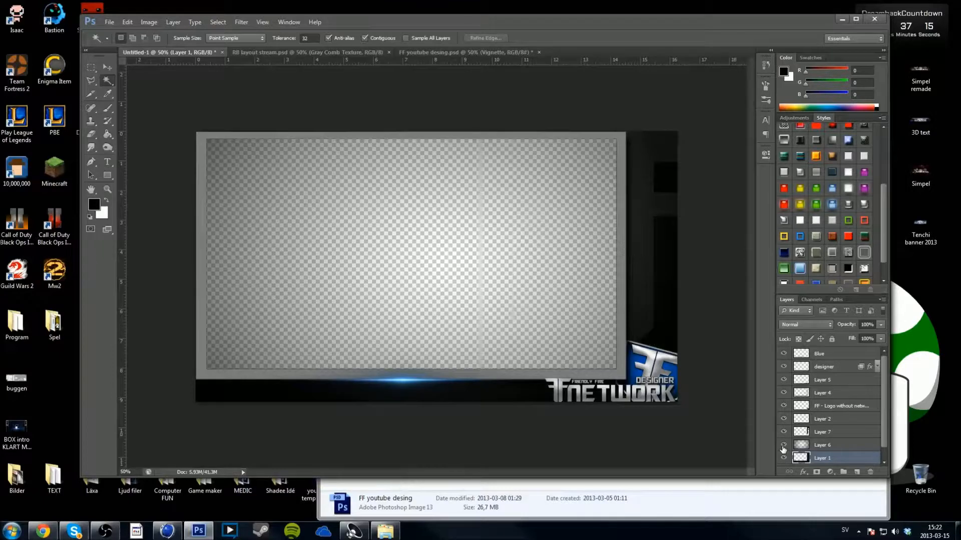
# Step: Delete the part of the Layer 6 vignette that covers the transparent cutout using a rectangular selection, and deselect
pyautogui.click(821, 436)
pyautogui.click(825, 445)
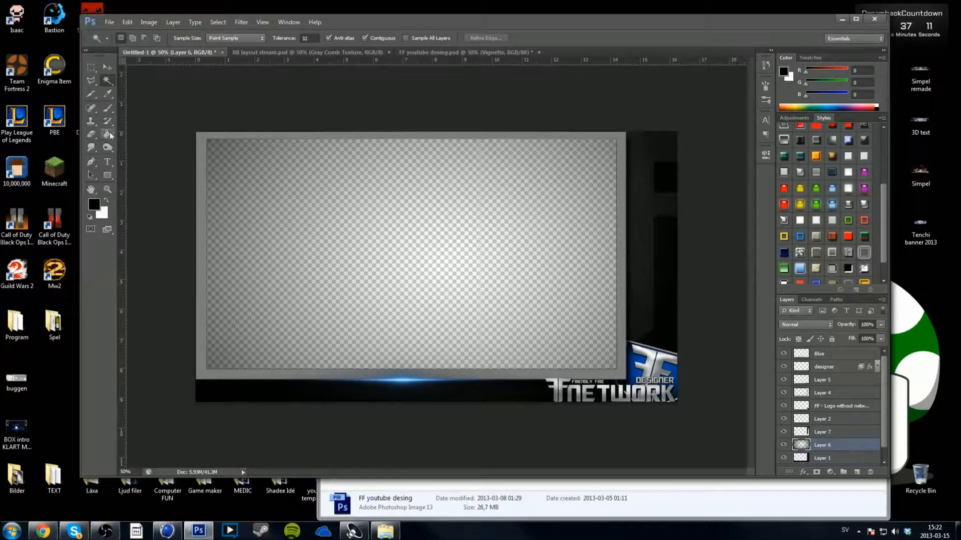
pyautogui.click(91, 67)
pyautogui.moveTo(202, 136); pyautogui.dragTo(620, 374)
pyautogui.press('Delete')
pyautogui.hotkey('ctrl', 'd')
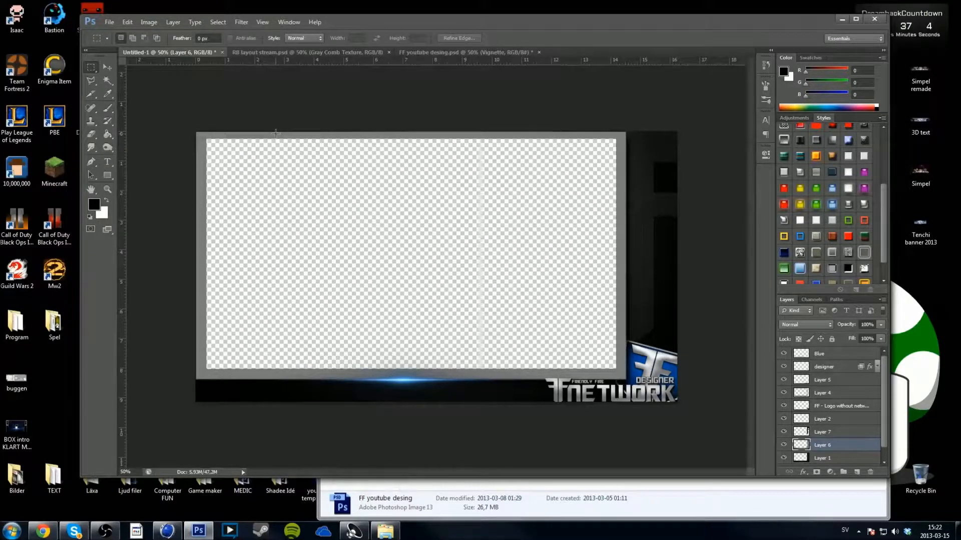